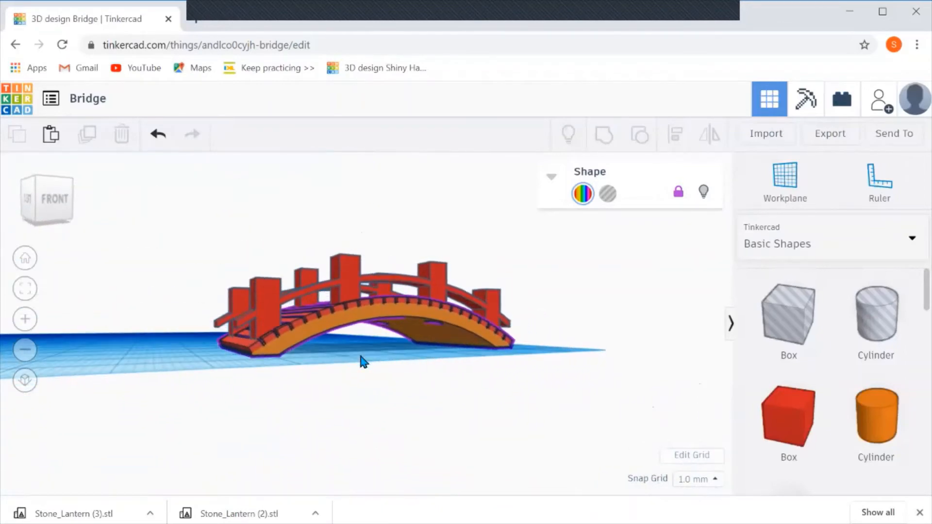
Examine the finished arched bridge and the separate curved panel and railing pieces in the Bridge design
{"action": "middle_click_drag", "start_coordinate": [223, 359], "coordinate": [489, 373]}
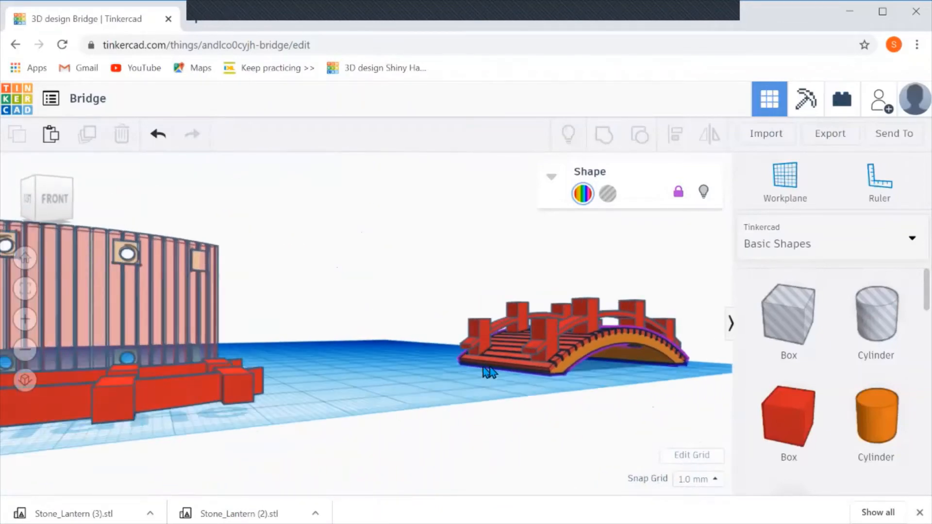
{"action": "right_click_drag", "start_coordinate": [309, 370], "coordinate": [201, 399]}
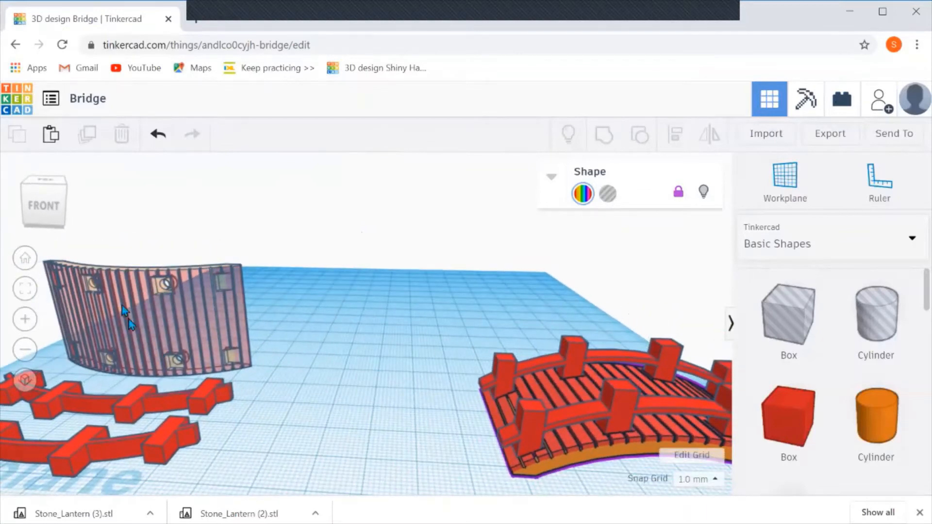
{"action": "left_click", "coordinate": [163, 354]}
{"action": "left_click", "coordinate": [25, 289]}
{"action": "scroll", "coordinate": [336, 374], "scroll_direction": "down", "scroll_amount": 4}
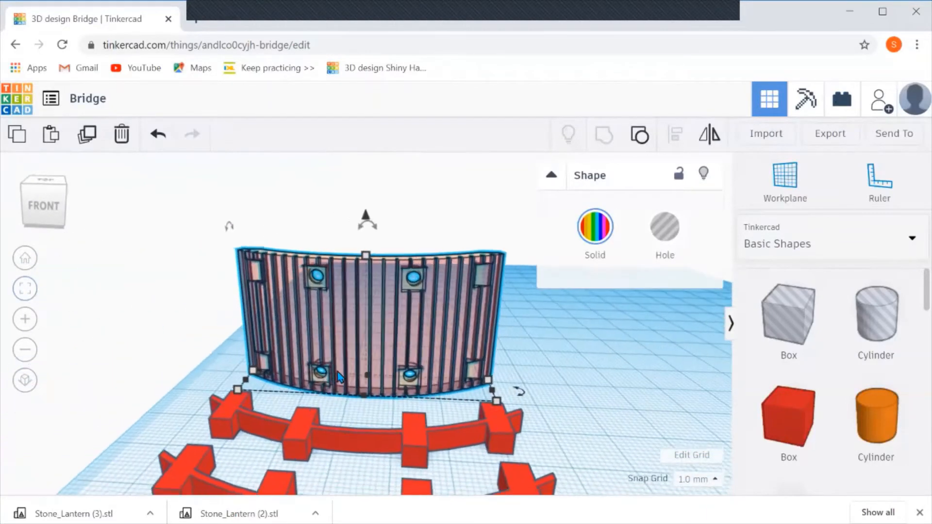
{"action": "right_click_drag", "start_coordinate": [526, 397], "coordinate": [572, 387]}
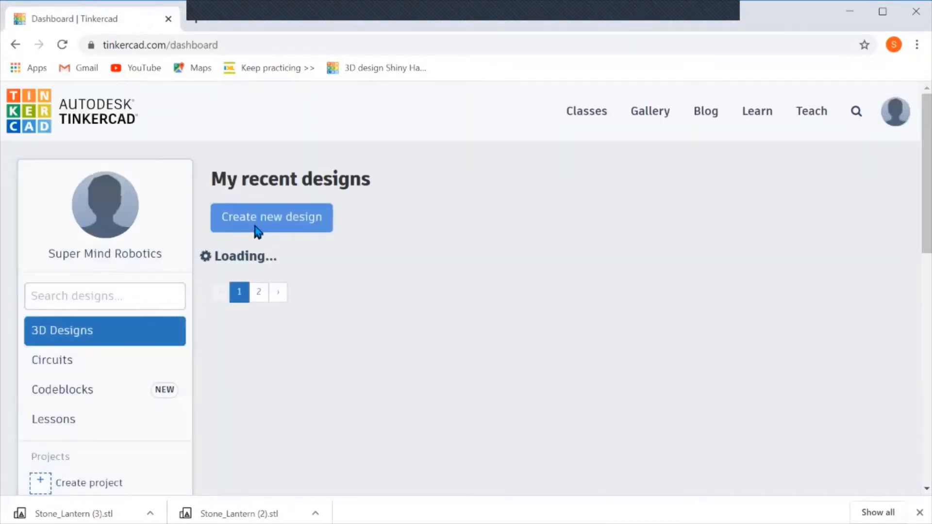
Create a new 3D design and place a solid cylinder and a hole cylinder side by side on the workplane
{"action": "left_click", "coordinate": [258, 227]}
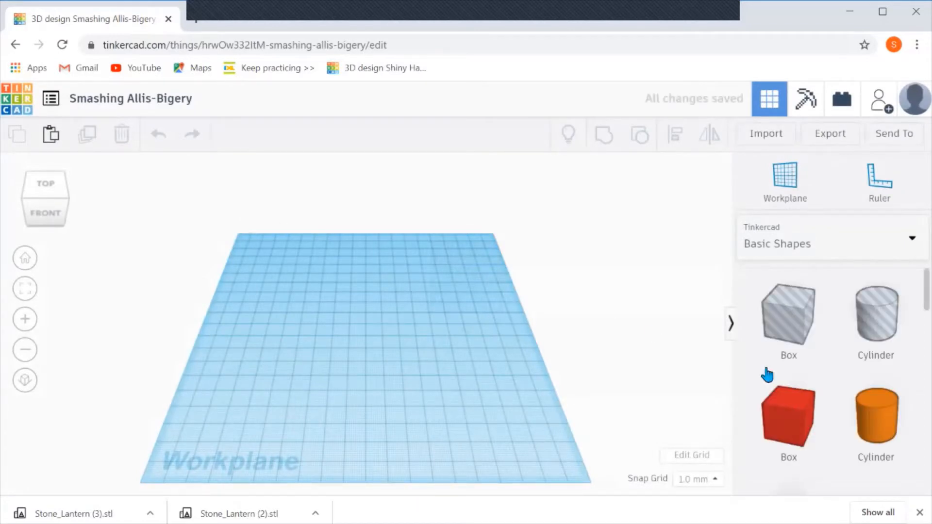
{"action": "left_click_drag", "start_coordinate": [884, 416], "coordinate": [369, 335]}
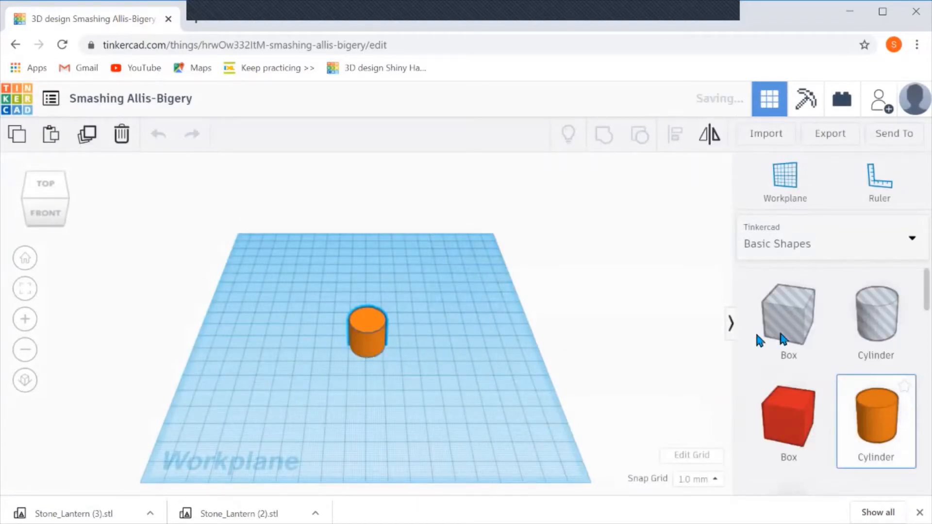
{"action": "left_click_drag", "start_coordinate": [864, 322], "coordinate": [417, 343]}
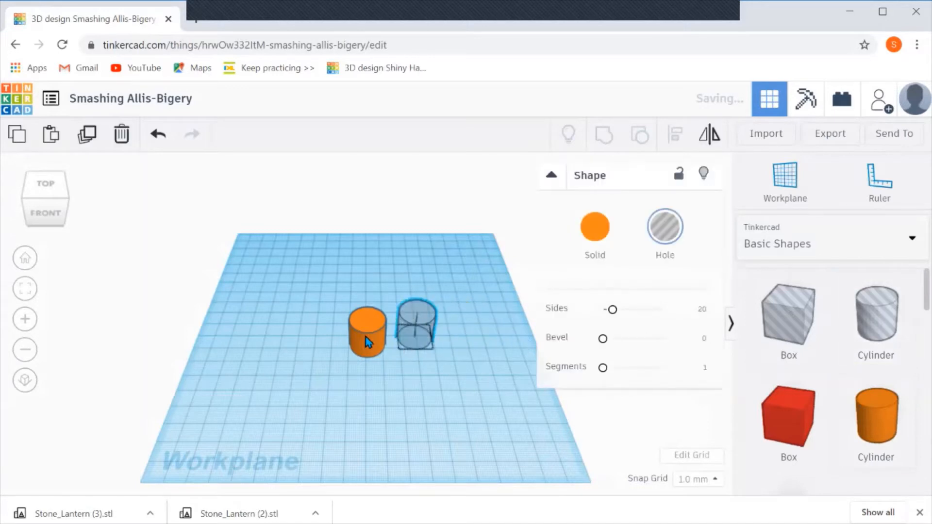
Set the number of sides to 64 for both the solid cylinder and the hole cylinder
{"action": "left_click", "coordinate": [368, 342]}
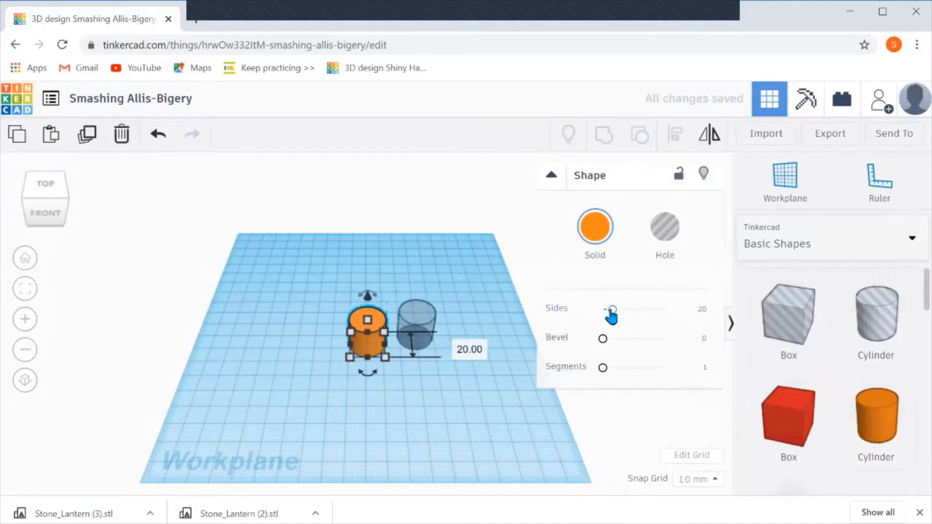
{"action": "left_click_drag", "start_coordinate": [612, 310], "coordinate": [667, 310]}
{"action": "left_click", "coordinate": [417, 332]}
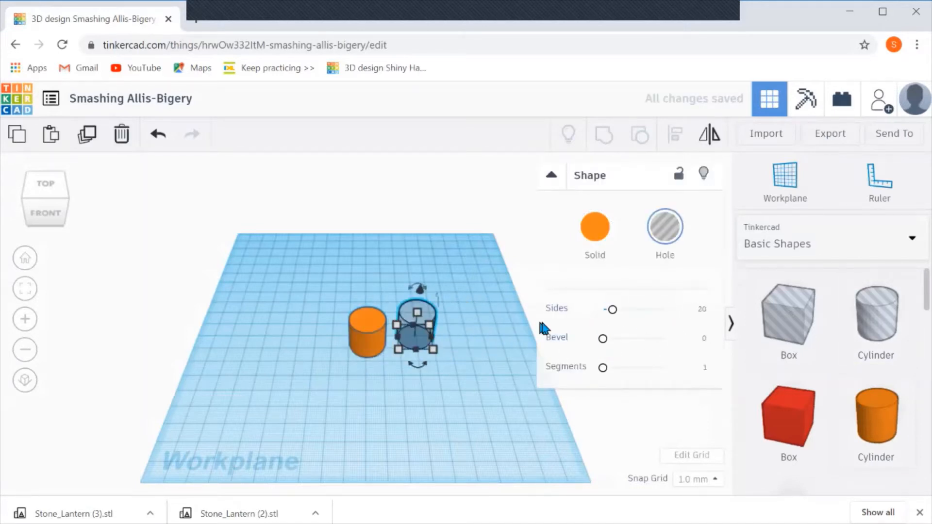
{"action": "left_click_drag", "start_coordinate": [613, 309], "coordinate": [666, 310]}
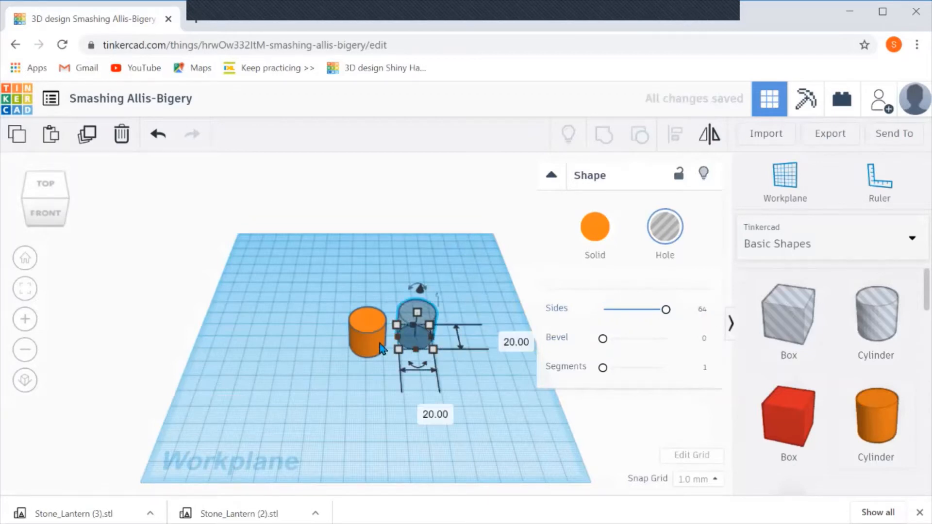
Resize the solid cylinder's base to 100 by 100 mm and move it to the middle of the workplane
{"action": "left_click", "coordinate": [368, 335]}
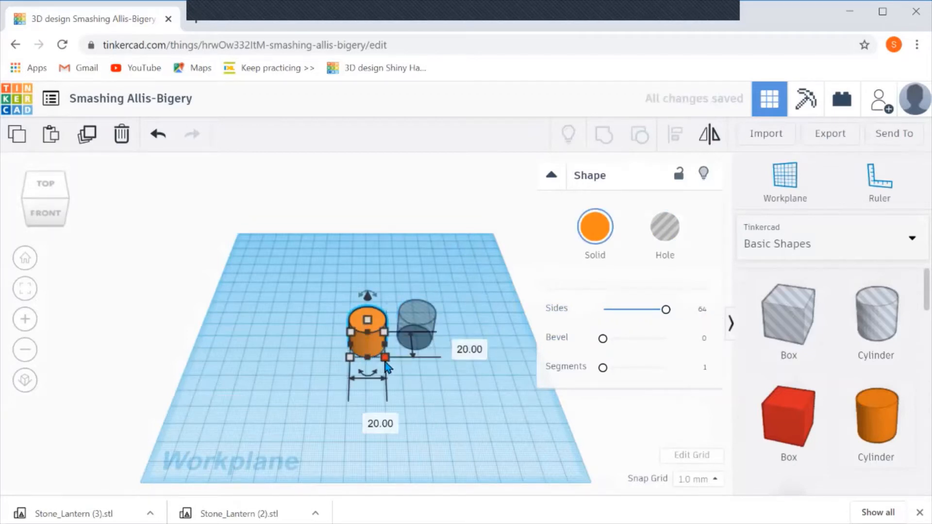
{"action": "left_click", "coordinate": [378, 421]}
{"action": "type", "text": "1"}
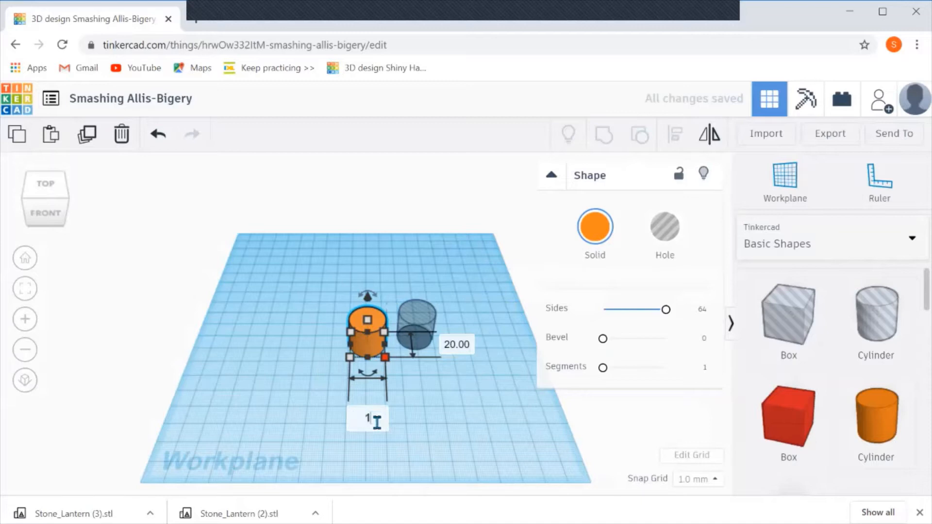
{"action": "key", "text": "Return"}
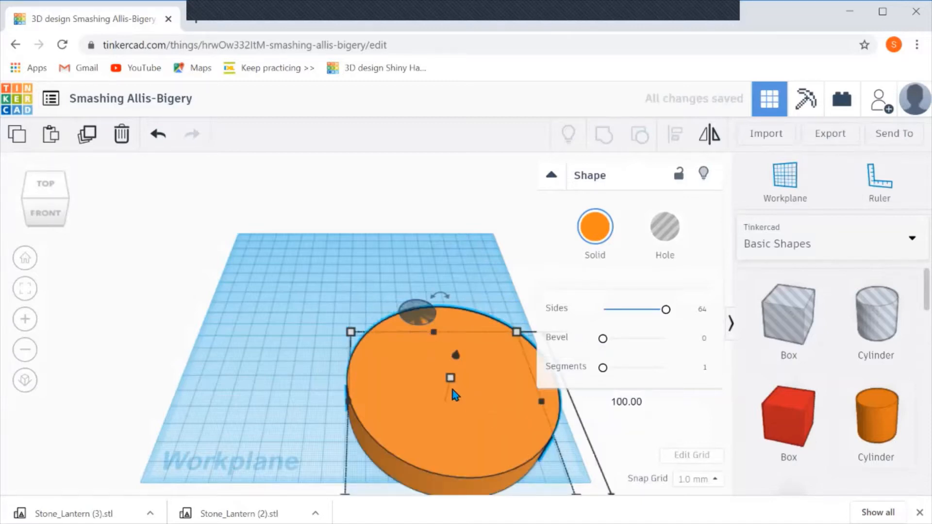
{"action": "left_click_drag", "start_coordinate": [429, 400], "coordinate": [360, 351]}
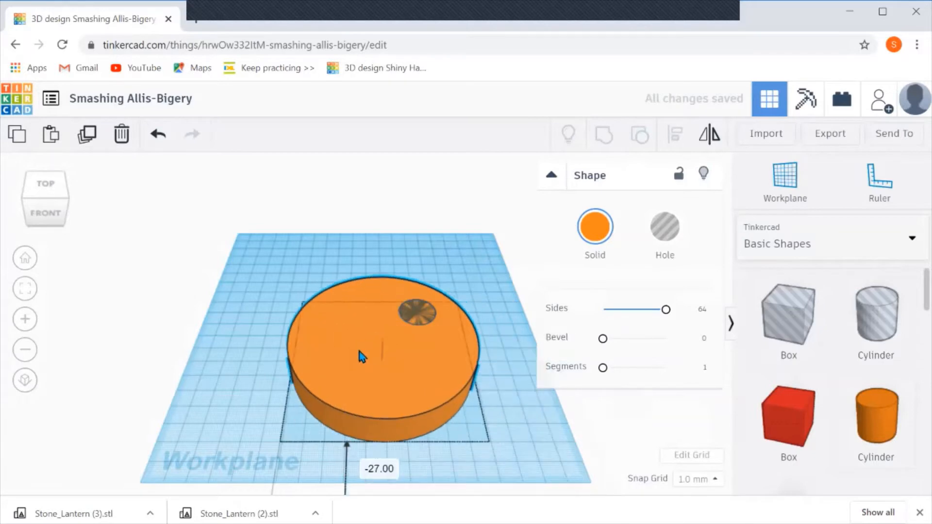
Resize the hole cylinder's base to 96 by 96 mm
{"action": "left_click", "coordinate": [416, 315]}
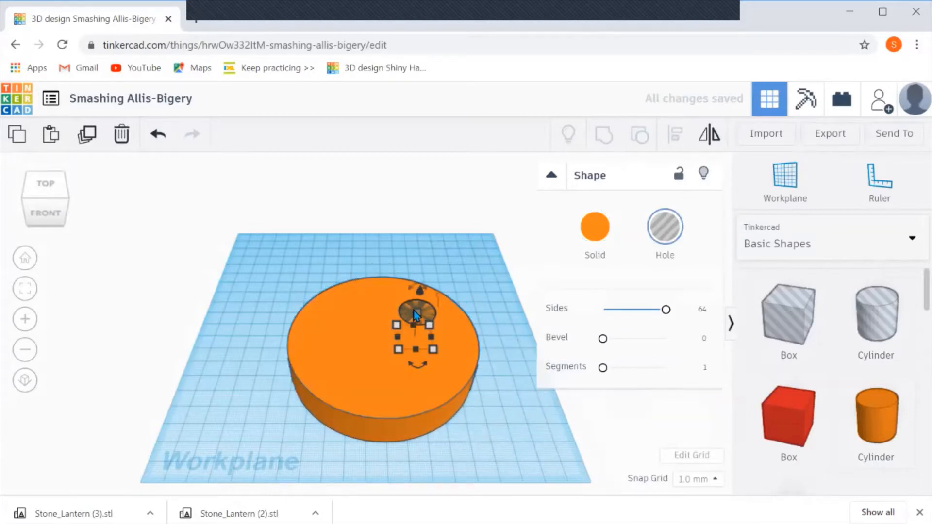
{"action": "left_click", "coordinate": [434, 351]}
{"action": "left_click", "coordinate": [423, 408]}
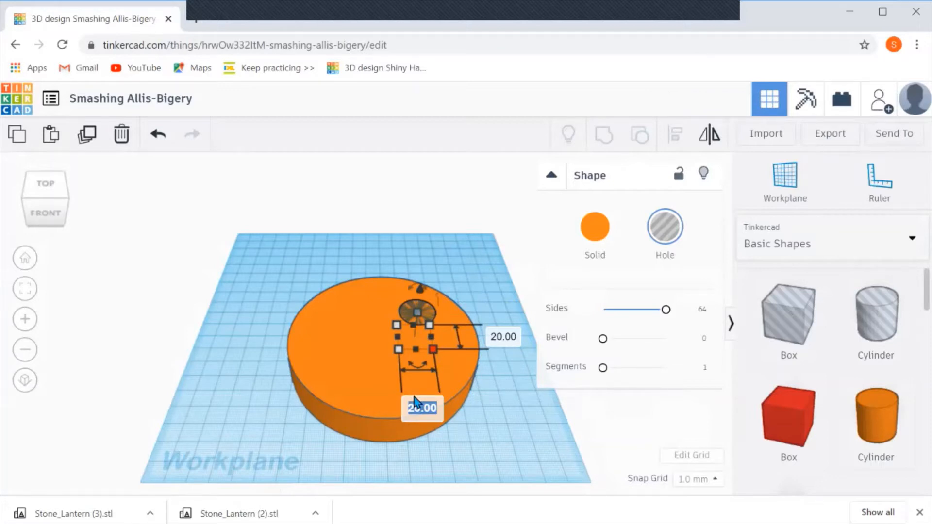
{"action": "type", "text": "96"}
{"action": "key", "text": "Return"}
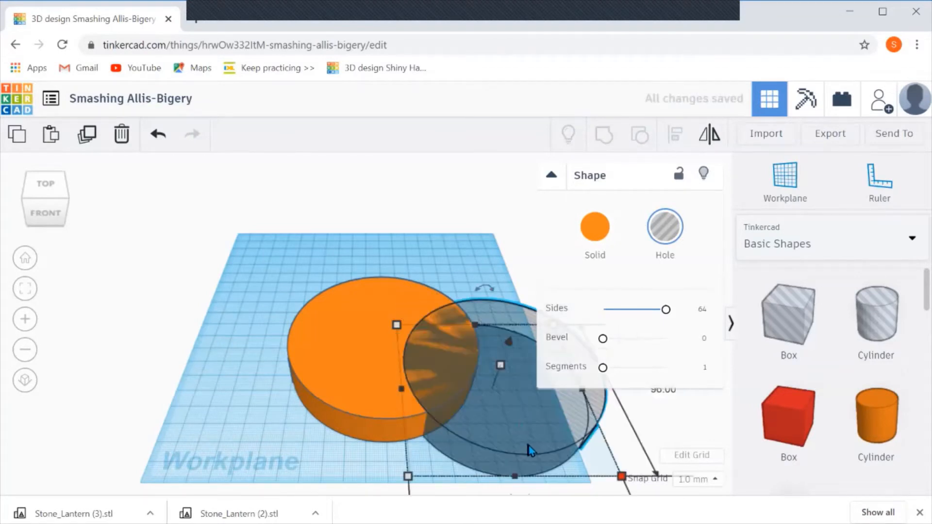
Align the hole cylinder and the solid cylinder so they are centred on each other in both horizontal directions
{"action": "left_click", "coordinate": [380, 349], "text": "shift"}
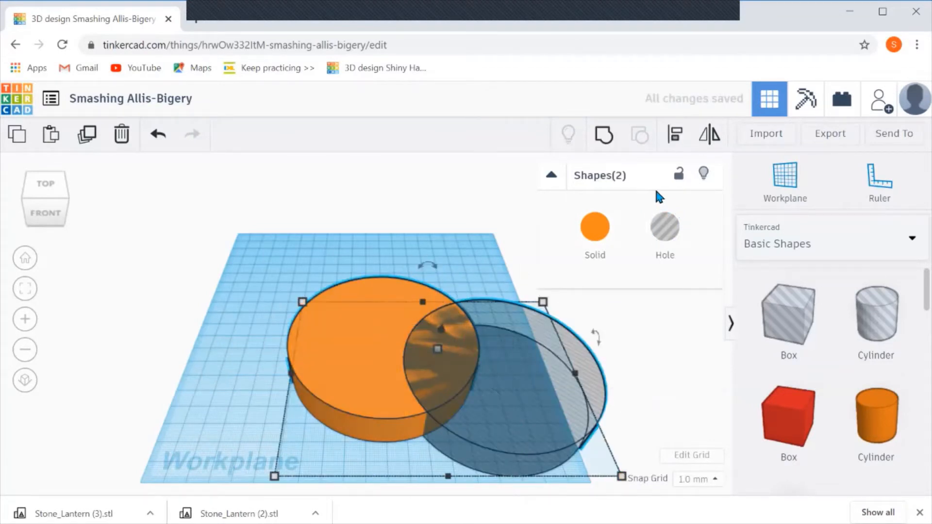
{"action": "left_click", "coordinate": [675, 134]}
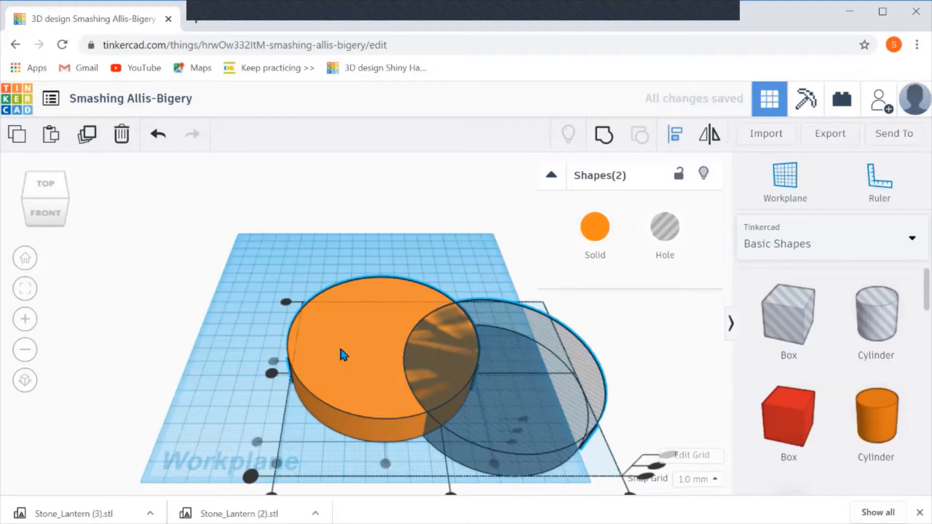
{"action": "left_click", "coordinate": [272, 373]}
{"action": "left_click", "coordinate": [385, 465]}
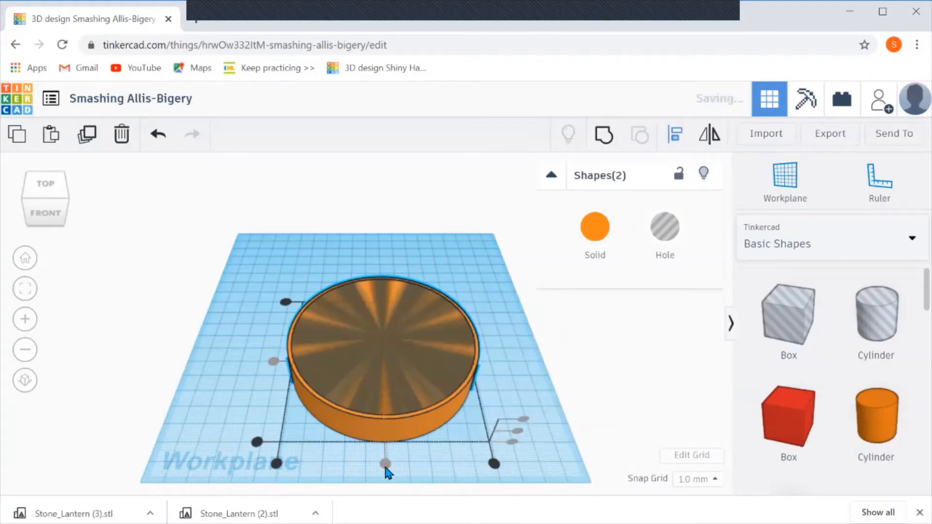
{"action": "left_click", "coordinate": [518, 369]}
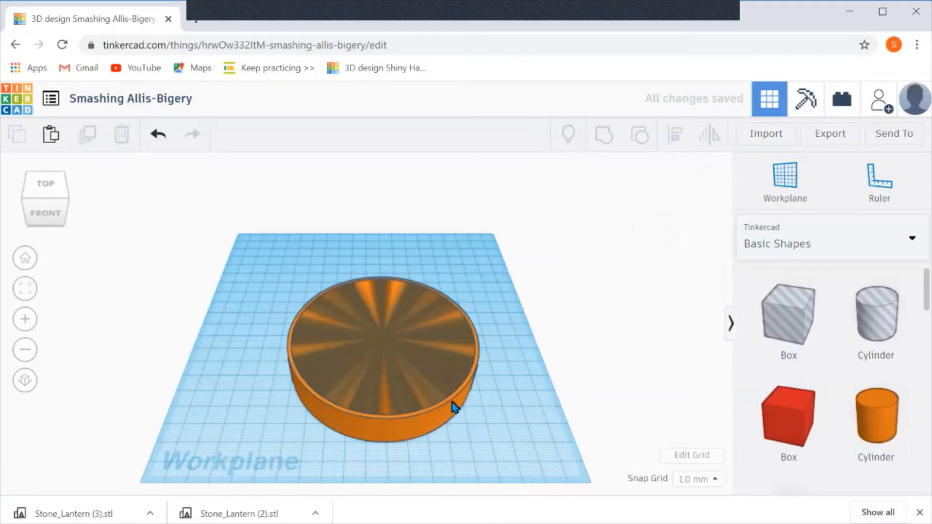
Make a copy of the solid cylinder and move it about 81 mm sideways, clear of the original
{"action": "left_click", "coordinate": [414, 390]}
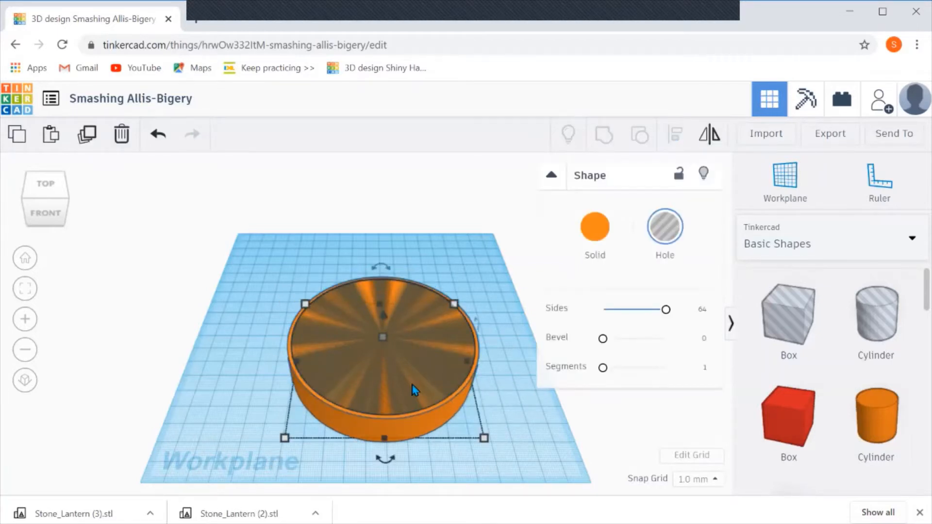
{"action": "left_click", "coordinate": [443, 417]}
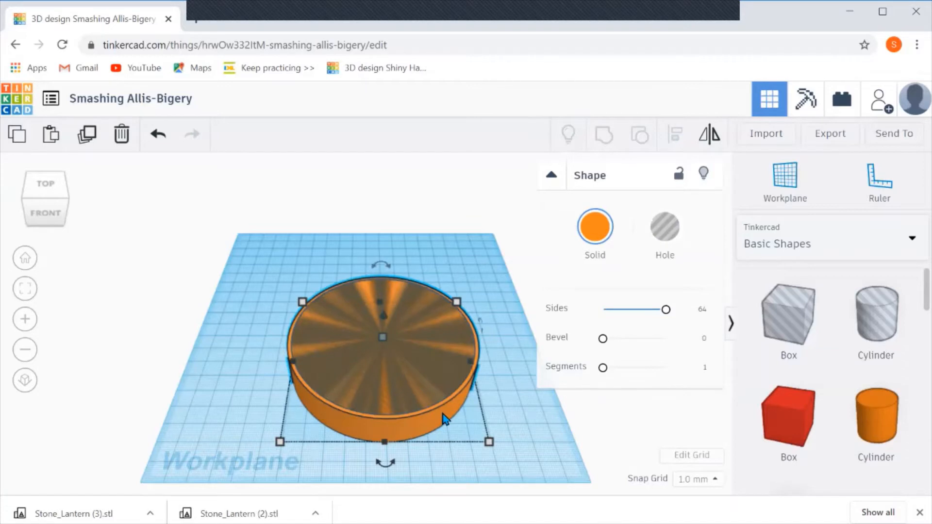
{"action": "key", "text": "ctrl+v"}
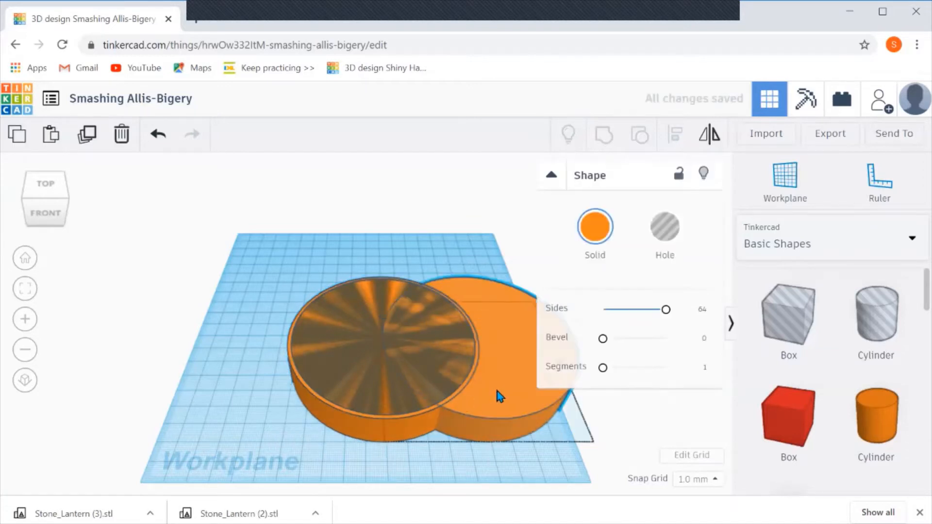
{"action": "left_click_drag", "start_coordinate": [498, 392], "coordinate": [670, 395]}
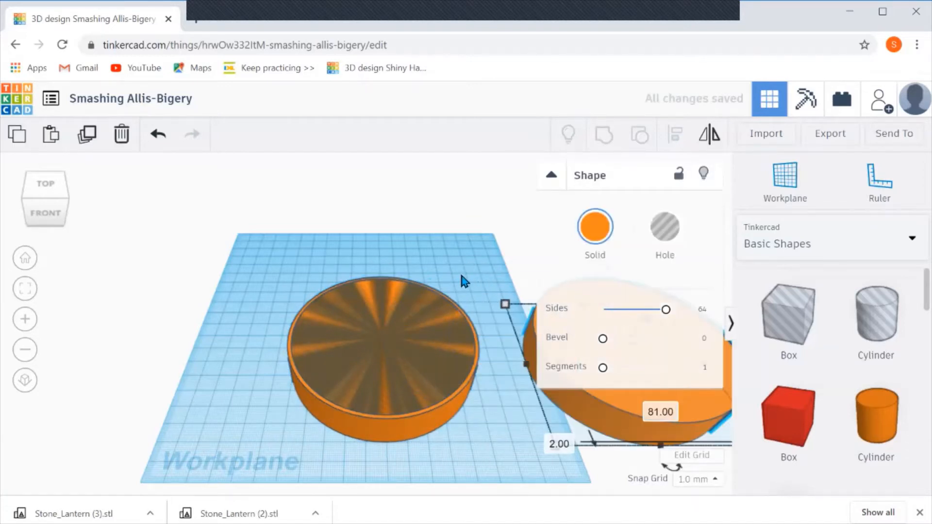
{"action": "left_click", "coordinate": [467, 283]}
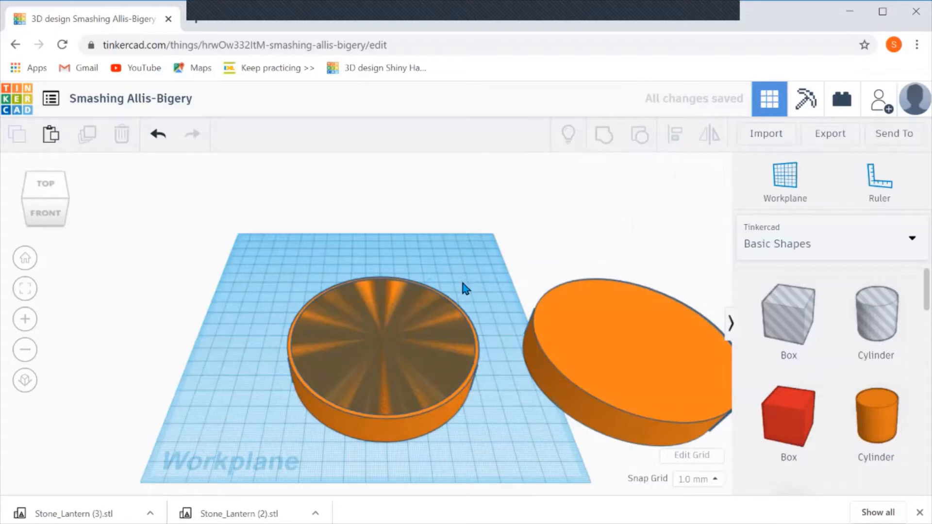
Group the centred solid cylinder and hole cylinder to form a thin hollow ring
{"action": "left_click_drag", "start_coordinate": [432, 332], "coordinate": [431, 333]}
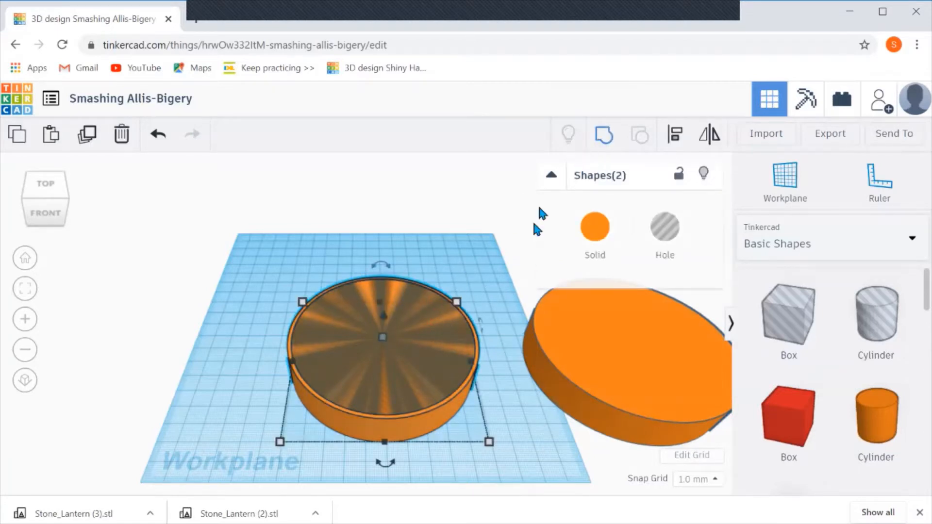
{"action": "mouse_move", "coordinate": [385, 339]}
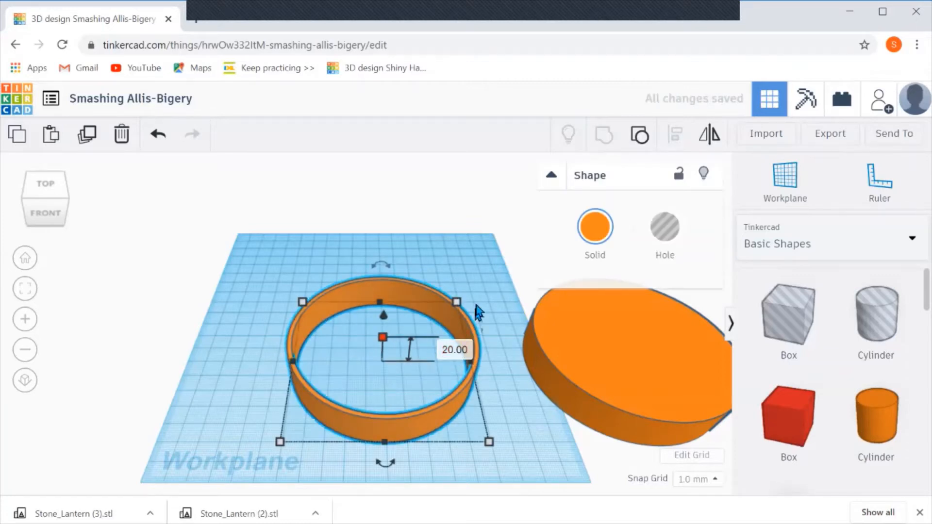
{"action": "left_click", "coordinate": [475, 273]}
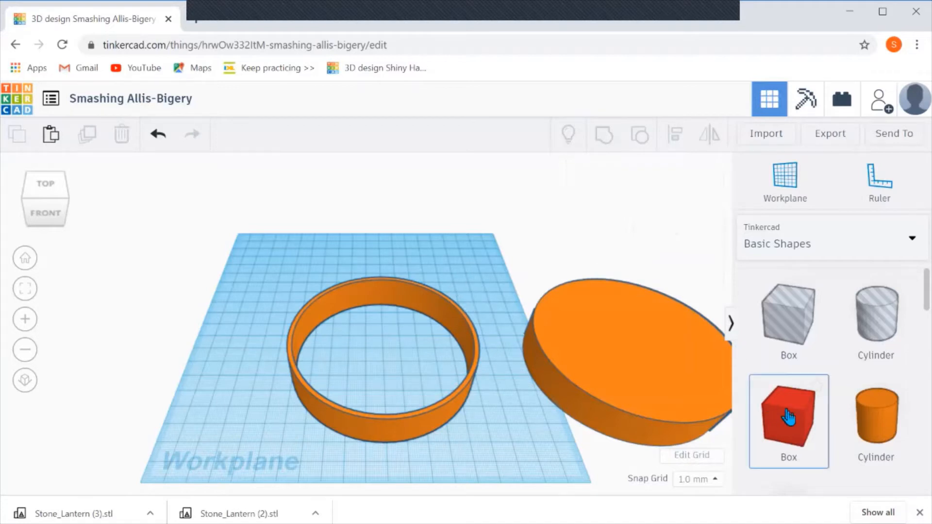
Place a solid box at the front of the ring and set its length and width to 2 mm each
{"action": "left_click_drag", "start_coordinate": [790, 416], "coordinate": [375, 460]}
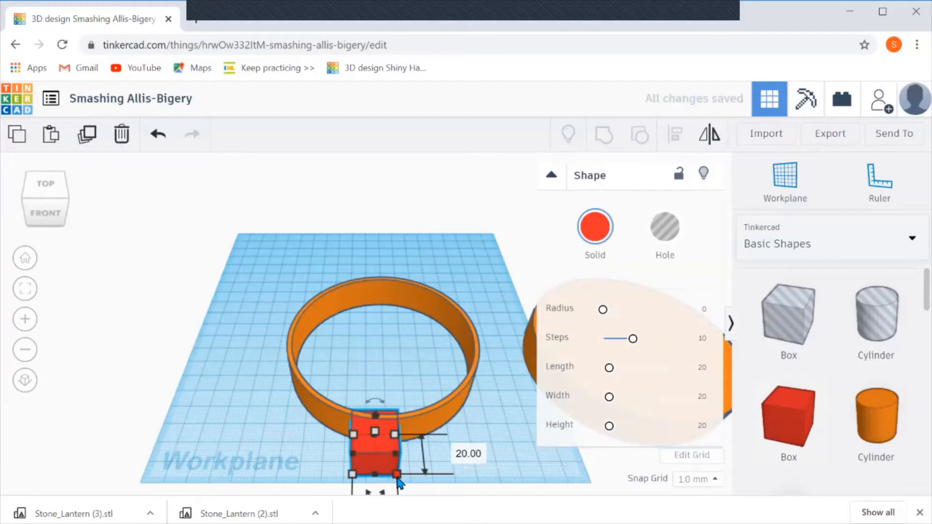
{"action": "right_click_drag", "start_coordinate": [495, 466], "coordinate": [478, 414]}
{"action": "mouse_move", "coordinate": [390, 396]}
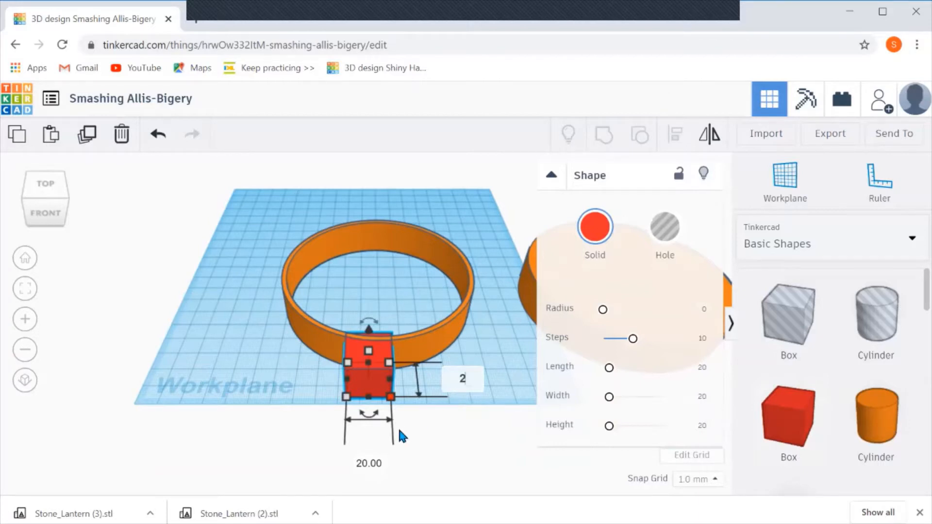
{"action": "key", "text": "Tab"}
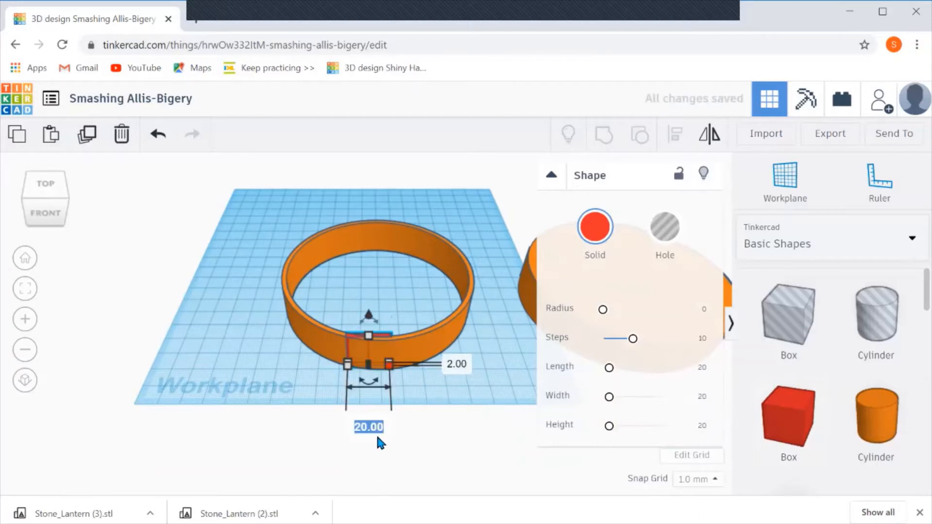
{"action": "type", "text": "2"}
{"action": "key", "text": "Return"}
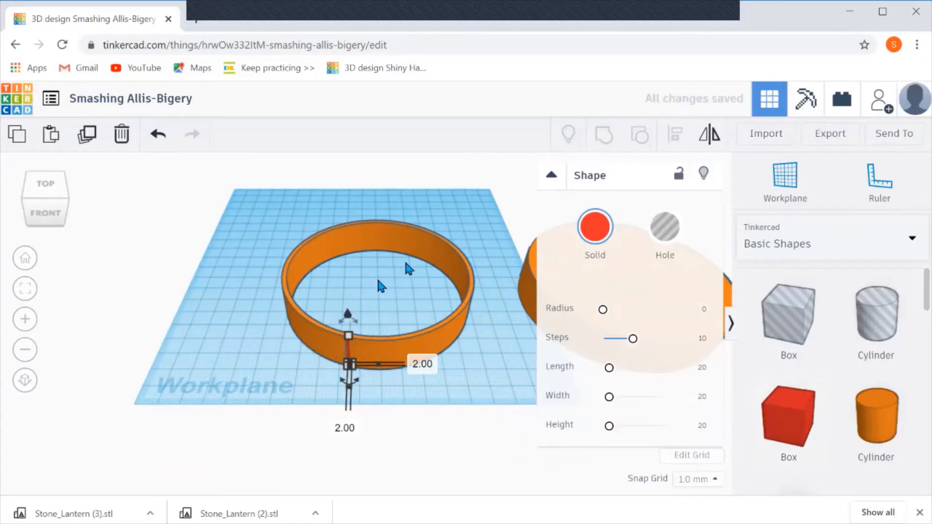
Align the 2 mm box and the ring so they are centred on each other in both horizontal directions
{"action": "left_click", "coordinate": [314, 372], "text": "shift"}
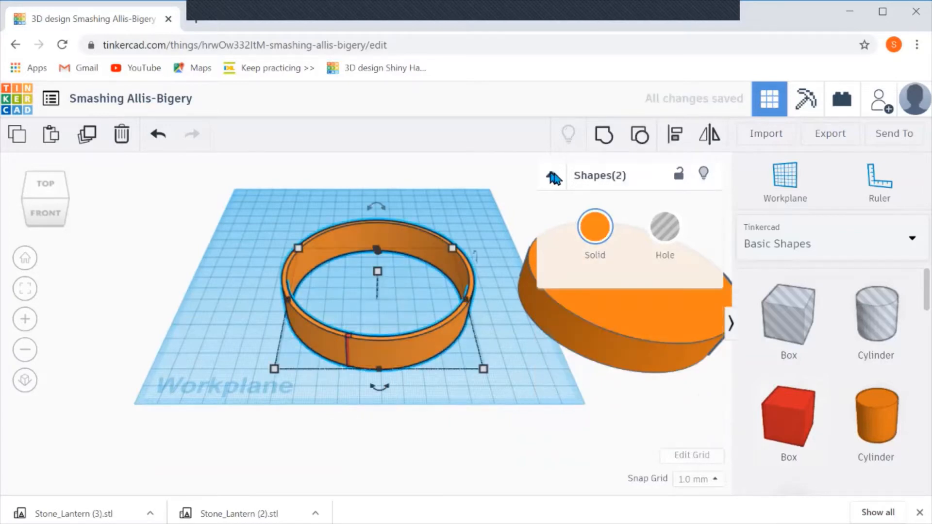
{"action": "left_click", "coordinate": [675, 134]}
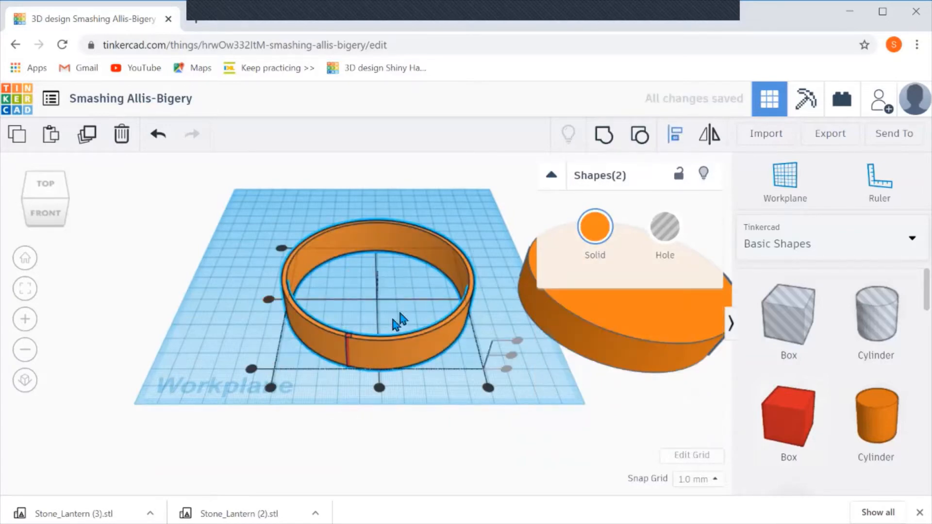
{"action": "left_click", "coordinate": [268, 300]}
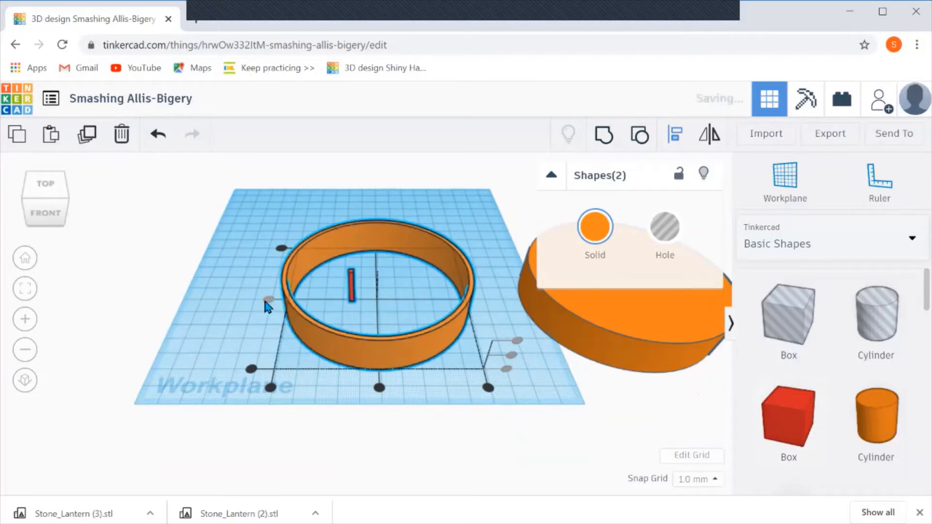
{"action": "left_click", "coordinate": [379, 388]}
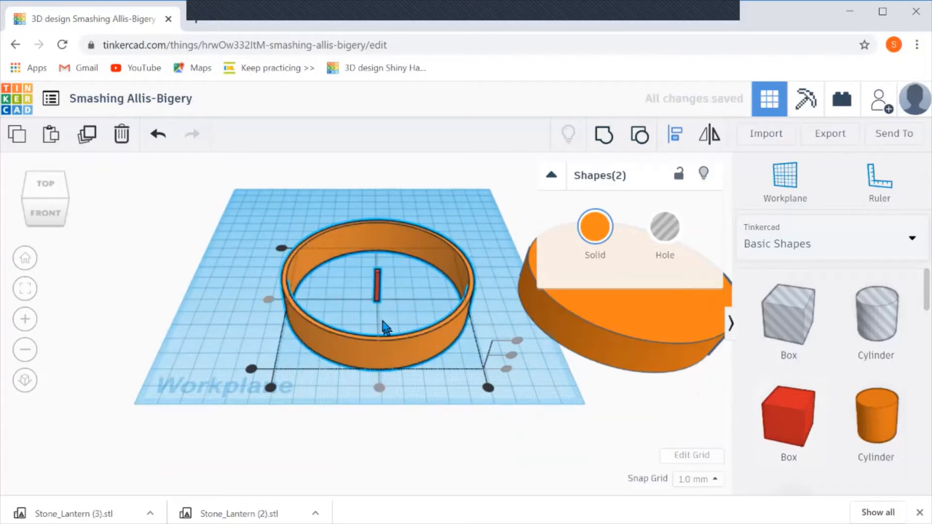
{"action": "left_click", "coordinate": [404, 279]}
Move the centred box 50 mm straight forward onto the ring's front edge
{"action": "left_click", "coordinate": [379, 289]}
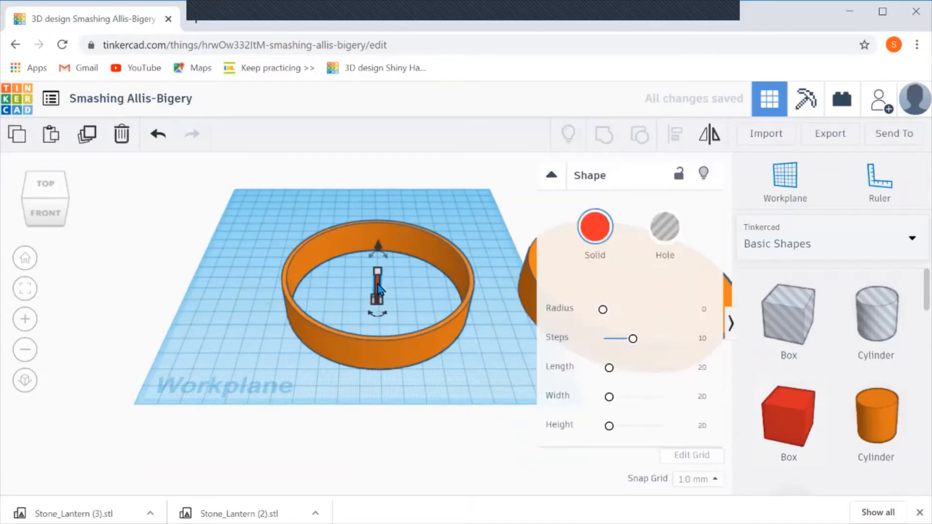
{"action": "left_click_drag", "start_coordinate": [377, 290], "coordinate": [376, 367]}
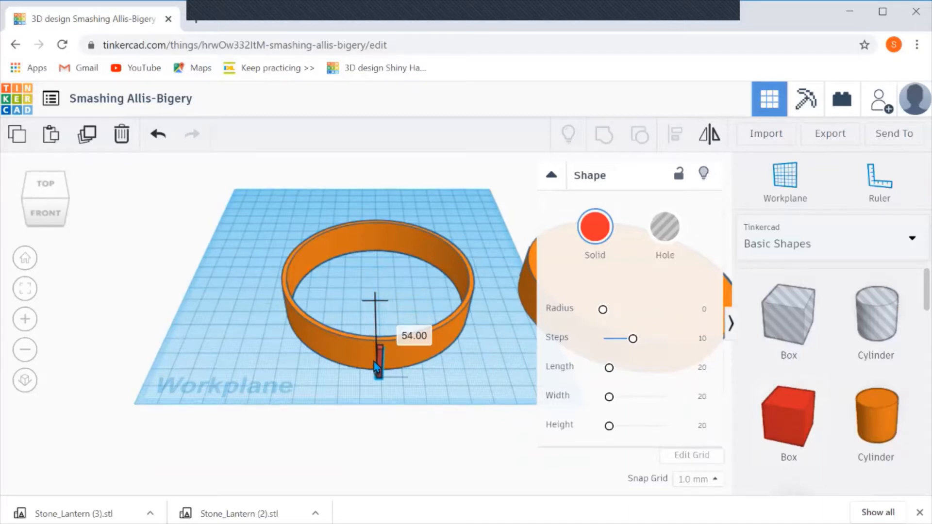
{"action": "left_click", "coordinate": [409, 335]}
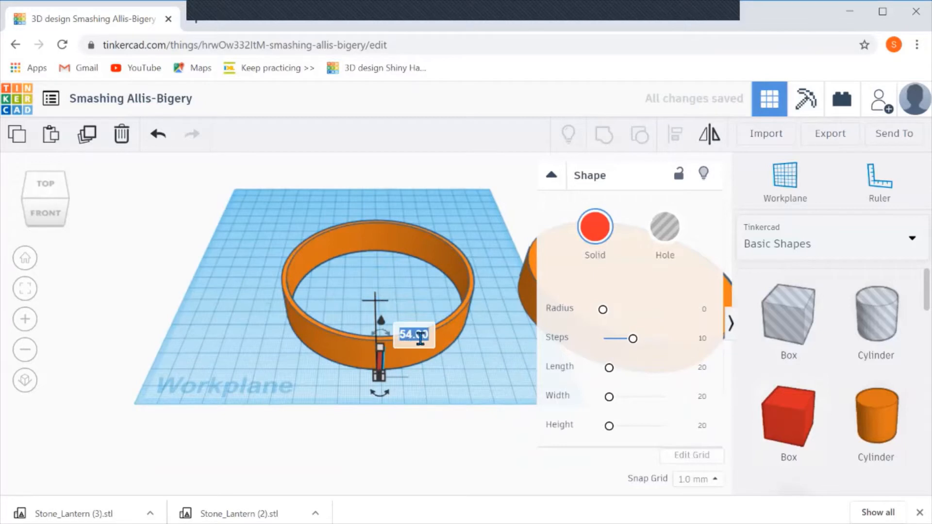
{"action": "type", "text": "50"}
{"action": "key", "text": "Return"}
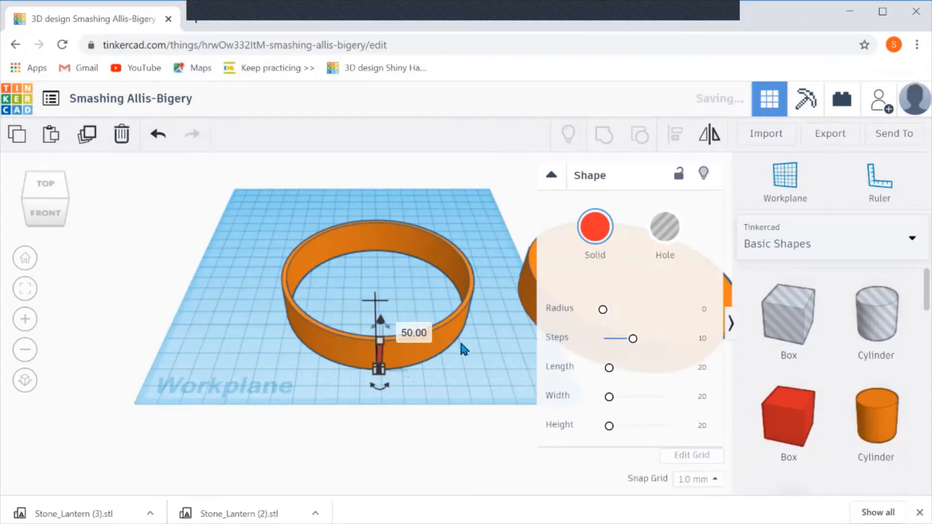
Show the box at the ring's front edge close up from directly above in a flat orthographic view
{"action": "left_click_drag", "start_coordinate": [55, 184], "coordinate": [56, 264]}
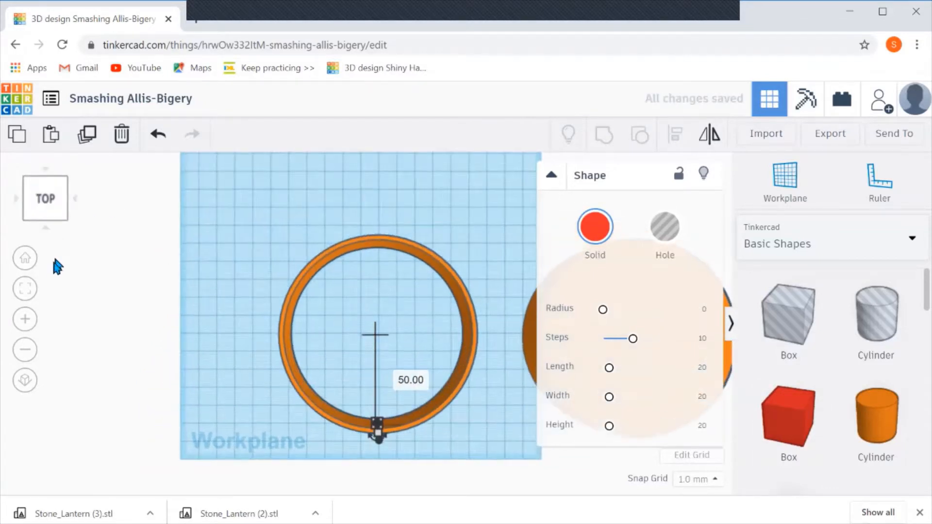
{"action": "left_click", "coordinate": [25, 380]}
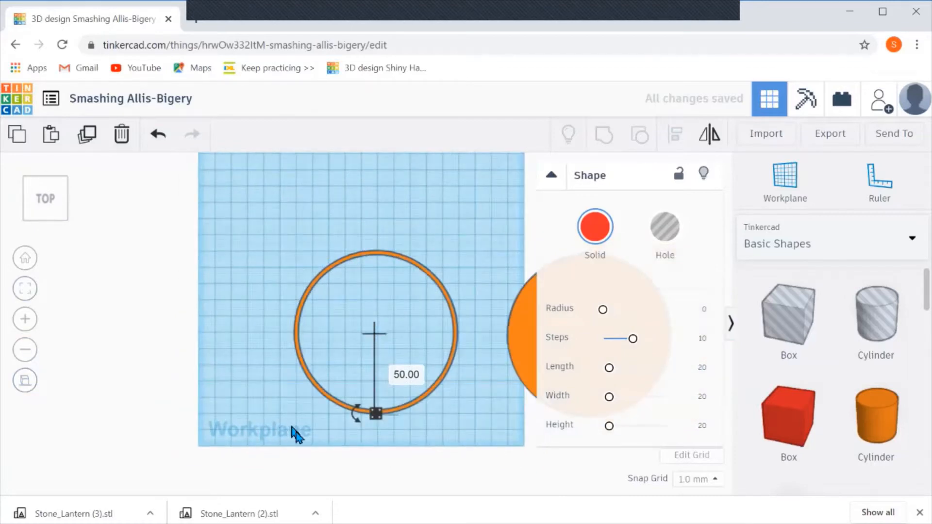
{"action": "scroll", "coordinate": [348, 441], "scroll_direction": "up", "scroll_amount": 3}
{"action": "left_click", "coordinate": [18, 293]}
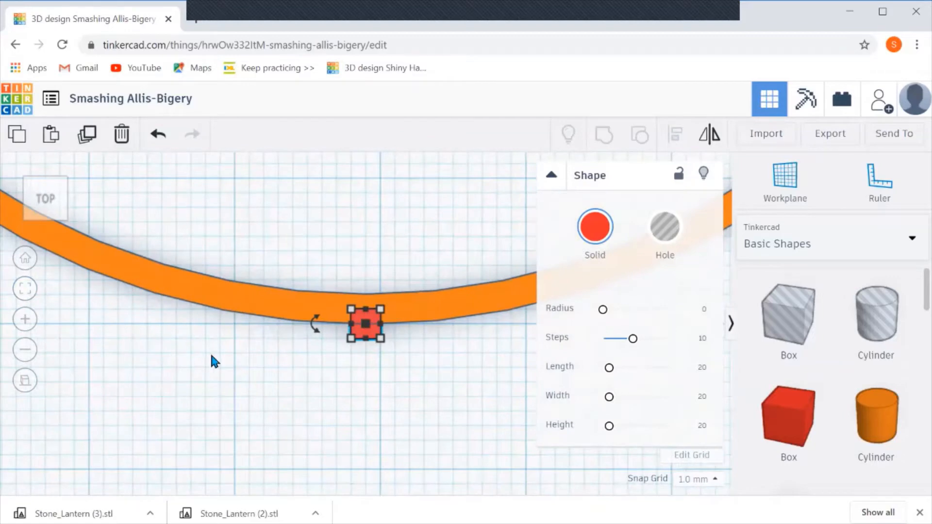
{"action": "scroll", "coordinate": [214, 362], "scroll_direction": "down", "scroll_amount": 3}
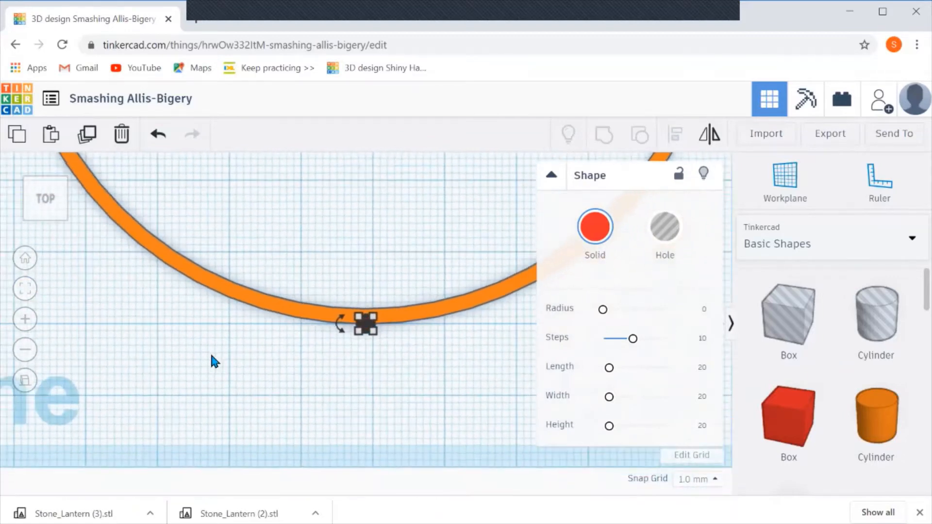
{"action": "scroll", "coordinate": [214, 361], "scroll_direction": "up", "scroll_amount": 3}
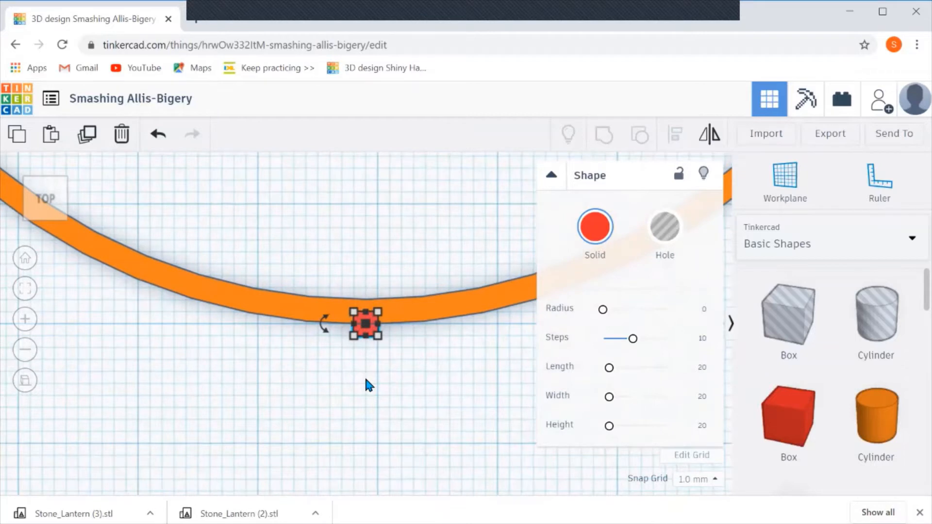
{"action": "key", "text": "ctrl+d"}
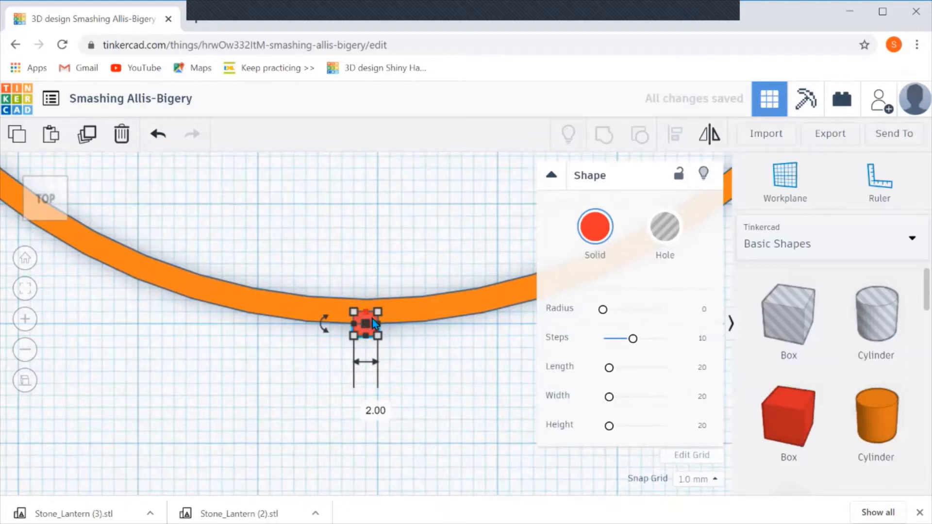
{"action": "left_click_drag", "start_coordinate": [372, 318], "coordinate": [373, 294], "text": "shift"}
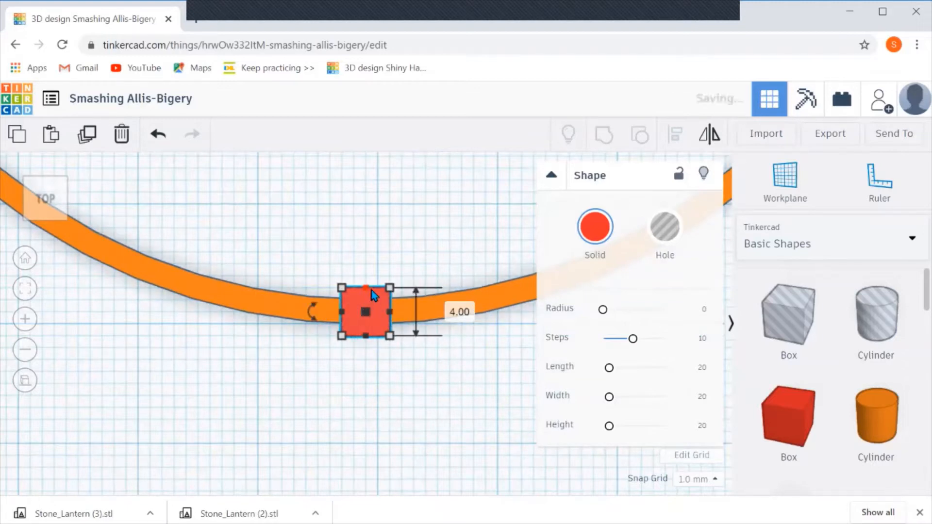
{"action": "key", "text": "ctrl+z"}
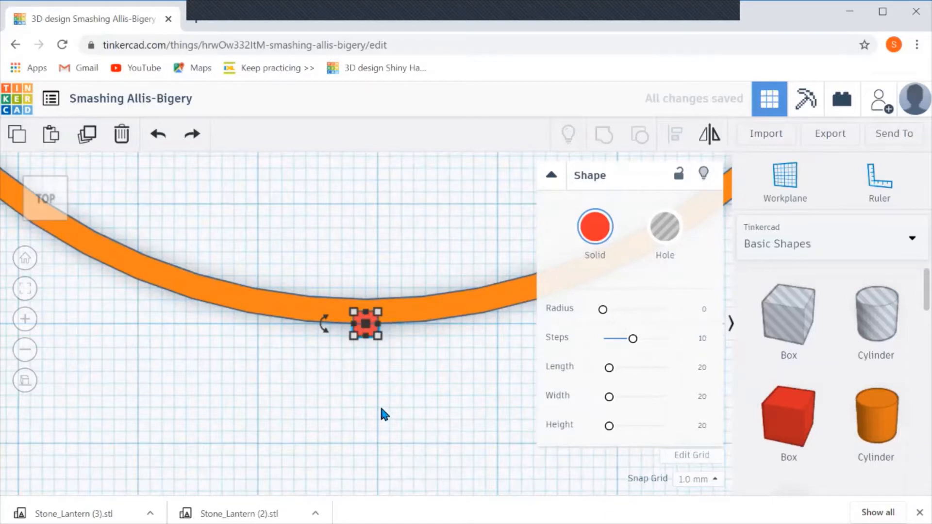
Make a copy of the small box and move it -100 mm straight across to the ring's opposite edge
{"action": "scroll", "coordinate": [359, 330], "scroll_direction": "up", "scroll_amount": 5}
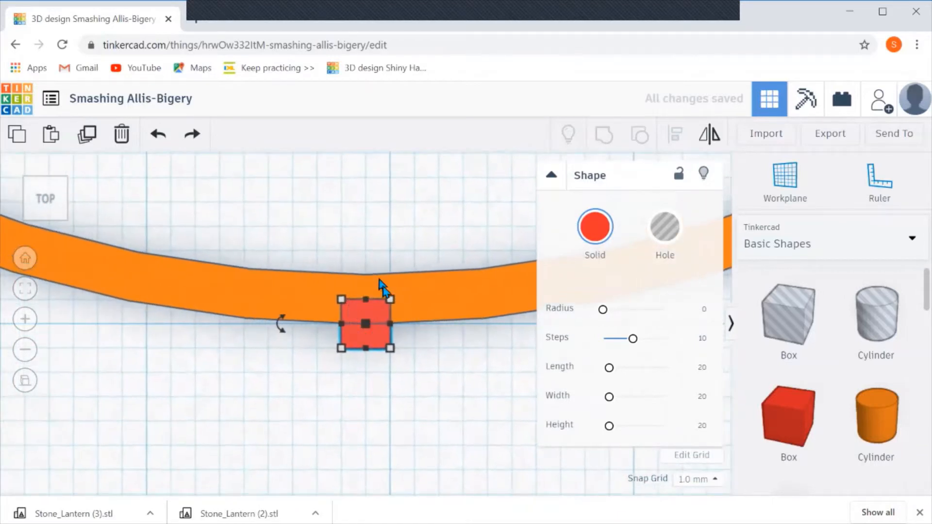
{"action": "left_click_drag", "start_coordinate": [383, 311], "coordinate": [386, 201], "text": "alt"}
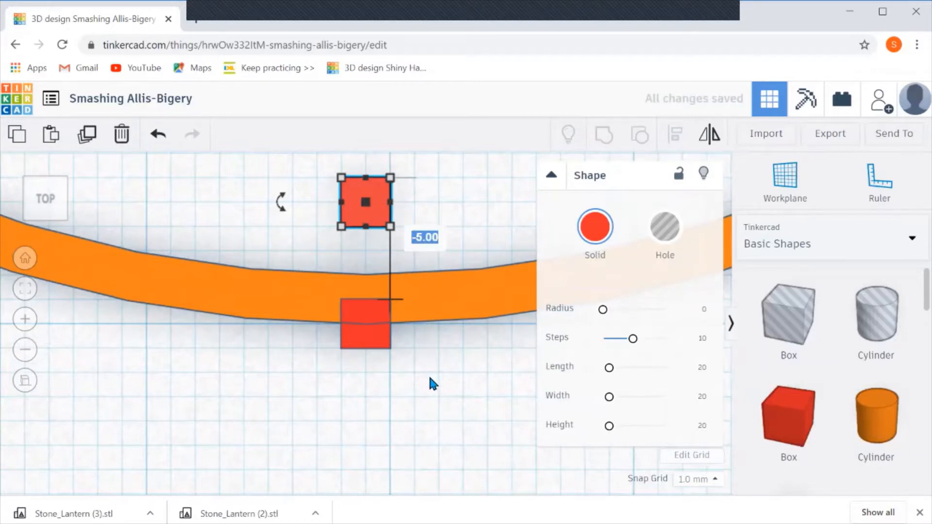
{"action": "type", "text": "-100"}
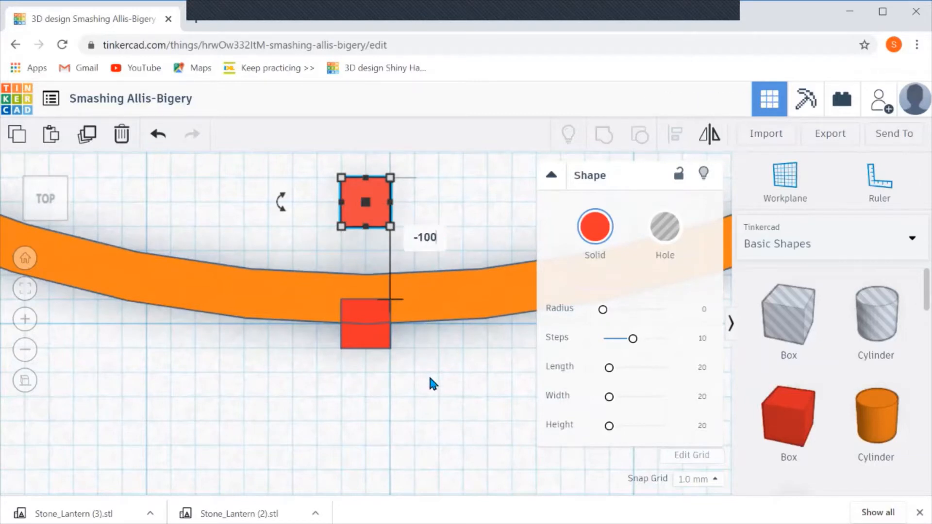
{"action": "key", "text": "Return"}
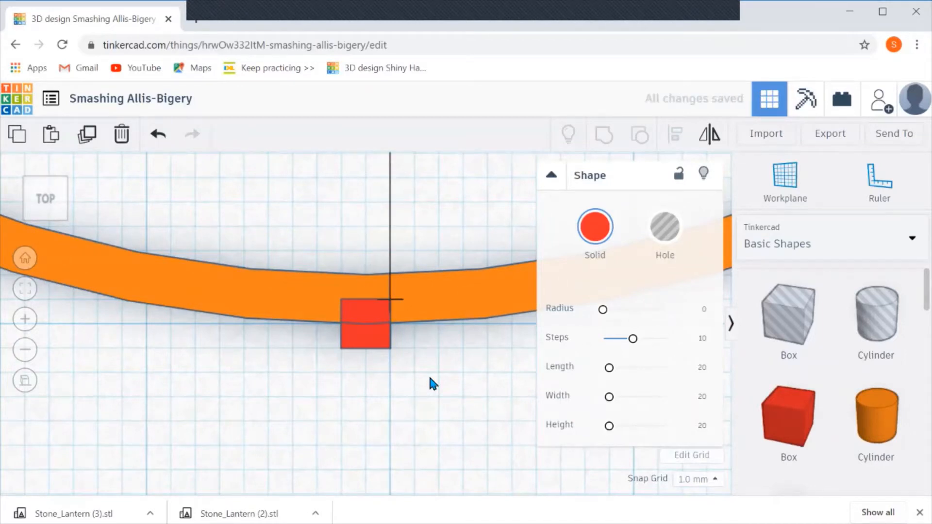
Group the two small boxes on opposite edges of the ring into one shape
{"action": "scroll", "coordinate": [430, 378], "scroll_direction": "down", "scroll_amount": 5}
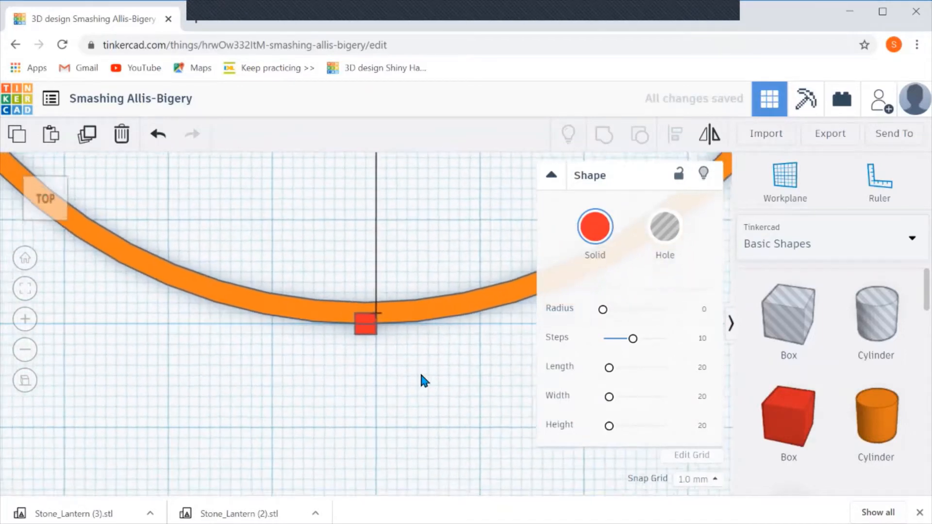
{"action": "left_click", "coordinate": [364, 333], "text": "shift"}
{"action": "scroll", "coordinate": [372, 408], "scroll_direction": "down", "scroll_amount": 2}
{"action": "scroll", "coordinate": [373, 406], "scroll_direction": "down", "scroll_amount": 3}
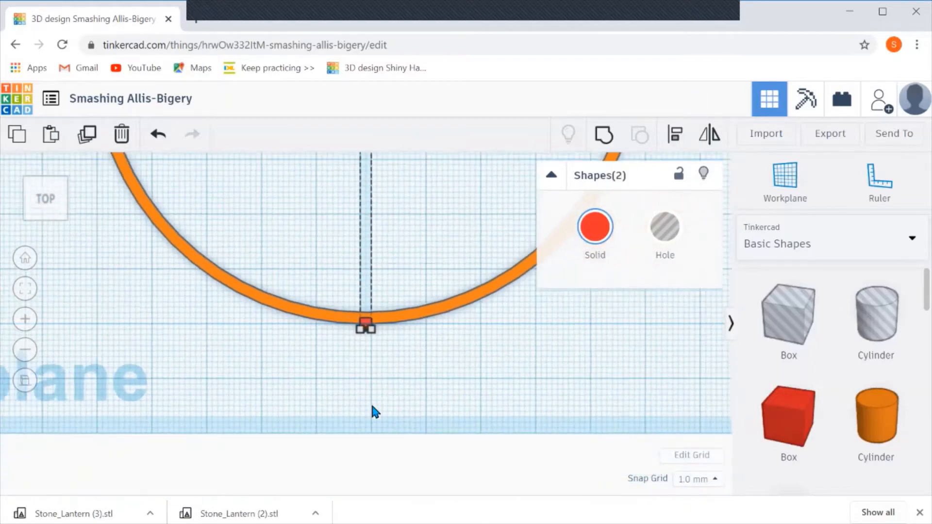
{"action": "scroll", "coordinate": [372, 412], "scroll_direction": "down", "scroll_amount": 3}
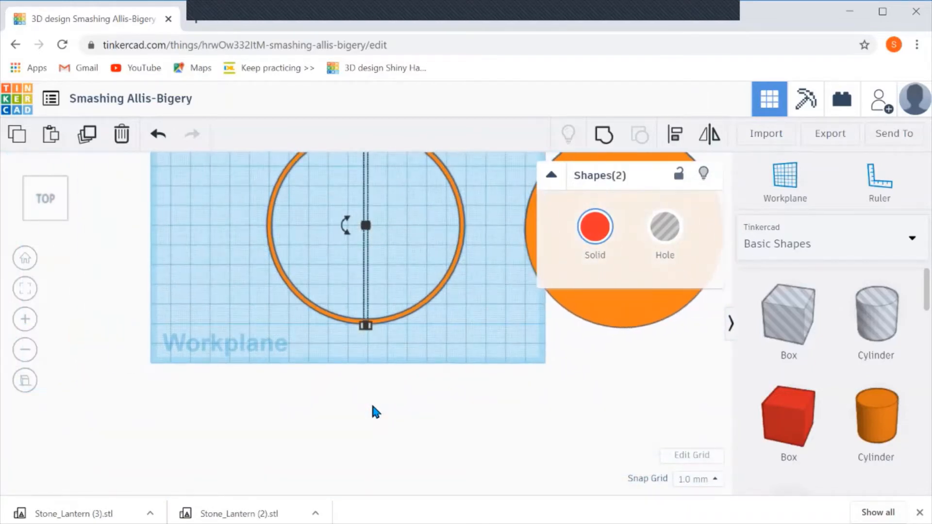
{"action": "left_click", "coordinate": [601, 141]}
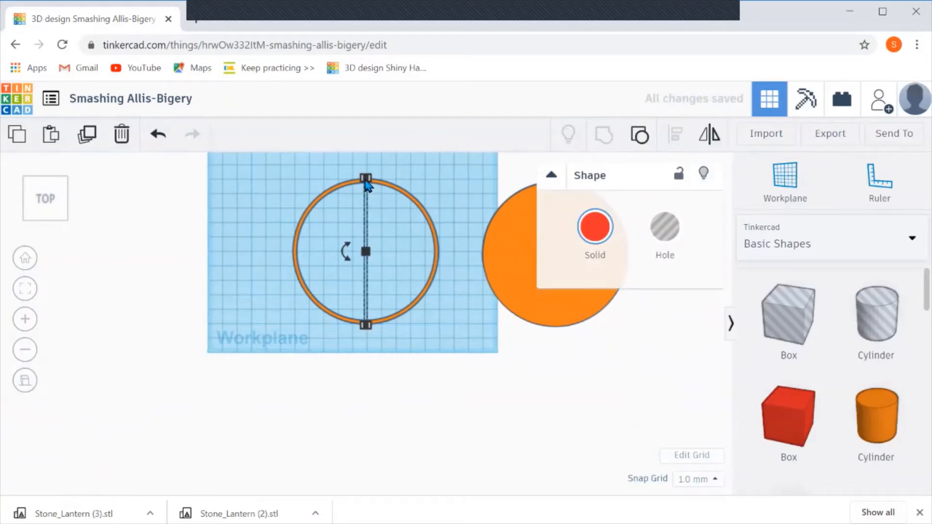
Check with the Align tool that the ring and the grouped box pair are centred on each other
{"action": "left_click", "coordinate": [370, 218]}
{"action": "scroll", "coordinate": [352, 191], "scroll_direction": "up", "scroll_amount": 4}
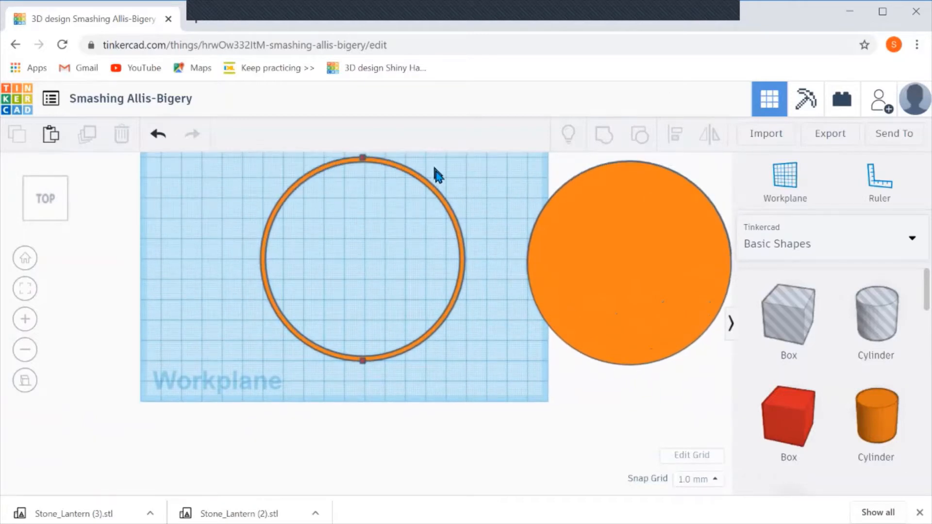
{"action": "left_click_drag", "start_coordinate": [482, 218], "coordinate": [260, 404]}
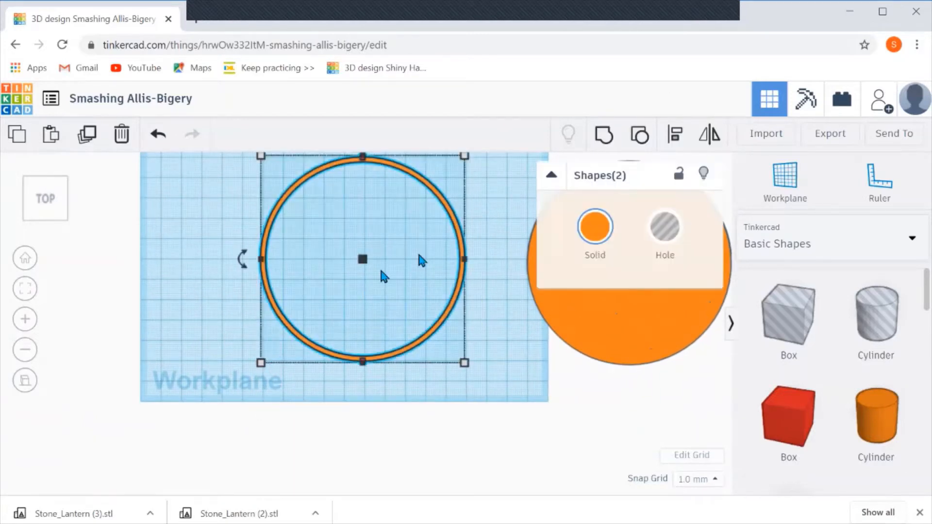
{"action": "left_click", "coordinate": [672, 138]}
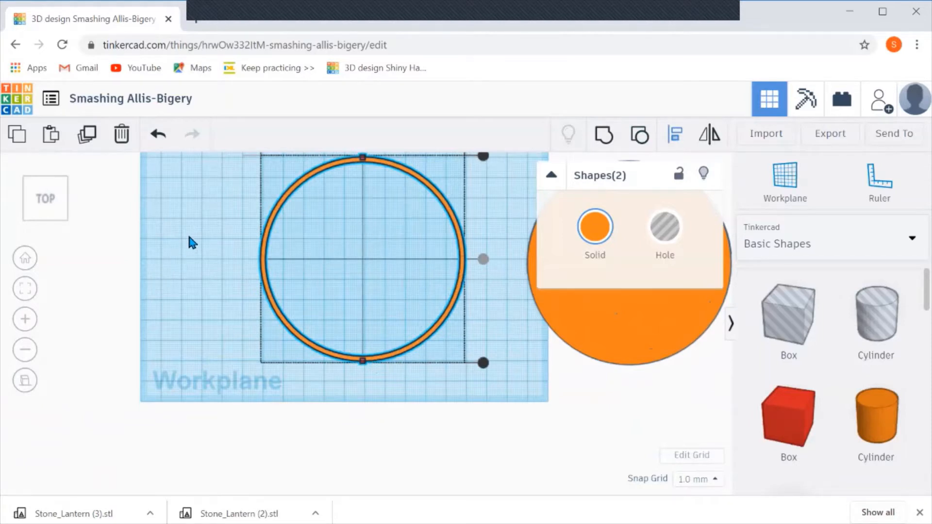
{"action": "middle_click_drag", "start_coordinate": [193, 242], "coordinate": [196, 281]}
{"action": "left_click", "coordinate": [192, 340]}
{"action": "left_click", "coordinate": [187, 299]}
{"action": "scroll", "coordinate": [357, 392], "scroll_direction": "up", "scroll_amount": 1}
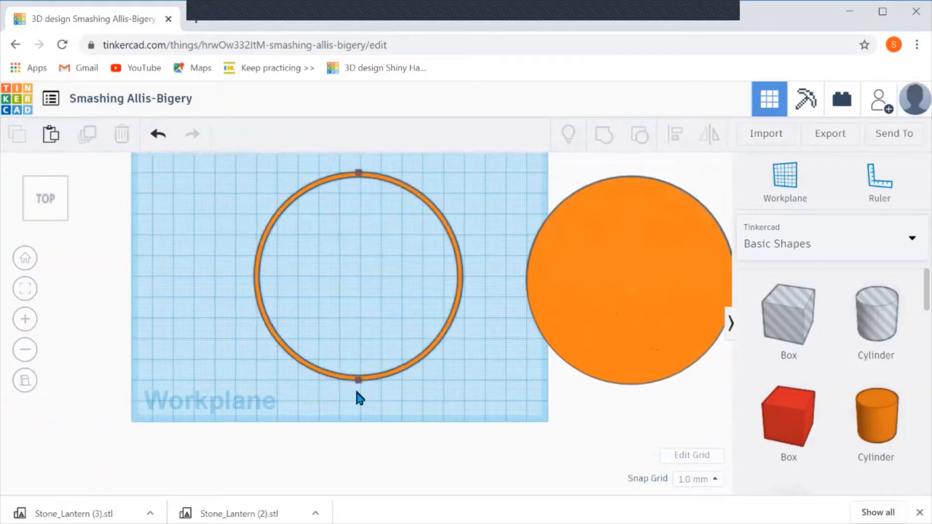
{"action": "scroll", "coordinate": [356, 393], "scroll_direction": "up", "scroll_amount": 3}
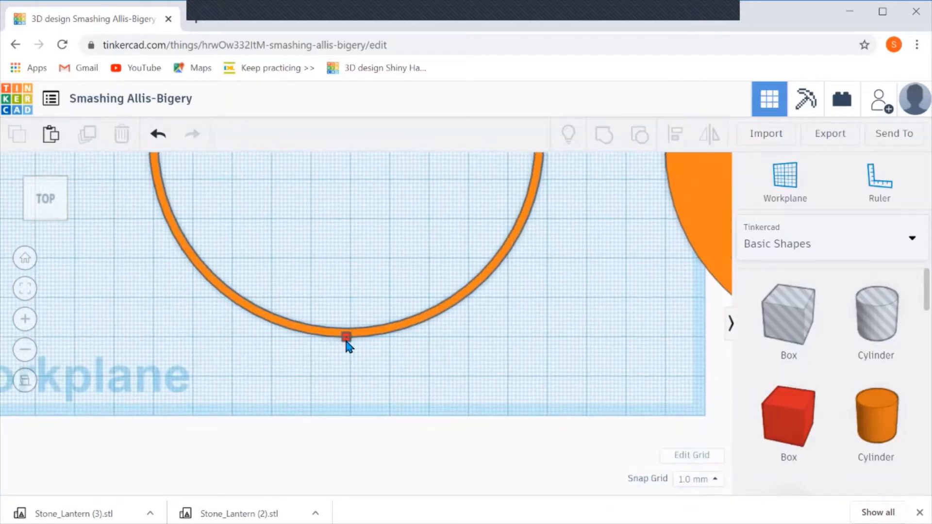
{"action": "left_click", "coordinate": [347, 341]}
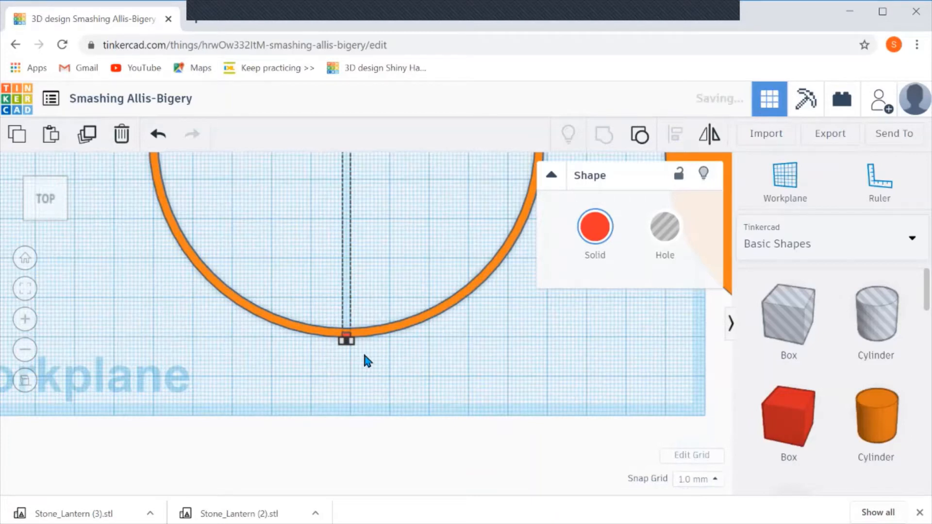
{"action": "scroll", "coordinate": [315, 359], "scroll_direction": "up", "scroll_amount": 5}
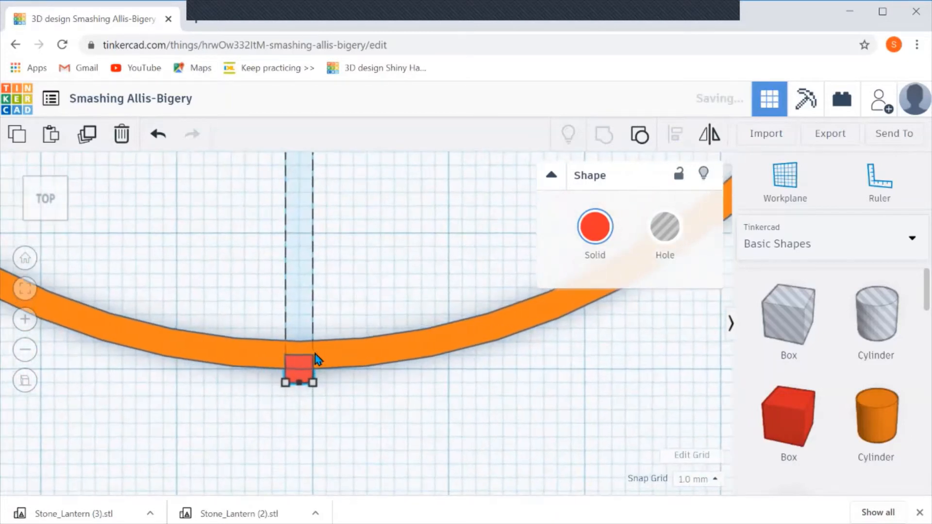
{"action": "left_click", "coordinate": [313, 383]}
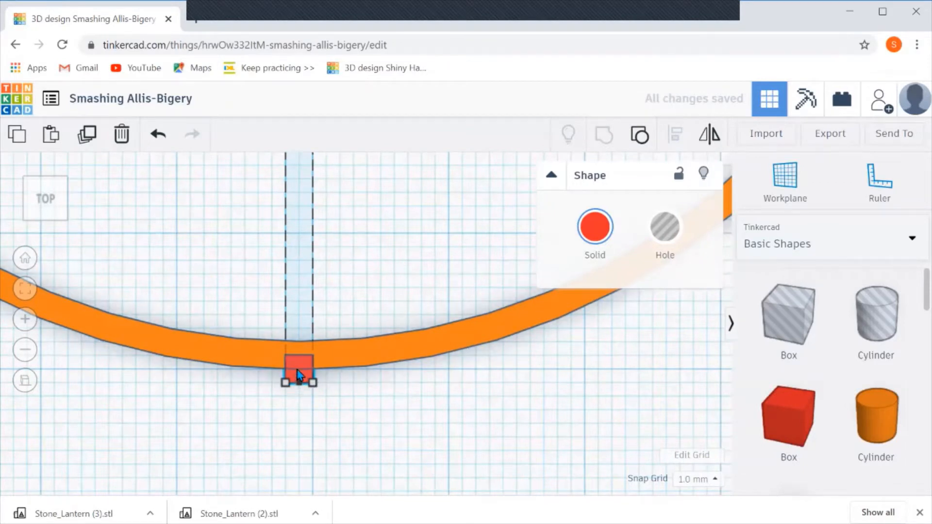
{"action": "scroll", "coordinate": [300, 369], "scroll_direction": "down", "scroll_amount": 2}
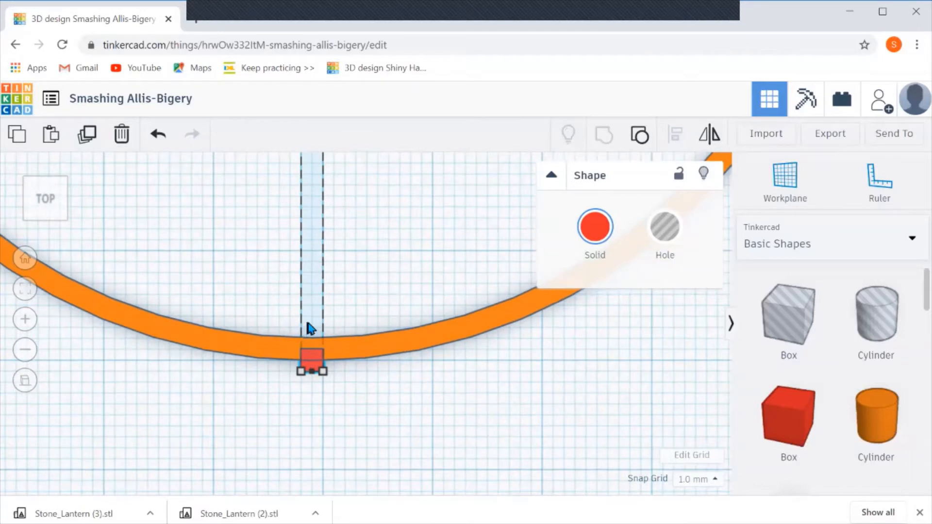
{"action": "left_click", "coordinate": [372, 310]}
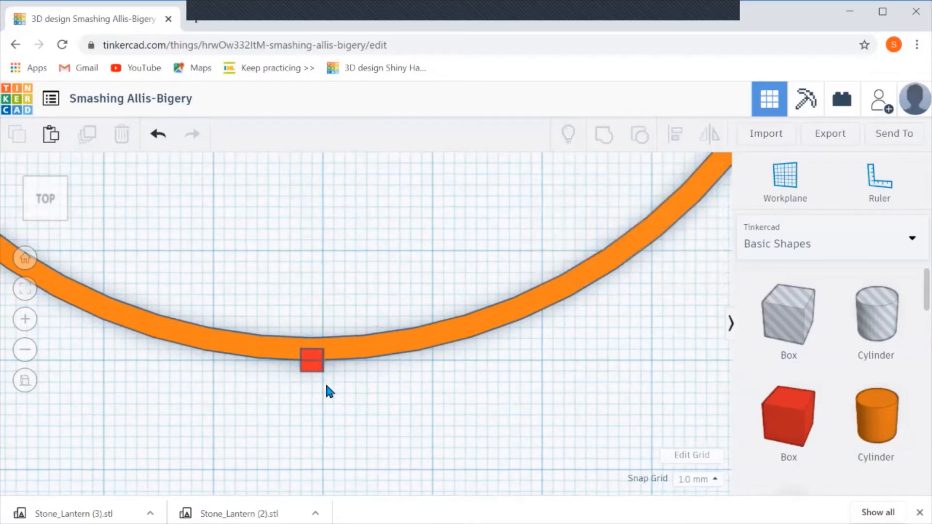
{"action": "key", "text": "ctrl+z"}
Duplicate the grouped box pair and rotate the copy 3° around the ring's centre
{"action": "left_click", "coordinate": [316, 359]}
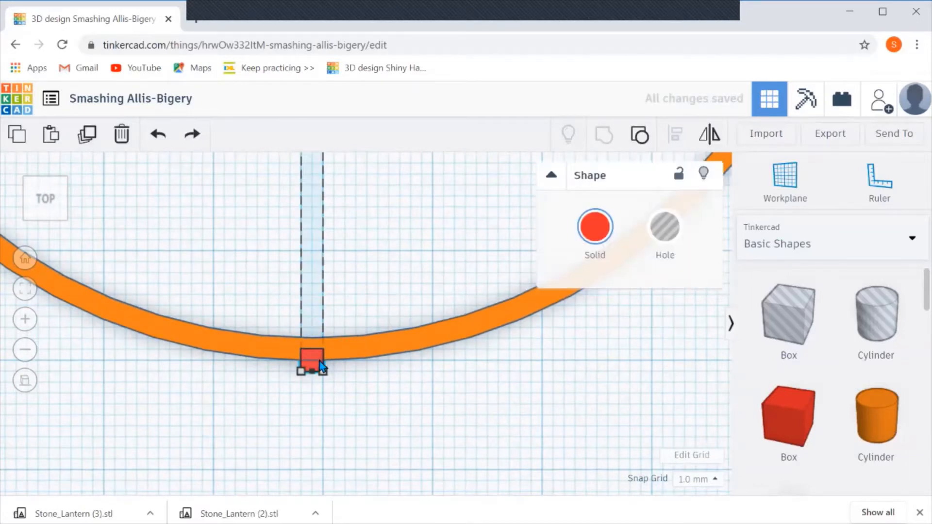
{"action": "key", "text": "ctrl+d"}
{"action": "scroll", "coordinate": [316, 375], "scroll_direction": "down", "scroll_amount": 5}
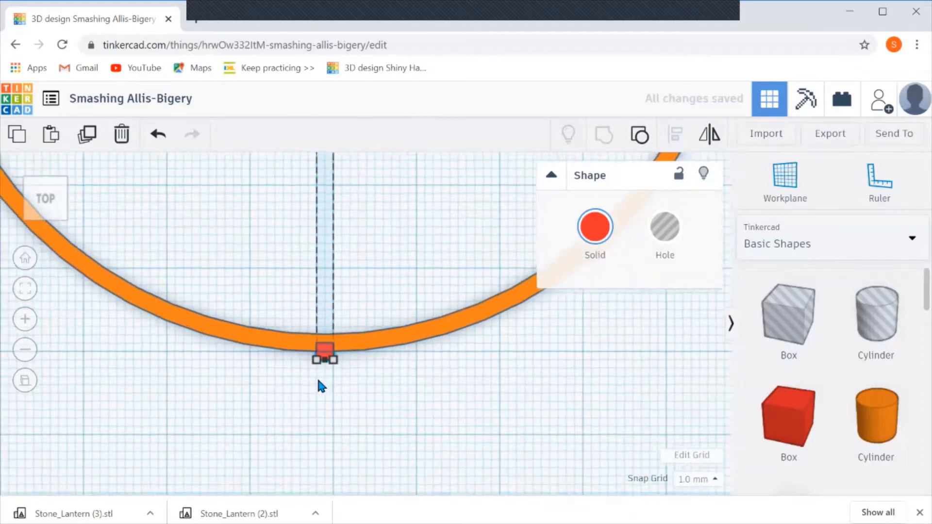
{"action": "scroll", "coordinate": [326, 409], "scroll_direction": "down", "scroll_amount": 3}
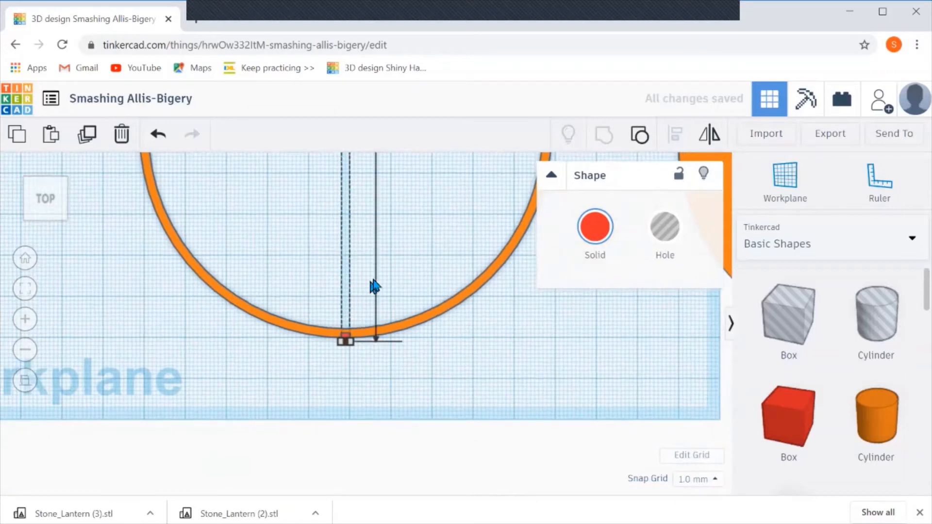
{"action": "scroll", "coordinate": [445, 244], "scroll_direction": "down", "scroll_amount": 5}
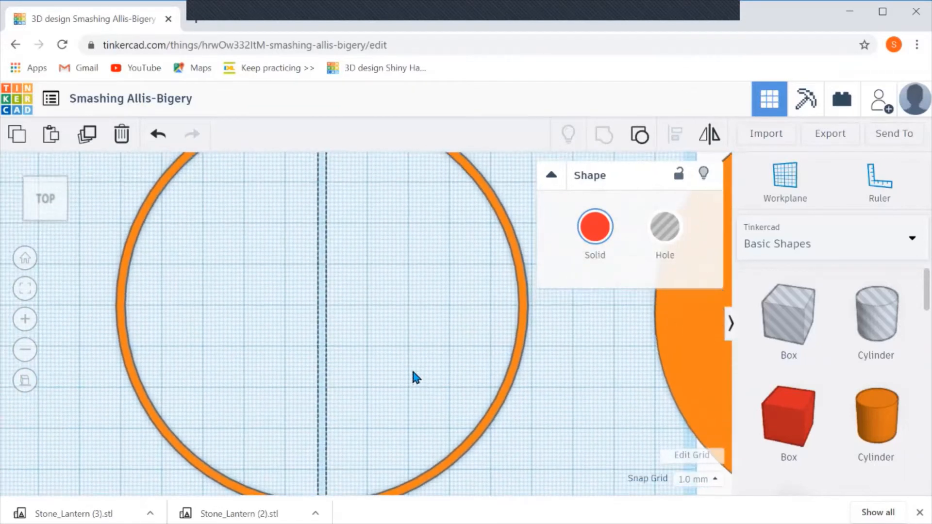
{"action": "mouse_move", "coordinate": [316, 310]}
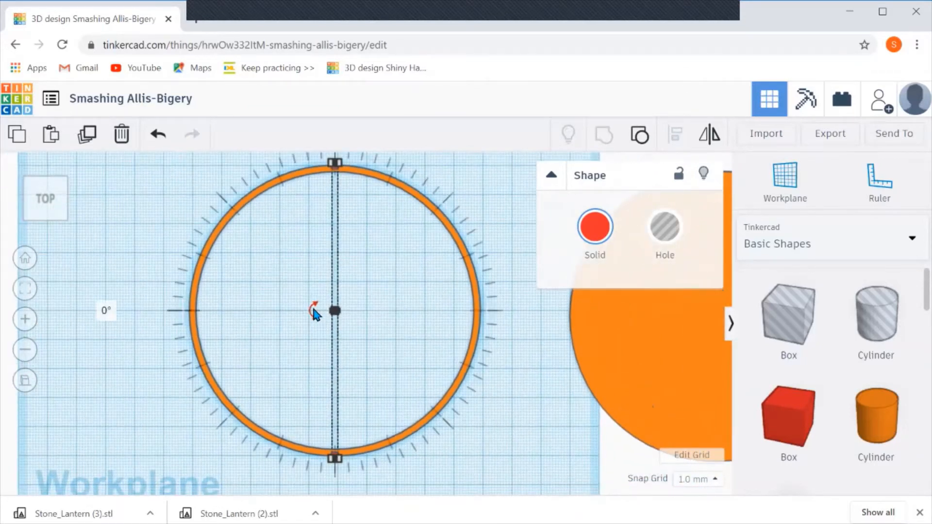
{"action": "left_click_drag", "start_coordinate": [314, 313], "coordinate": [154, 323]}
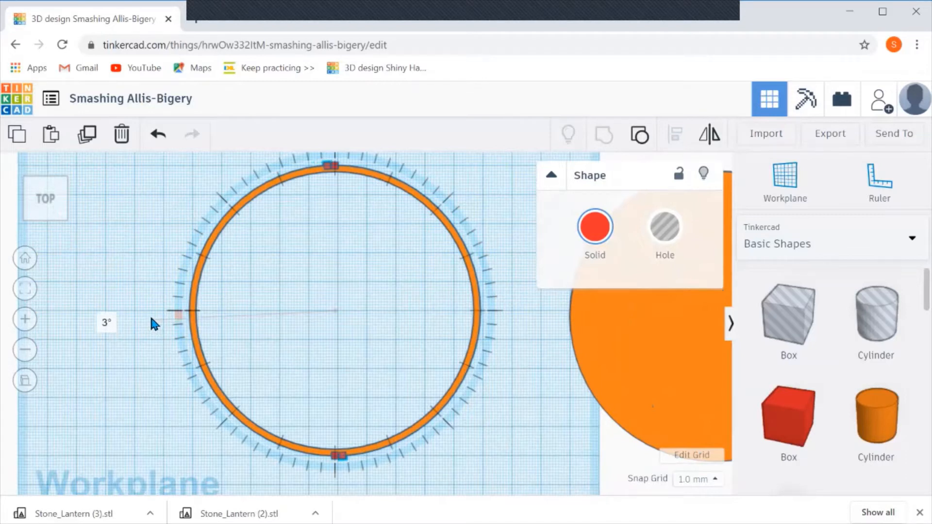
{"action": "left_click_drag", "start_coordinate": [151, 319], "coordinate": [147, 318]}
Repeat the 3° rotated duplicate ten more times to form a row of planks along the ring's front edge
{"action": "scroll", "coordinate": [346, 457], "scroll_direction": "up", "scroll_amount": 2}
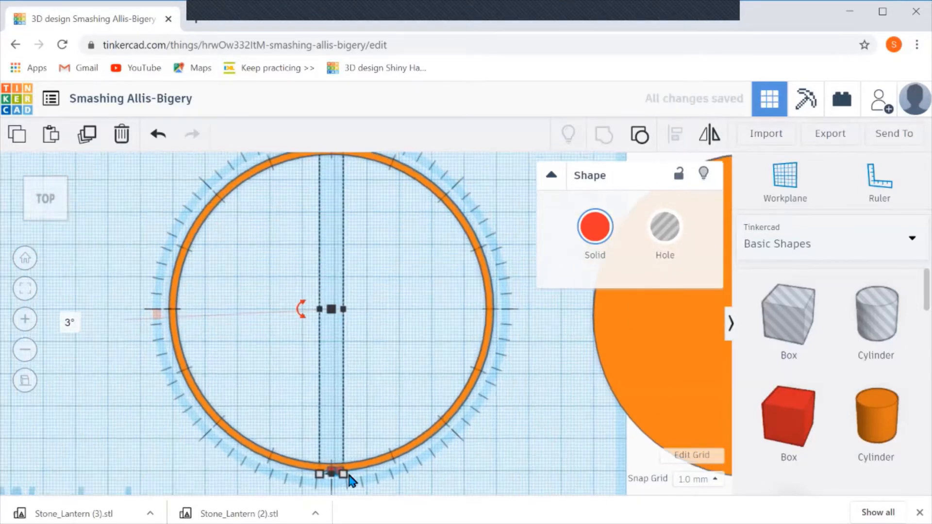
{"action": "middle_click_drag", "start_coordinate": [363, 456], "coordinate": [362, 285]}
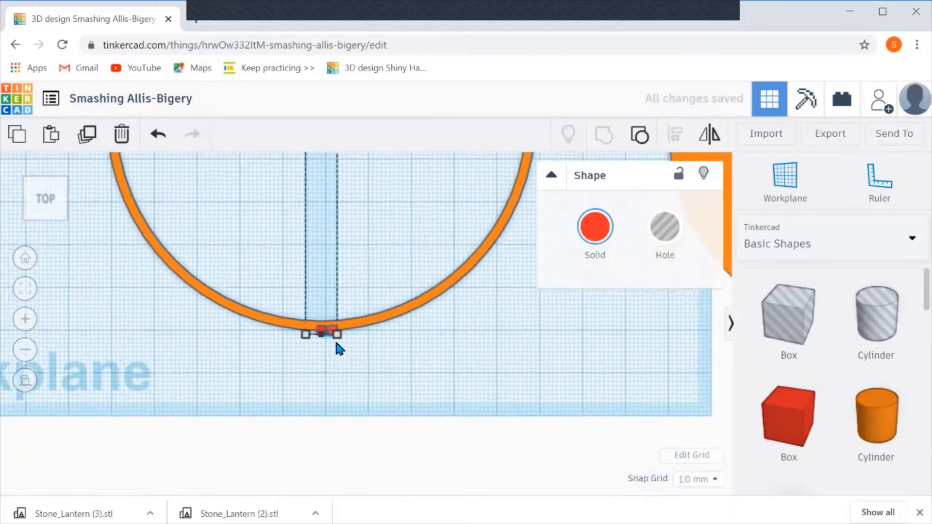
{"action": "scroll", "coordinate": [326, 354], "scroll_direction": "up", "scroll_amount": 1}
{"action": "scroll", "coordinate": [312, 358], "scroll_direction": "up", "scroll_amount": 2}
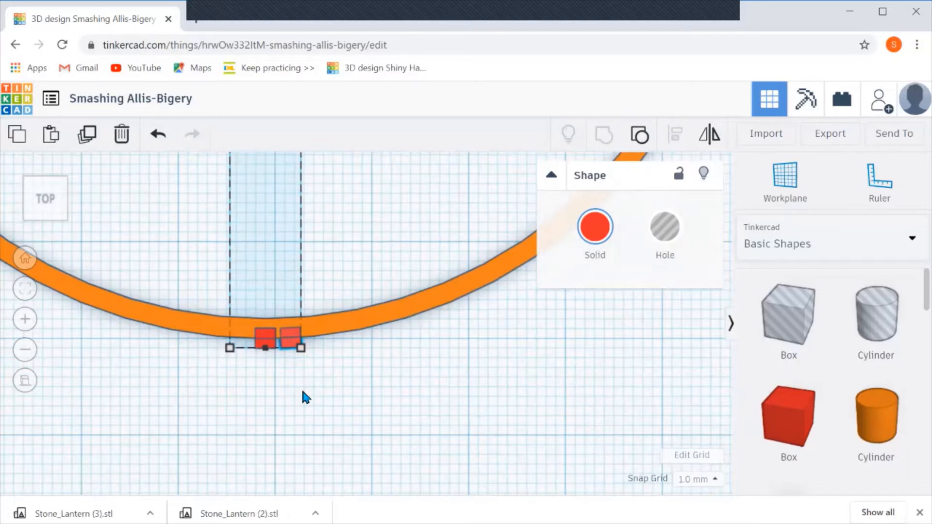
{"action": "key", "text": "ctrl+d"}
{"action": "key", "text": "ctrl+d"}
{"action": "key", "text": "ctrl+d"}
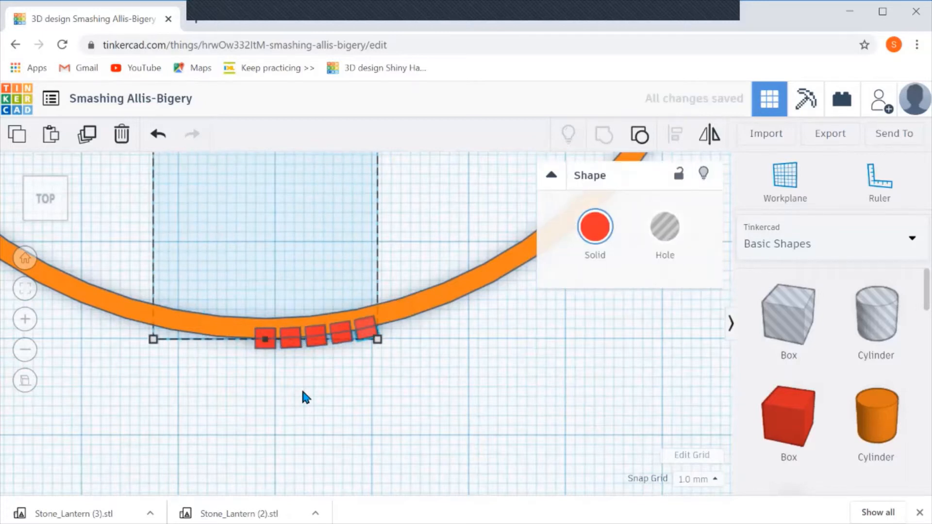
{"action": "key", "text": "ctrl+d"}
{"action": "key", "text": "ctrl+d"}
{"action": "key", "text": "ctrl+d"}
{"action": "key", "text": "ctrl+d"}
{"action": "key", "text": "ctrl+d"}
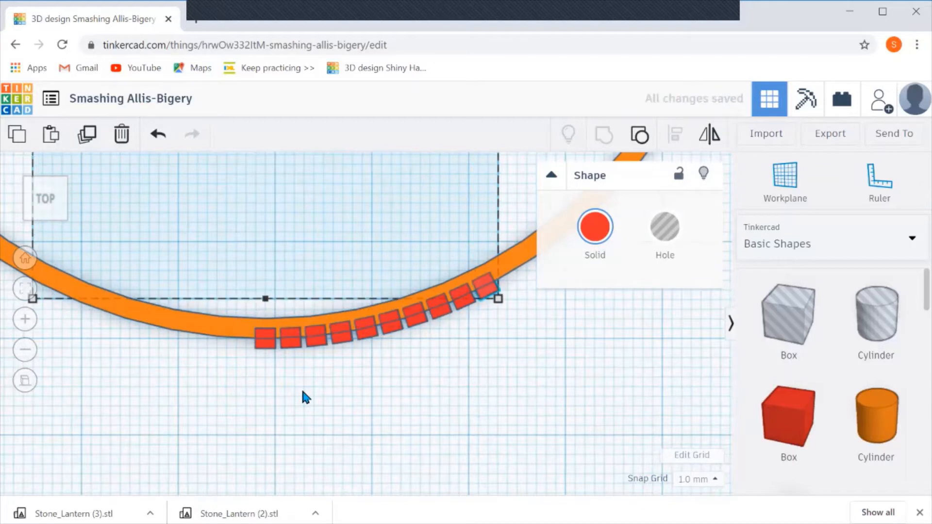
{"action": "key", "text": "ctrl+d"}
{"action": "key", "text": "ctrl+d"}
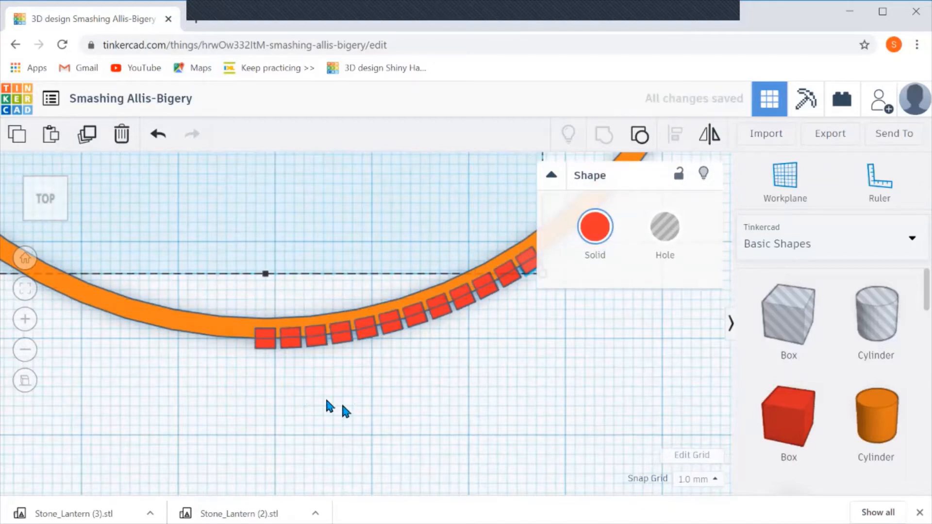
{"action": "left_click", "coordinate": [518, 383]}
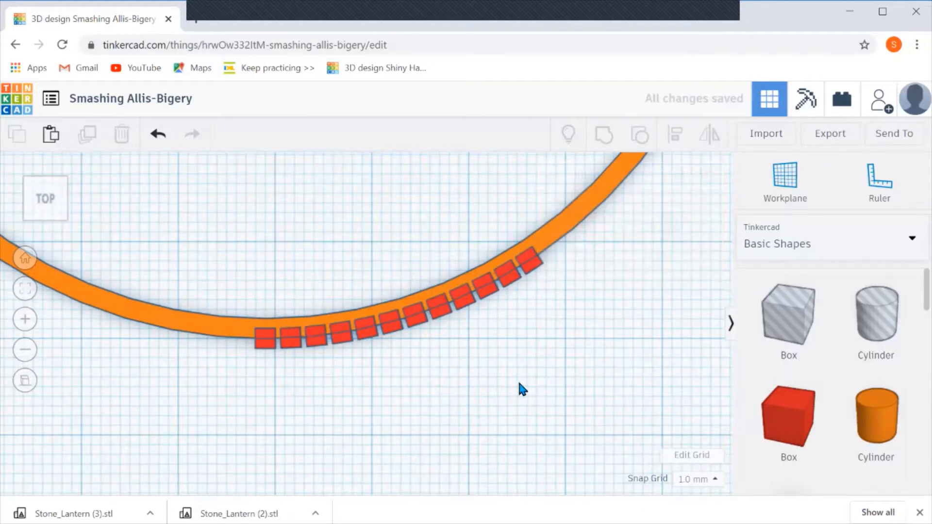
Group the eleven rotated plank pairs into one shape, leaving out the original centre pair
{"action": "left_click", "coordinate": [532, 271]}
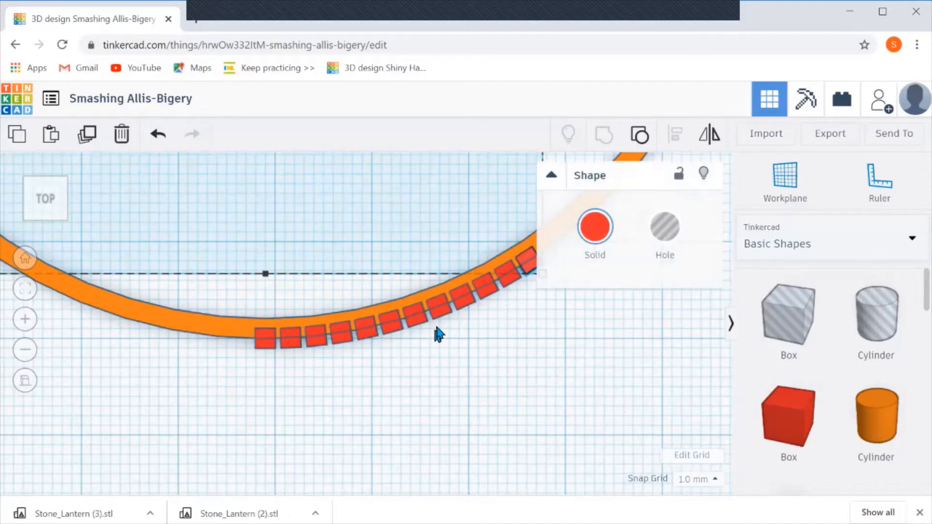
{"action": "left_click", "coordinate": [500, 291], "text": "shift"}
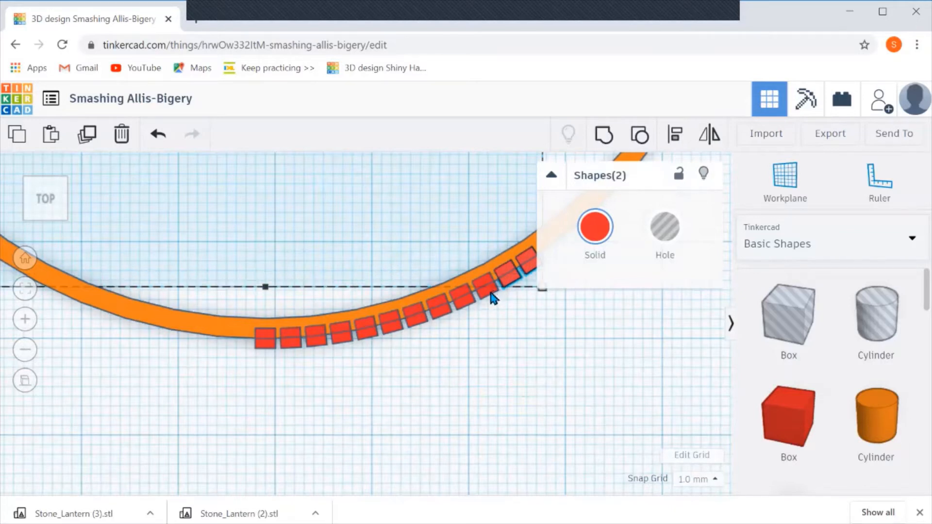
{"action": "left_click", "coordinate": [474, 304], "text": "shift"}
{"action": "left_click", "coordinate": [461, 311], "text": "shift"}
{"action": "left_click", "coordinate": [439, 318], "text": "shift"}
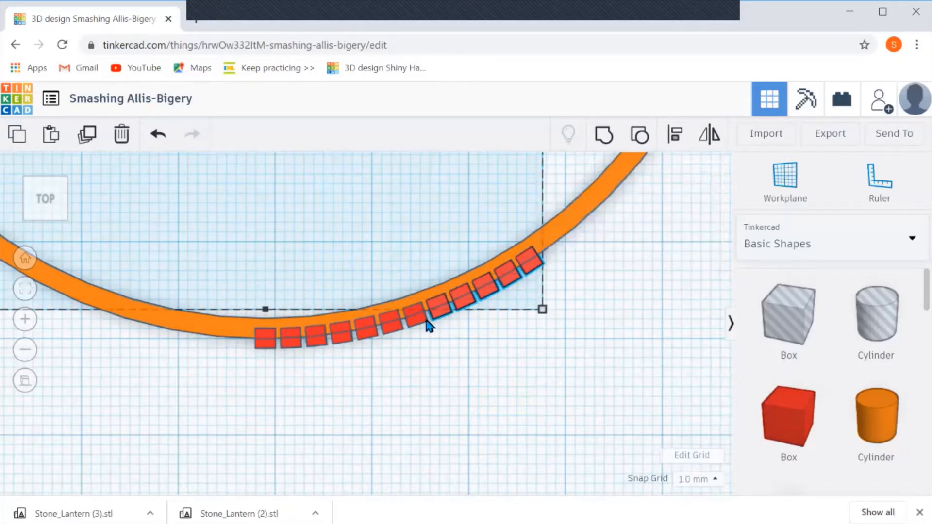
{"action": "left_click", "coordinate": [411, 325], "text": "shift"}
{"action": "left_click", "coordinate": [388, 330], "text": "shift"}
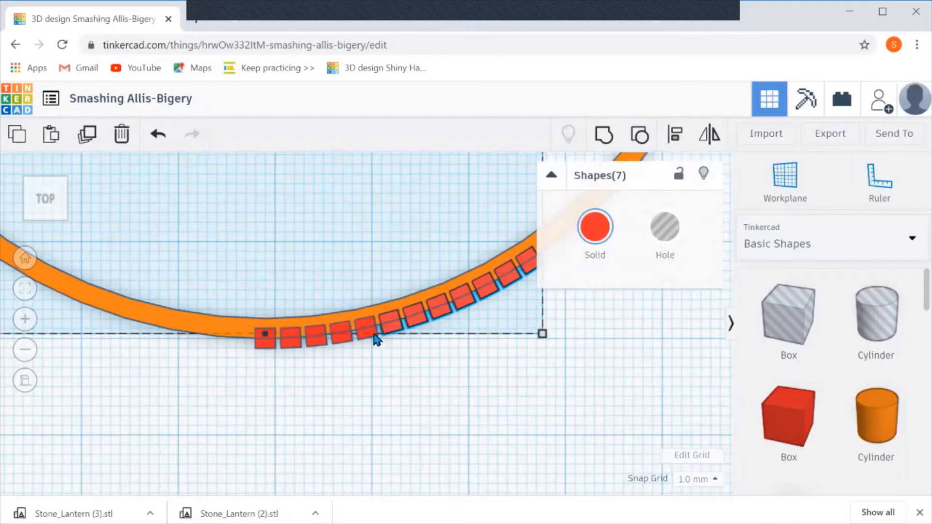
{"action": "left_click", "coordinate": [366, 337], "text": "shift"}
{"action": "left_click", "coordinate": [341, 342], "text": "shift"}
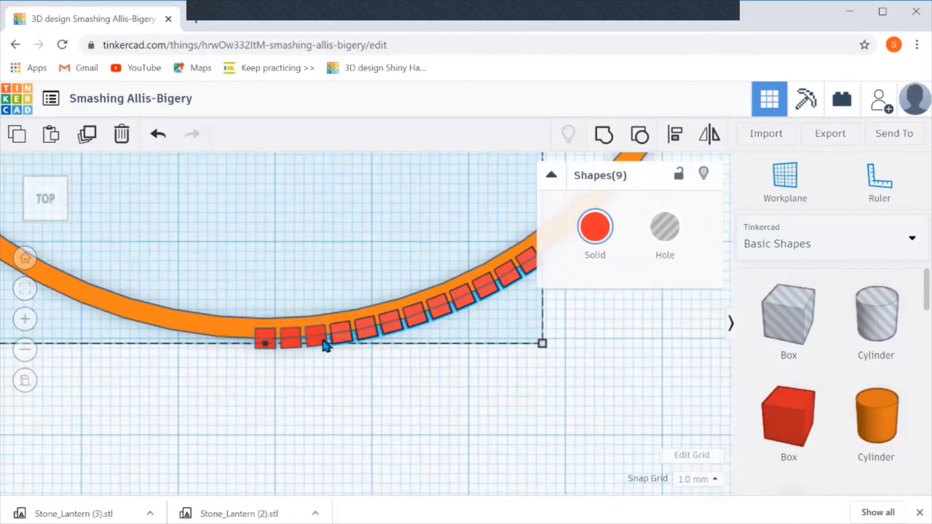
{"action": "left_click", "coordinate": [318, 341], "text": "shift"}
{"action": "left_click", "coordinate": [293, 344], "text": "shift"}
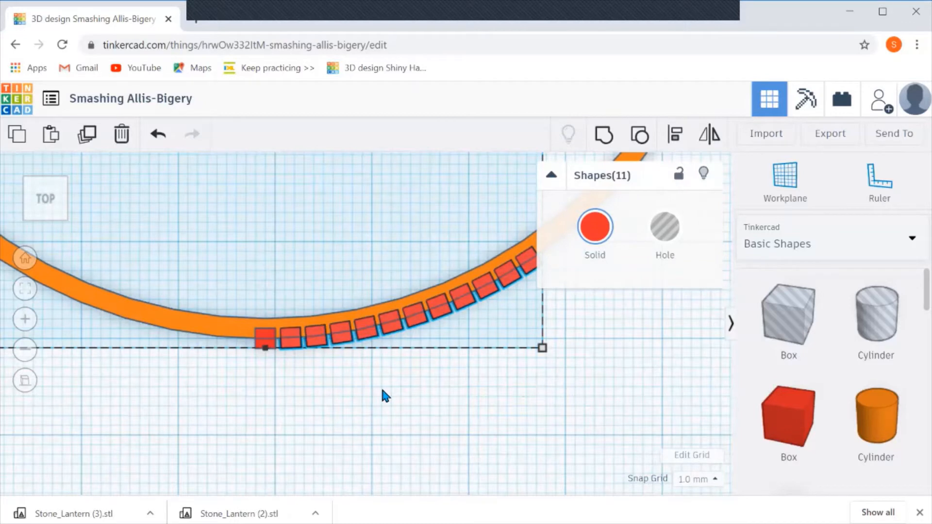
{"action": "left_click", "coordinate": [602, 141]}
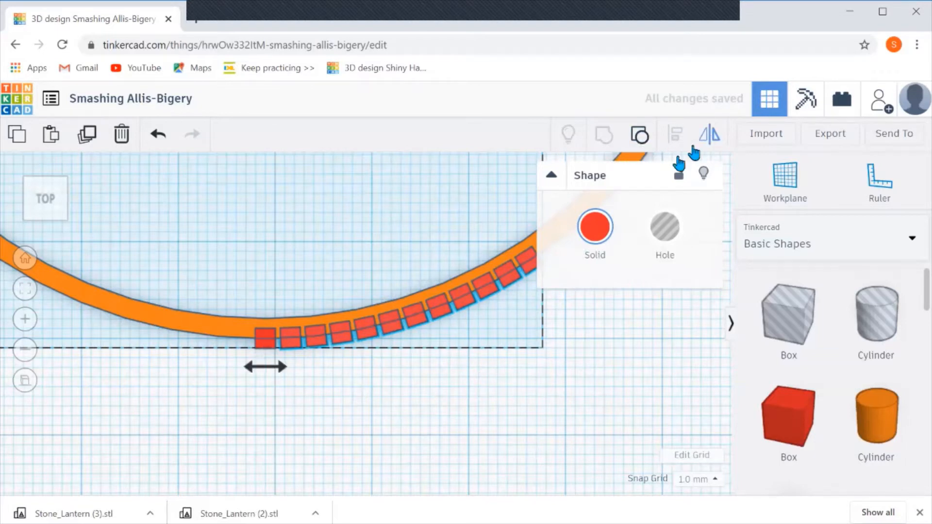
Duplicate the plank group and mirror the copy across the centre plank to the ring's other side
{"action": "left_click", "coordinate": [271, 372]}
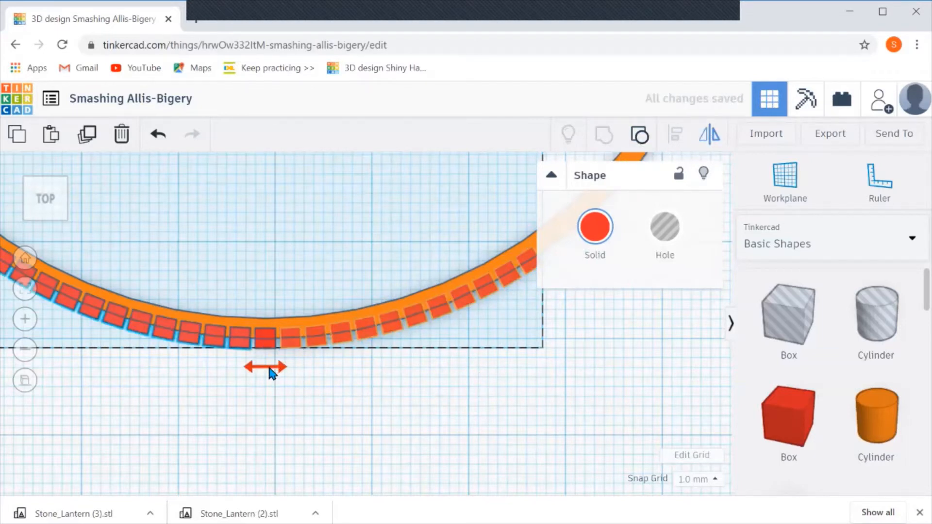
{"action": "left_click", "coordinate": [316, 388]}
{"action": "scroll", "coordinate": [381, 386], "scroll_direction": "down", "scroll_amount": 2}
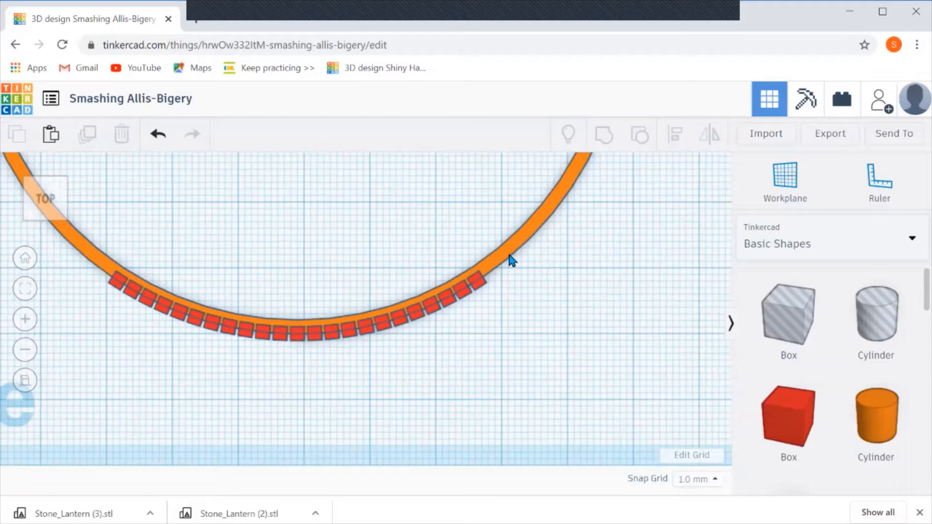
Add a solid box on the workplane beside the end of the plank row, outside the ring
{"action": "scroll", "coordinate": [539, 334], "scroll_direction": "down", "scroll_amount": 3}
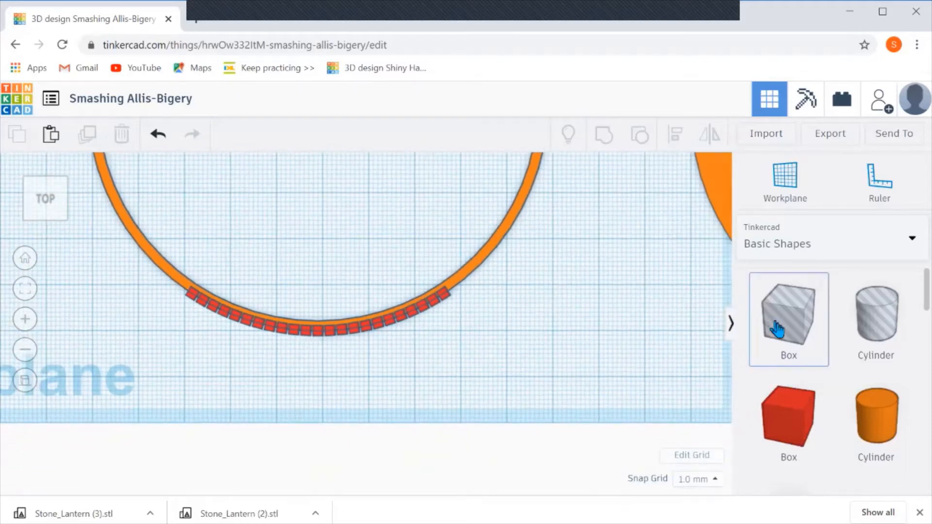
{"action": "left_click_drag", "start_coordinate": [789, 424], "coordinate": [505, 359]}
{"action": "middle_click_drag", "start_coordinate": [397, 370], "coordinate": [258, 340]}
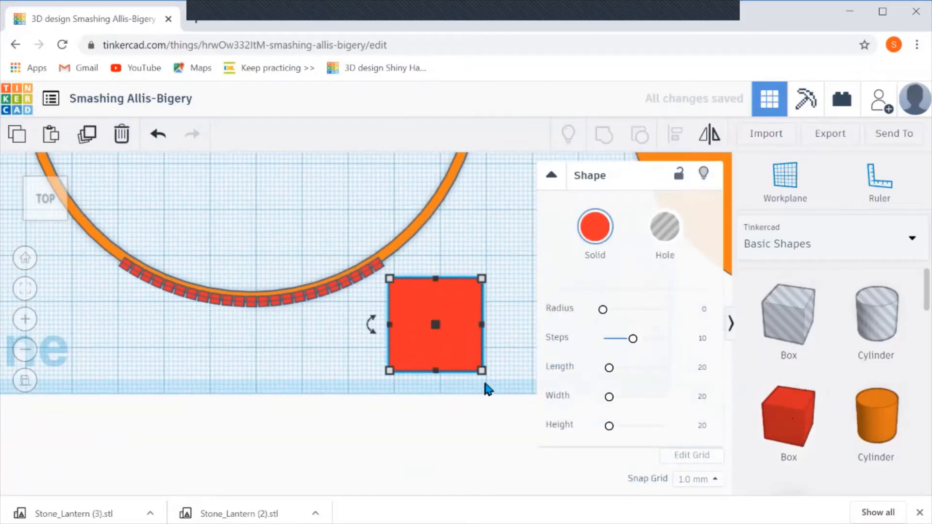
{"action": "middle_click_drag", "start_coordinate": [505, 387], "coordinate": [308, 390]}
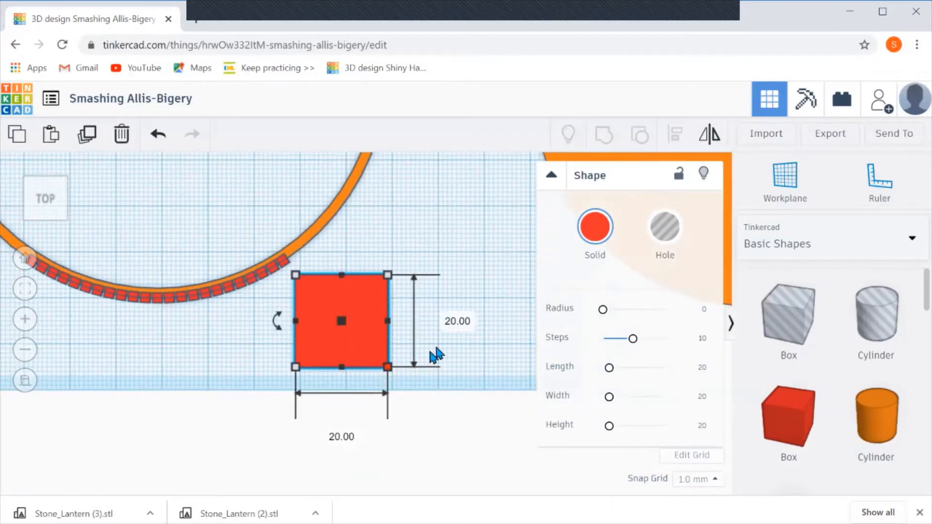
Set the new box's footprint to 100 mm wide and 101 mm deep
{"action": "left_click", "coordinate": [343, 436]}
{"action": "key", "text": "BackSpace"}
{"action": "type", "text": "100"}
{"action": "key", "text": "Return"}
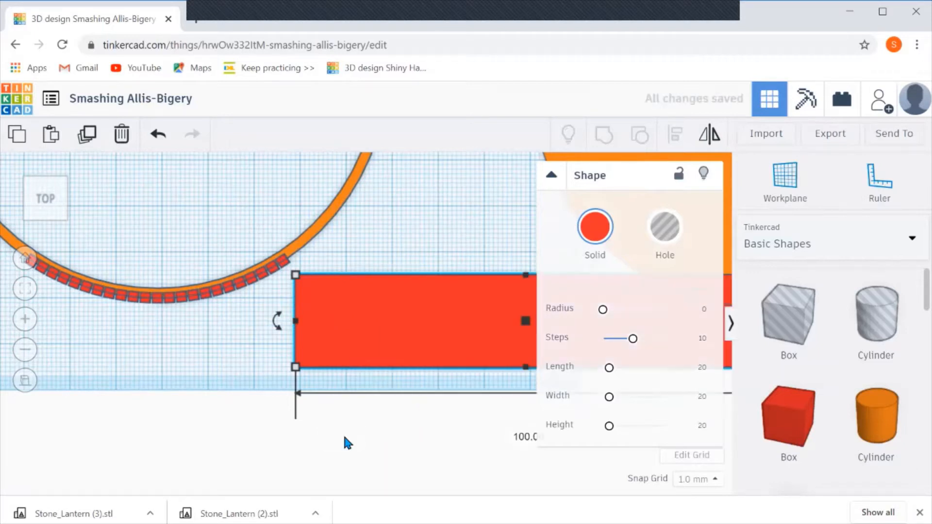
{"action": "mouse_move", "coordinate": [296, 370]}
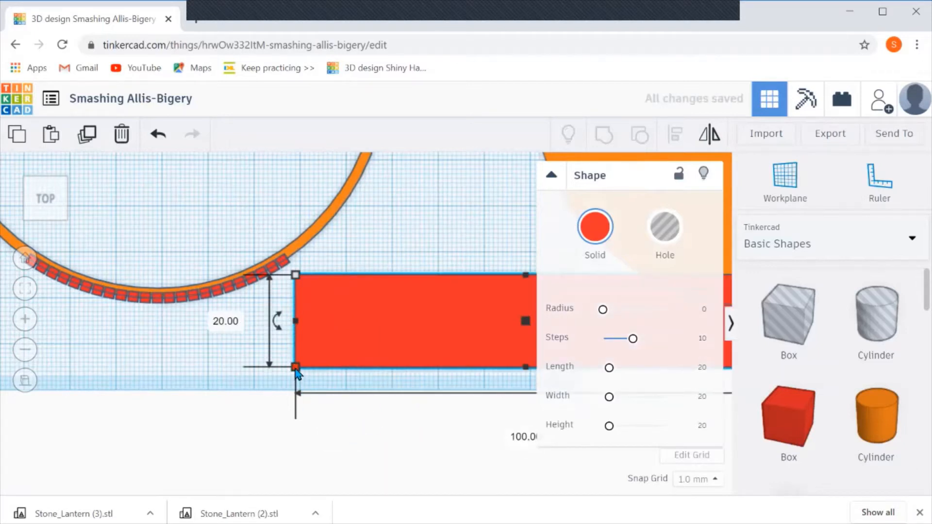
{"action": "left_click", "coordinate": [231, 323]}
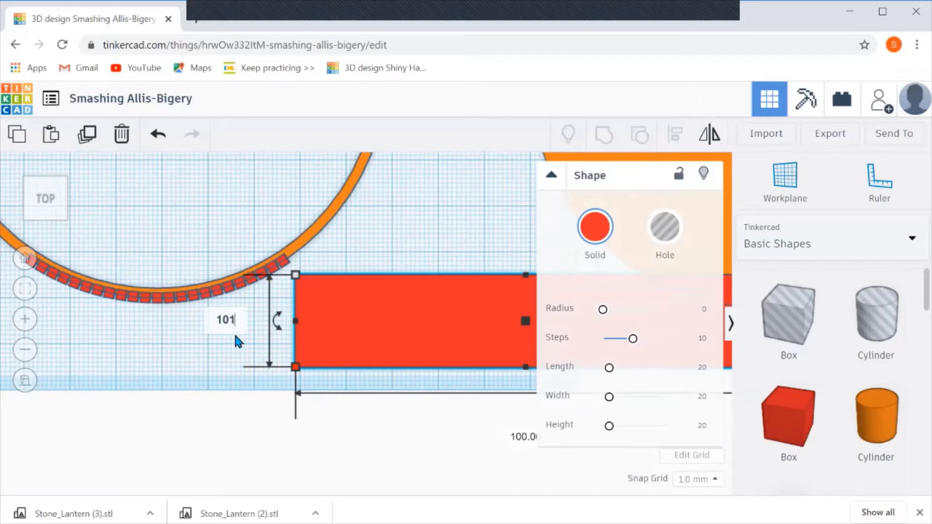
{"action": "key", "text": "Return"}
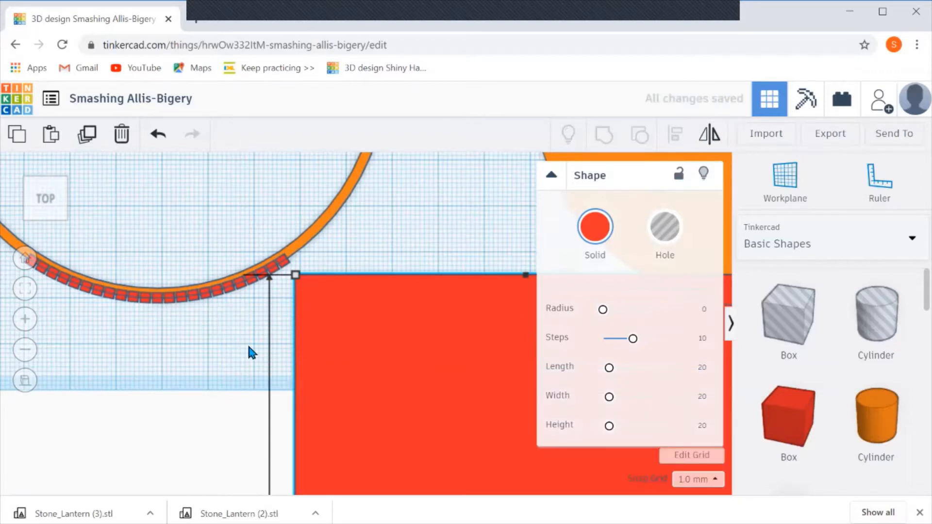
Place a hole box over the front part of the large red box and size it 60 mm wide and 10 mm deep
{"action": "scroll", "coordinate": [248, 346], "scroll_direction": "up", "scroll_amount": 2}
{"action": "scroll", "coordinate": [246, 342], "scroll_direction": "down", "scroll_amount": 4}
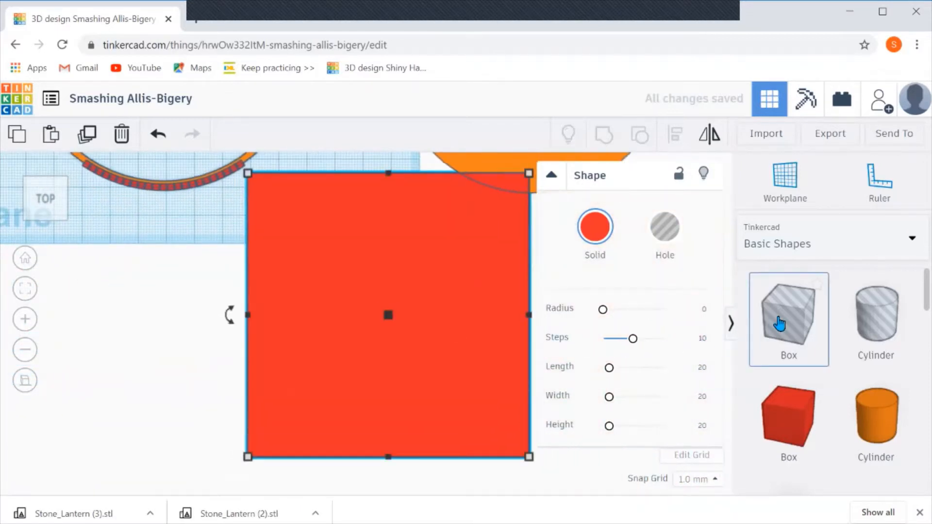
{"action": "left_click_drag", "start_coordinate": [779, 316], "coordinate": [385, 409]}
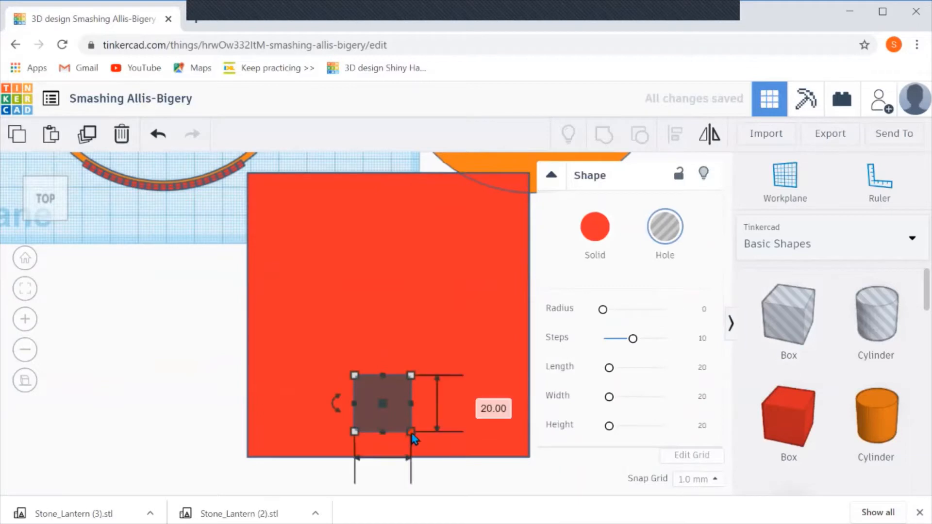
{"action": "left_click", "coordinate": [483, 407]}
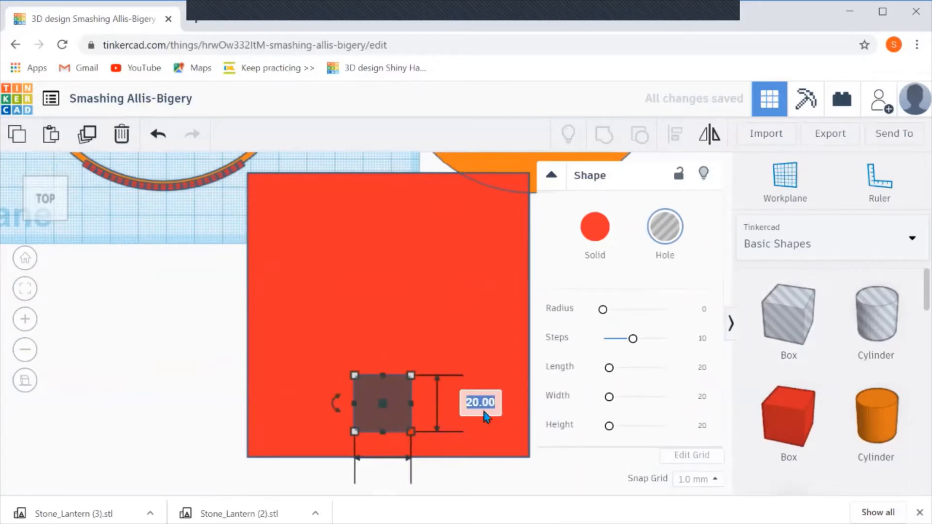
{"action": "type", "text": "10"}
{"action": "key", "text": "Return"}
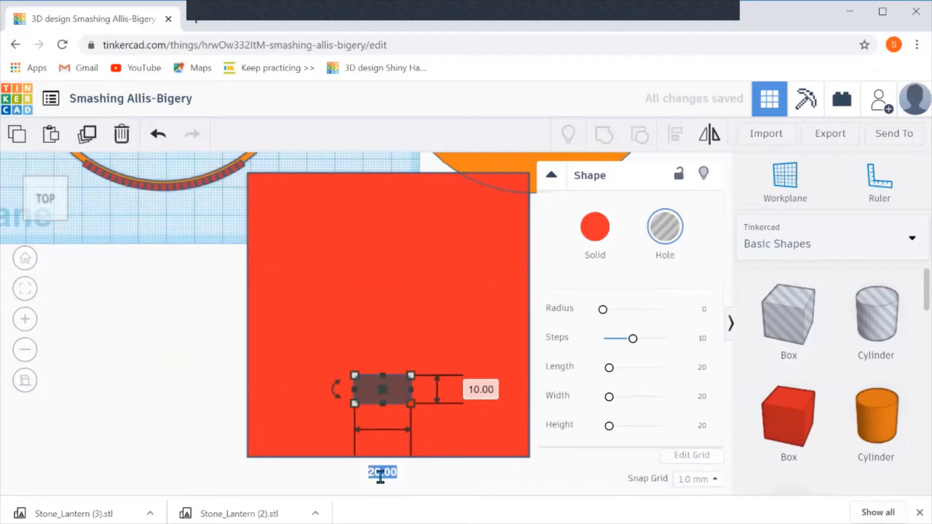
{"action": "type", "text": "1"}
{"action": "type", "text": "0"}
{"action": "key", "text": "Return"}
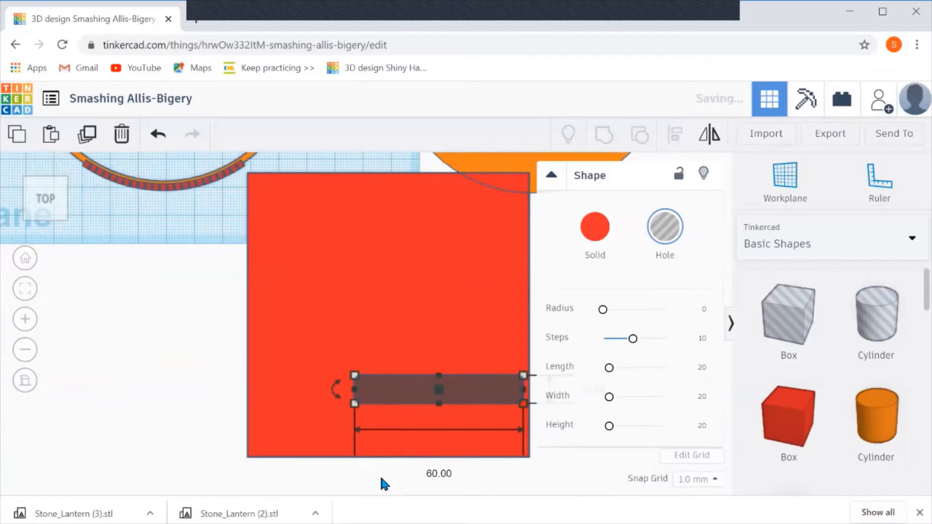
Align the small hole box with the large red box, flush with its front edge and centred across its width
{"action": "left_click", "coordinate": [176, 416]}
{"action": "middle_click_drag", "start_coordinate": [176, 416], "coordinate": [124, 367]}
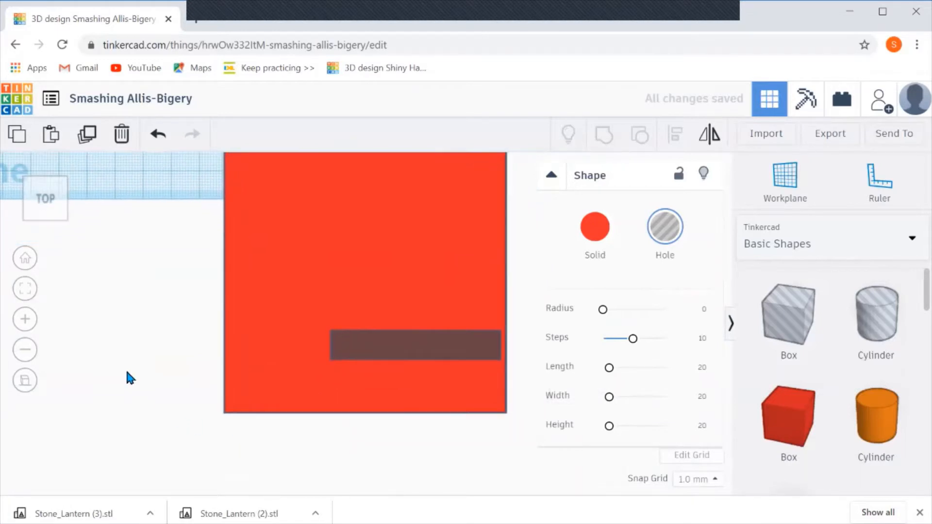
{"action": "left_click", "coordinate": [500, 355]}
{"action": "left_click", "coordinate": [462, 389], "text": "shift"}
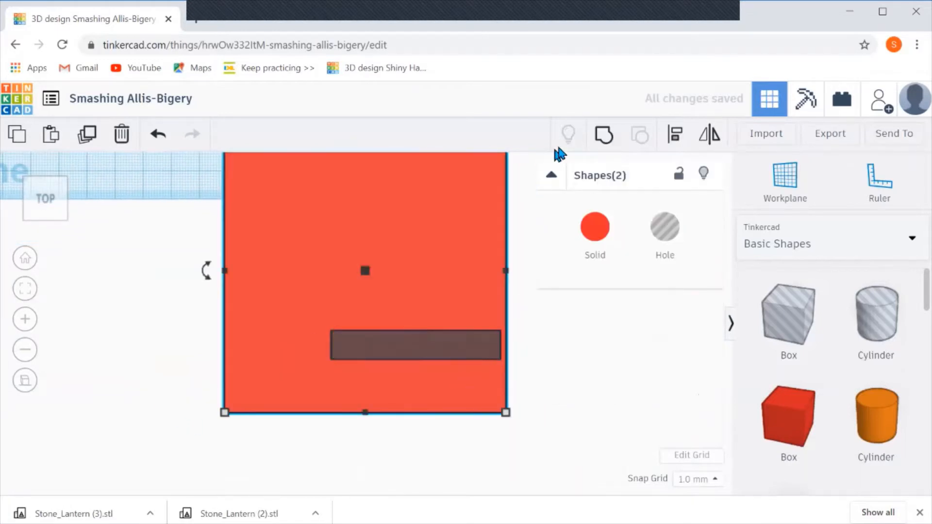
{"action": "left_click", "coordinate": [673, 135]}
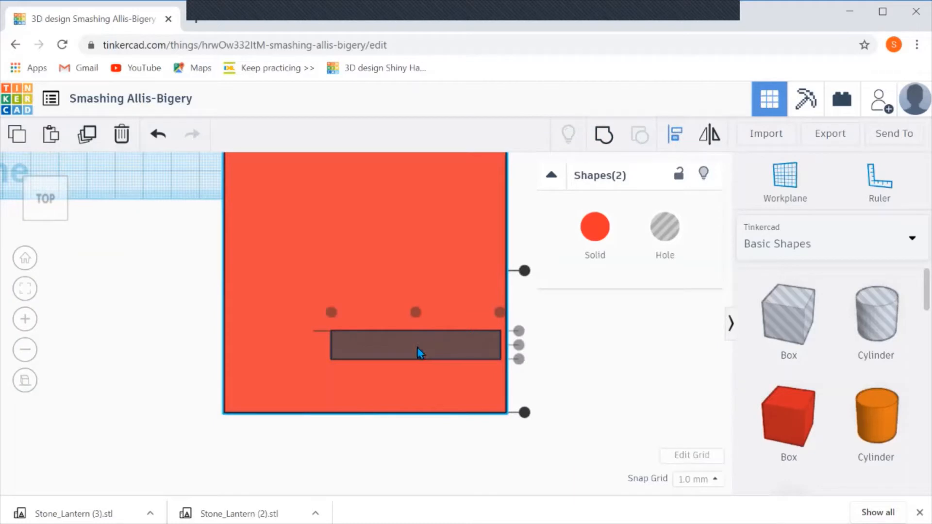
{"action": "key", "text": "Escape"}
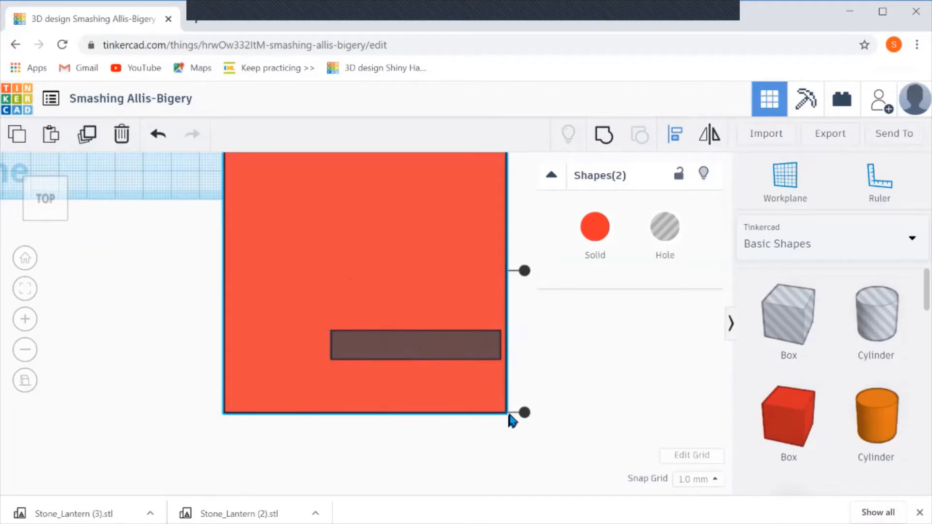
{"action": "left_click", "coordinate": [524, 412]}
{"action": "scroll", "coordinate": [406, 428], "scroll_direction": "down", "scroll_amount": 4}
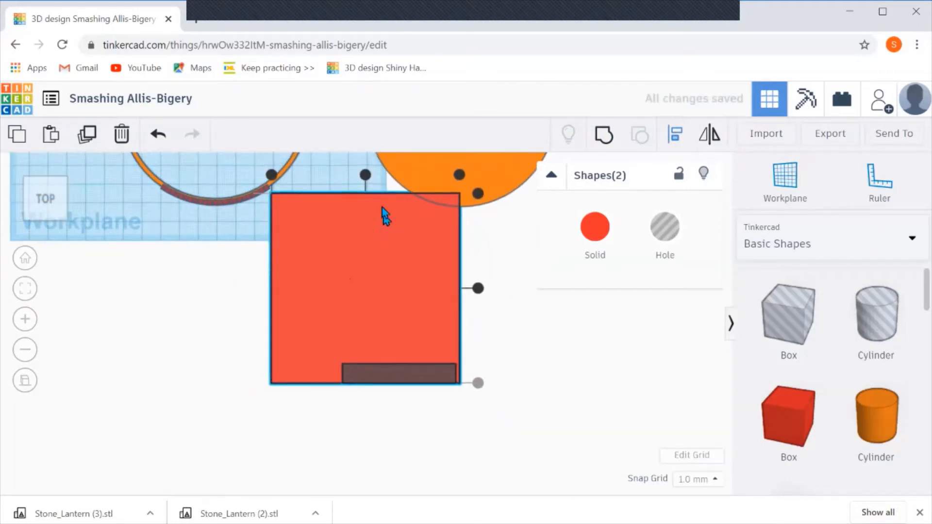
{"action": "left_click", "coordinate": [365, 175]}
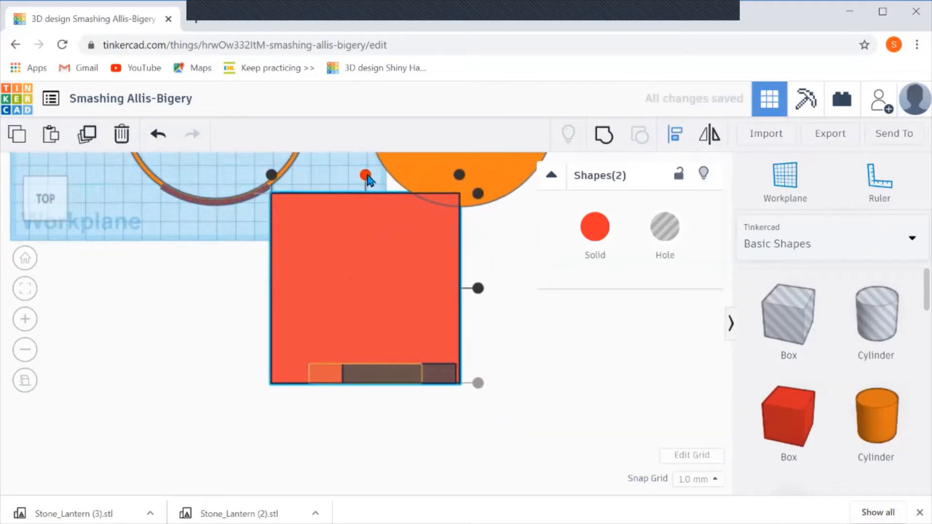
Group the two boxes to cut the notch and turn the notched block into a hole
{"action": "left_click", "coordinate": [604, 134]}
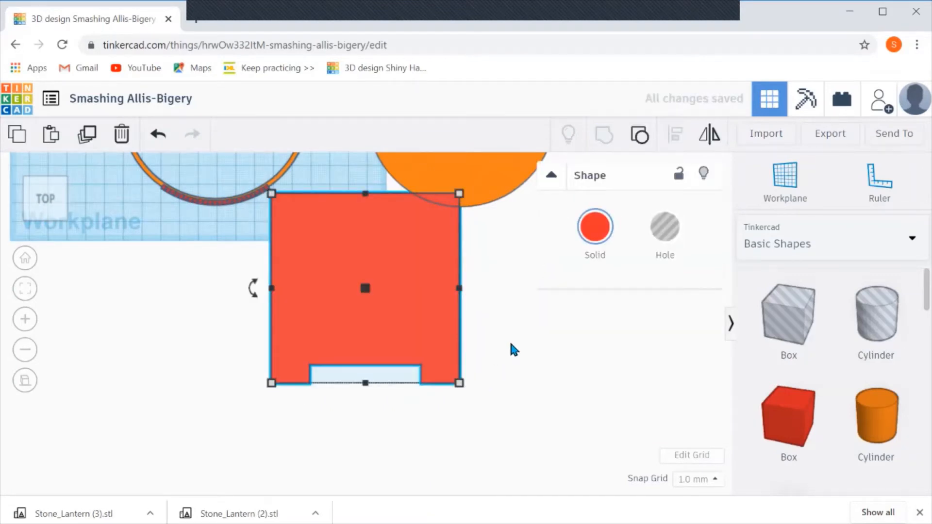
{"action": "left_click_drag", "start_coordinate": [510, 345], "coordinate": [397, 403]}
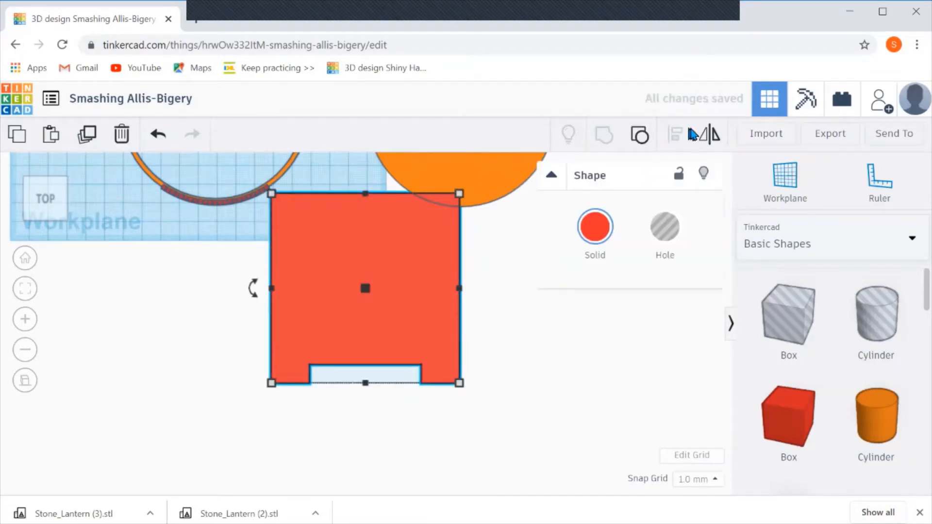
{"action": "left_click", "coordinate": [664, 232]}
{"action": "left_click", "coordinate": [519, 323]}
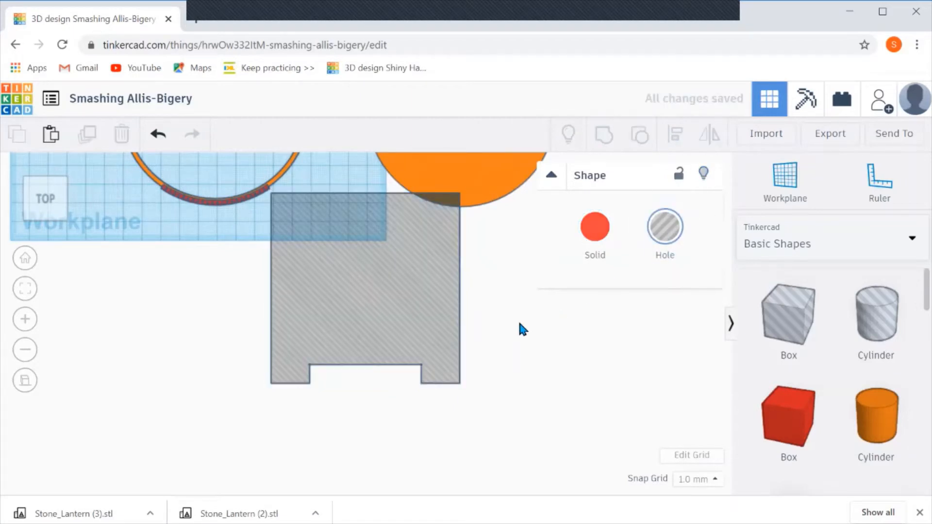
Group the ring and all its planks into one shape, leaving out the notched hole block
{"action": "left_click_drag", "start_coordinate": [313, 176], "coordinate": [272, 264]}
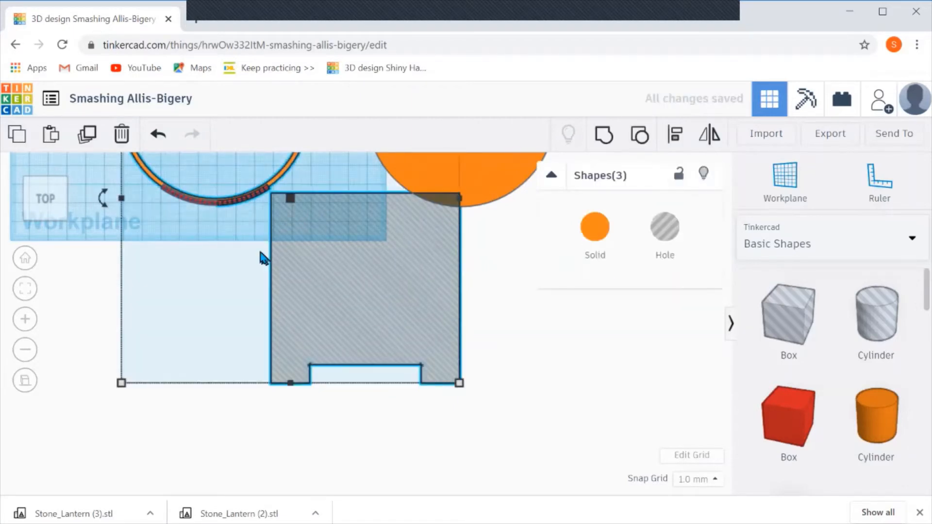
{"action": "left_click", "coordinate": [85, 266]}
{"action": "left_click_drag", "start_coordinate": [255, 171], "coordinate": [186, 226]}
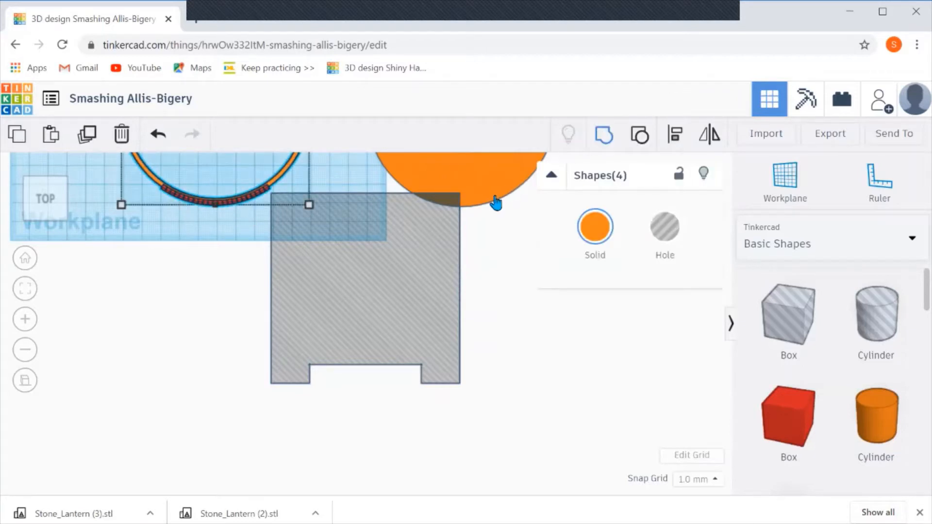
{"action": "left_click", "coordinate": [496, 200]}
{"action": "left_click", "coordinate": [533, 316]}
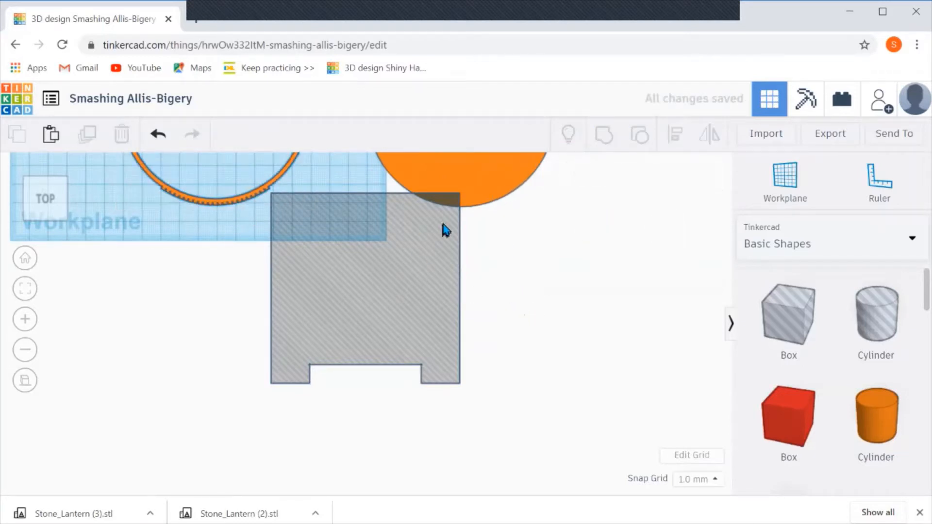
Make the grouped ring and planks multicolor and transparent
{"action": "left_click", "coordinate": [234, 194]}
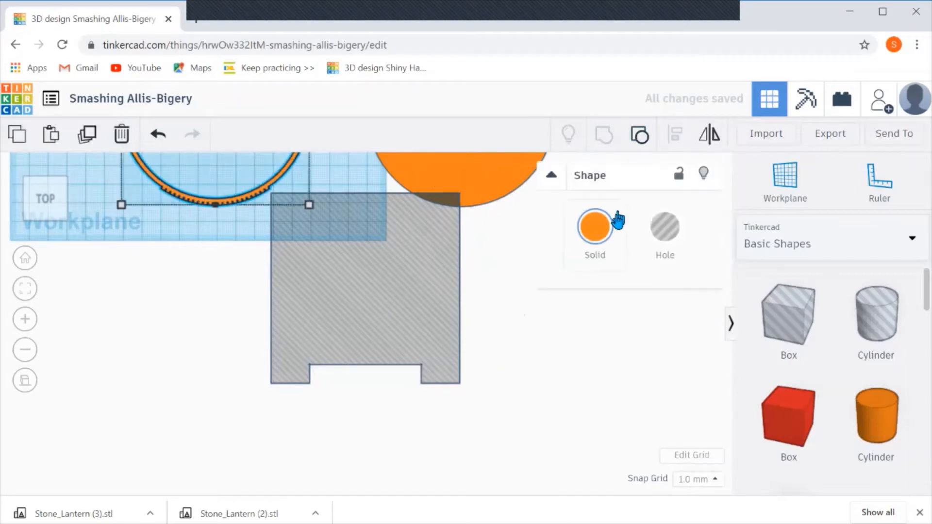
{"action": "left_click", "coordinate": [610, 225]}
{"action": "left_click", "coordinate": [601, 427]}
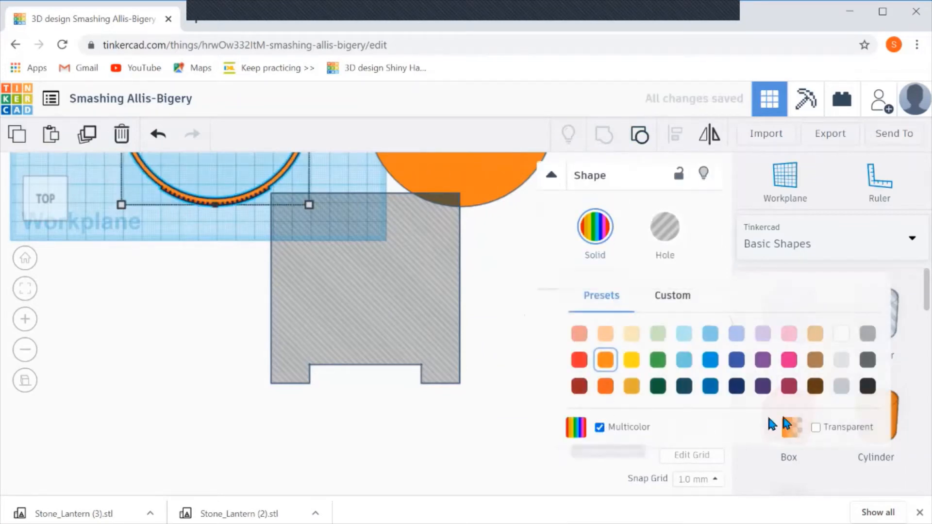
{"action": "left_click", "coordinate": [816, 427]}
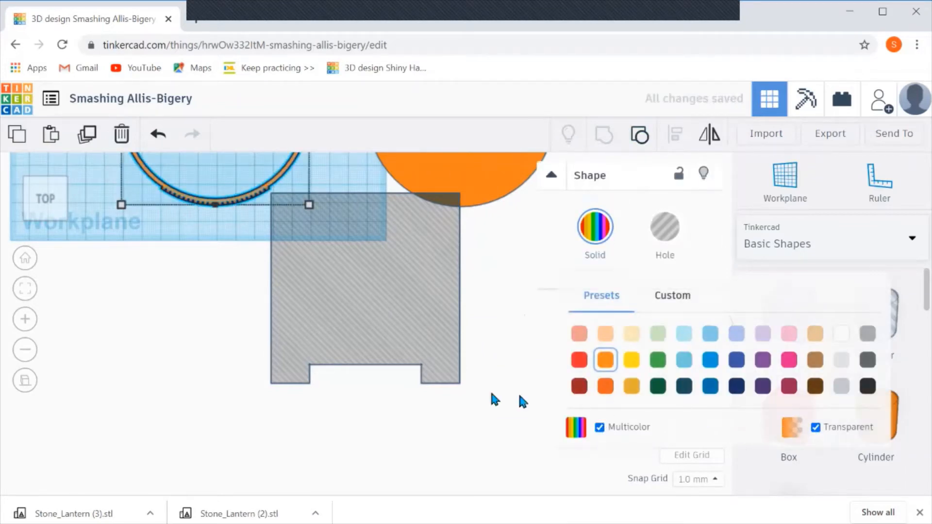
Align the notched hole block with the plank ring, front edges flush and centred across the width
{"action": "left_click", "coordinate": [187, 306]}
{"action": "left_click_drag", "start_coordinate": [301, 182], "coordinate": [247, 245]}
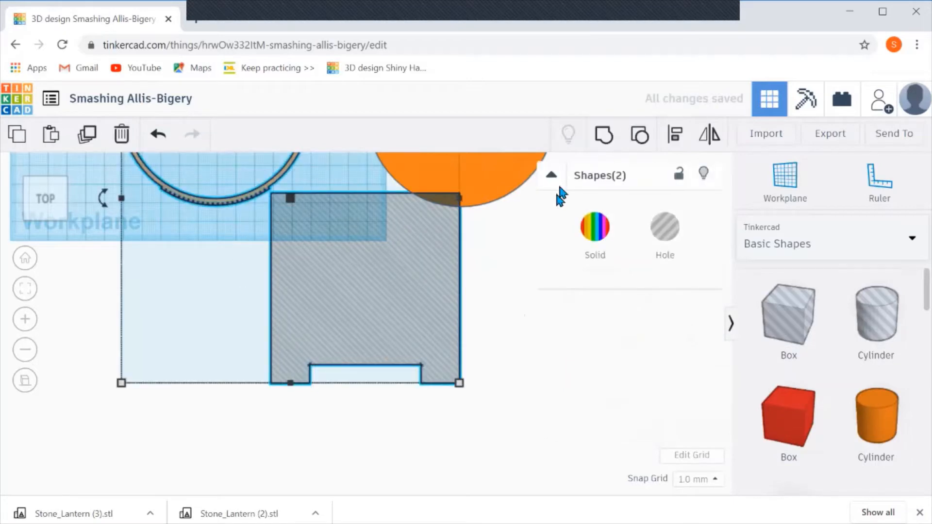
{"action": "left_click", "coordinate": [675, 135]}
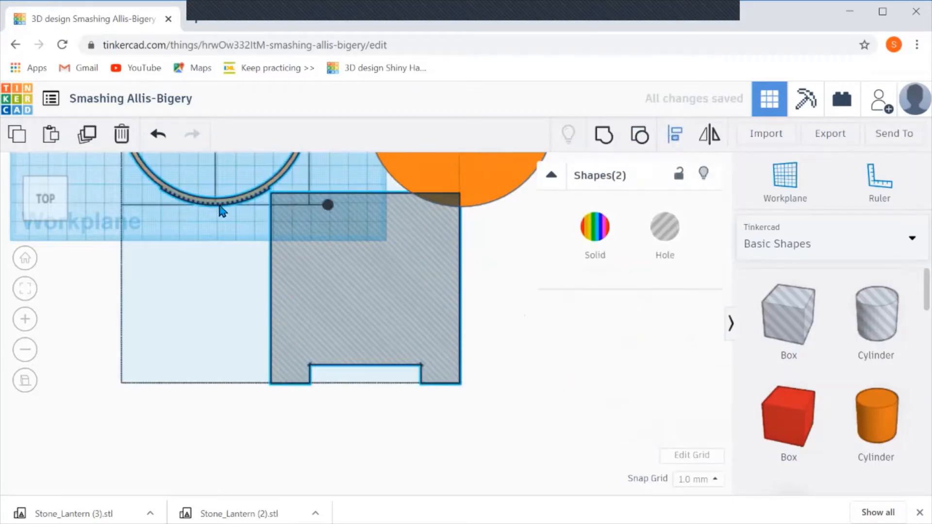
{"action": "left_click", "coordinate": [329, 205]}
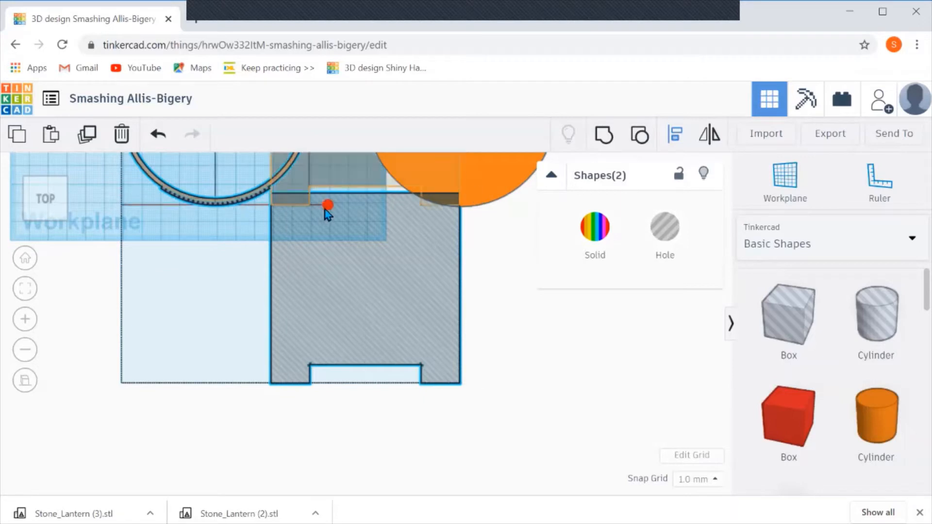
{"action": "left_click", "coordinate": [326, 205]}
{"action": "middle_click_drag", "start_coordinate": [224, 272], "coordinate": [394, 485]}
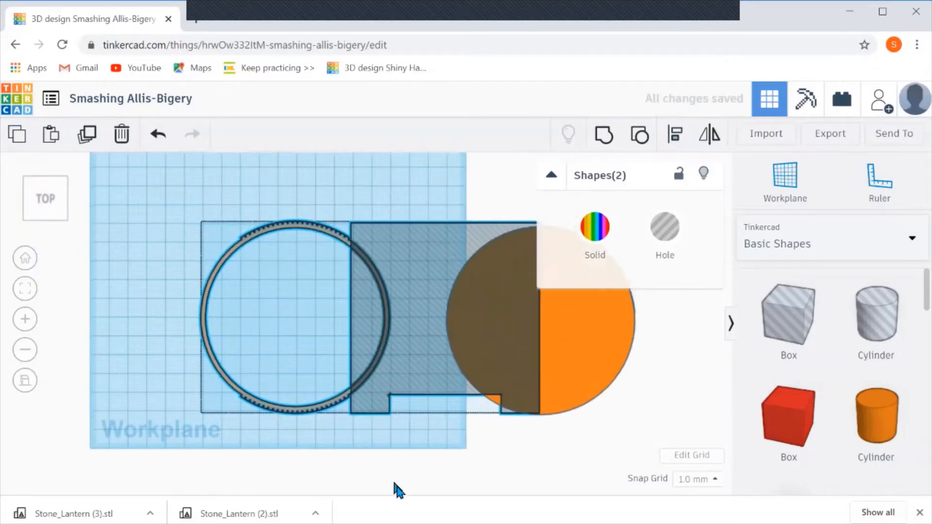
{"action": "left_click", "coordinate": [301, 221]}
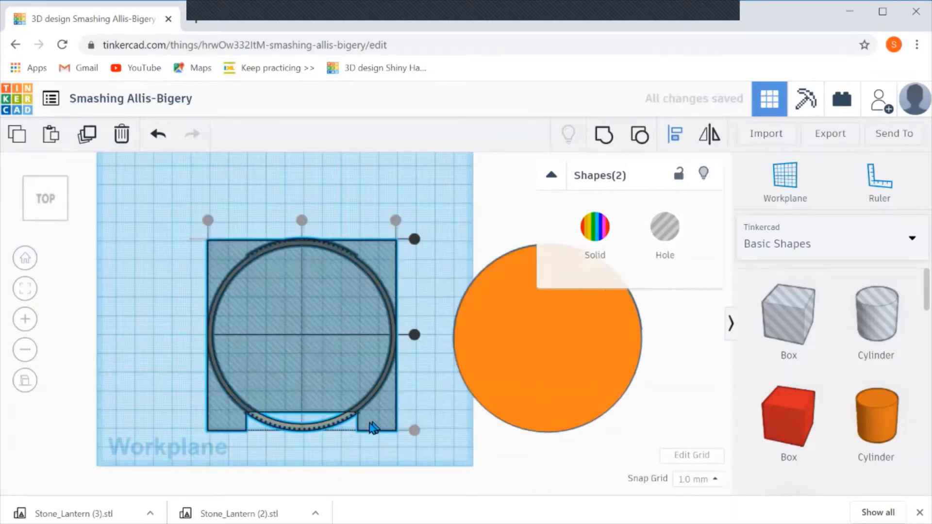
Group the plank ring with the notched hole block to cut away everything outside the notch
{"action": "scroll", "coordinate": [371, 427], "scroll_direction": "up", "scroll_amount": 4}
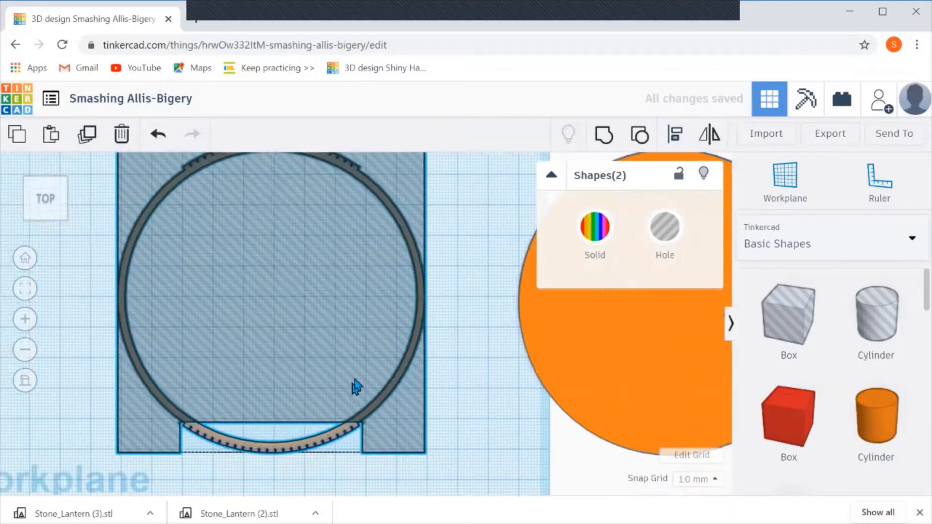
{"action": "middle_click_drag", "start_coordinate": [355, 380], "coordinate": [389, 281]}
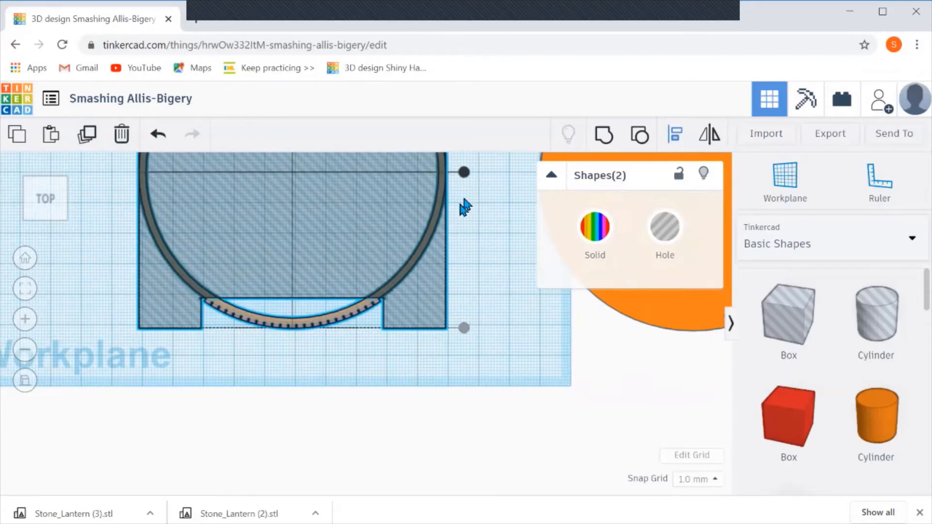
{"action": "left_click", "coordinate": [602, 138]}
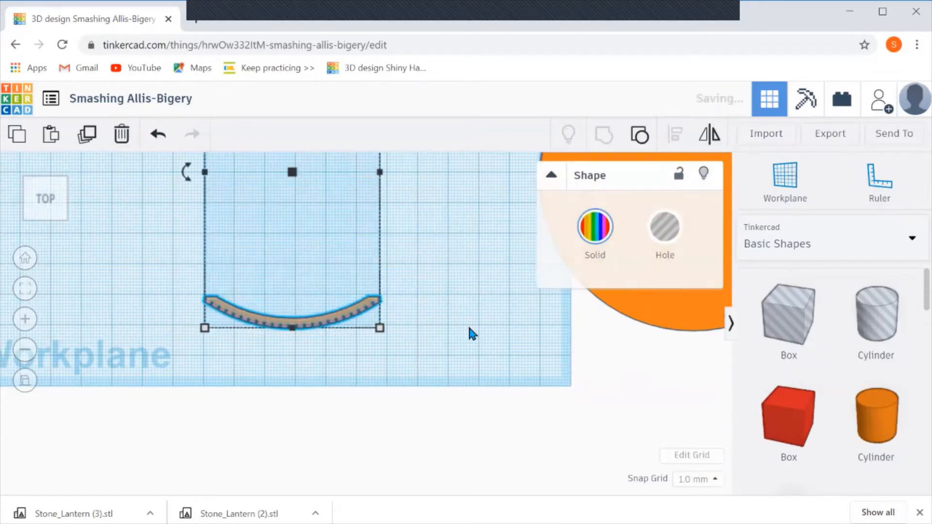
Examine the cut arch and the rest of the workplane from an angle, and undo the last grouping
{"action": "left_click", "coordinate": [414, 353]}
{"action": "scroll", "coordinate": [316, 311], "scroll_direction": "up", "scroll_amount": 5}
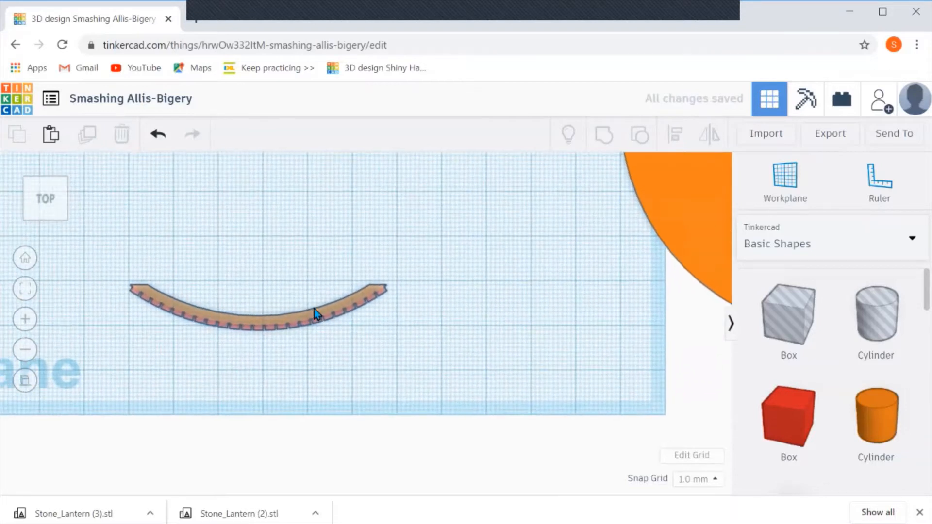
{"action": "scroll", "coordinate": [315, 304], "scroll_direction": "up", "scroll_amount": 4}
{"action": "scroll", "coordinate": [315, 304], "scroll_direction": "down", "scroll_amount": 4}
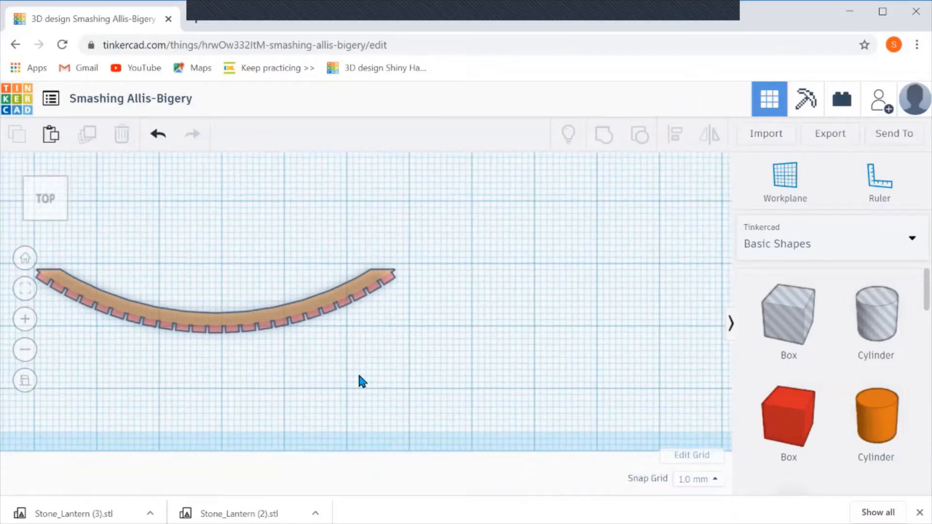
{"action": "scroll", "coordinate": [360, 377], "scroll_direction": "down", "scroll_amount": 2}
{"action": "scroll", "coordinate": [319, 378], "scroll_direction": "down", "scroll_amount": 2}
{"action": "right_click_drag", "start_coordinate": [318, 379], "coordinate": [322, 324]}
{"action": "left_click", "coordinate": [283, 335]}
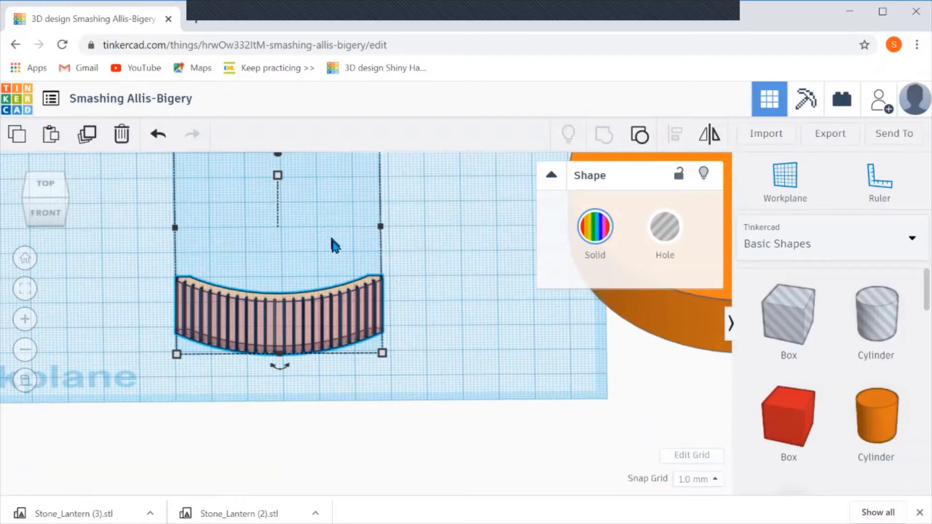
{"action": "scroll", "coordinate": [420, 293], "scroll_direction": "down", "scroll_amount": 1}
{"action": "scroll", "coordinate": [422, 299], "scroll_direction": "down", "scroll_amount": 2}
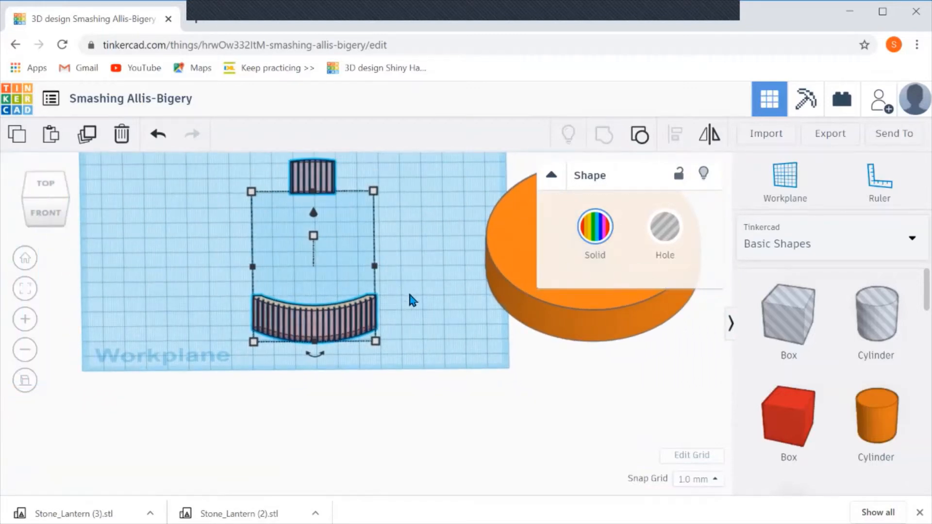
{"action": "key", "text": "ctrl+z"}
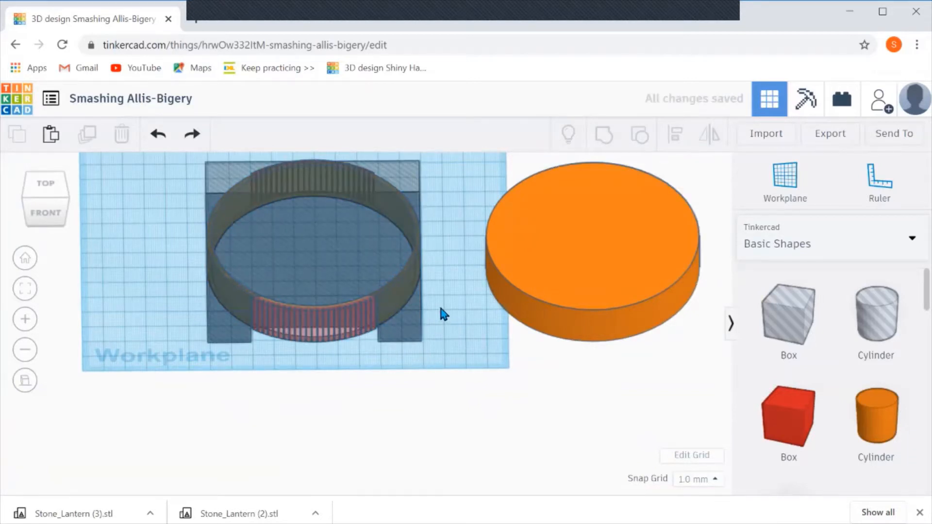
Undo the notched hole block's alignment and the grouping of the ring with its planks
{"action": "right_click_drag", "start_coordinate": [439, 313], "coordinate": [436, 377]}
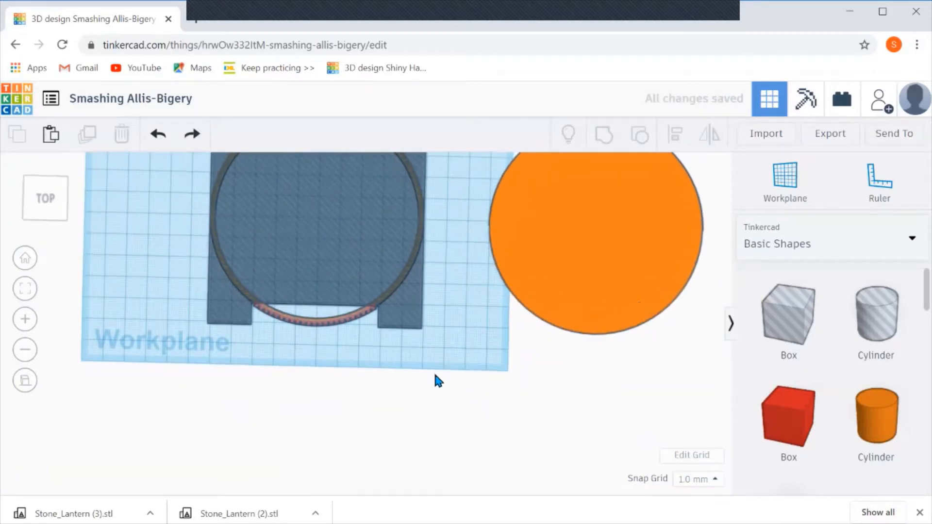
{"action": "left_click", "coordinate": [418, 319]}
{"action": "middle_click_drag", "start_coordinate": [450, 317], "coordinate": [414, 387]}
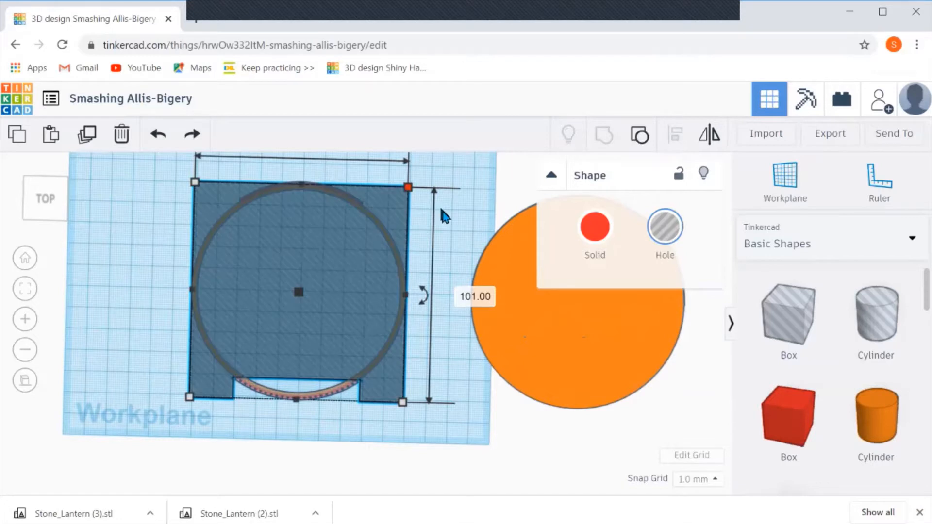
{"action": "middle_click_drag", "start_coordinate": [440, 206], "coordinate": [438, 258]}
{"action": "left_click", "coordinate": [345, 205]}
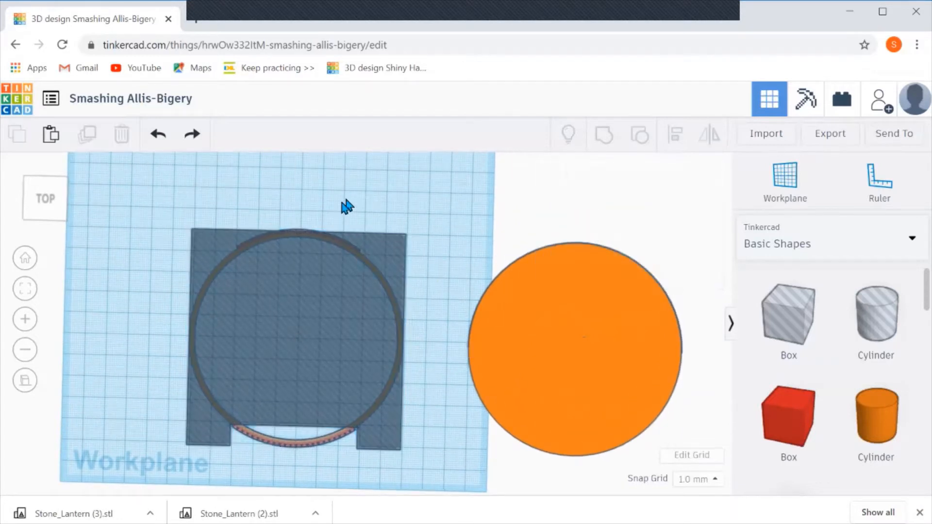
{"action": "key", "text": "ctrl+z"}
{"action": "key", "text": "ctrl+z"}
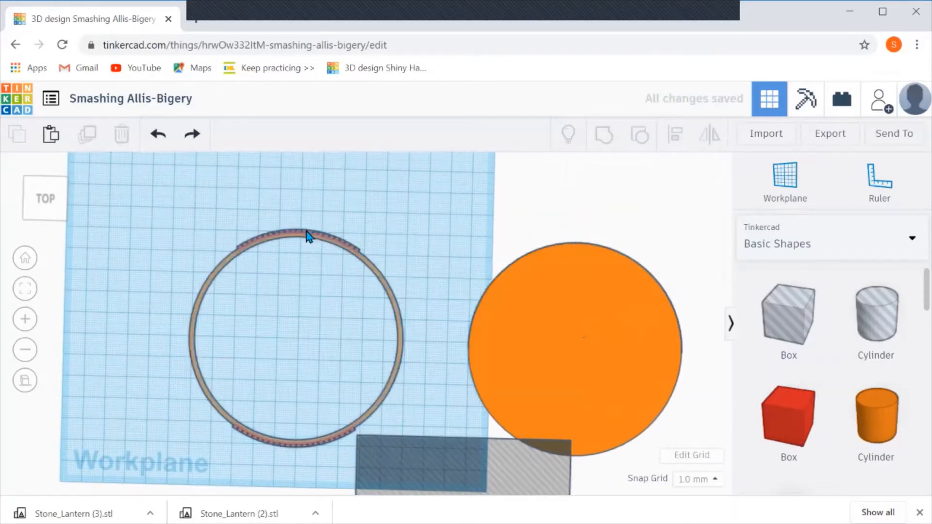
{"action": "middle_click_drag", "start_coordinate": [462, 311], "coordinate": [293, 141]}
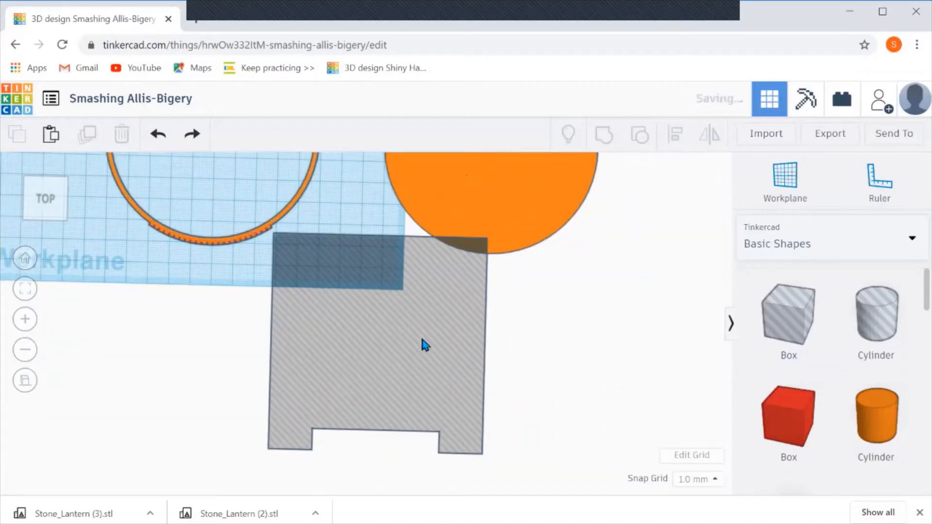
{"action": "key", "text": "ctrl+z"}
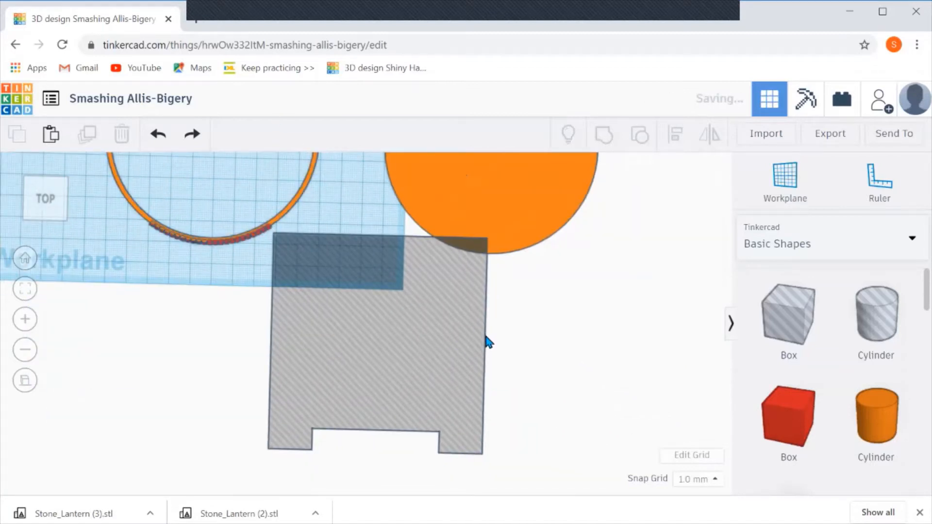
Ungroup the notched hole block and set the large box's front-to-back length to 100 mm
{"action": "left_click", "coordinate": [421, 350]}
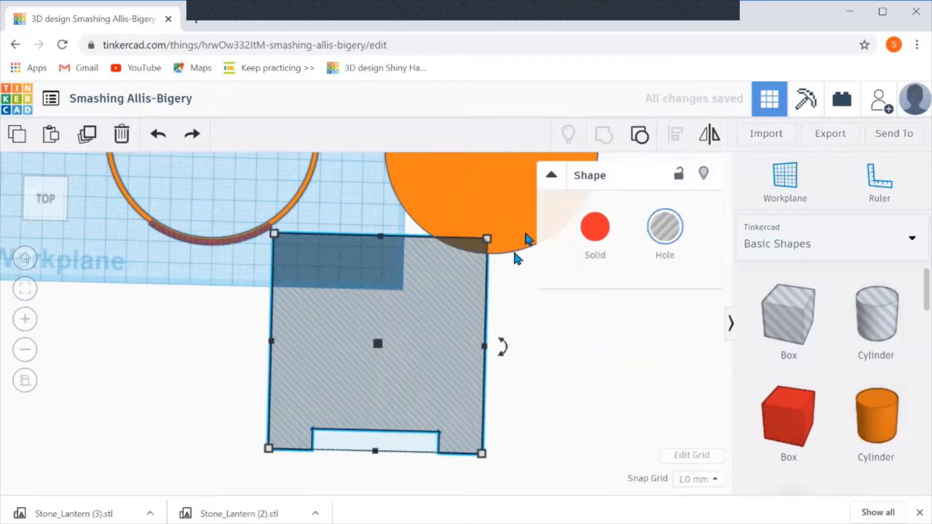
{"action": "left_click", "coordinate": [640, 134]}
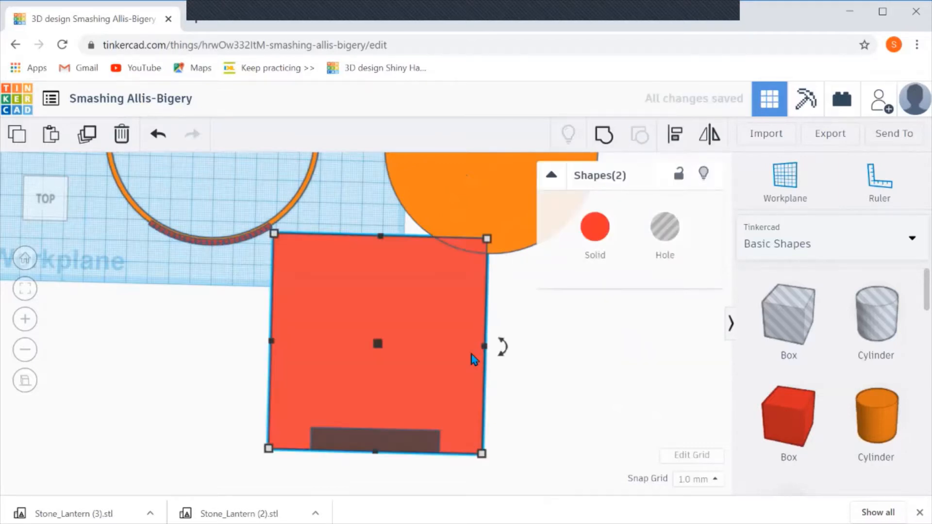
{"action": "left_click", "coordinate": [527, 395]}
{"action": "left_click", "coordinate": [438, 395]}
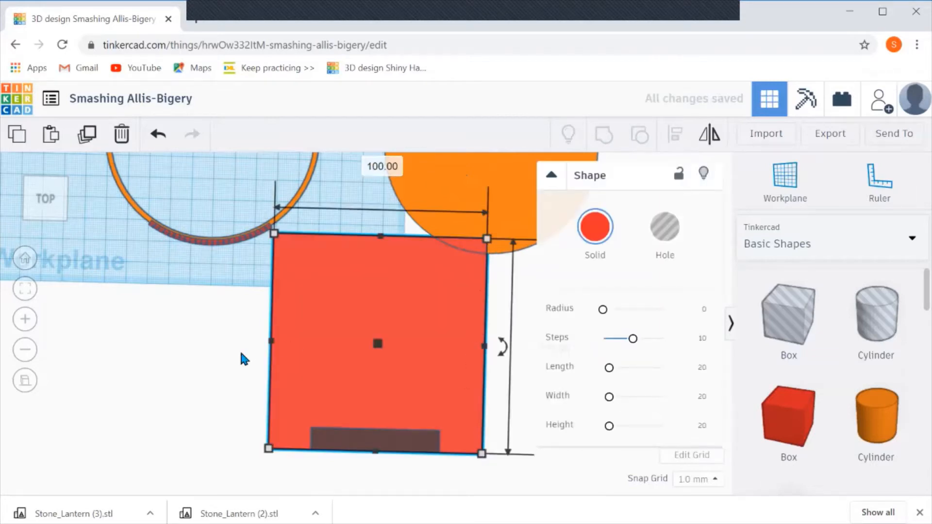
{"action": "middle_click_drag", "start_coordinate": [244, 359], "coordinate": [58, 333]}
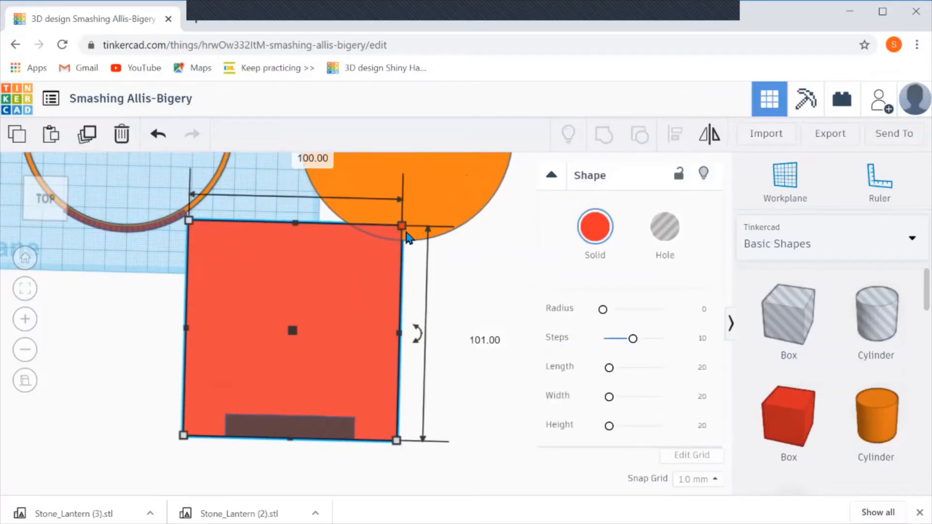
{"action": "left_click", "coordinate": [474, 340]}
{"action": "key", "text": "BackSpace"}
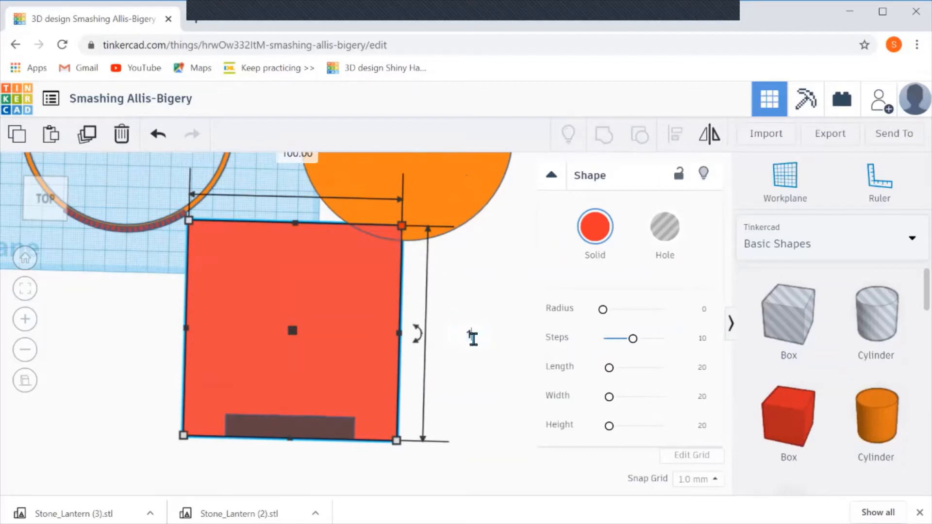
{"action": "type", "text": "100"}
{"action": "key", "text": "Return"}
Group the resized large box with its notch box again and turn the result into a hole
{"action": "left_click_drag", "start_coordinate": [464, 378], "coordinate": [281, 444]}
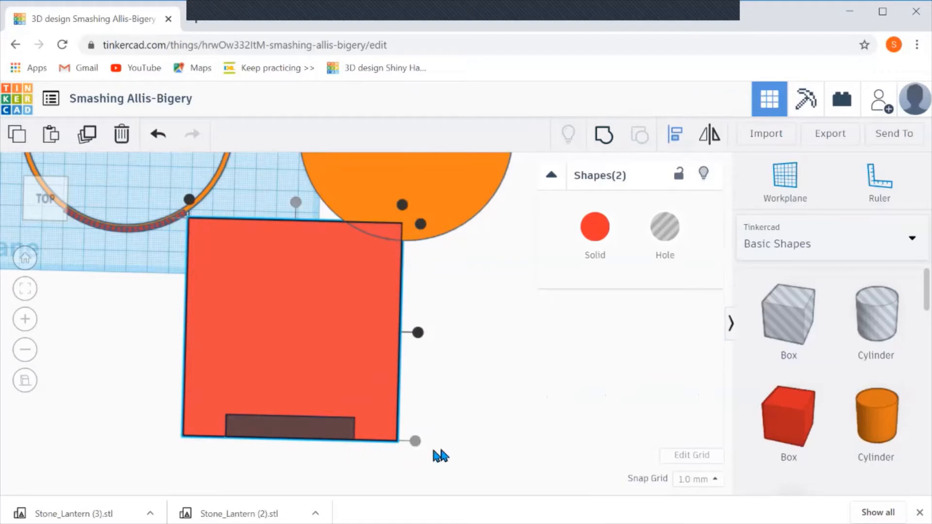
{"action": "left_click", "coordinate": [605, 140]}
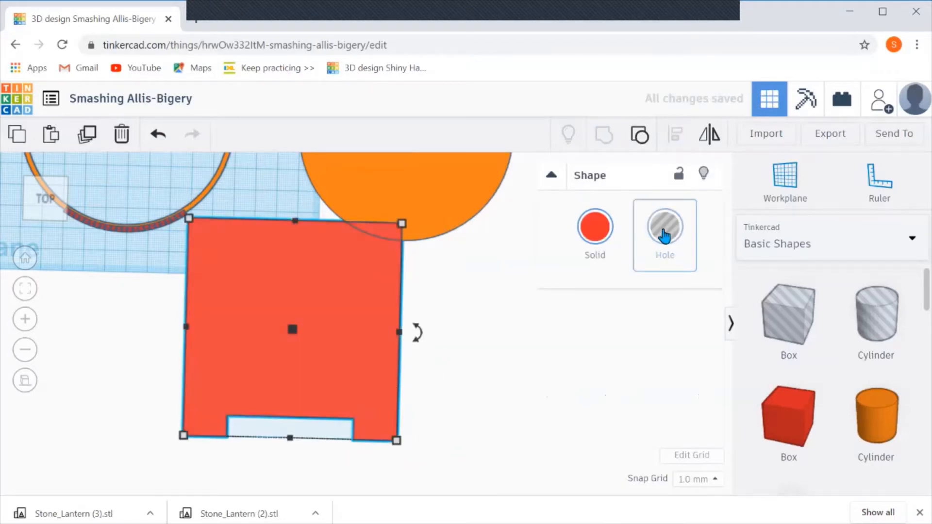
{"action": "left_click", "coordinate": [665, 227]}
{"action": "left_click", "coordinate": [240, 211]}
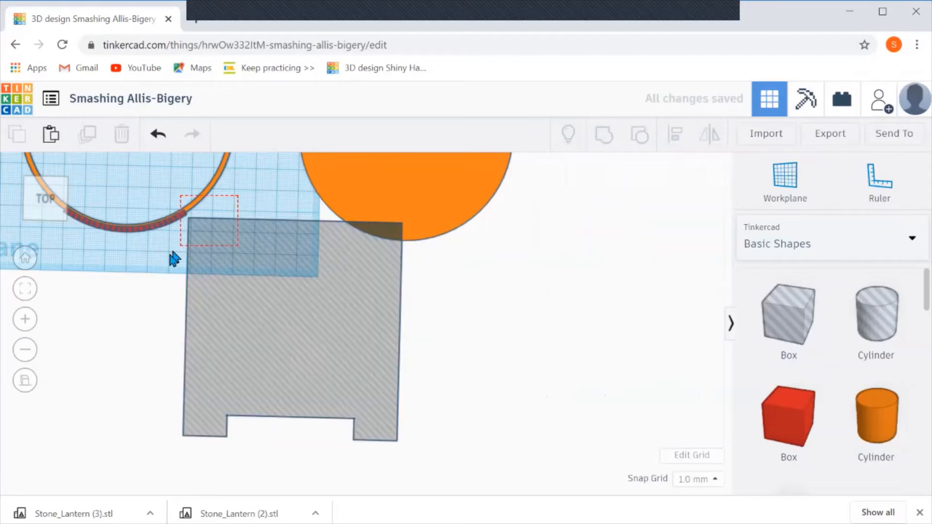
Group the ring with its planks and make the group multicolor
{"action": "left_click_drag", "start_coordinate": [169, 258], "coordinate": [167, 254]}
{"action": "left_click_drag", "start_coordinate": [150, 206], "coordinate": [98, 255]}
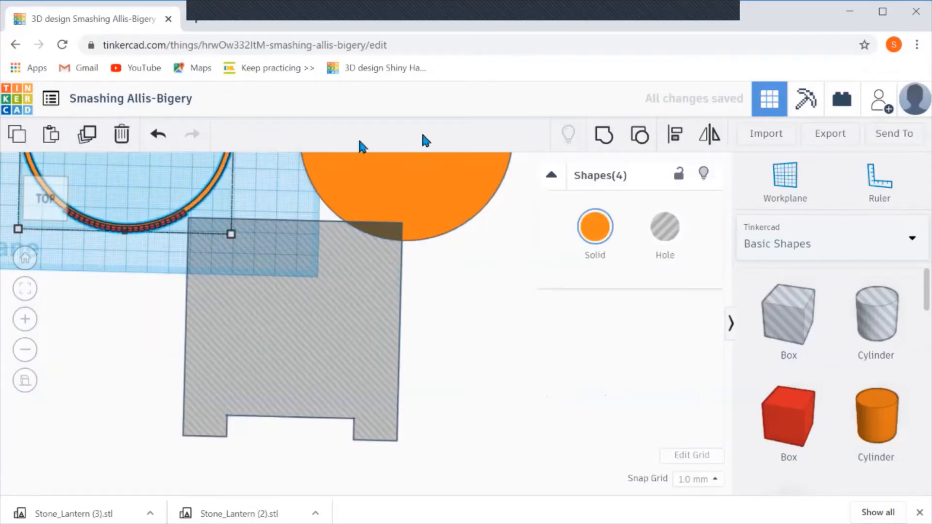
{"action": "left_click", "coordinate": [604, 141]}
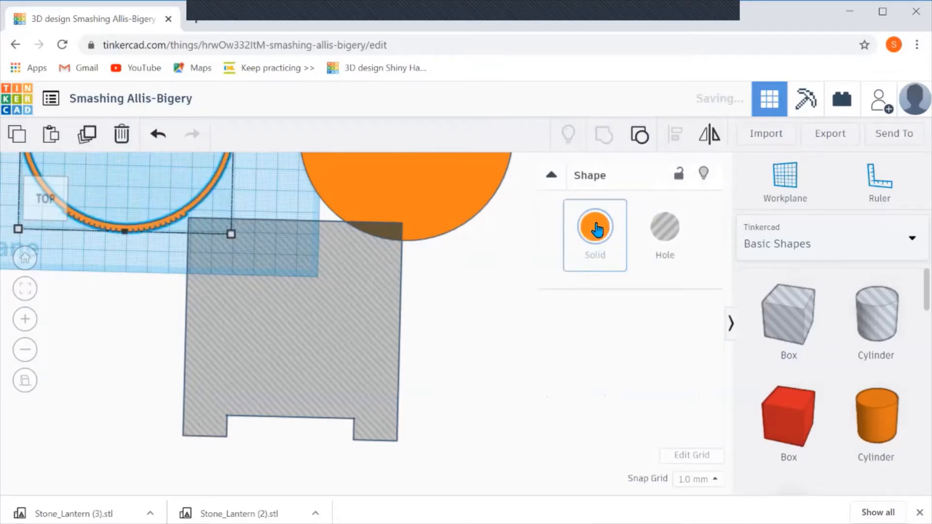
{"action": "left_click", "coordinate": [595, 265]}
{"action": "left_click", "coordinate": [599, 428]}
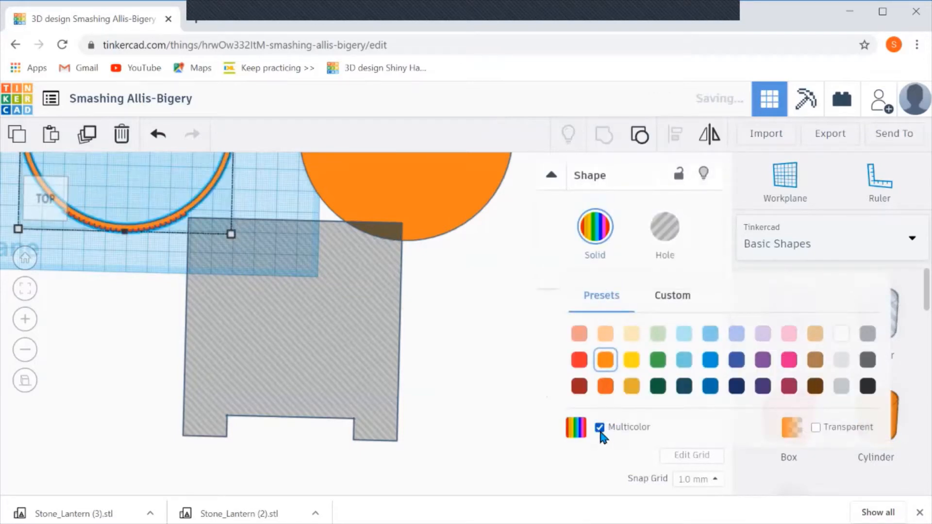
{"action": "left_click", "coordinate": [479, 360]}
Align the notched hole block with the plank ring, front edges flush and centred across the width
{"action": "left_click_drag", "start_coordinate": [261, 221], "coordinate": [161, 238]}
{"action": "left_click", "coordinate": [675, 141]}
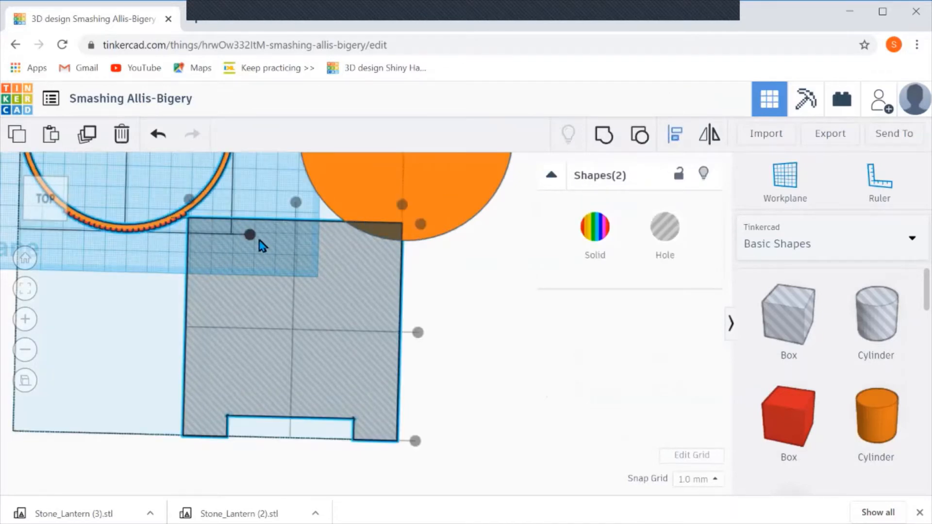
{"action": "left_click", "coordinate": [249, 236]}
{"action": "middle_click_drag", "start_coordinate": [285, 274], "coordinate": [477, 447]}
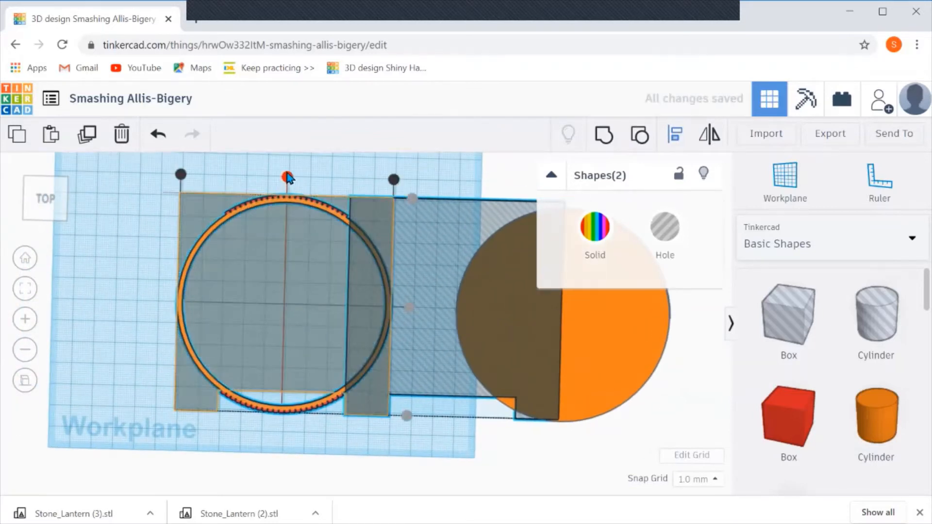
{"action": "left_click", "coordinate": [287, 176]}
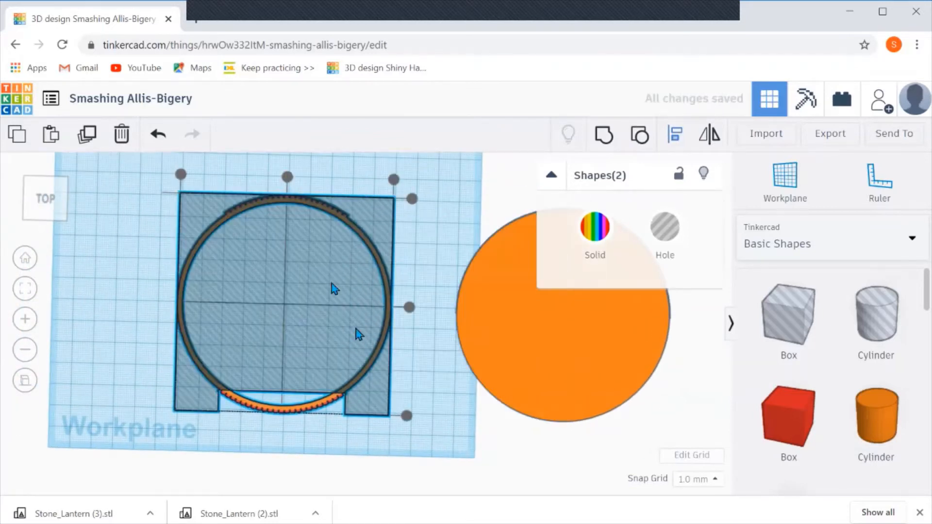
Group the plank ring with the resized notched hole block, keeping only the front arc
{"action": "left_click", "coordinate": [605, 138]}
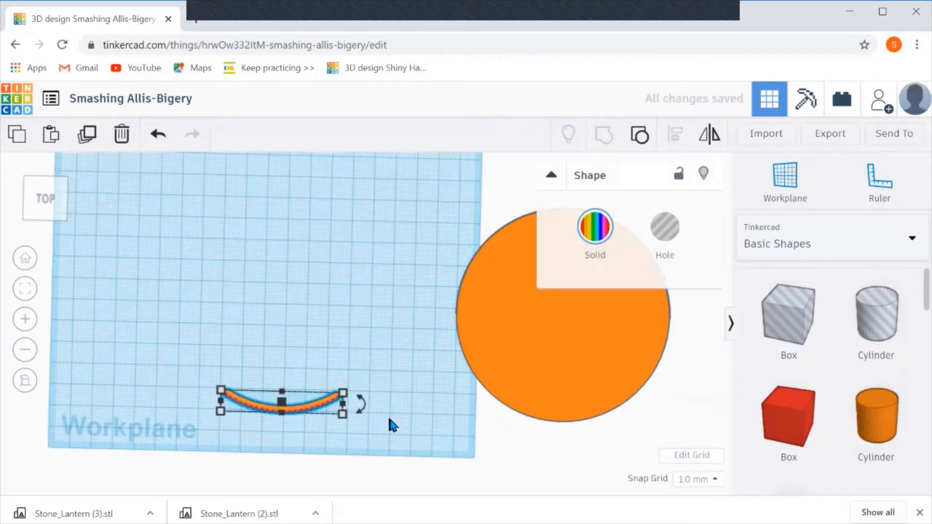
{"action": "scroll", "coordinate": [330, 325], "scroll_direction": "down", "scroll_amount": 3}
{"action": "scroll", "coordinate": [329, 326], "scroll_direction": "up", "scroll_amount": 4}
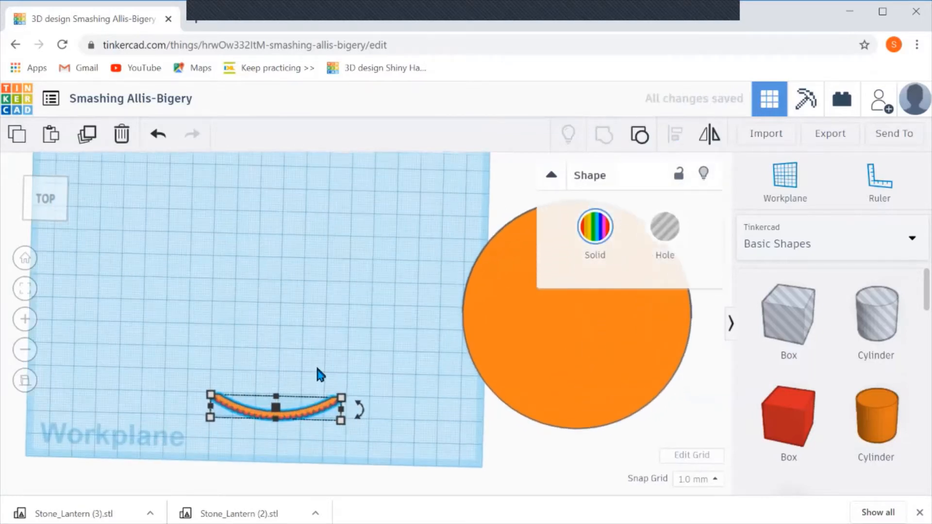
{"action": "left_click", "coordinate": [318, 370]}
Set the planked arc's height to 30 mm
{"action": "scroll", "coordinate": [432, 325], "scroll_direction": "up", "scroll_amount": 5}
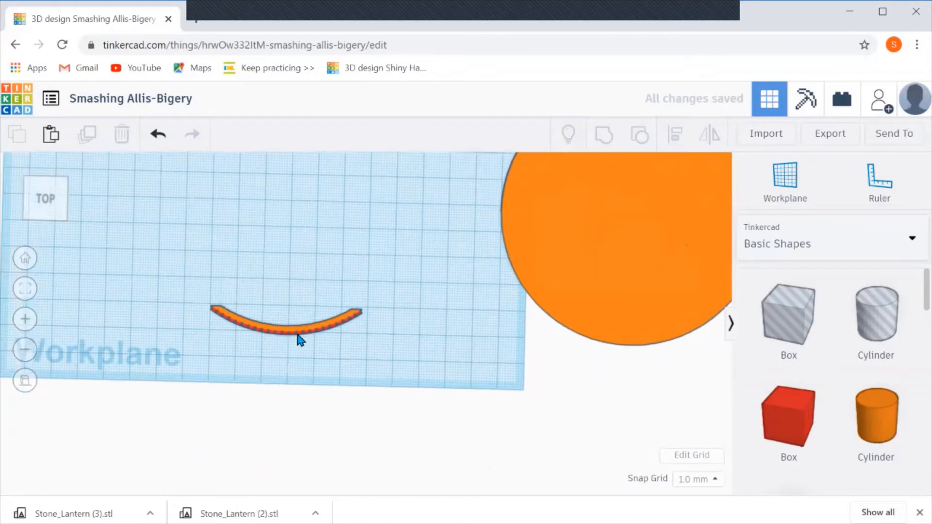
{"action": "mouse_move", "coordinate": [298, 334]}
{"action": "right_mouse_down"}
{"action": "mouse_move", "coordinate": [294, 385]}
{"action": "mouse_move", "coordinate": [301, 335]}
{"action": "mouse_move", "coordinate": [287, 333]}
{"action": "right_mouse_up"}
{"action": "left_click", "coordinate": [280, 334]}
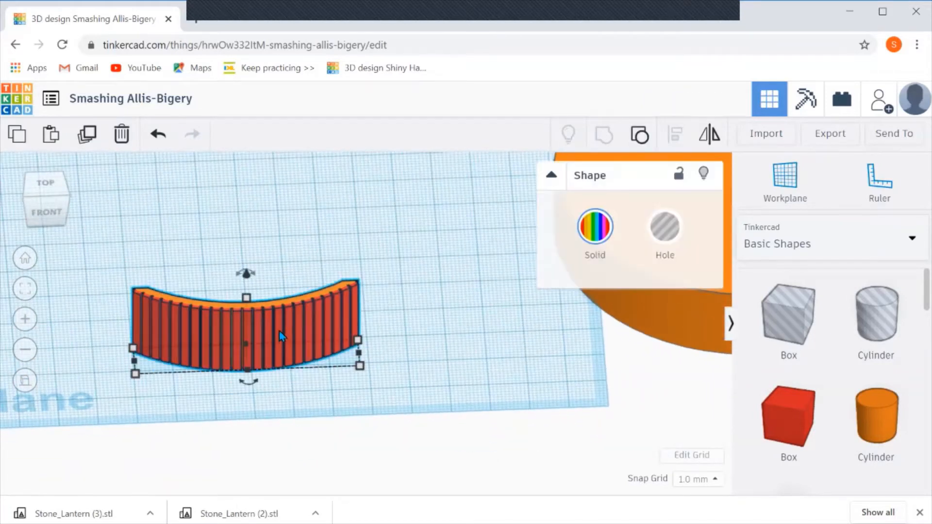
{"action": "left_click", "coordinate": [314, 338]}
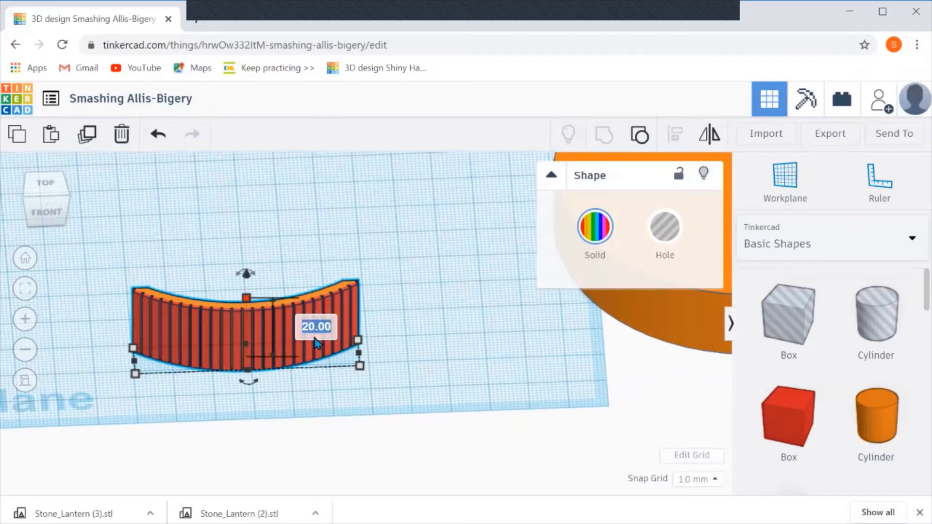
{"action": "type", "text": "30"}
{"action": "key", "text": "Return"}
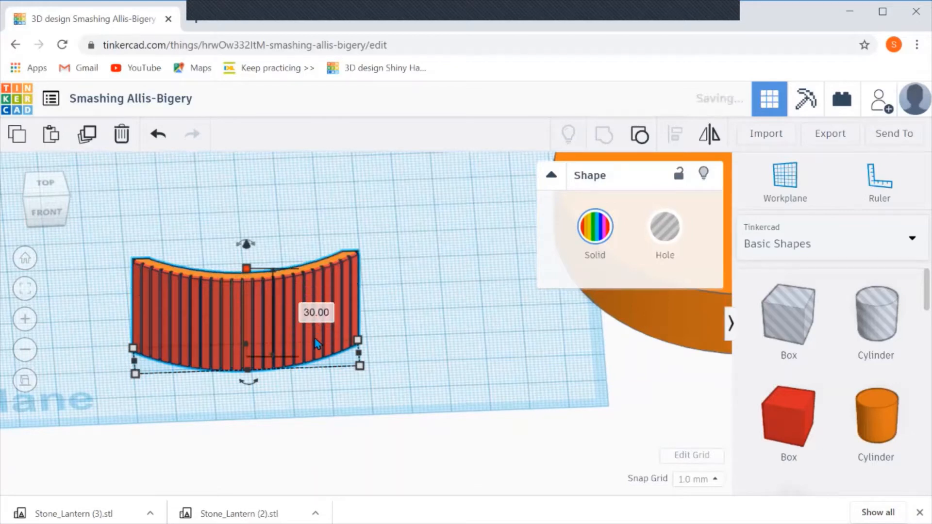
Move the planked arc about 58 mm to the left and 27 mm back on the workplane
{"action": "left_click", "coordinate": [425, 304]}
{"action": "right_click_drag", "start_coordinate": [329, 339], "coordinate": [352, 309]}
{"action": "middle_click_drag", "start_coordinate": [383, 284], "coordinate": [383, 327]}
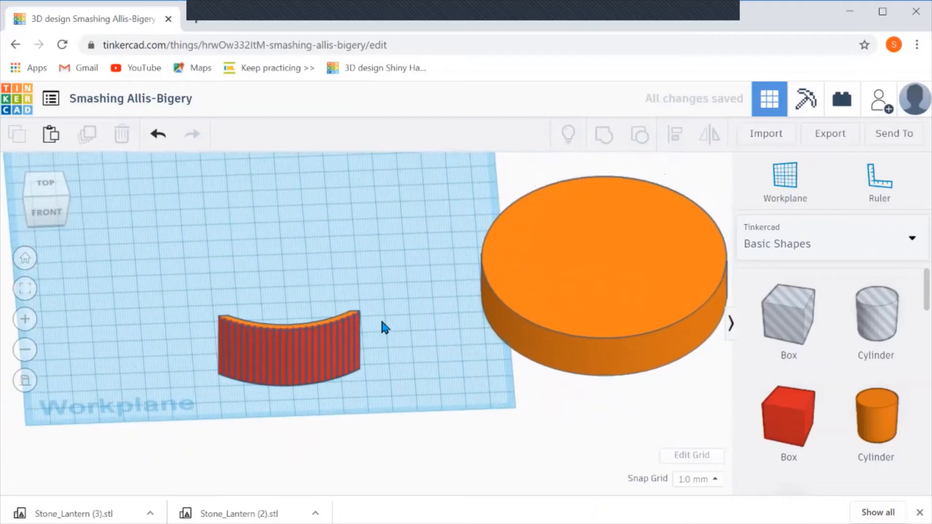
{"action": "scroll", "coordinate": [297, 339], "scroll_direction": "up", "scroll_amount": 4}
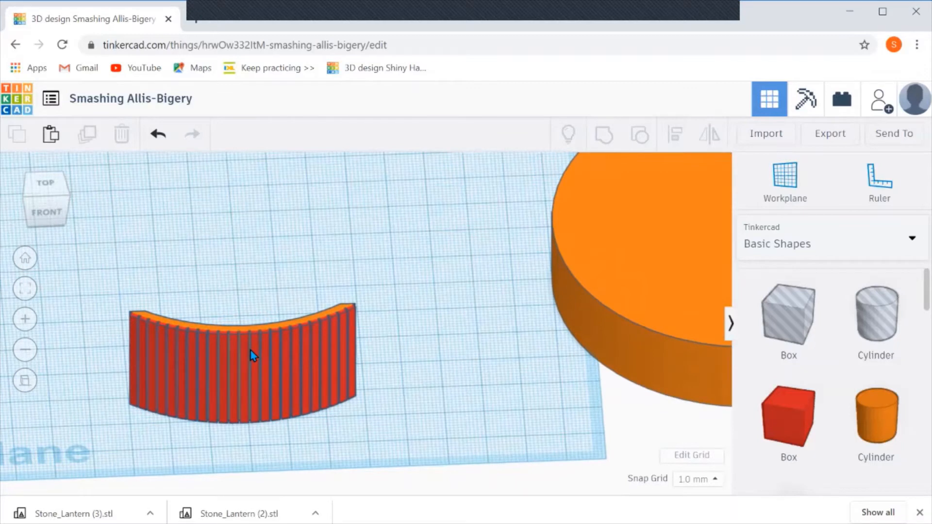
{"action": "scroll", "coordinate": [253, 356], "scroll_direction": "down", "scroll_amount": 4}
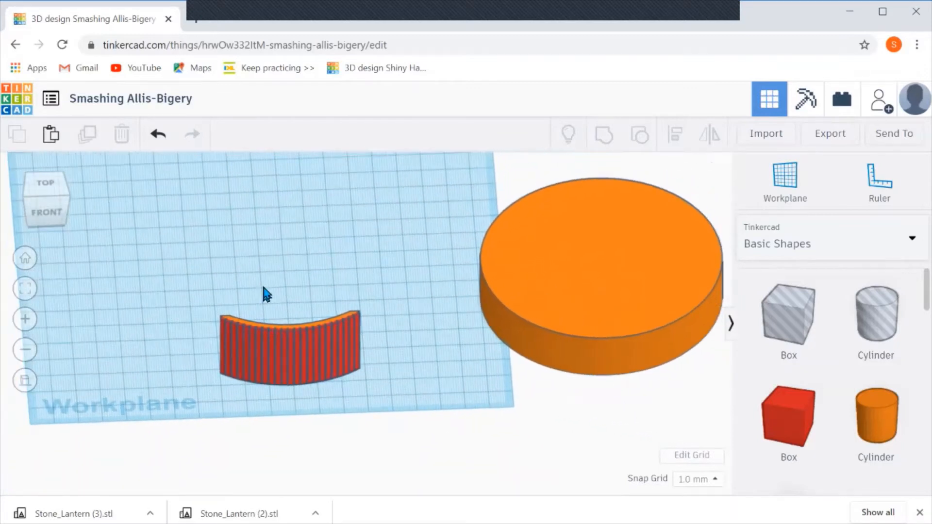
{"action": "left_click_drag", "start_coordinate": [271, 343], "coordinate": [126, 306]}
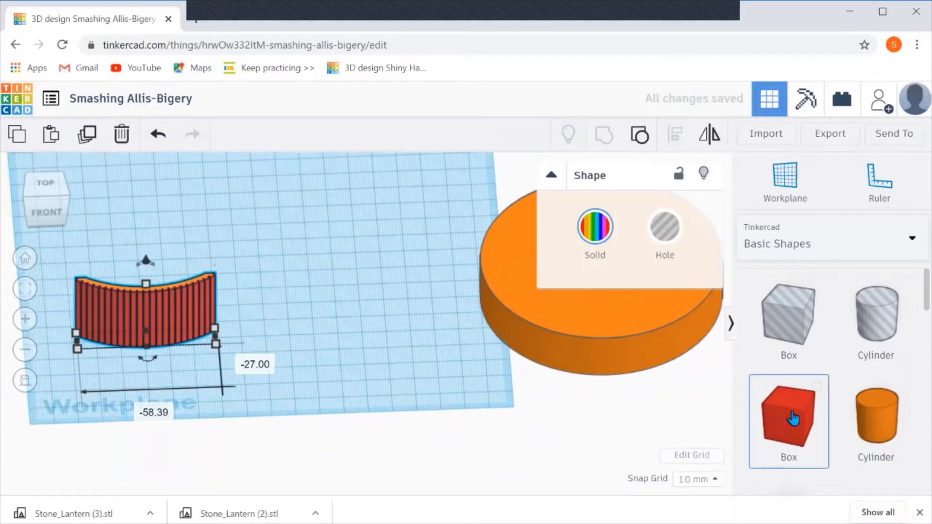
Add a solid box to the right of the arc and size it 4 by 4 mm and 10 mm high
{"action": "left_click_drag", "start_coordinate": [789, 416], "coordinate": [311, 315]}
{"action": "mouse_move", "coordinate": [338, 335]}
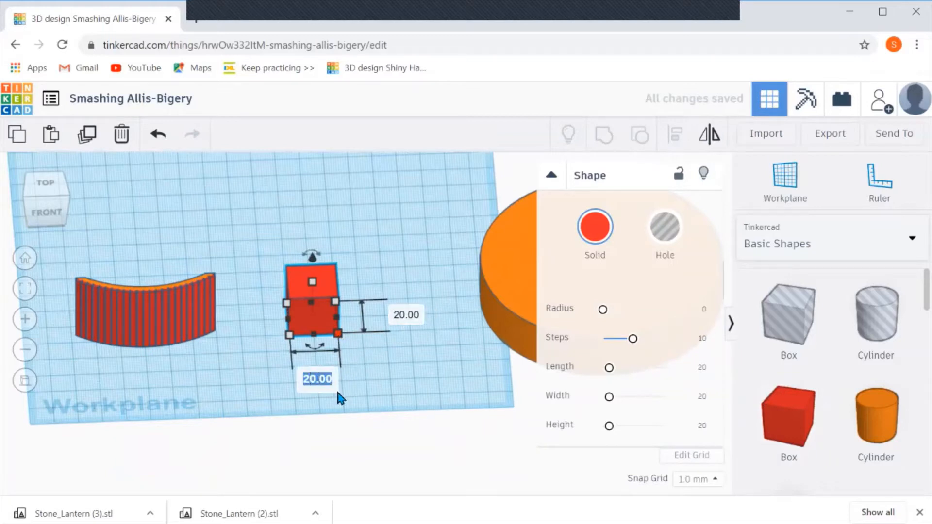
{"action": "type", "text": "4"}
{"action": "left_click", "coordinate": [406, 315]}
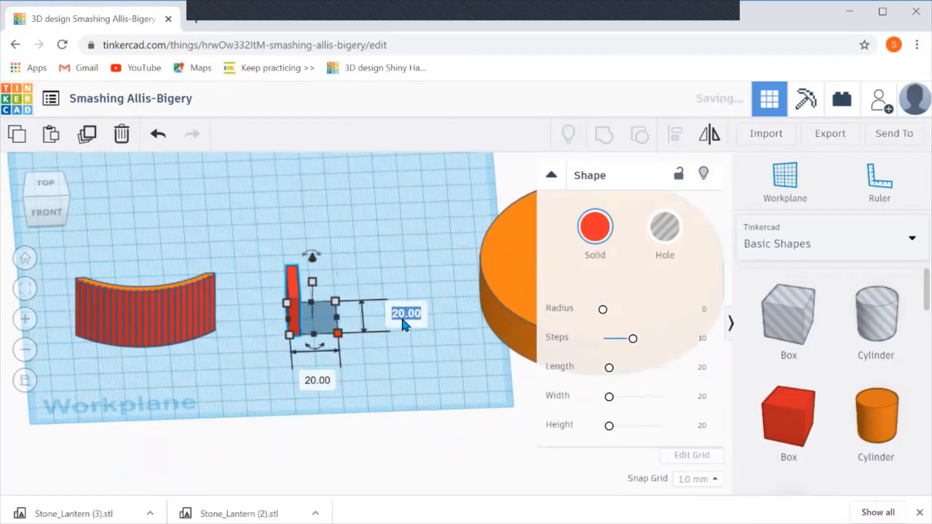
{"action": "type", "text": "4"}
{"action": "key", "text": "Return"}
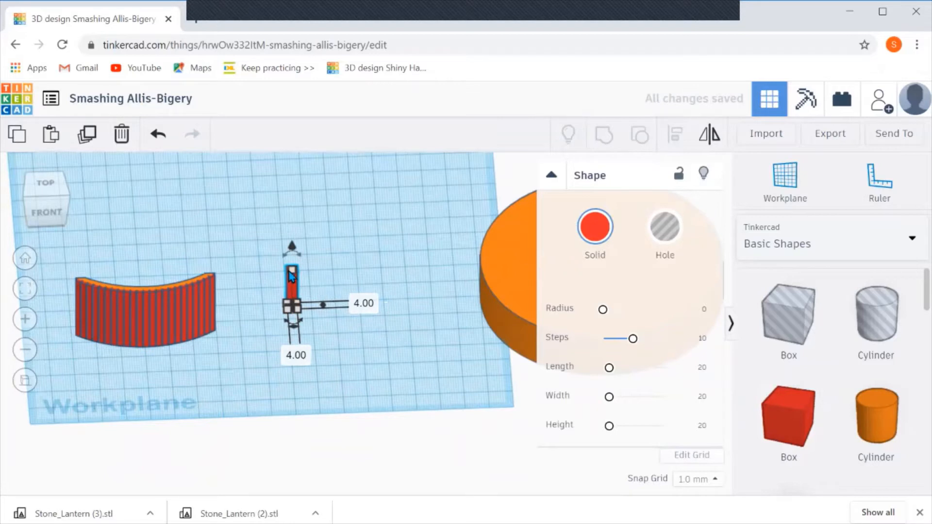
{"action": "mouse_move", "coordinate": [293, 270]}
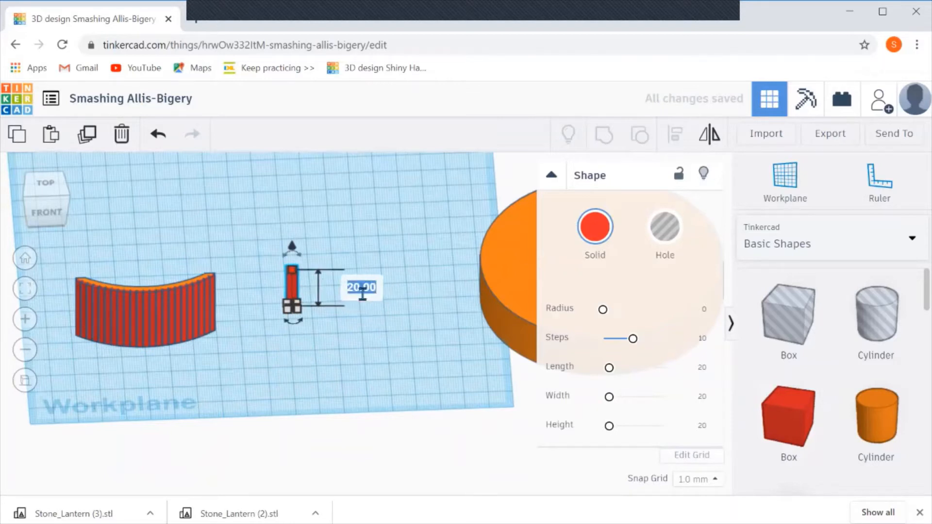
{"action": "type", "text": "10"}
{"action": "key", "text": "Return"}
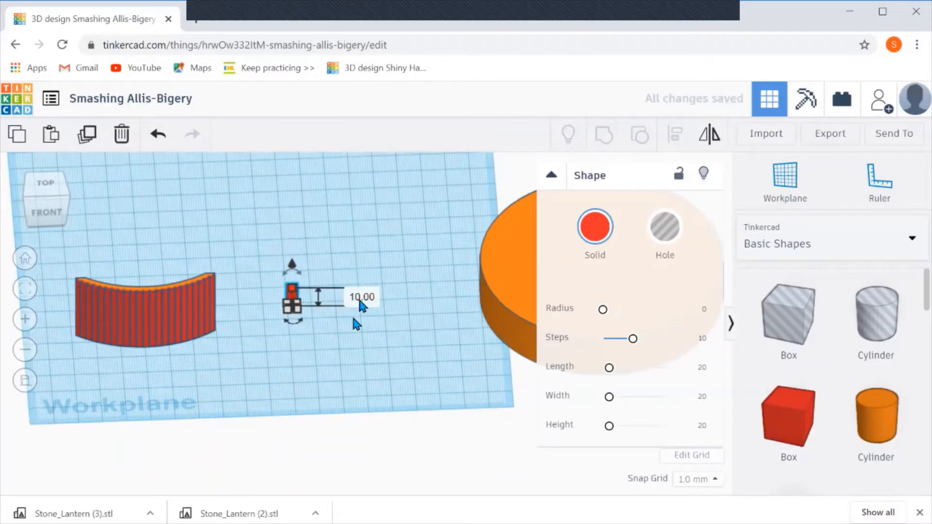
Rotate the small box post 90 degrees so it lies flat, and drop it onto the workplane
{"action": "left_click", "coordinate": [313, 359]}
{"action": "left_click", "coordinate": [290, 299]}
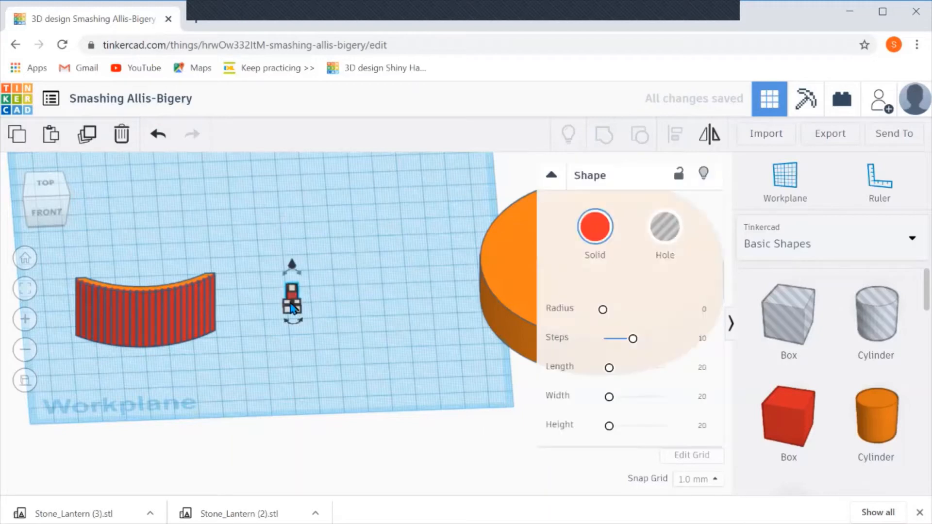
{"action": "left_click", "coordinate": [25, 289]}
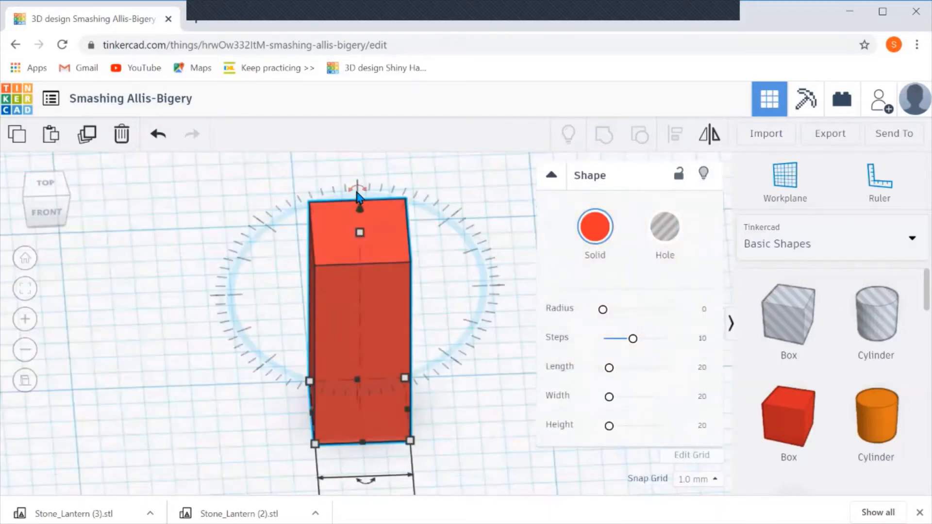
{"action": "right_click_drag", "start_coordinate": [387, 345], "coordinate": [499, 339]}
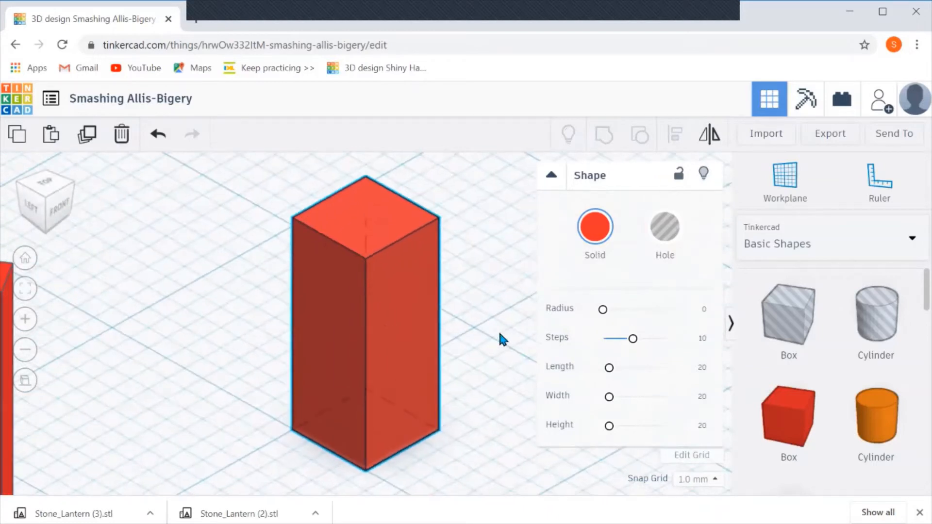
{"action": "mouse_move", "coordinate": [405, 189]}
{"action": "left_click_drag", "start_coordinate": [410, 191], "coordinate": [435, 225]}
{"action": "left_click_drag", "start_coordinate": [412, 286], "coordinate": [467, 338]}
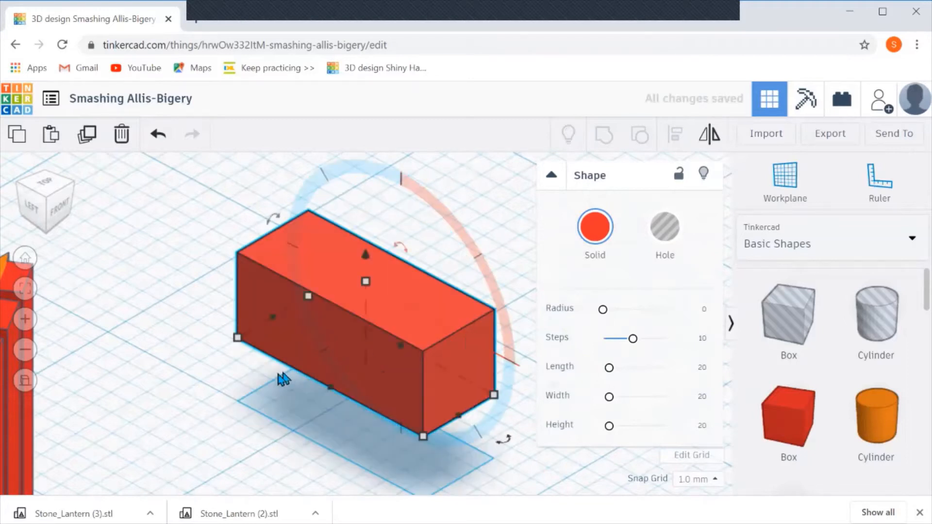
{"action": "key", "text": "d"}
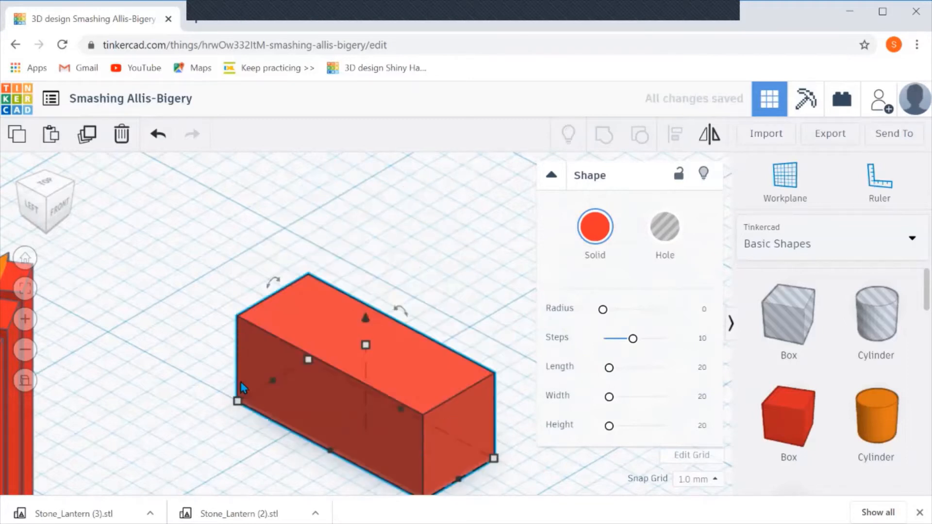
{"action": "left_click", "coordinate": [427, 258]}
{"action": "scroll", "coordinate": [406, 286], "scroll_direction": "down", "scroll_amount": 6}
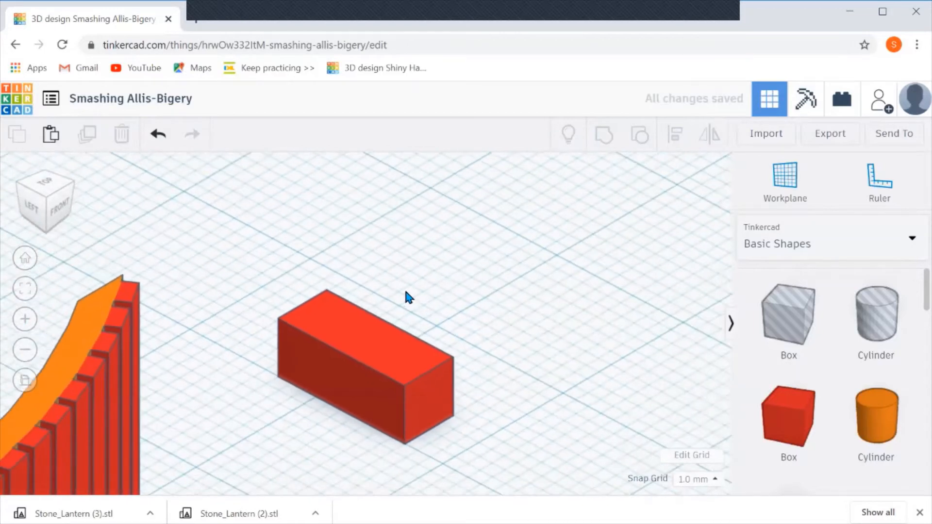
{"action": "scroll", "coordinate": [360, 315], "scroll_direction": "down", "scroll_amount": 2}
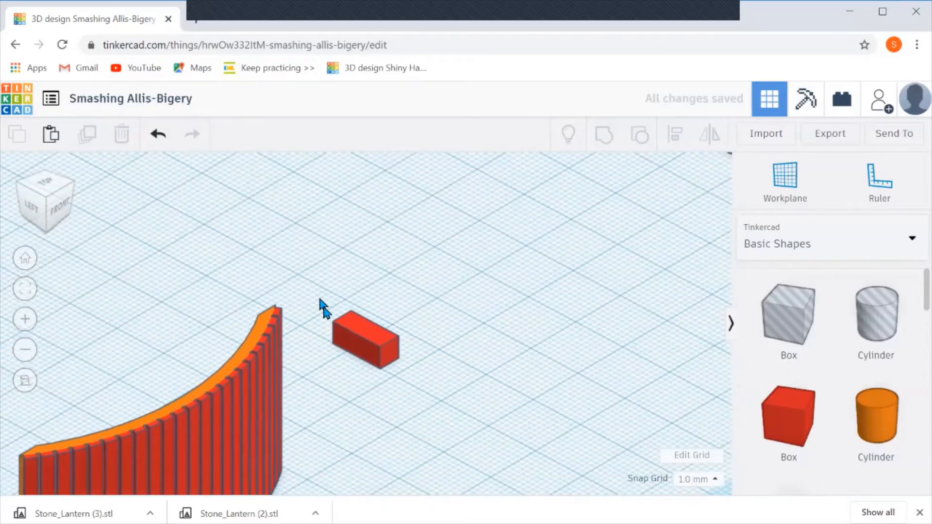
{"action": "scroll", "coordinate": [325, 316], "scroll_direction": "down", "scroll_amount": 4}
{"action": "right_click_drag", "start_coordinate": [342, 397], "coordinate": [263, 360]}
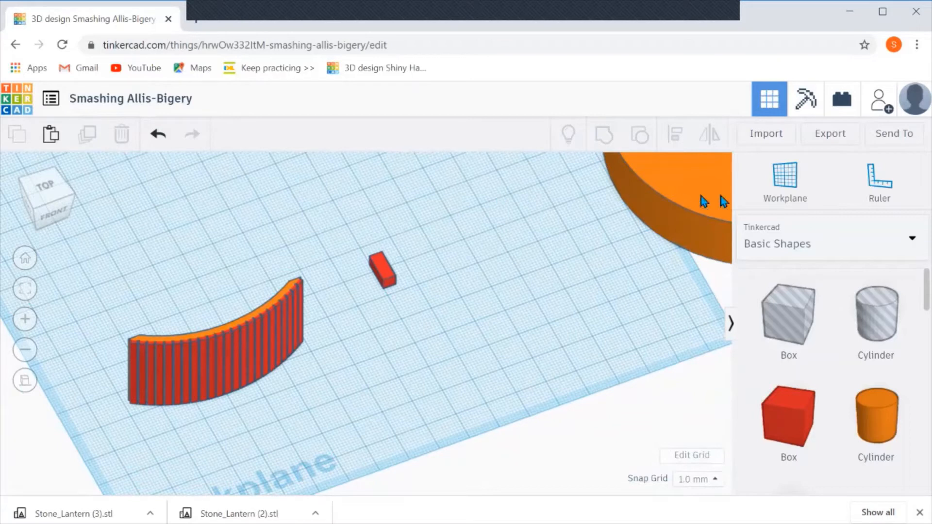
Place a ruler on the workplane behind the planked arc and flip its direction so one axis runs toward the front
{"action": "left_click", "coordinate": [879, 181]}
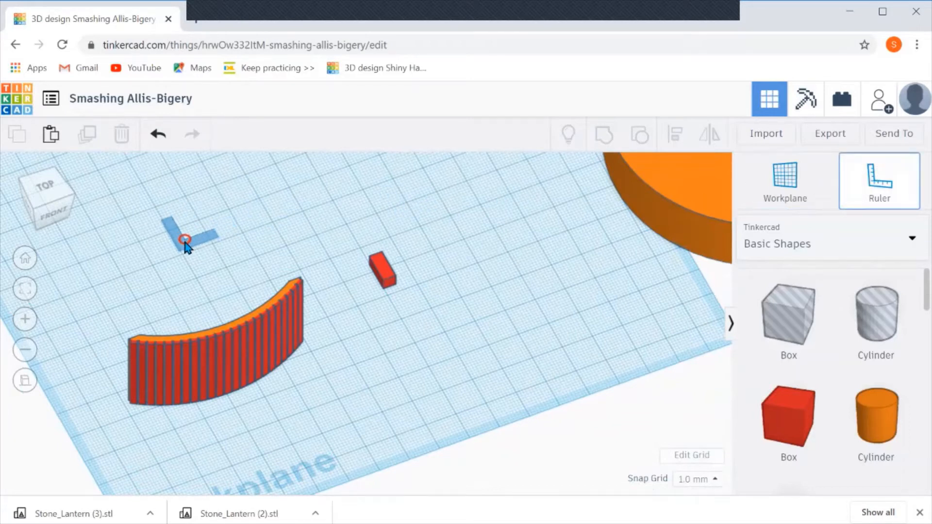
{"action": "left_click", "coordinate": [185, 243]}
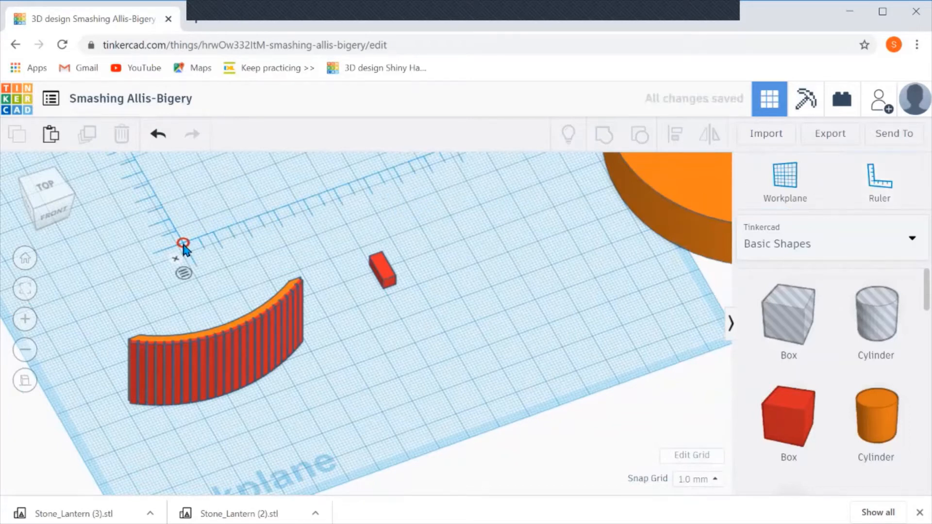
{"action": "left_click", "coordinate": [184, 243]}
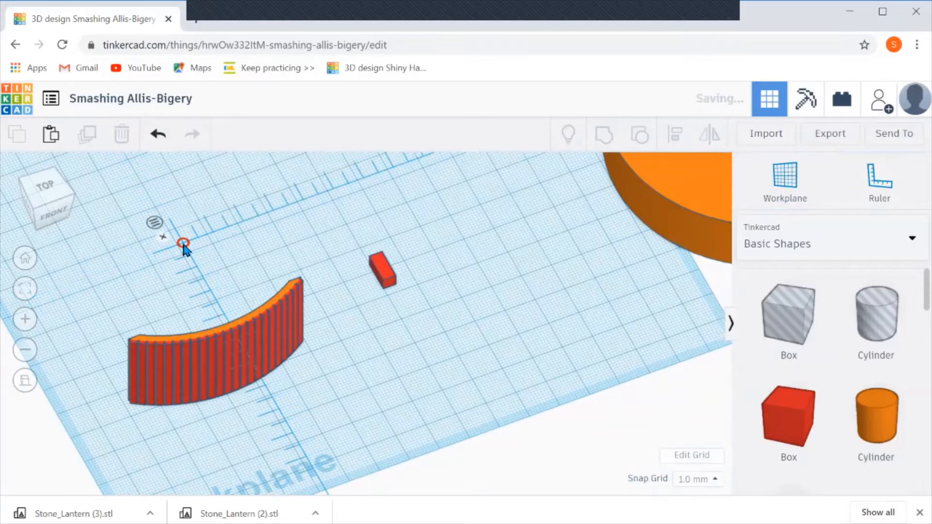
Set the planked arc's front-to-back distance from the ruler origin to 0
{"action": "left_click", "coordinate": [211, 356]}
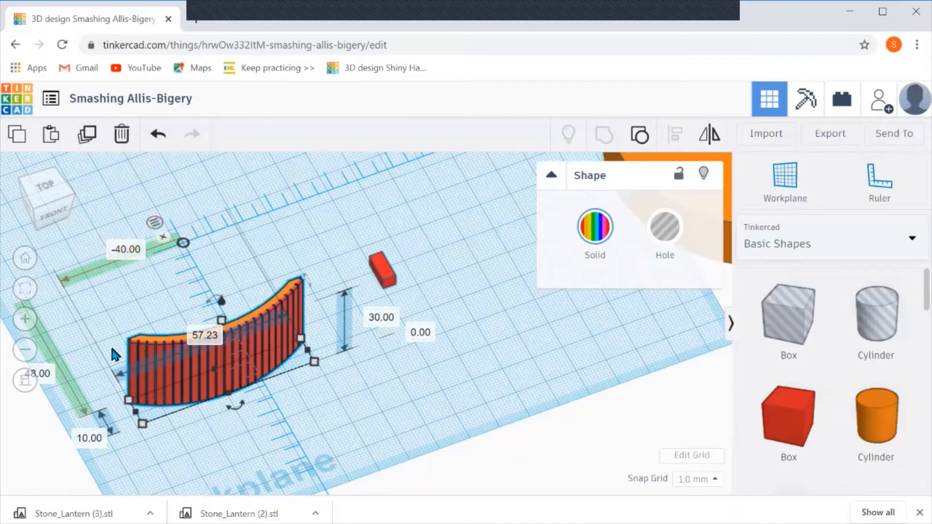
{"action": "left_click", "coordinate": [89, 437]}
{"action": "left_click", "coordinate": [48, 373]}
{"action": "type", "text": "0"}
{"action": "key", "text": "Return"}
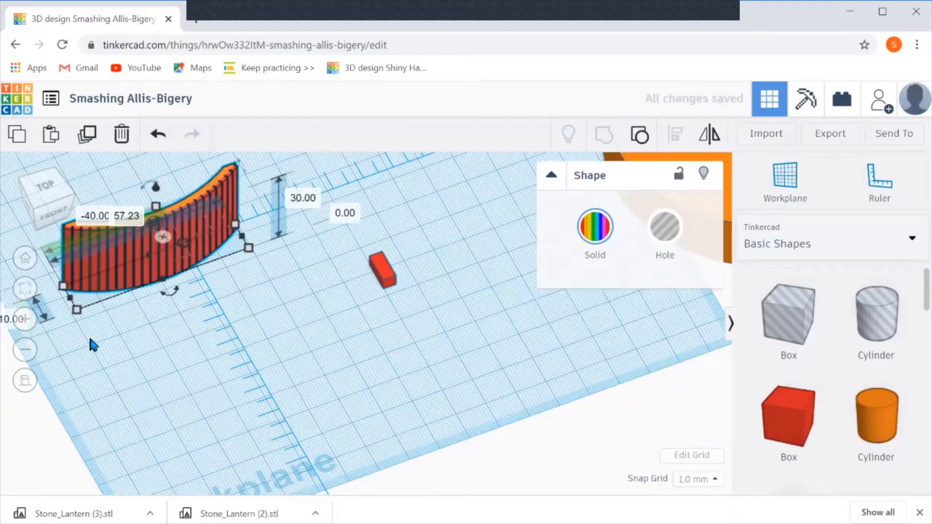
Switch the ruler to midpoint measuring and centre the arc on it with a sideways distance of 0
{"action": "right_click_drag", "start_coordinate": [200, 312], "coordinate": [144, 351]}
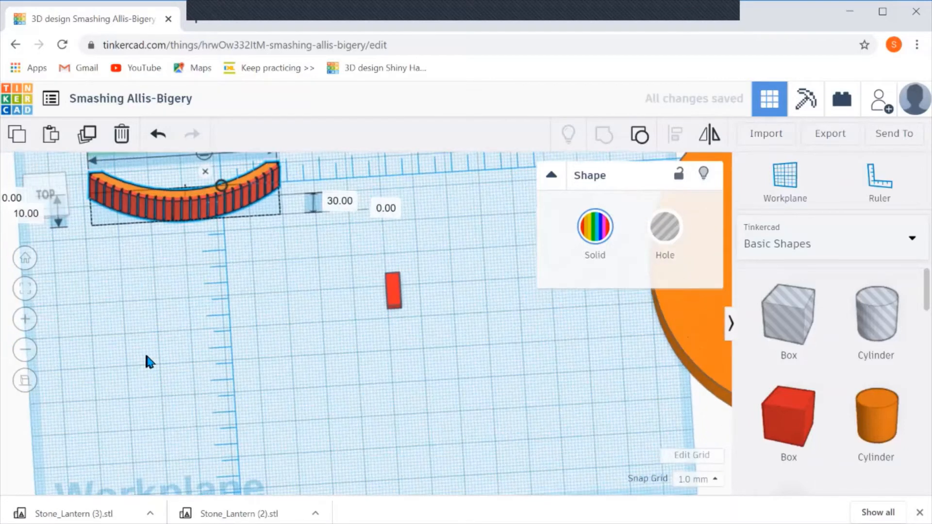
{"action": "middle_click_drag", "start_coordinate": [165, 325], "coordinate": [165, 378]}
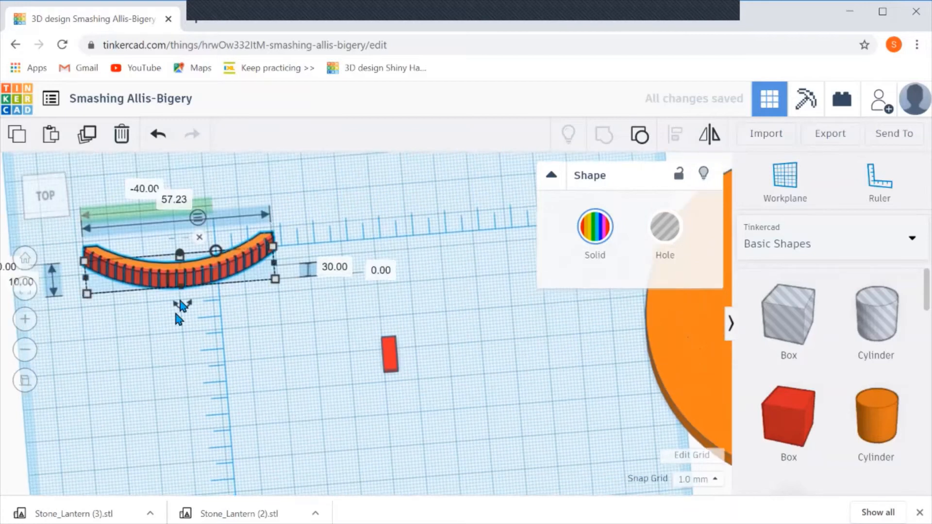
{"action": "left_click", "coordinate": [197, 221]}
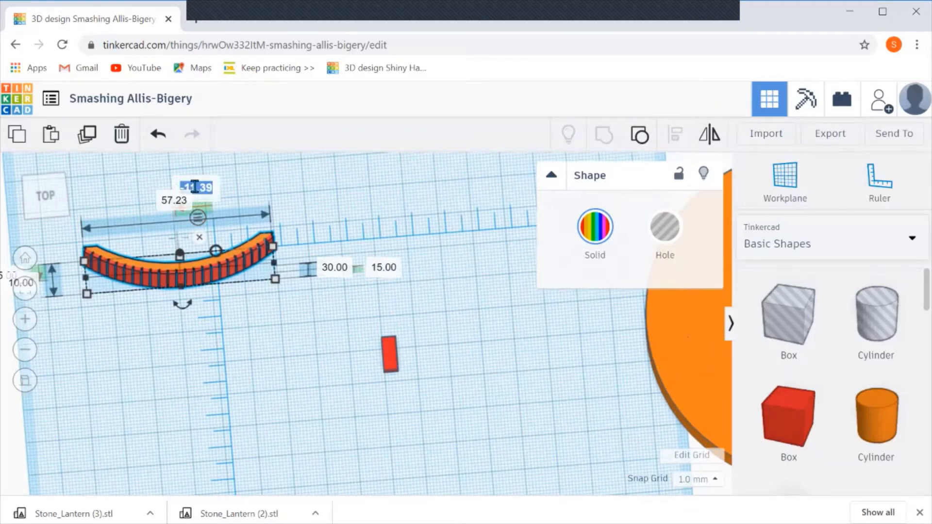
{"action": "type", "text": "0"}
{"action": "key", "text": "Return"}
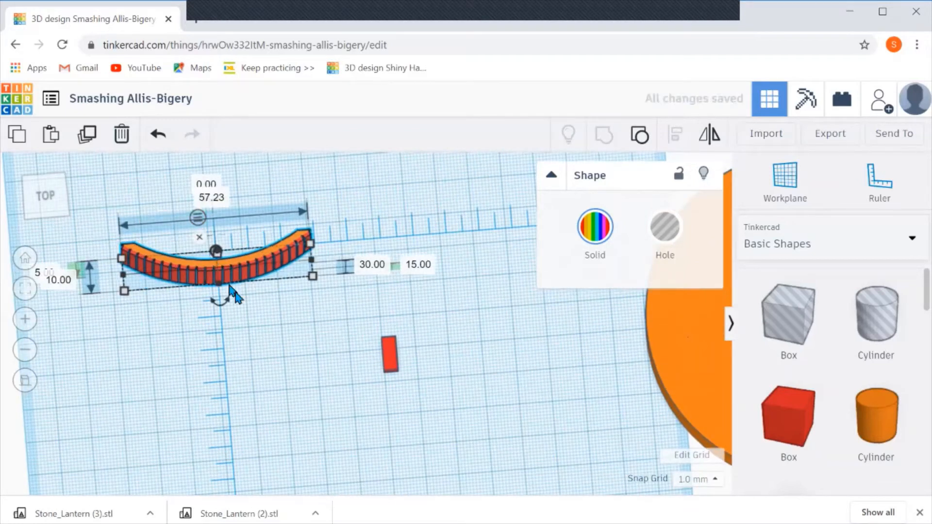
{"action": "left_click", "coordinate": [320, 320]}
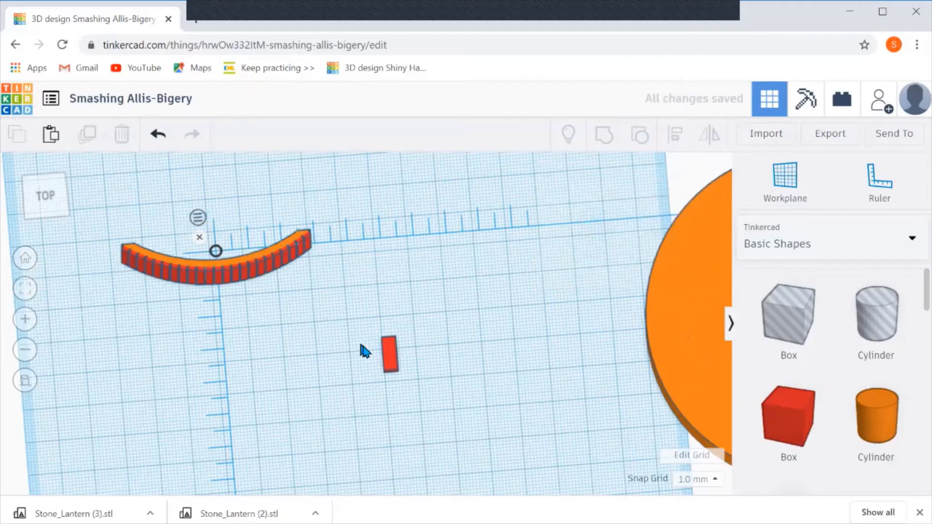
Duplicate the lying post and set the copy's sideways midpoint distance from the ruler to 10 mm
{"action": "left_click", "coordinate": [391, 362]}
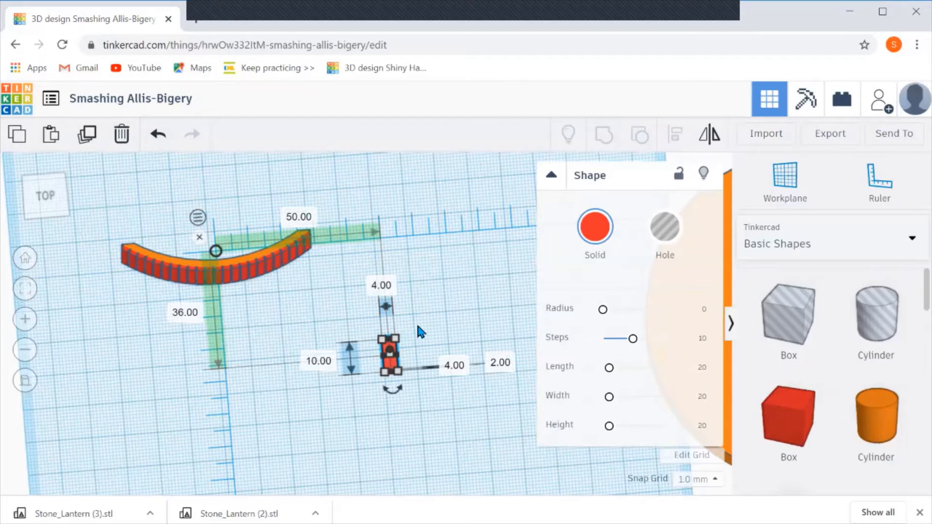
{"action": "key", "text": "Right"}
{"action": "key", "text": "Right"}
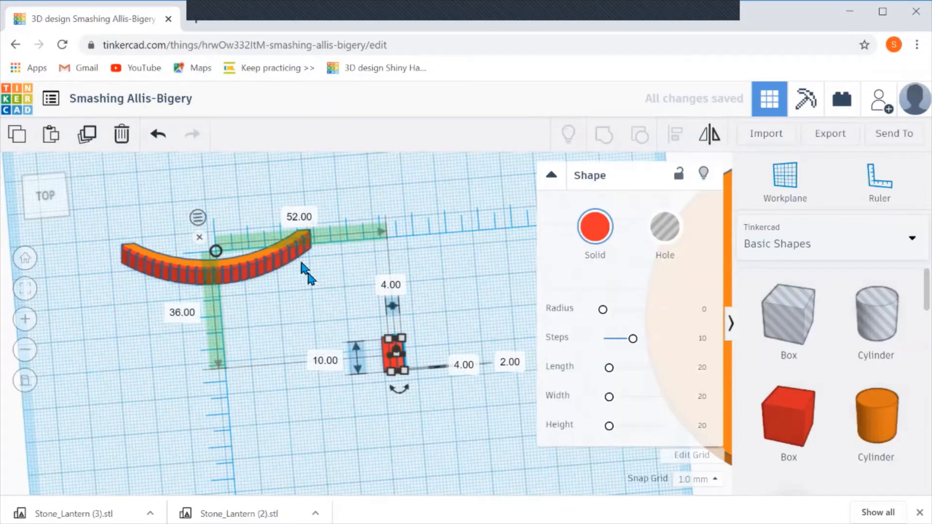
{"action": "left_click", "coordinate": [300, 217]}
{"action": "type", "text": "10"}
{"action": "key", "text": "Return"}
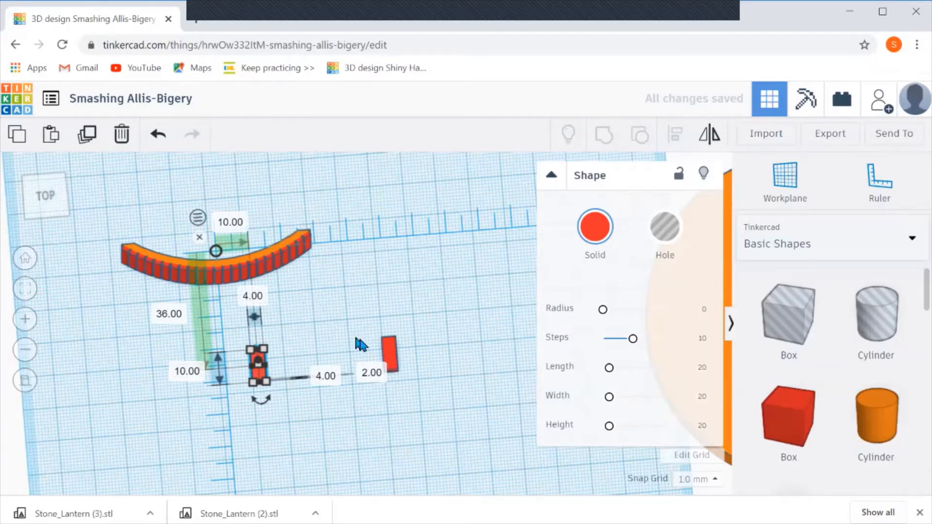
Set the original post's sideways midpoint distance from the ruler to 25 mm
{"action": "left_click", "coordinate": [391, 357]}
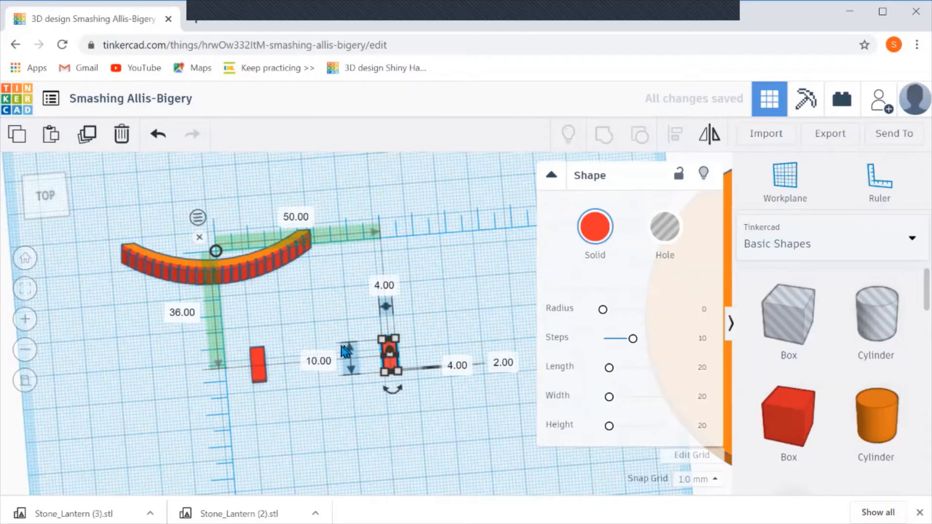
{"action": "left_click", "coordinate": [294, 216]}
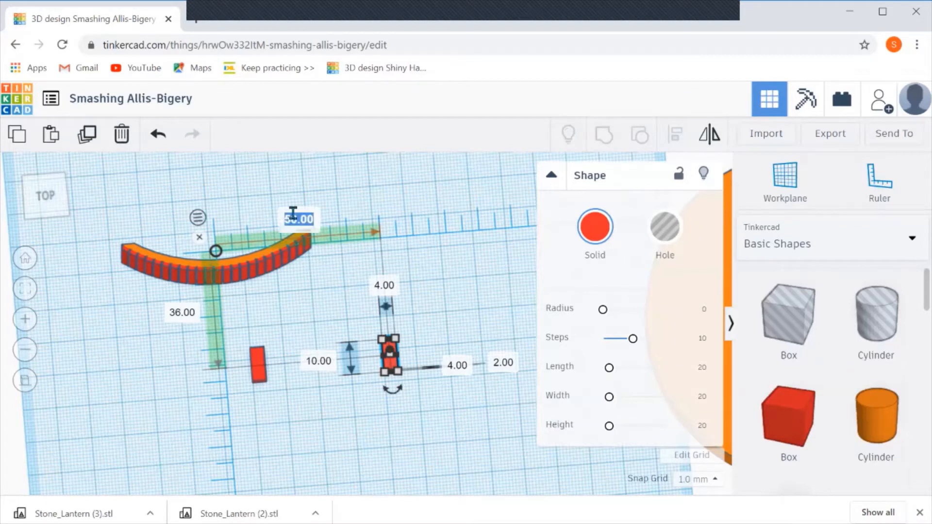
{"action": "type", "text": "30"}
{"action": "key", "text": "BackSpace"}
{"action": "key", "text": "BackSpace"}
{"action": "type", "text": "25"}
{"action": "key", "text": "Return"}
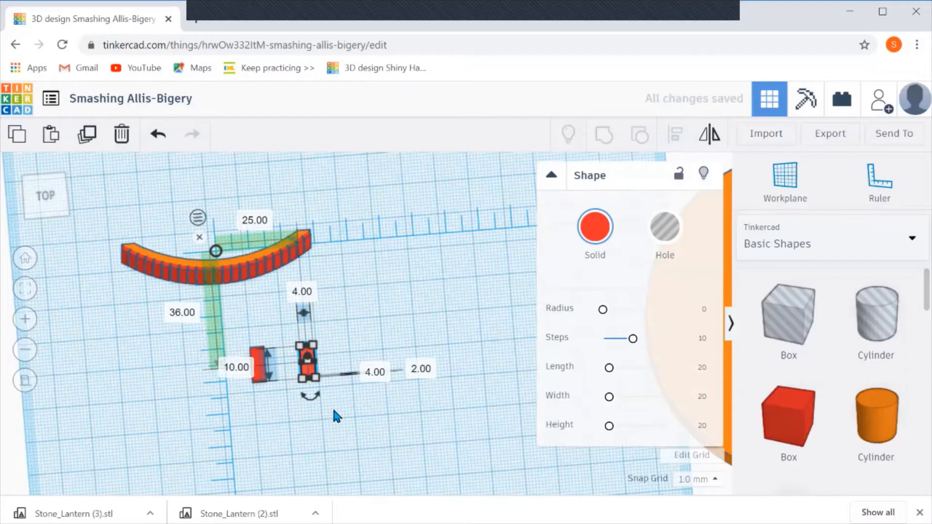
Switch the ruler to endpoint measuring and set the outer post's front-to-back distance to 2.5 mm so it meets the arc
{"action": "left_click", "coordinate": [198, 219]}
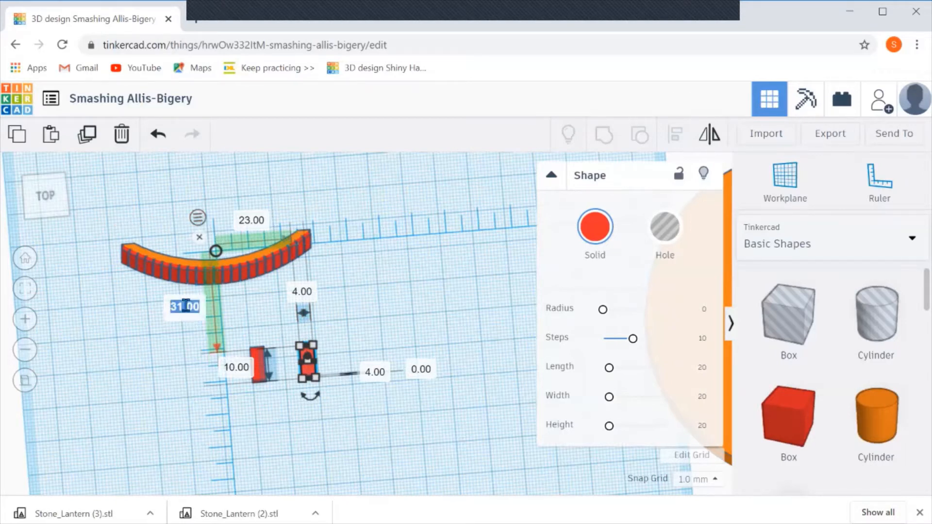
{"action": "type", "text": "7.5"}
{"action": "key", "text": "Return"}
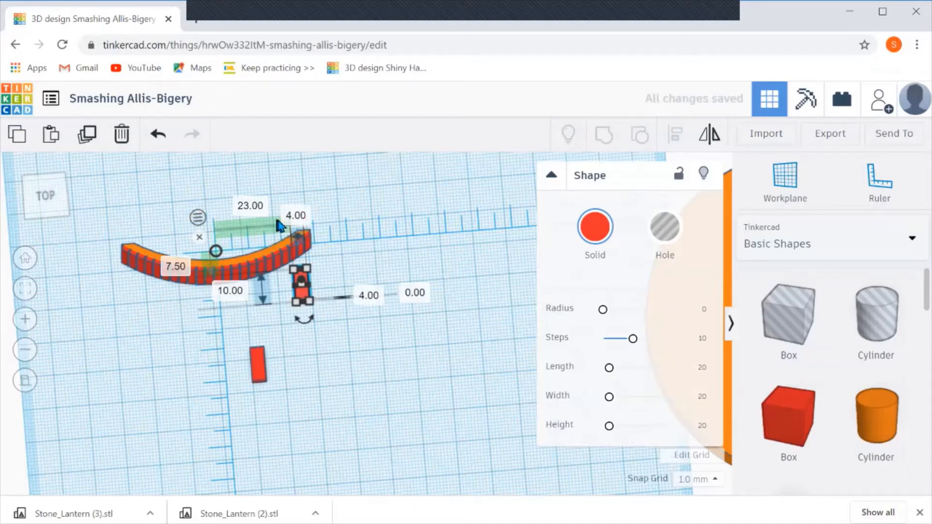
{"action": "left_click", "coordinate": [175, 271]}
{"action": "type", "text": "2"}
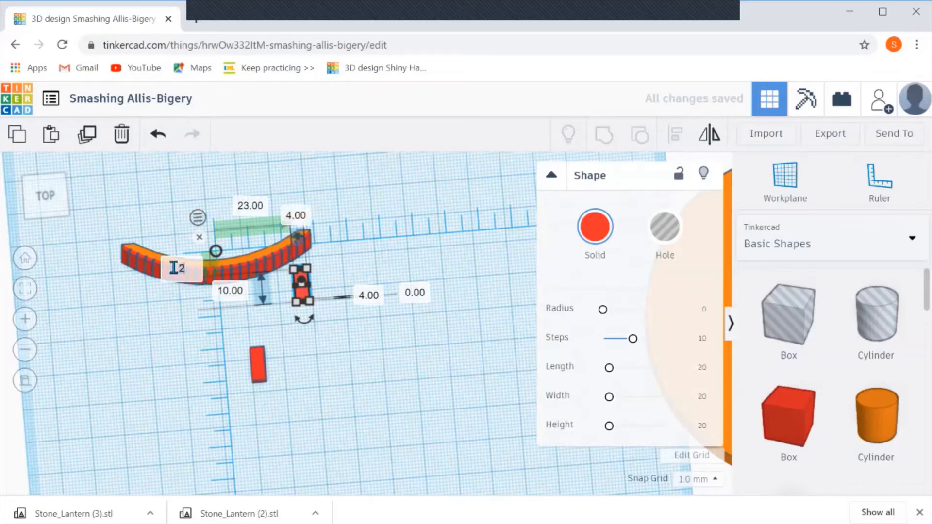
{"action": "type", "text": ".5"}
{"action": "key", "text": "Return"}
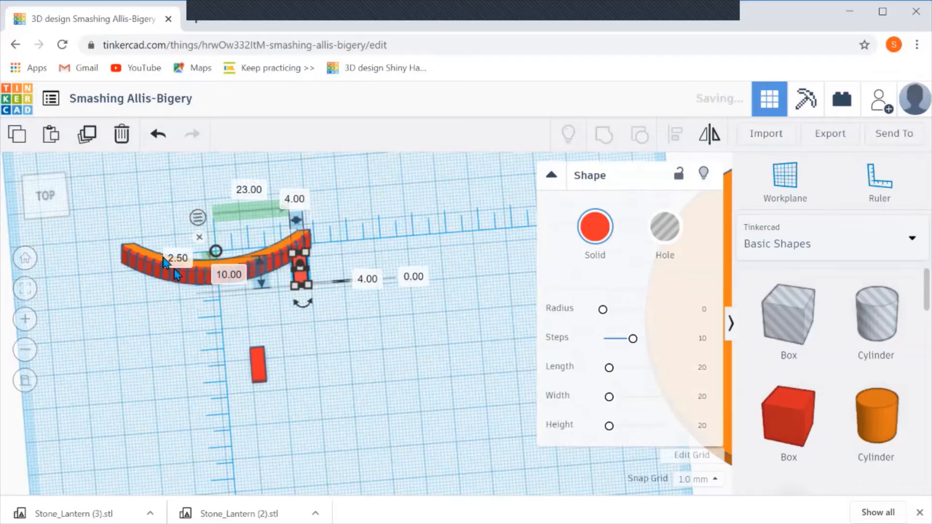
Set the inner post's front-to-back distance from the ruler to 8 mm so it overlaps the arc's planks
{"action": "left_click", "coordinate": [52, 201]}
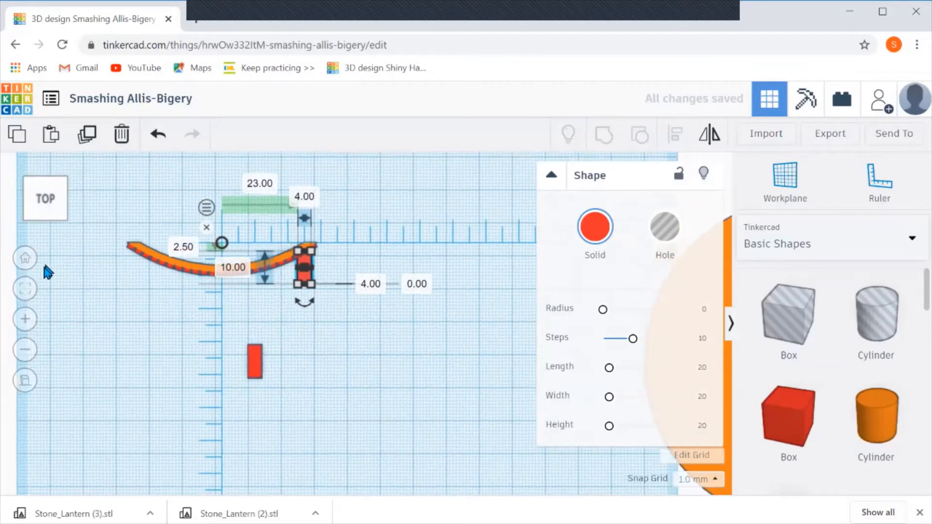
{"action": "left_click", "coordinate": [29, 291]}
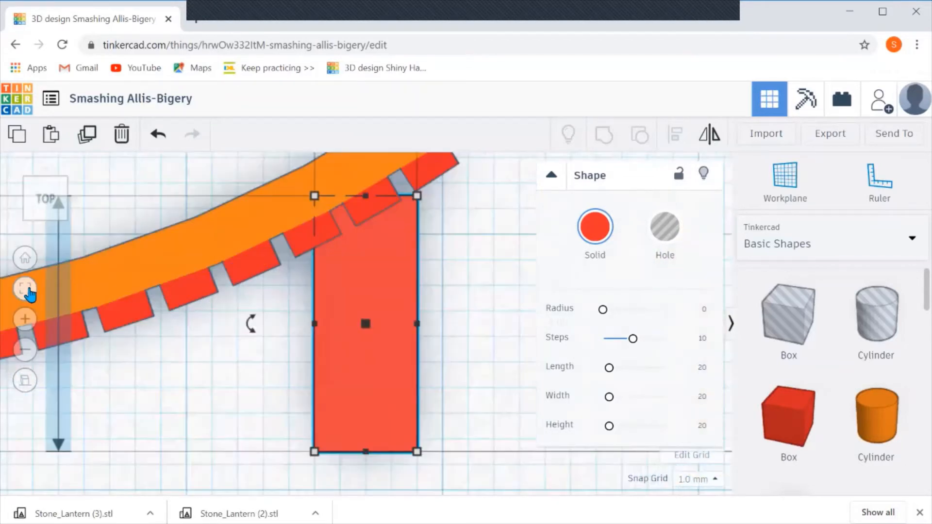
{"action": "scroll", "coordinate": [188, 287], "scroll_direction": "down", "scroll_amount": 4}
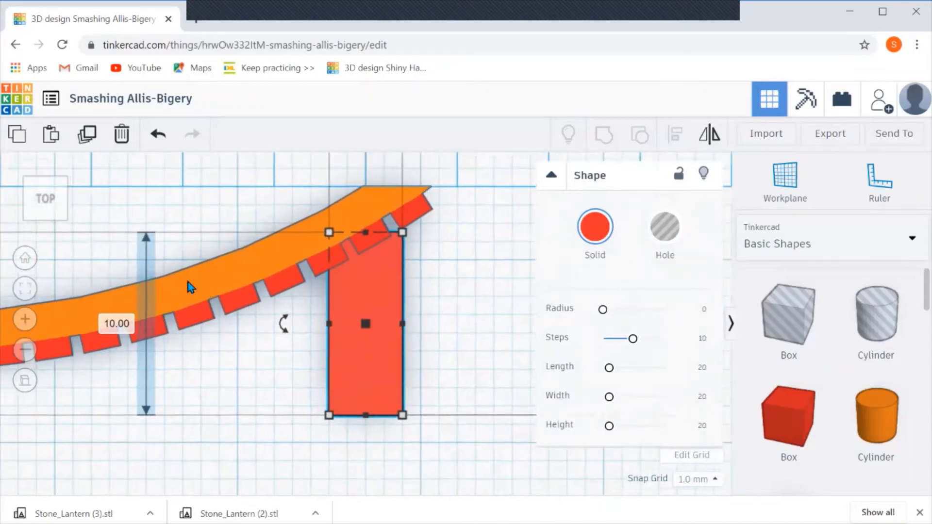
{"action": "scroll", "coordinate": [190, 287], "scroll_direction": "down", "scroll_amount": 5}
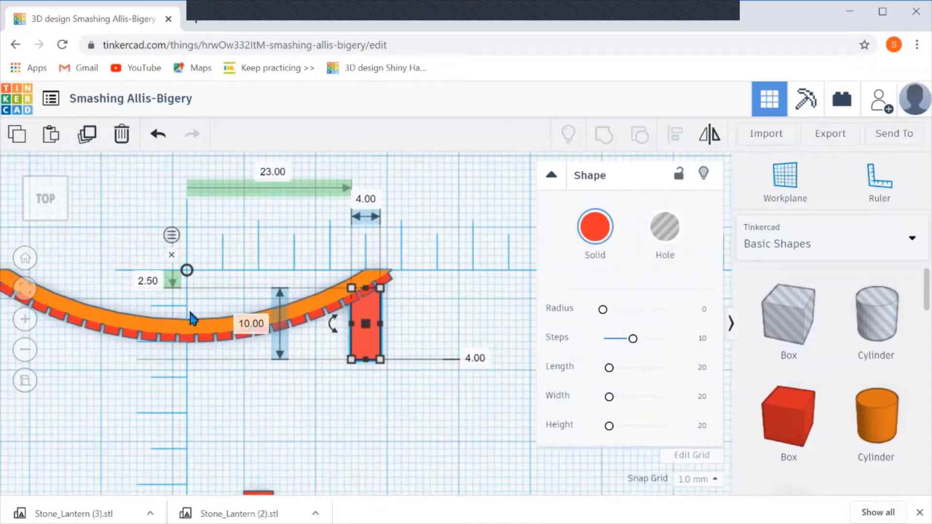
{"action": "left_click", "coordinate": [275, 486]}
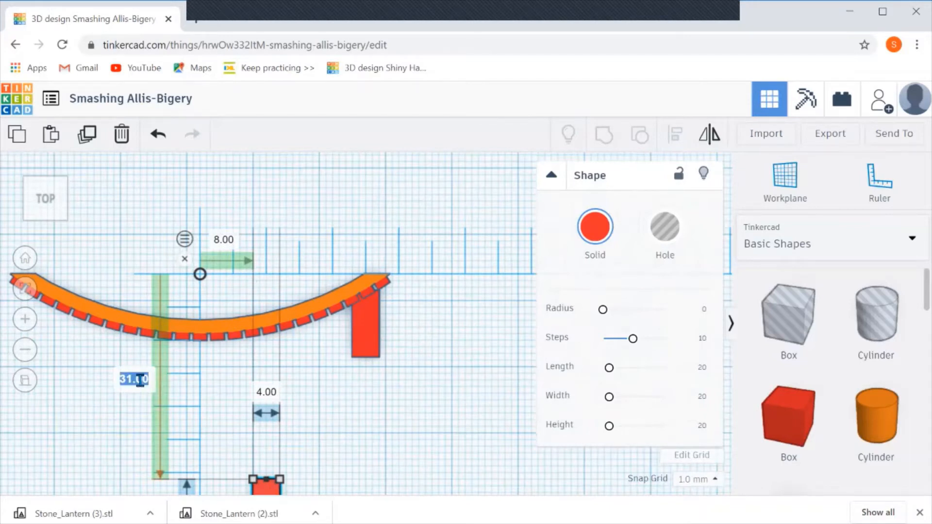
{"action": "key", "text": "BackSpace"}
{"action": "type", "text": "7.5"}
{"action": "key", "text": "Return"}
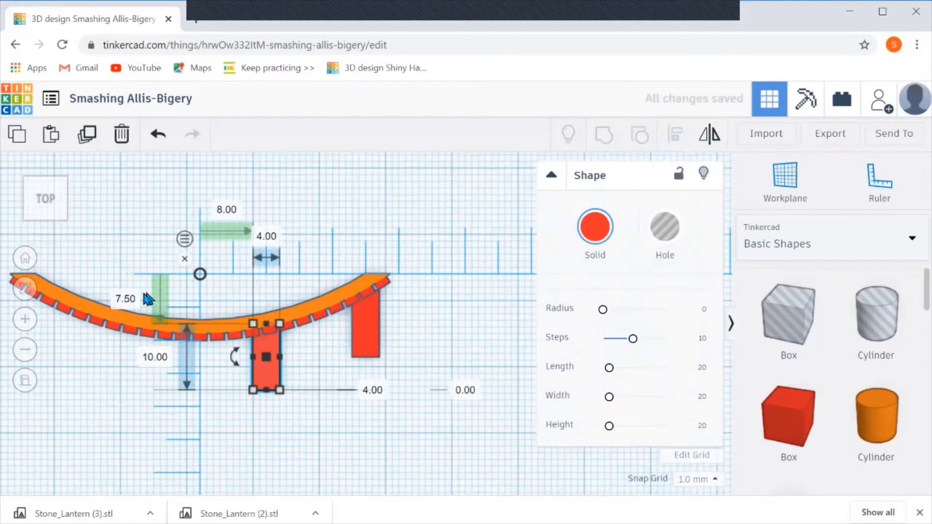
{"action": "left_click", "coordinate": [131, 301]}
{"action": "type", "text": "8"}
{"action": "key", "text": "Return"}
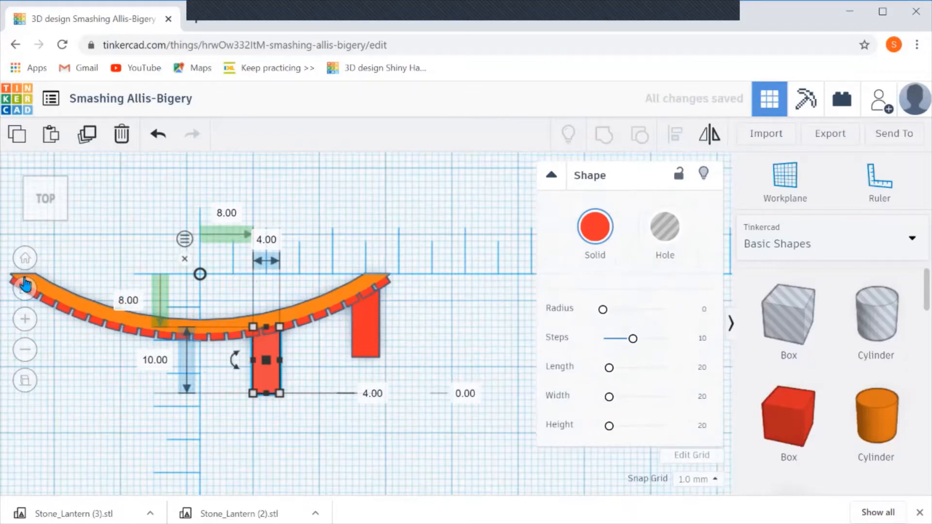
Duplicate the inner and outer posts together and mirror the copied pair sideways
{"action": "left_click", "coordinate": [25, 289]}
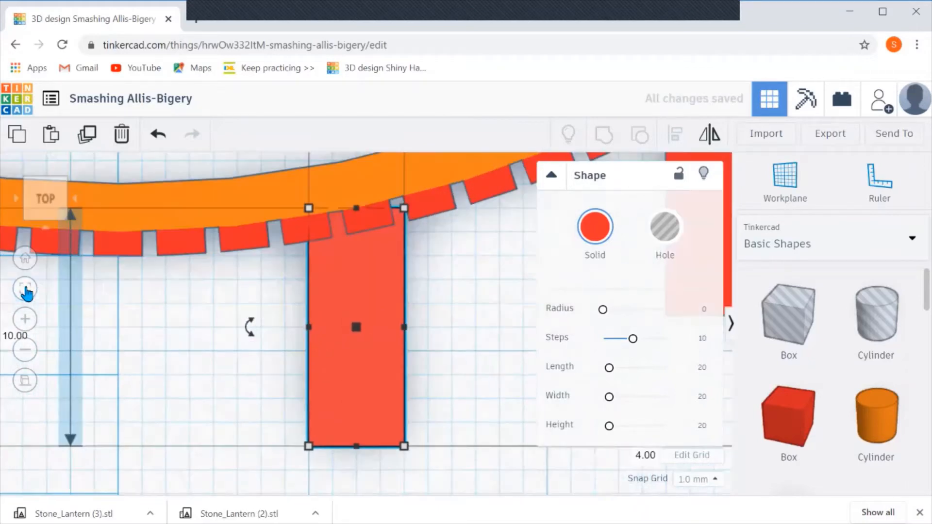
{"action": "scroll", "coordinate": [27, 293], "scroll_direction": "down", "scroll_amount": 5}
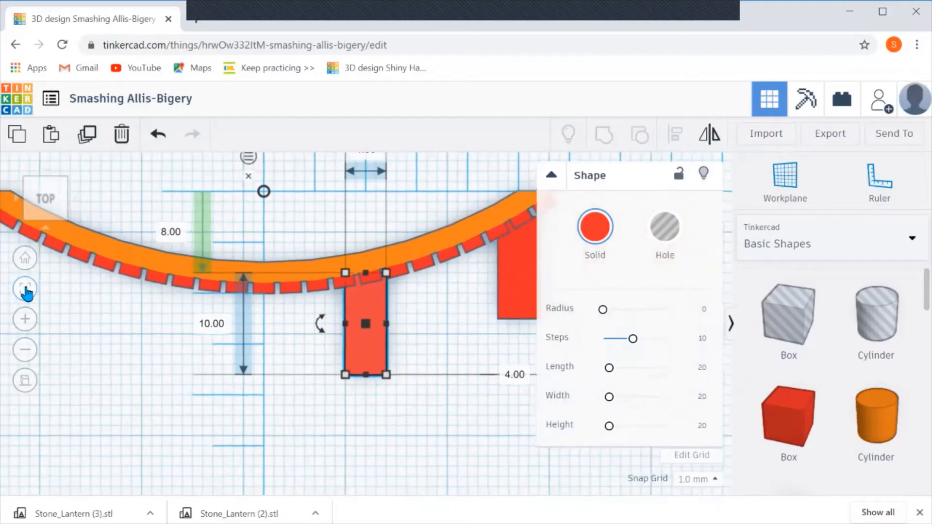
{"action": "left_click", "coordinate": [429, 321]}
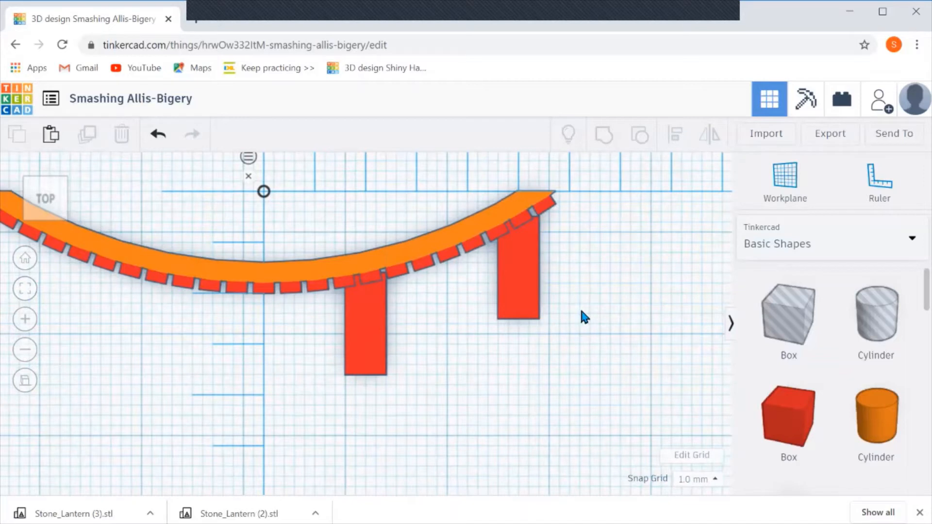
{"action": "left_click_drag", "start_coordinate": [585, 316], "coordinate": [384, 388]}
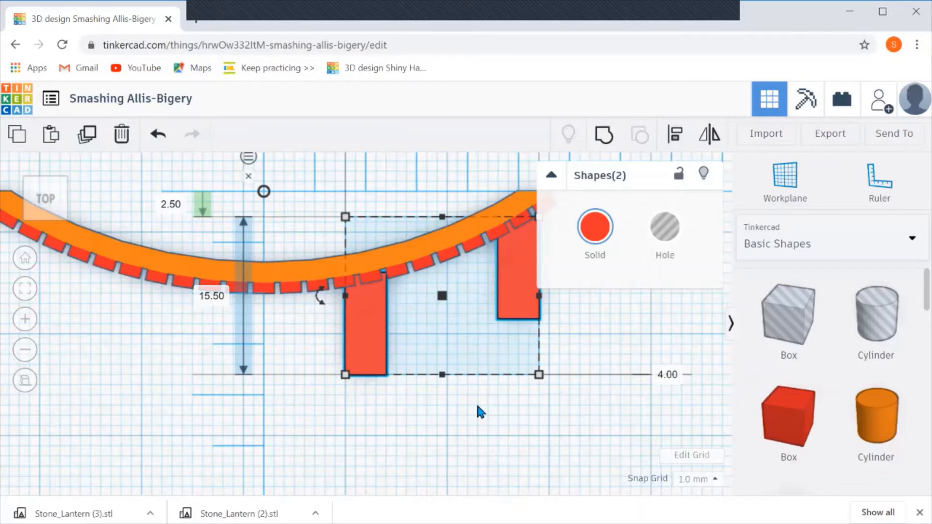
{"action": "key", "text": "ctrl+d"}
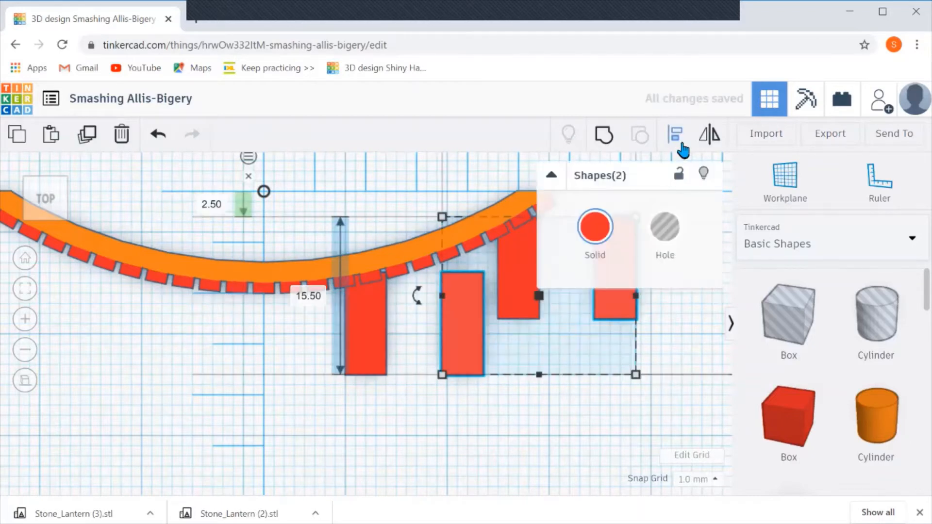
{"action": "left_click", "coordinate": [543, 401]}
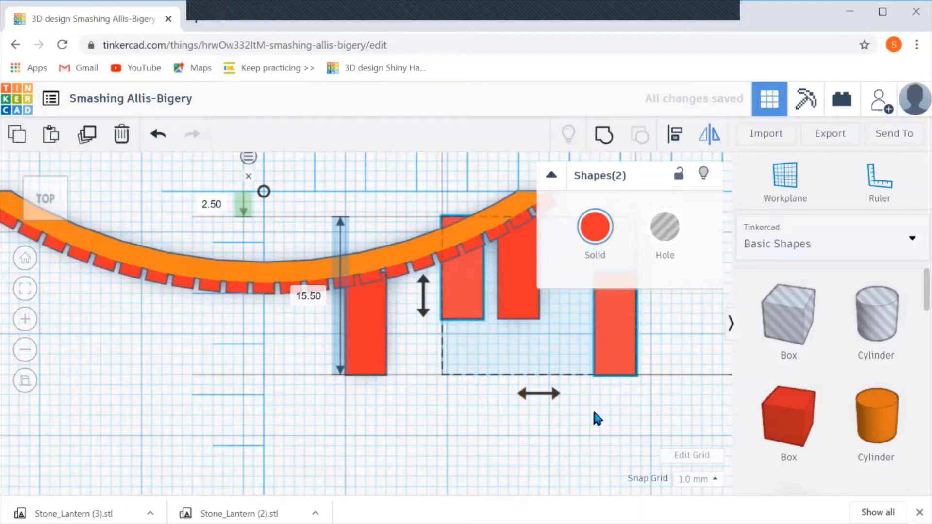
Move the mirrored pair of posts under the arc's opposite half and set its front-to-back distance from the ruler to 2.5 mm
{"action": "left_click", "coordinate": [611, 364]}
{"action": "left_click_drag", "start_coordinate": [611, 364], "coordinate": [163, 356]}
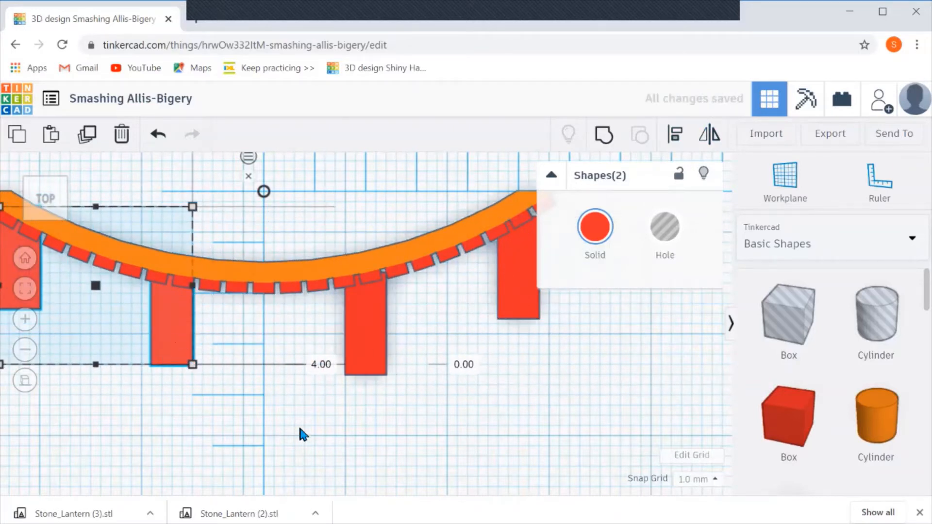
{"action": "middle_click_drag", "start_coordinate": [309, 427], "coordinate": [566, 417]}
{"action": "scroll", "coordinate": [208, 391], "scroll_direction": "down", "scroll_amount": 4}
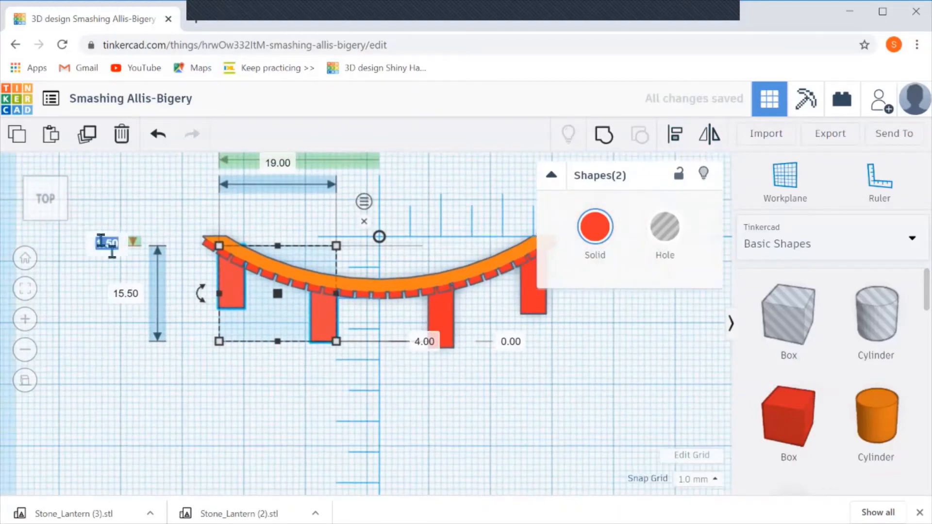
{"action": "type", "text": "5.5"}
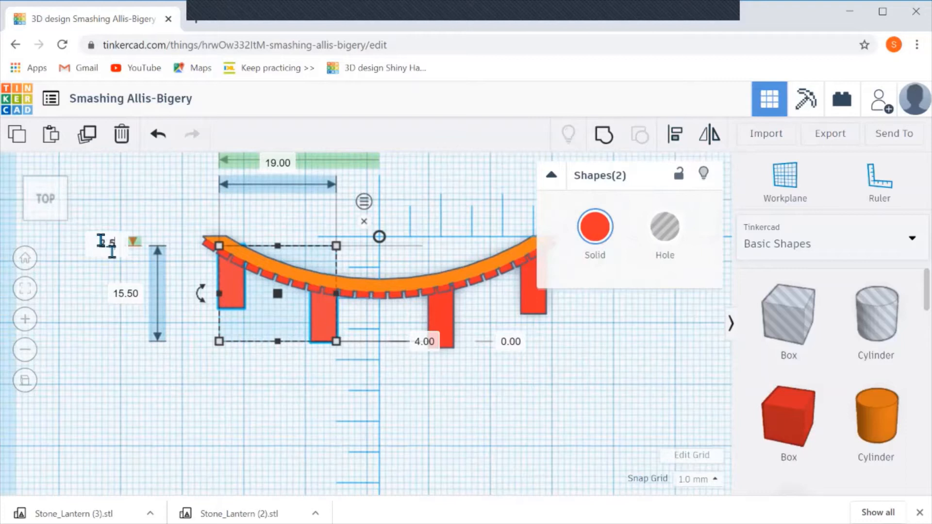
{"action": "key", "text": "Return"}
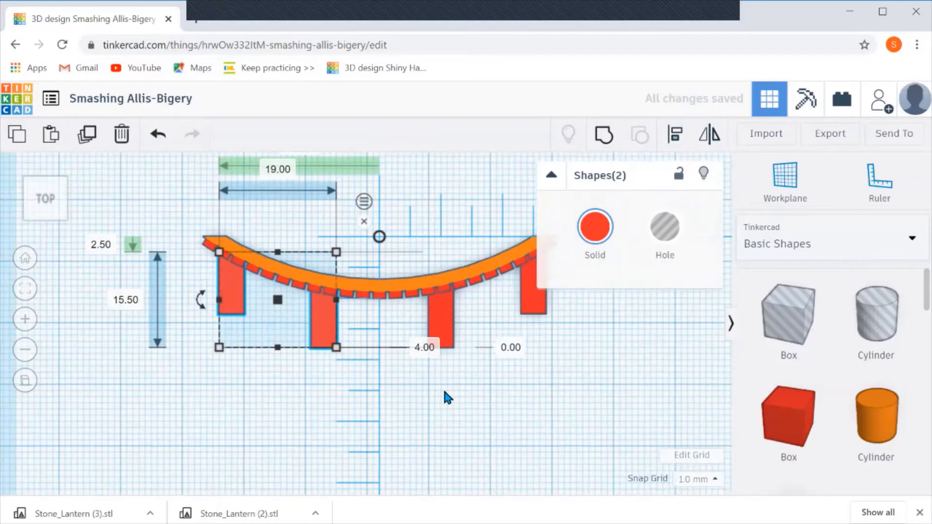
{"action": "middle_click_drag", "start_coordinate": [443, 395], "coordinate": [424, 415]}
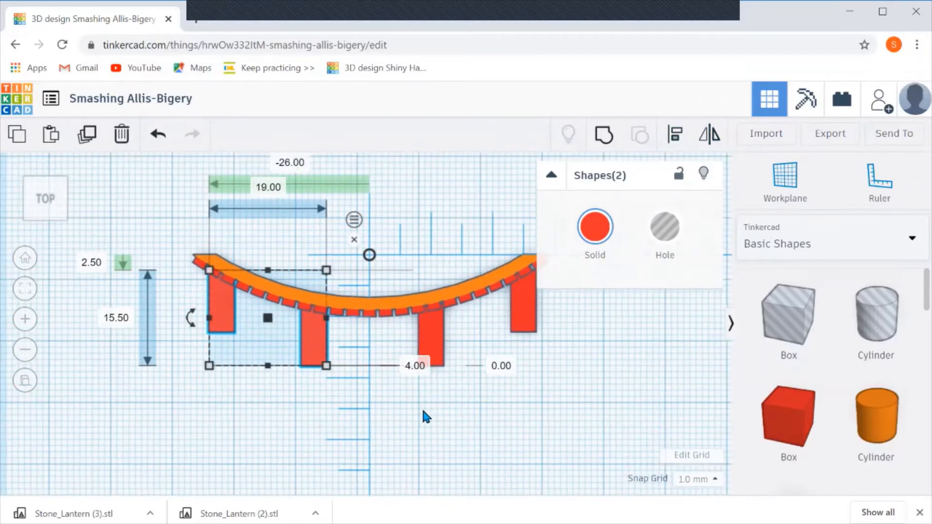
{"action": "left_click", "coordinate": [271, 188]}
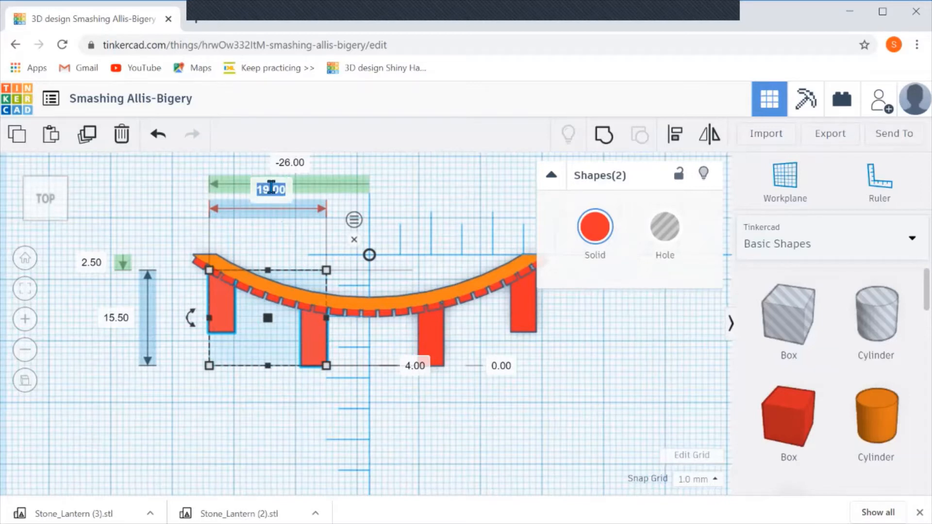
{"action": "key", "text": "BackSpace"}
{"action": "type", "text": "2"}
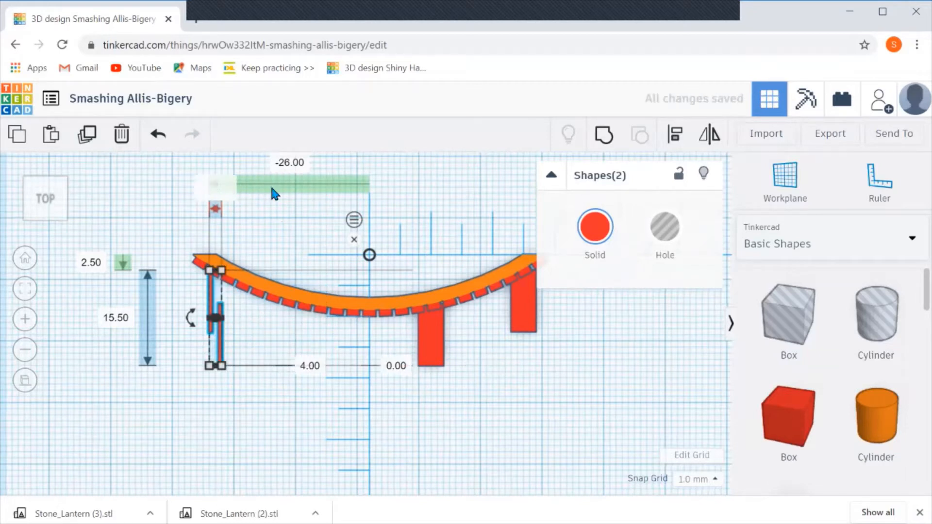
{"action": "type", "text": "-29"}
{"action": "key", "text": "Tab"}
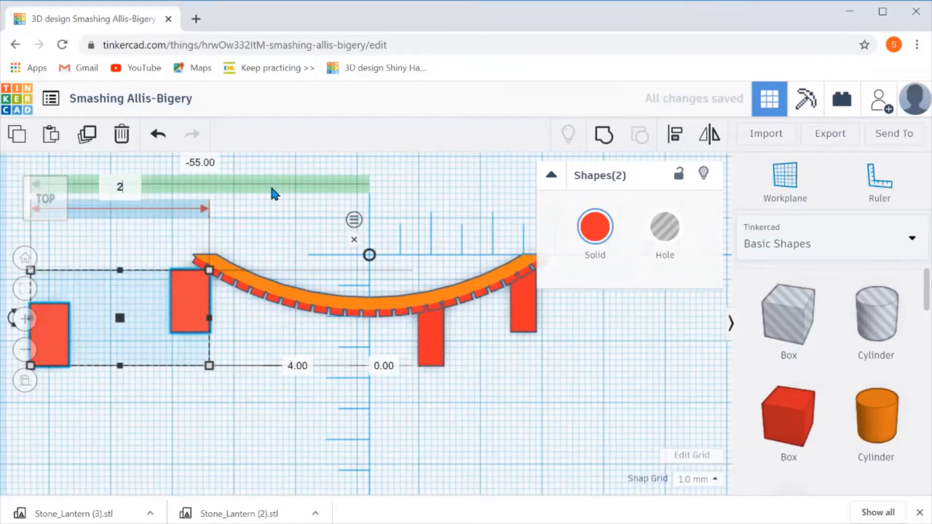
{"action": "key", "text": "Return"}
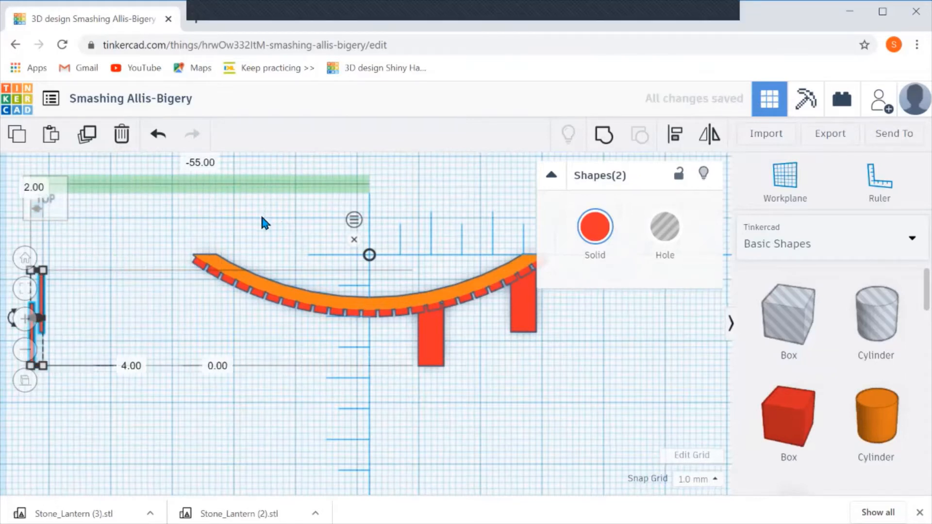
{"action": "key", "text": "ctrl+z"}
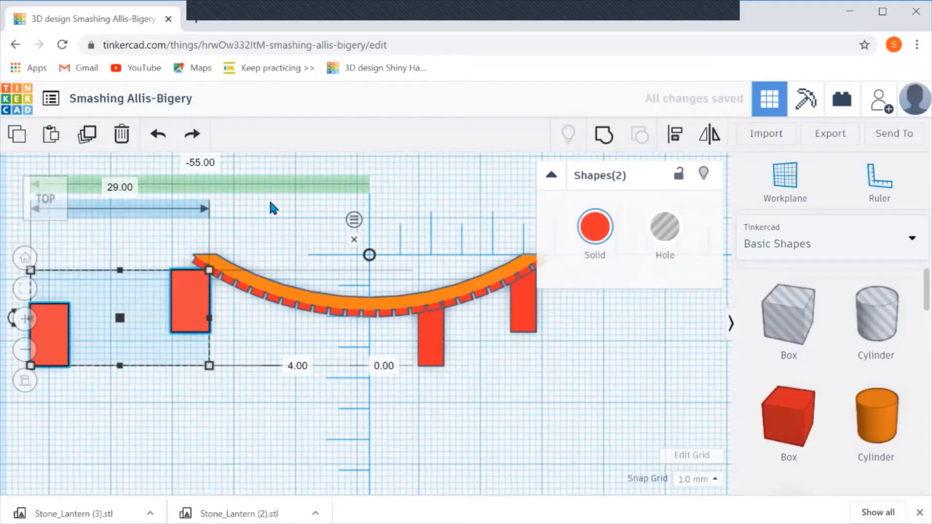
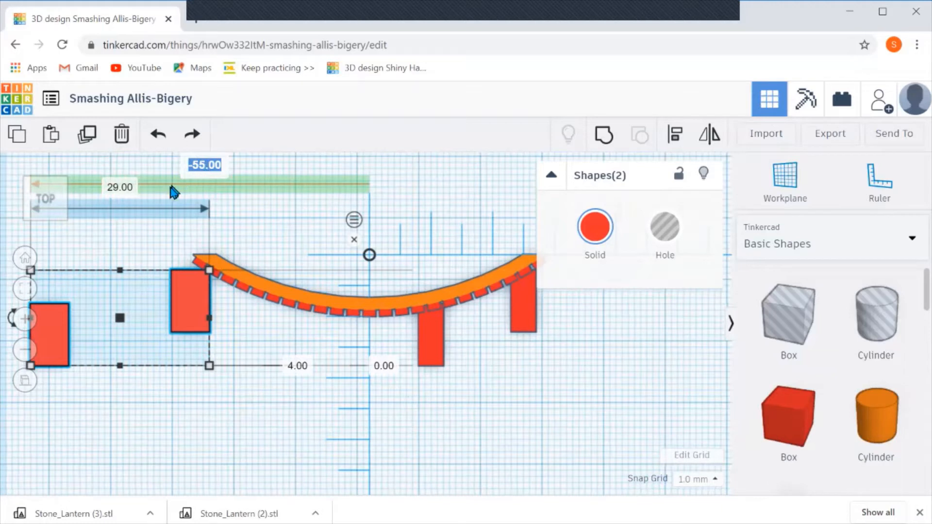
{"action": "key", "text": "Return"}
{"action": "key", "text": "ctrl+z"}
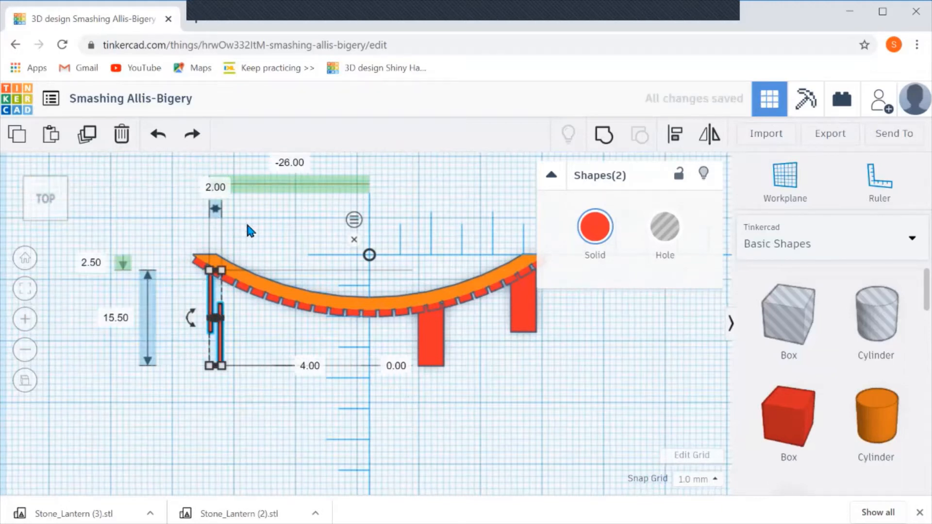
{"action": "key", "text": "ctrl+z"}
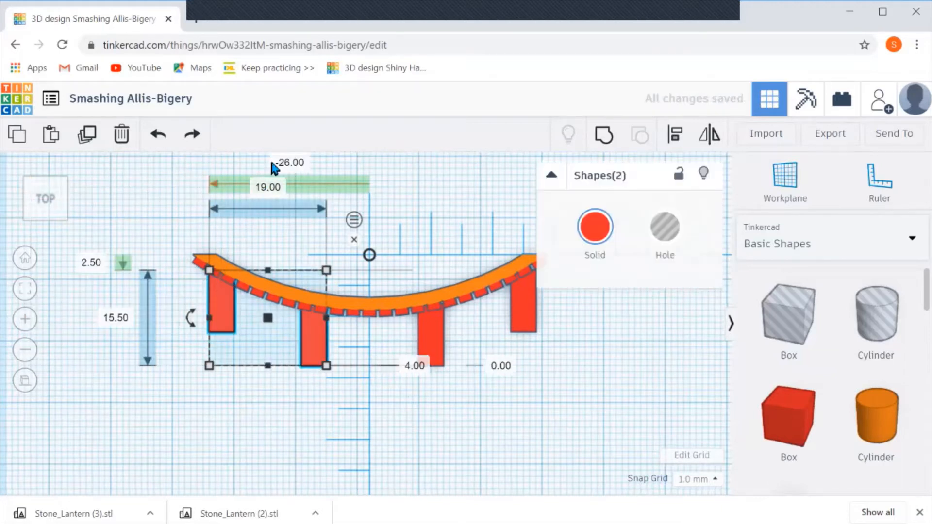
Try a sideways distance of -29 mm from the ruler for the mirrored pair of posts
{"action": "left_click", "coordinate": [286, 165]}
{"action": "type", "text": "-29"}
{"action": "key", "text": "Return"}
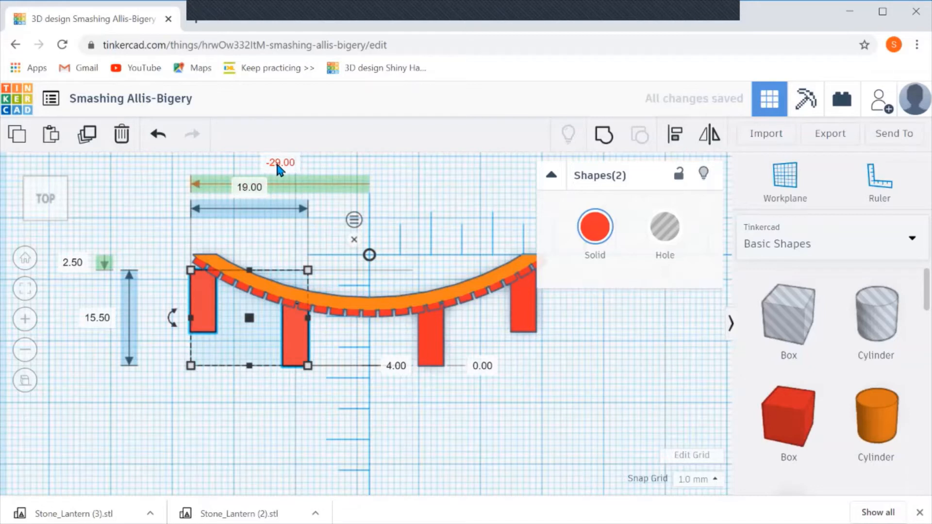
Set the mirrored pair's sideways distance from the ruler to -27 mm and deselect it
{"action": "left_click", "coordinate": [277, 163]}
{"action": "type", "text": "-27"}
{"action": "key", "text": "Return"}
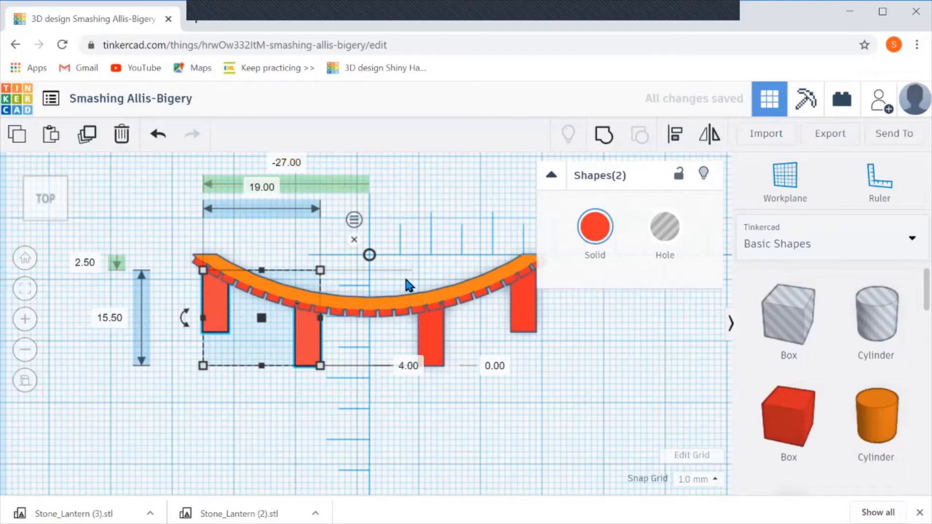
{"action": "left_click", "coordinate": [451, 375]}
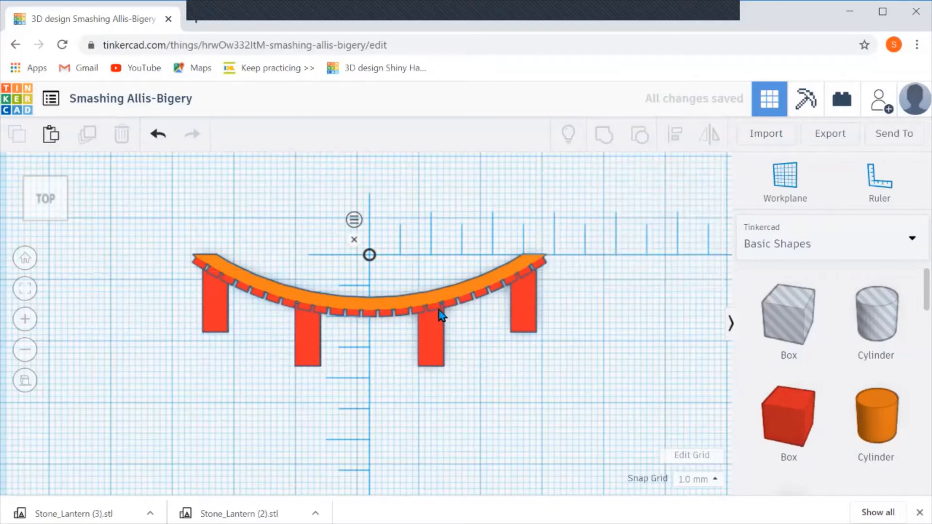
Make the planked arc transparent and check how the four posts overlap it
{"action": "left_click", "coordinate": [374, 305]}
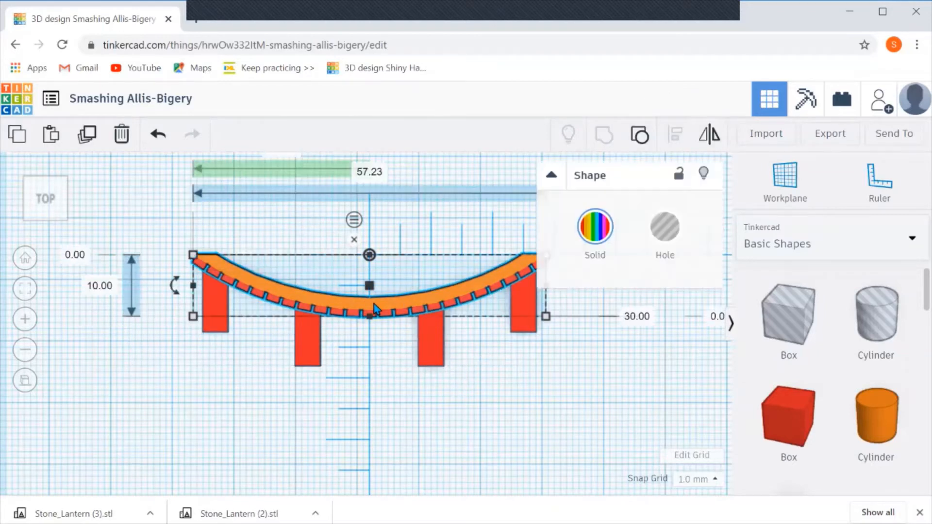
{"action": "left_click", "coordinate": [595, 228]}
{"action": "left_click", "coordinate": [815, 427]}
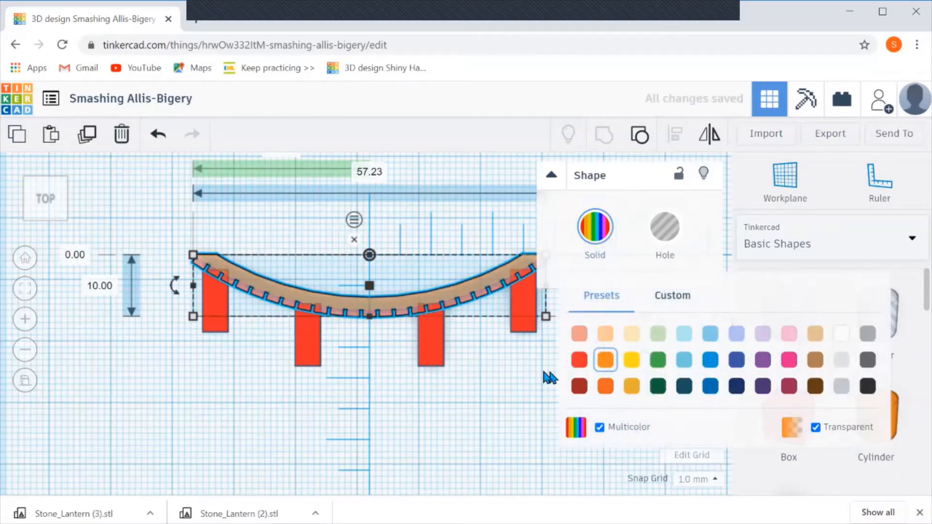
{"action": "left_click", "coordinate": [416, 393]}
{"action": "scroll", "coordinate": [391, 336], "scroll_direction": "up", "scroll_amount": 2}
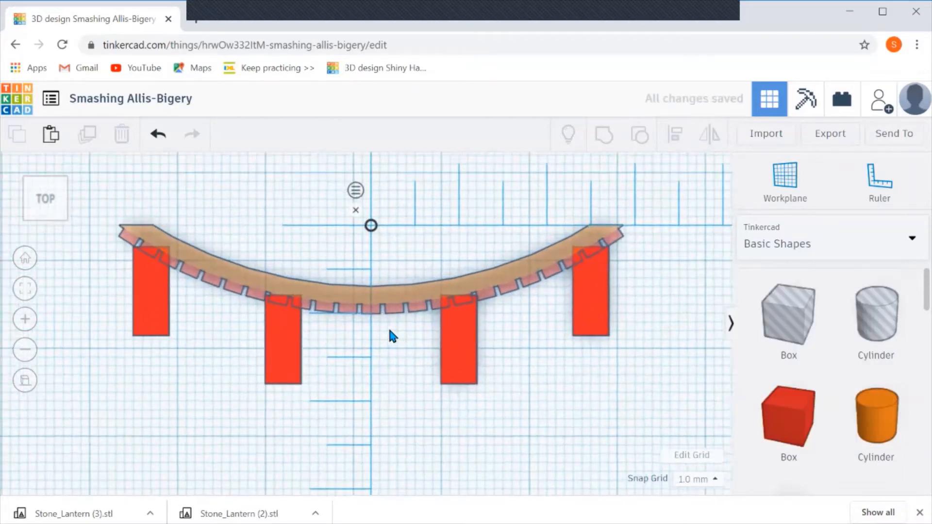
{"action": "scroll", "coordinate": [391, 335], "scroll_direction": "up", "scroll_amount": 1}
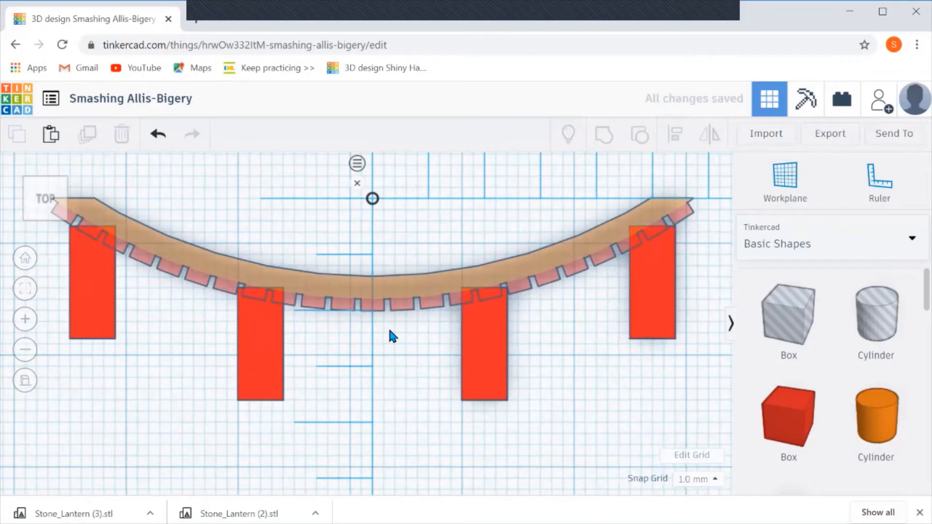
{"action": "scroll", "coordinate": [392, 335], "scroll_direction": "down", "scroll_amount": 3}
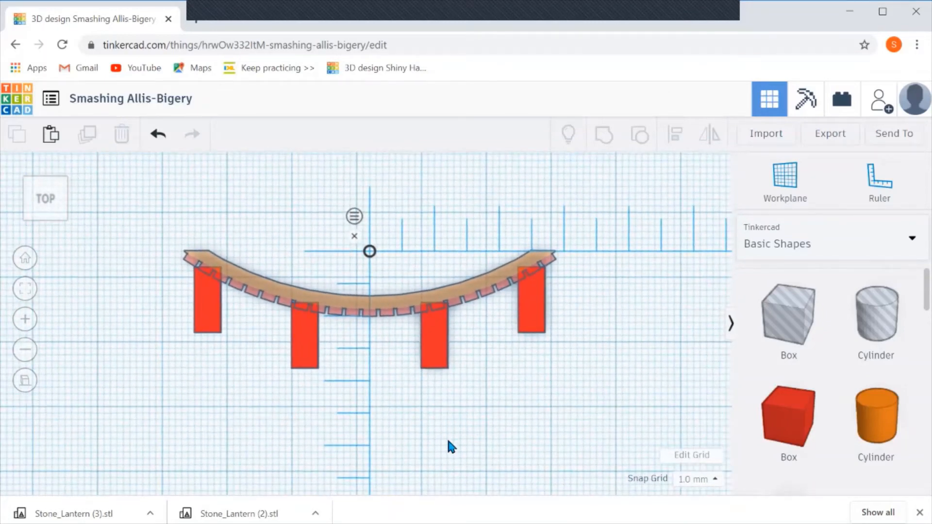
Place a 20 mm cylinder hole in front of the right inner post and set its sides to 64
{"action": "right_click_drag", "start_coordinate": [449, 440], "coordinate": [446, 461]}
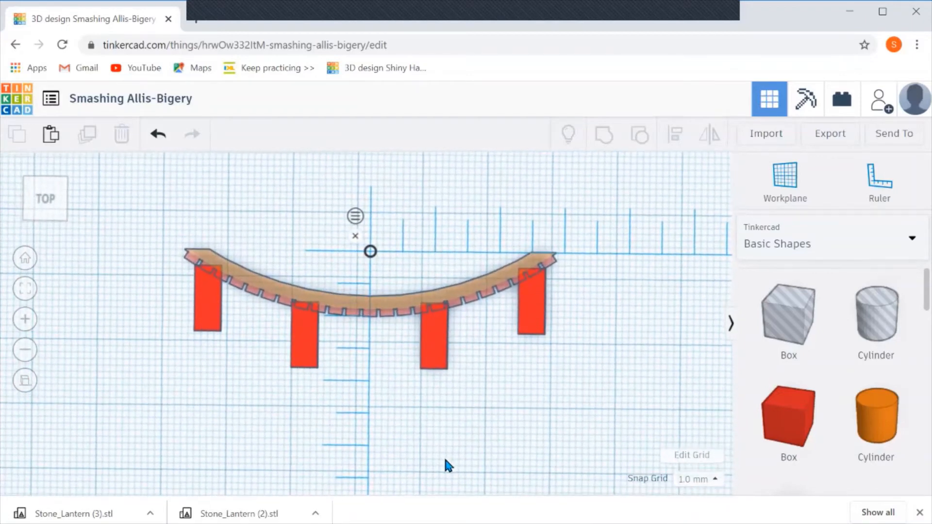
{"action": "right_click_drag", "start_coordinate": [380, 387], "coordinate": [380, 411]}
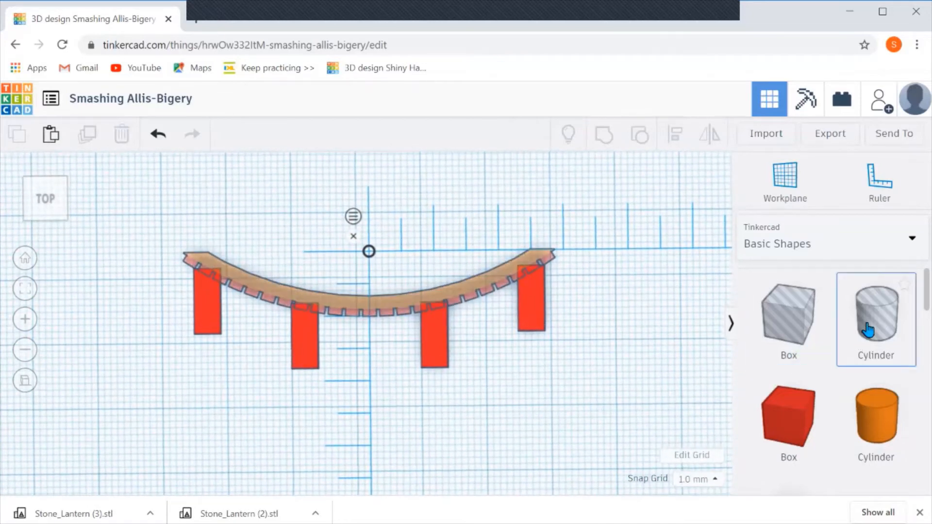
{"action": "left_click_drag", "start_coordinate": [859, 385], "coordinate": [454, 435]}
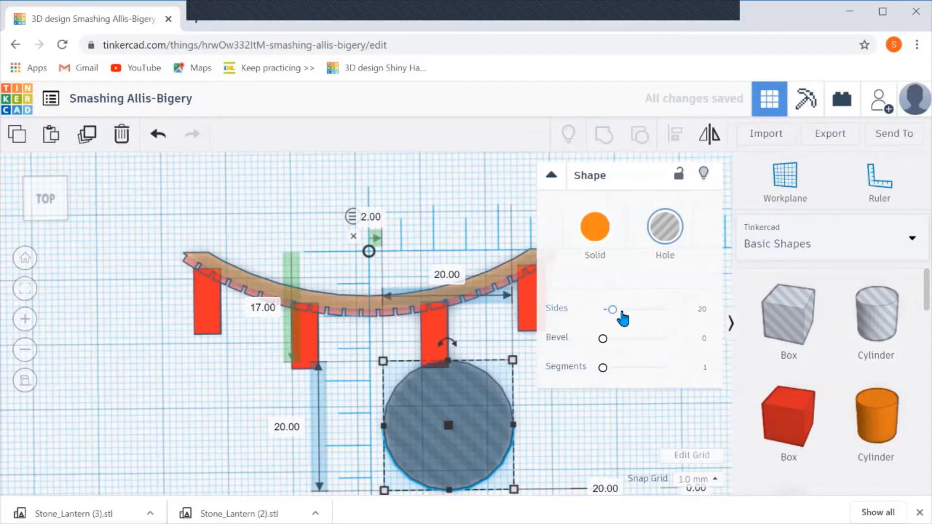
{"action": "left_click_drag", "start_coordinate": [612, 311], "coordinate": [667, 309]}
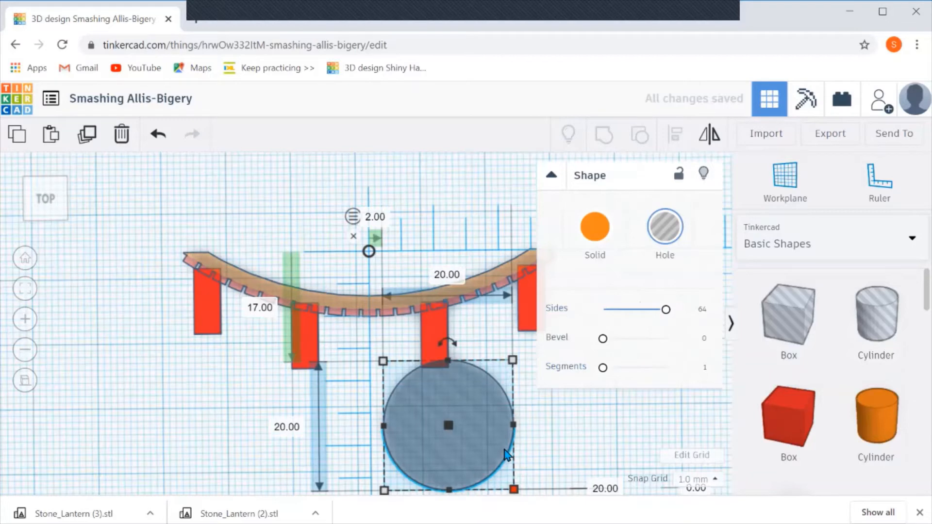
Set the cylinder hole's front-to-back size to 2 mm
{"action": "scroll", "coordinate": [517, 459], "scroll_direction": "down", "scroll_amount": 3}
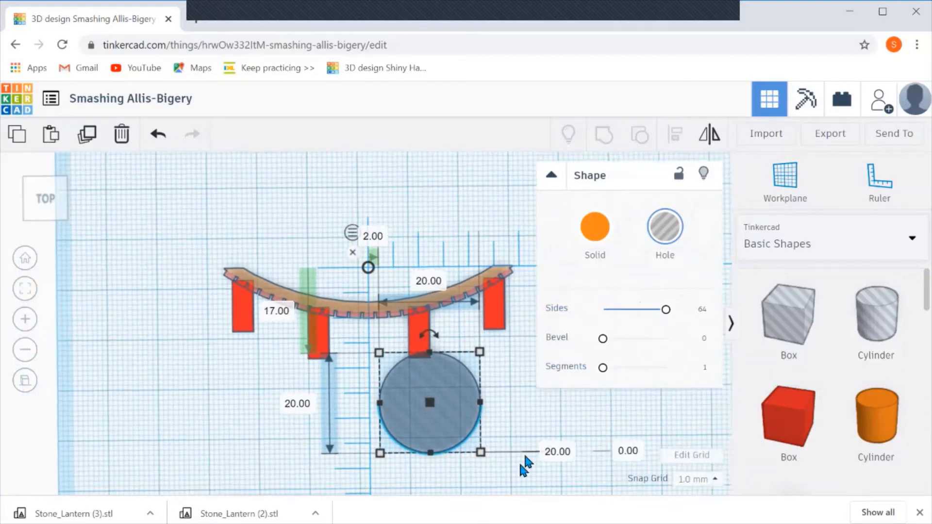
{"action": "middle_click_drag", "start_coordinate": [515, 478], "coordinate": [483, 437]}
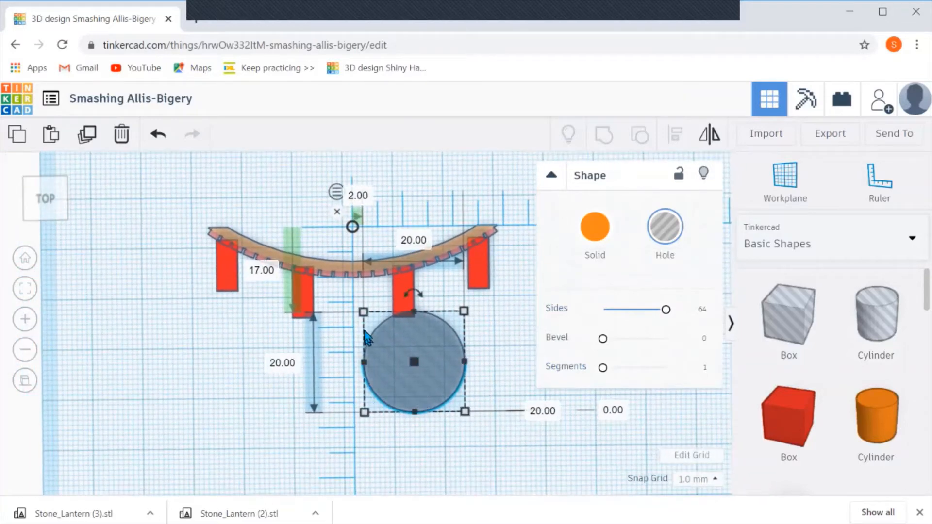
{"action": "left_click", "coordinate": [282, 363]}
{"action": "type", "text": "2"}
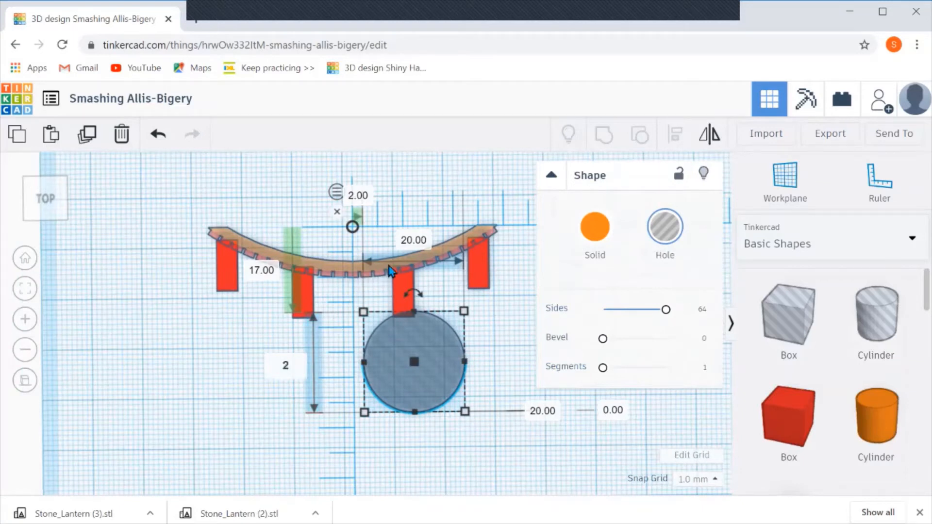
{"action": "key", "text": "Return"}
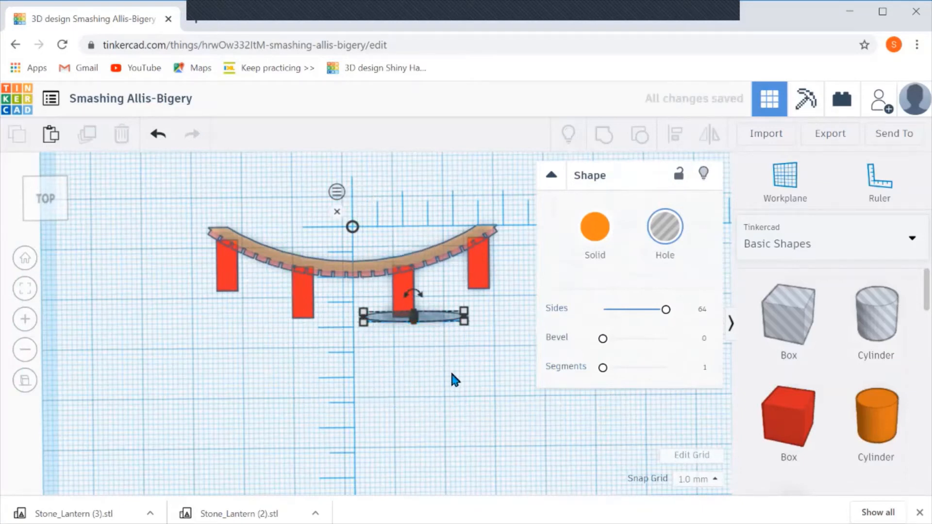
Set the cylinder hole's sideways width to 2 mm and deselect it
{"action": "left_click", "coordinate": [452, 373]}
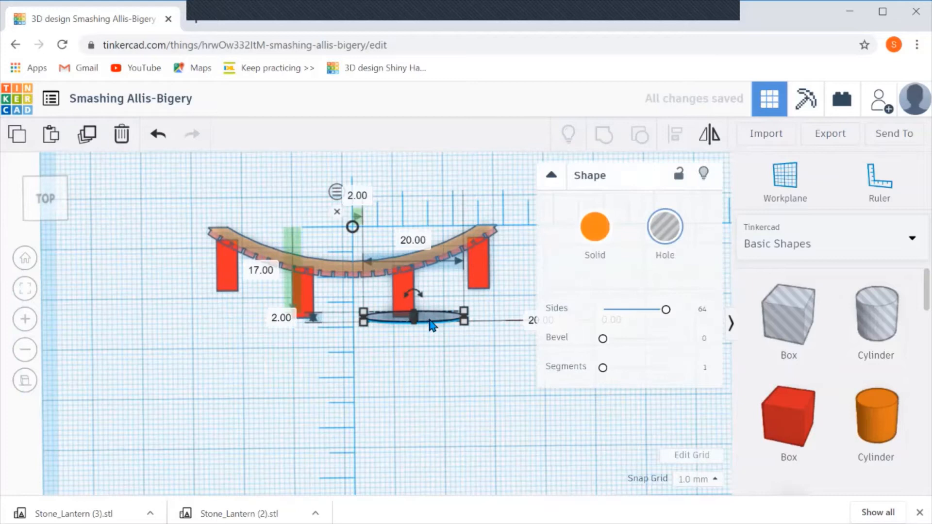
{"action": "left_click", "coordinate": [413, 240]}
{"action": "type", "text": "2"}
{"action": "key", "text": "Return"}
{"action": "left_click", "coordinate": [451, 380]}
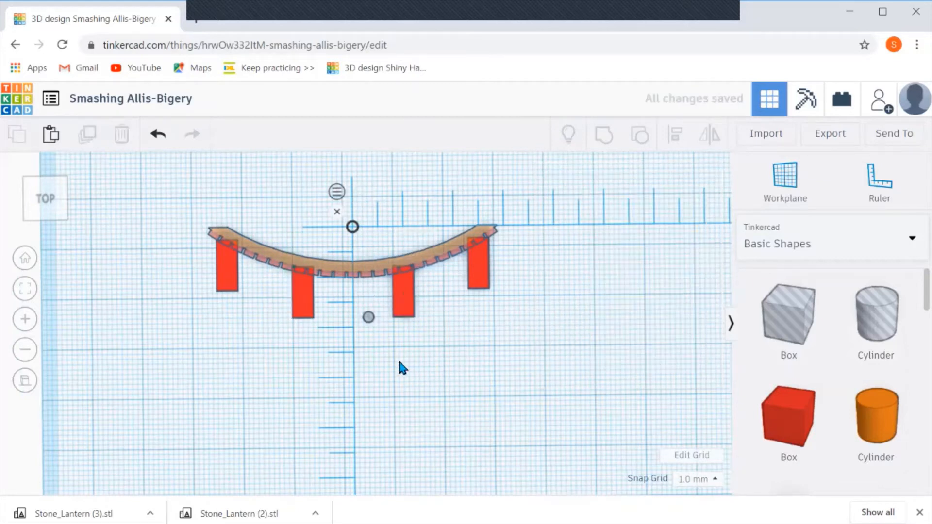
Move the cylinder hole clear of the posts, about 13 mm sideways and 36 mm forward of the ruler origin, and set its height to 5 mm
{"action": "right_click_drag", "start_coordinate": [376, 325], "coordinate": [375, 292]}
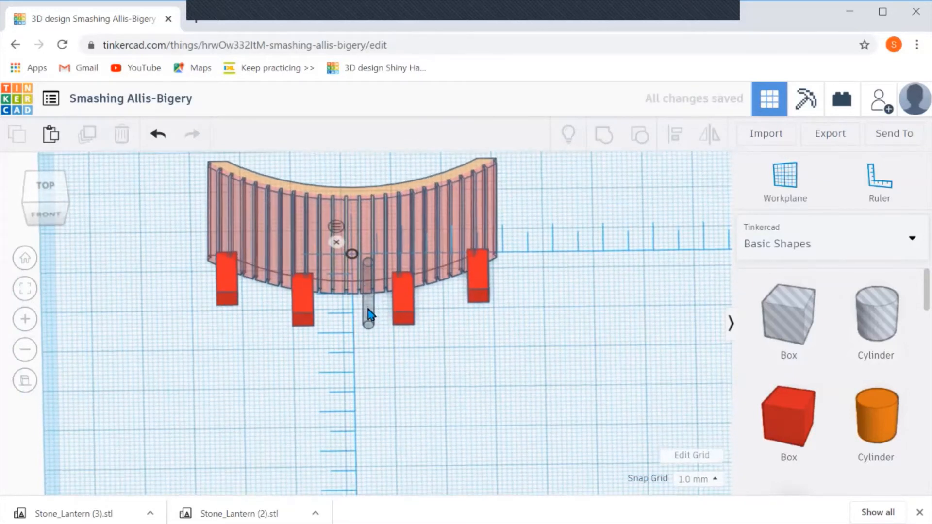
{"action": "left_click_drag", "start_coordinate": [367, 315], "coordinate": [432, 386]}
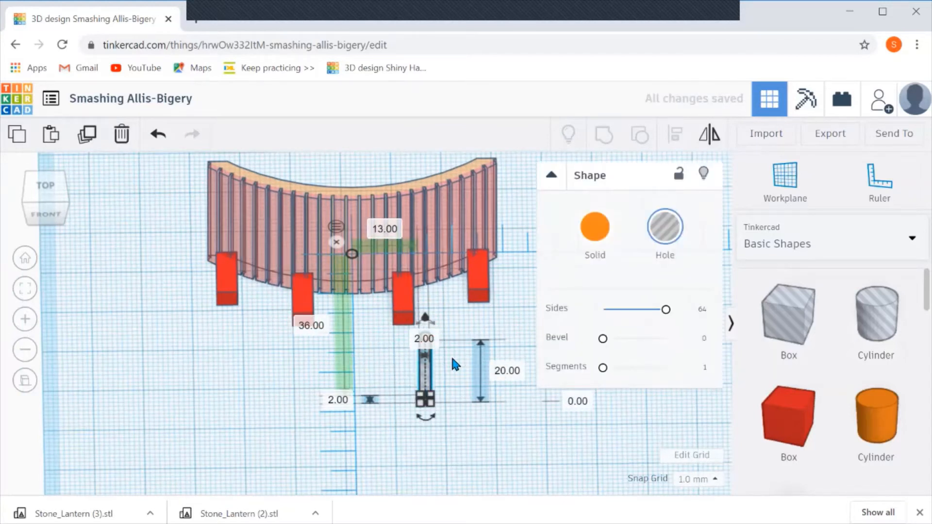
{"action": "left_click", "coordinate": [498, 373]}
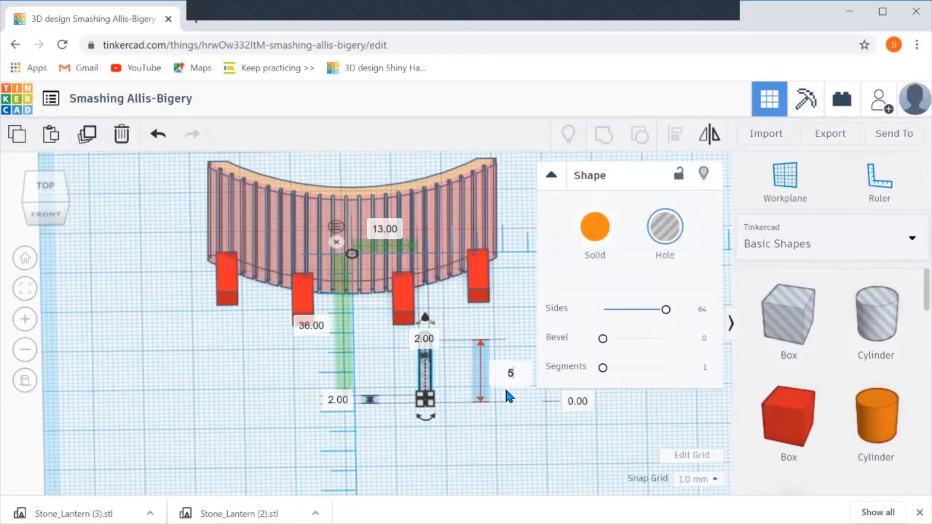
{"action": "type", "text": "5"}
{"action": "key", "text": "Return"}
{"action": "left_click", "coordinate": [483, 419]}
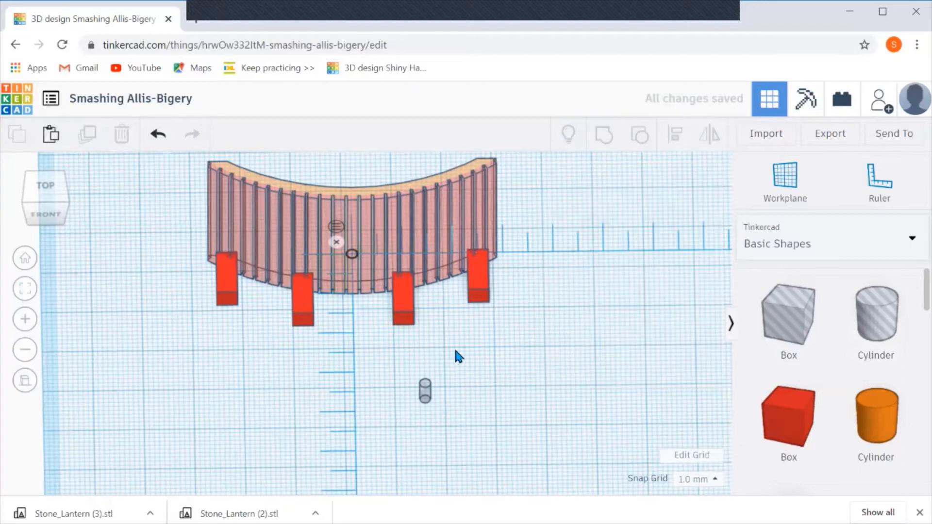
Rotate the cylinder hole 90° so it lies flat, pointing front to back like the posts
{"action": "left_click", "coordinate": [425, 390]}
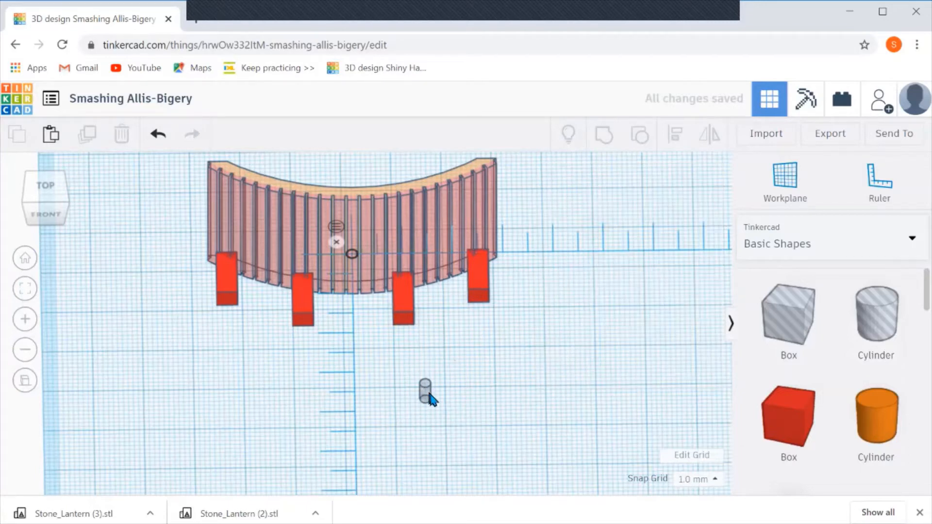
{"action": "right_click_drag", "start_coordinate": [454, 427], "coordinate": [578, 410]}
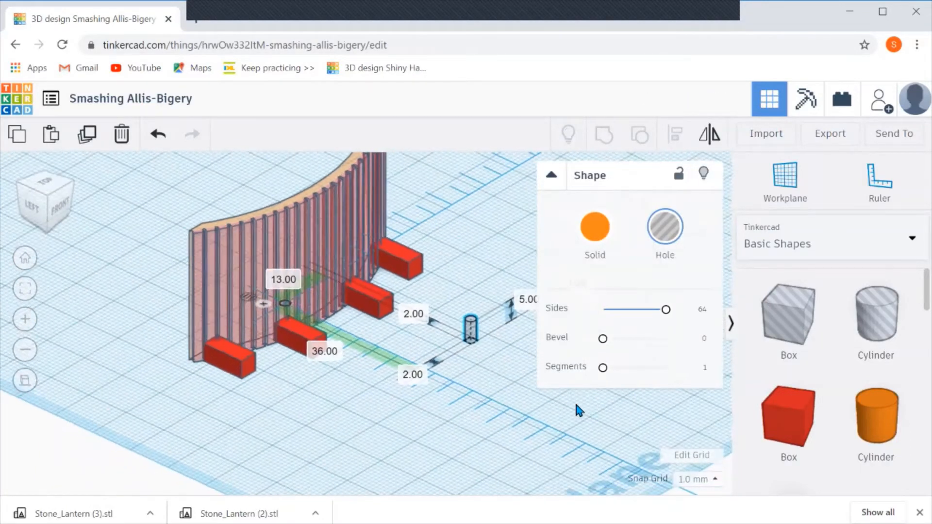
{"action": "left_click_drag", "start_coordinate": [471, 312], "coordinate": [474, 314]}
{"action": "left_click", "coordinate": [475, 308]}
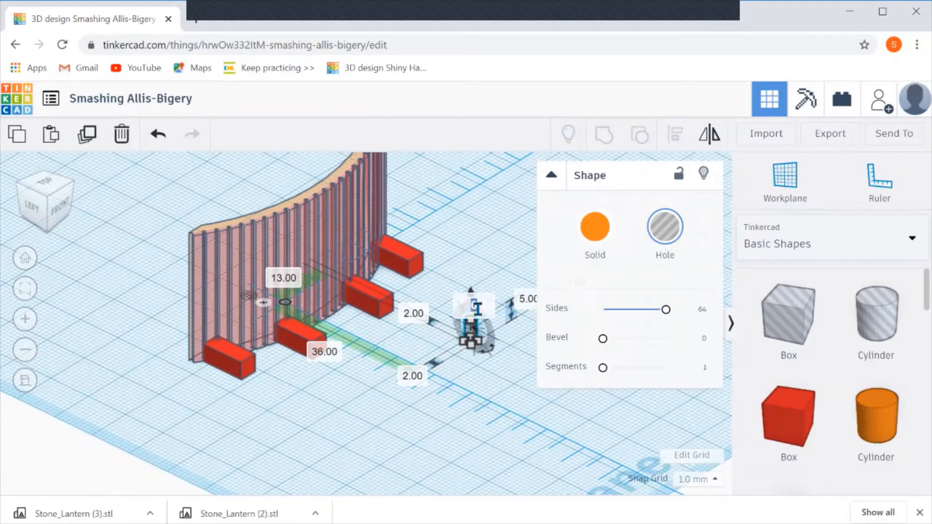
{"action": "type", "text": "90"}
{"action": "key", "text": "Return"}
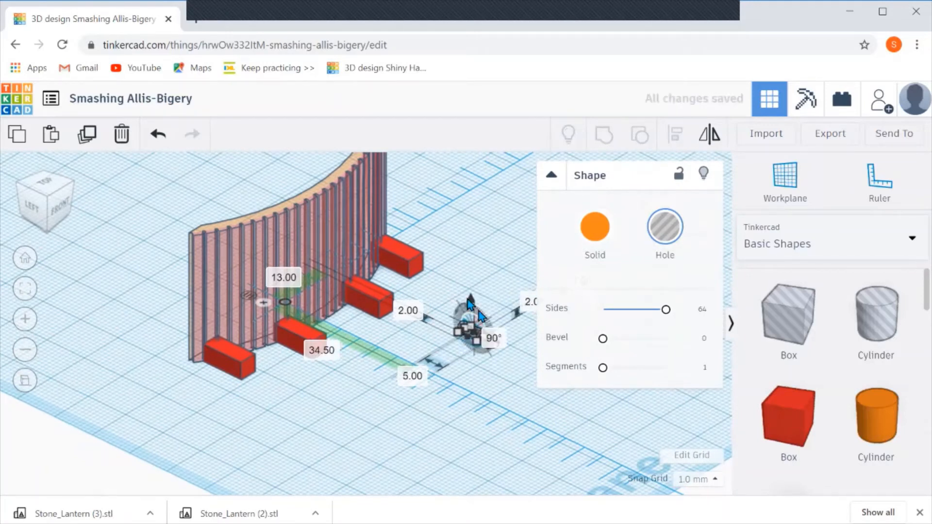
{"action": "left_click", "coordinate": [494, 412]}
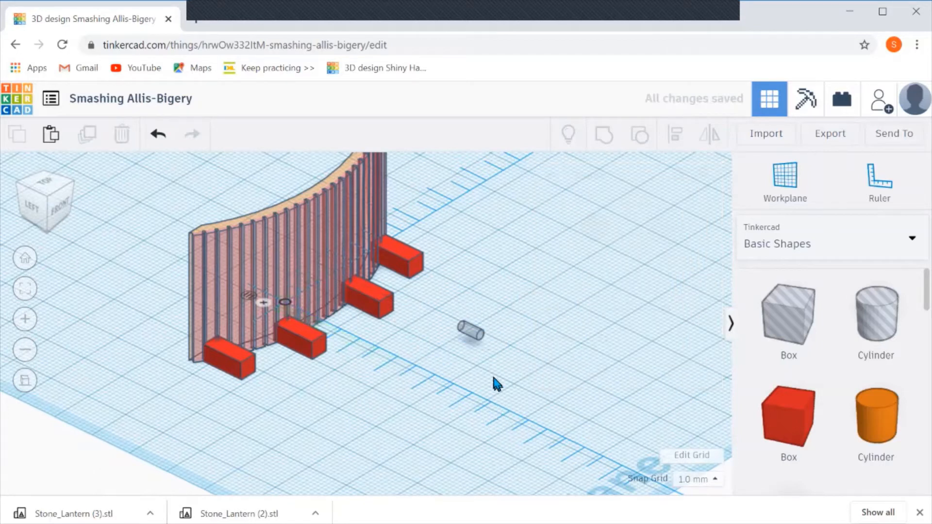
Duplicate the cylinder hole and group one of the two into the right inner post, centred and flush with the end nearest the arch
{"action": "left_click", "coordinate": [473, 337]}
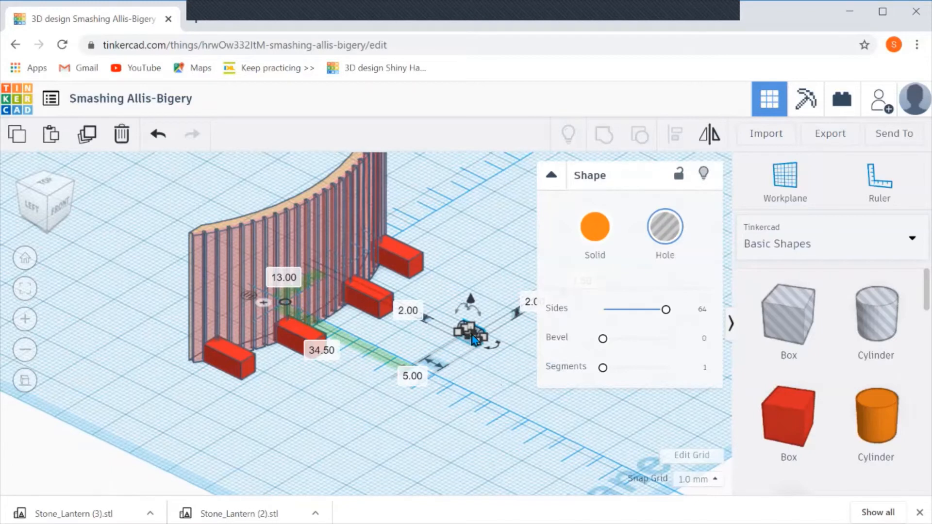
{"action": "left_click_drag", "start_coordinate": [473, 339], "coordinate": [483, 343]}
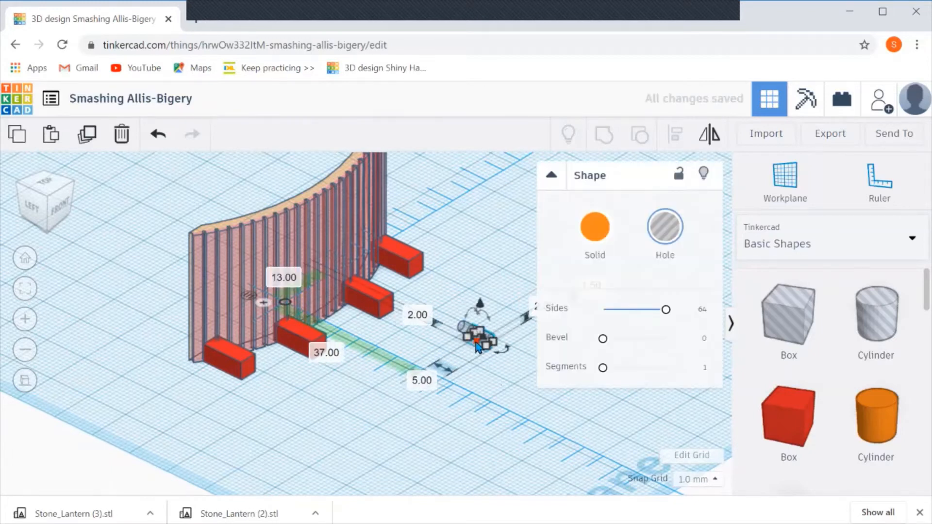
{"action": "left_click", "coordinate": [371, 307], "text": "shift"}
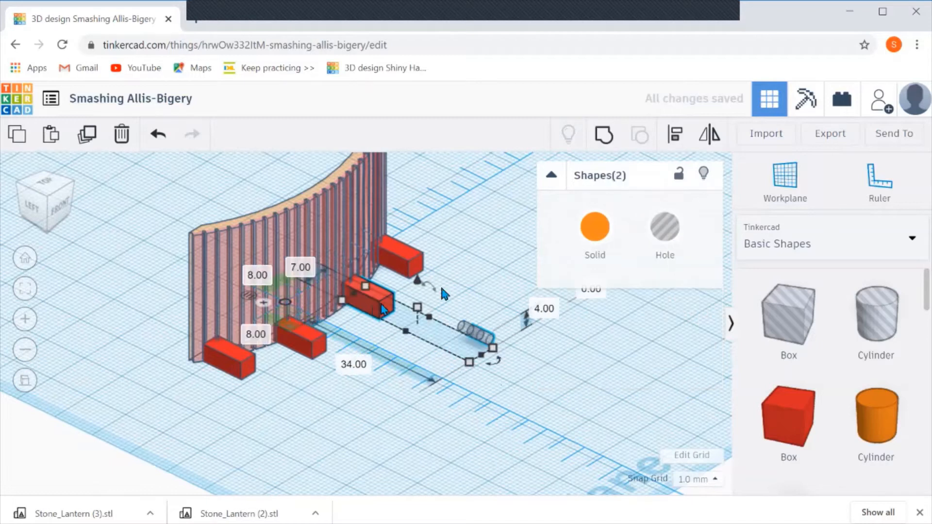
{"action": "left_click", "coordinate": [677, 138]}
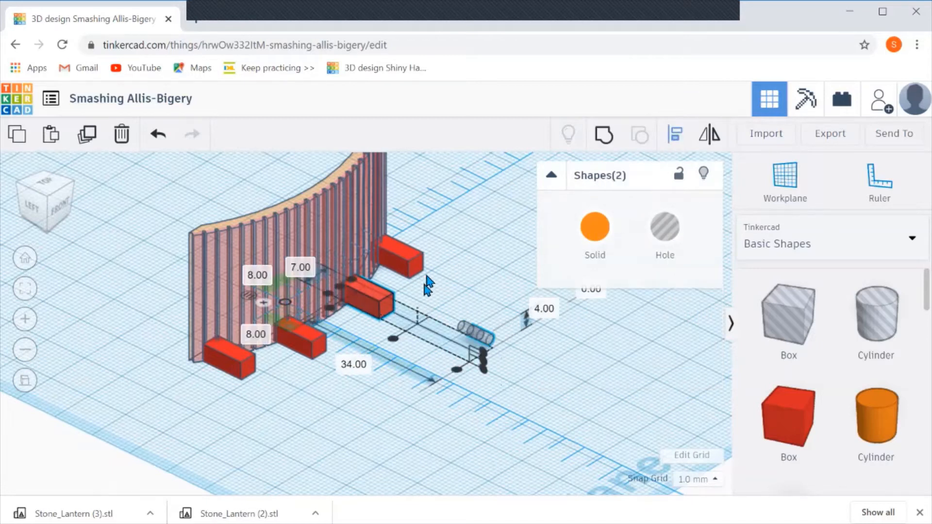
{"action": "left_click", "coordinate": [372, 311]}
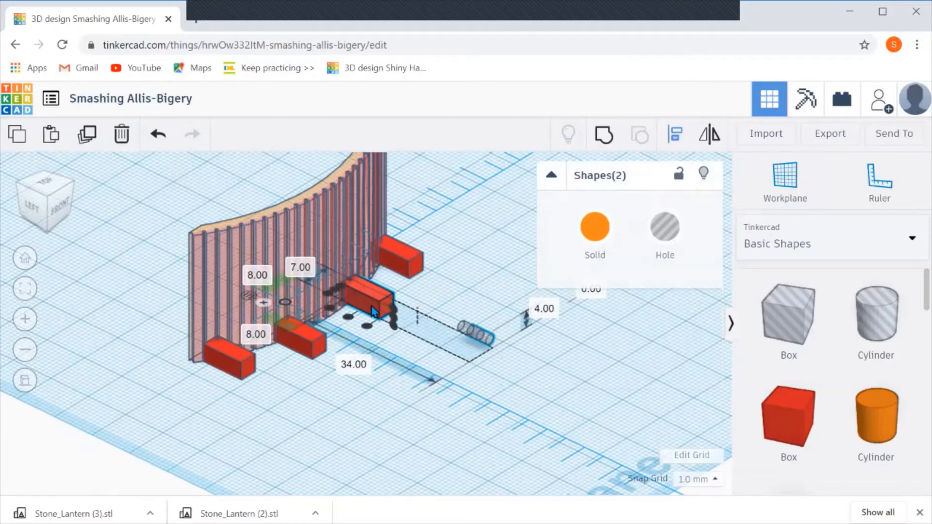
{"action": "left_click", "coordinate": [394, 324]}
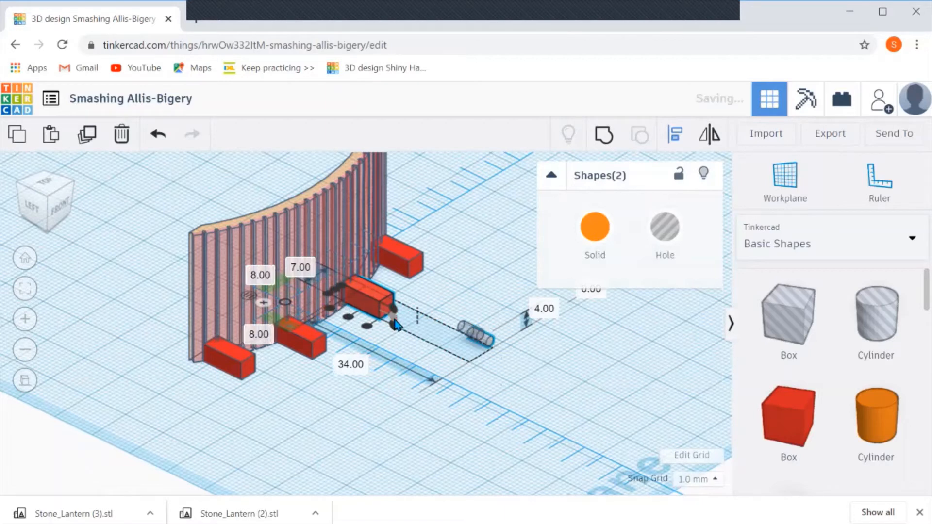
{"action": "left_click", "coordinate": [336, 292]}
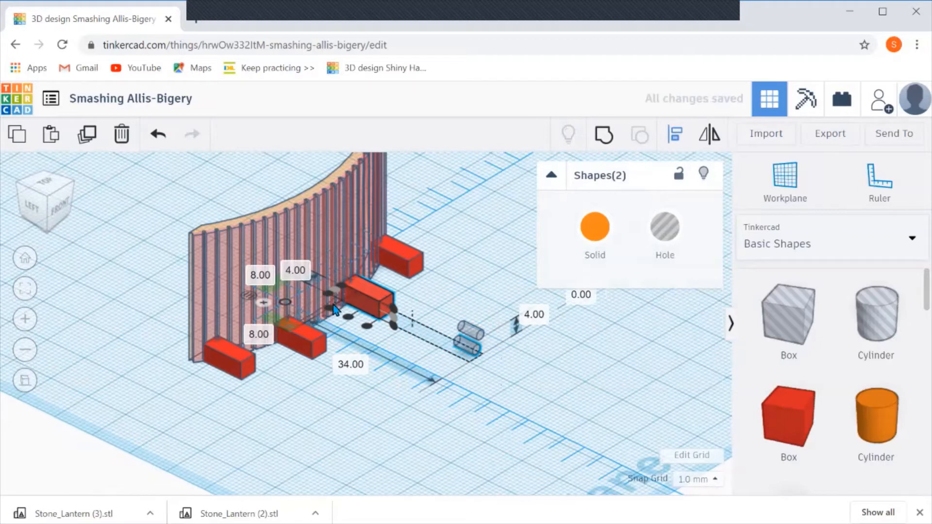
{"action": "left_click", "coordinate": [331, 311]}
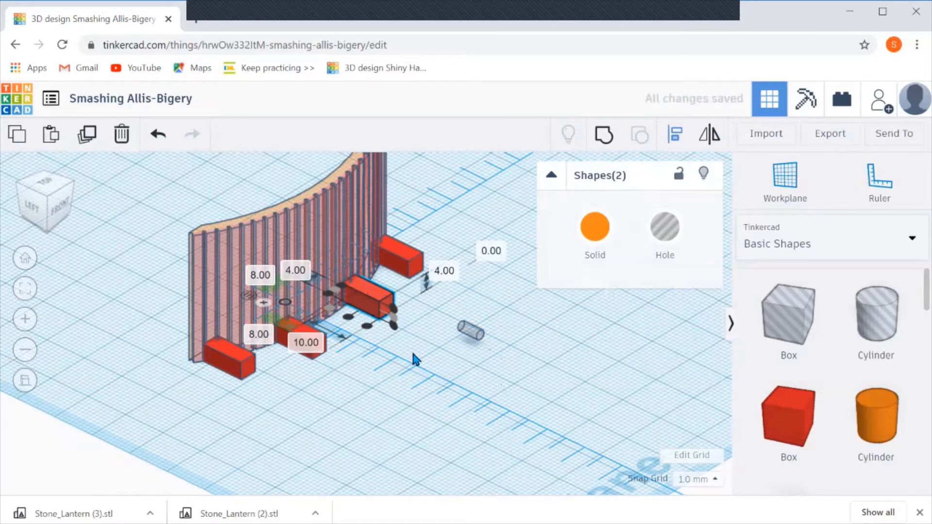
{"action": "left_click", "coordinate": [602, 137]}
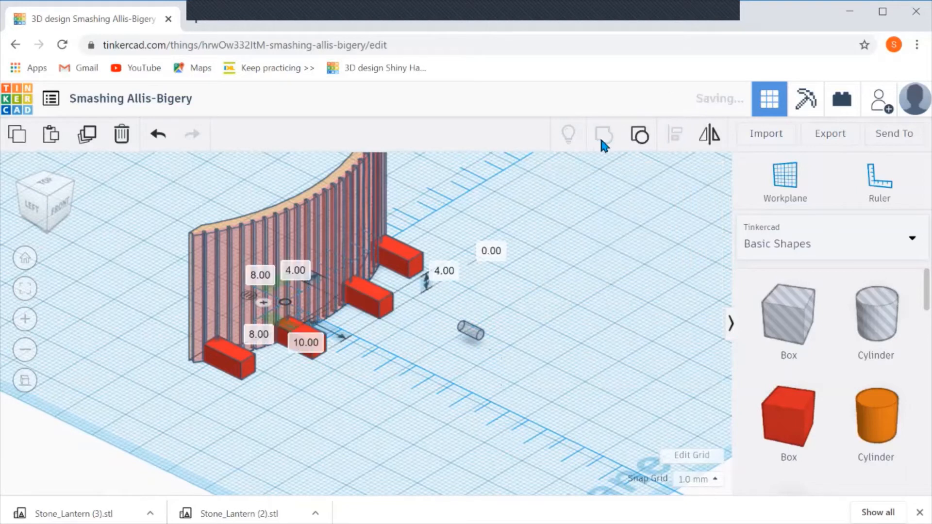
{"action": "left_click", "coordinate": [411, 383]}
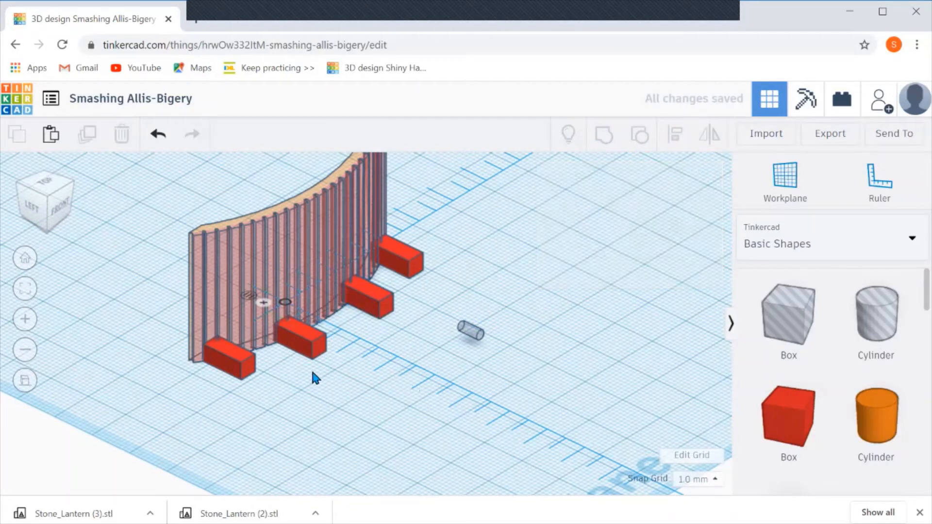
Align the remaining cylinder hole with the left inner post, centred and flush with the end nearest the arch, and group them
{"action": "left_click", "coordinate": [310, 348]}
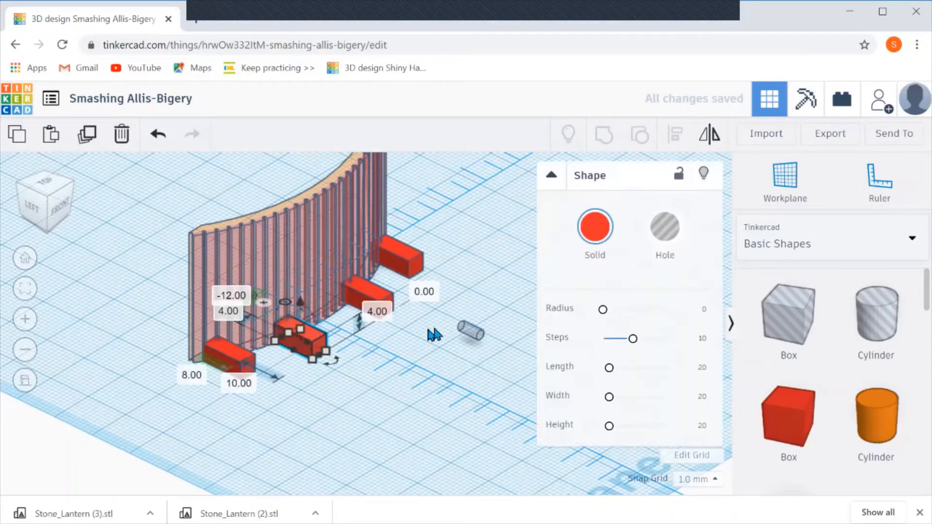
{"action": "left_click", "coordinate": [467, 333], "text": "shift"}
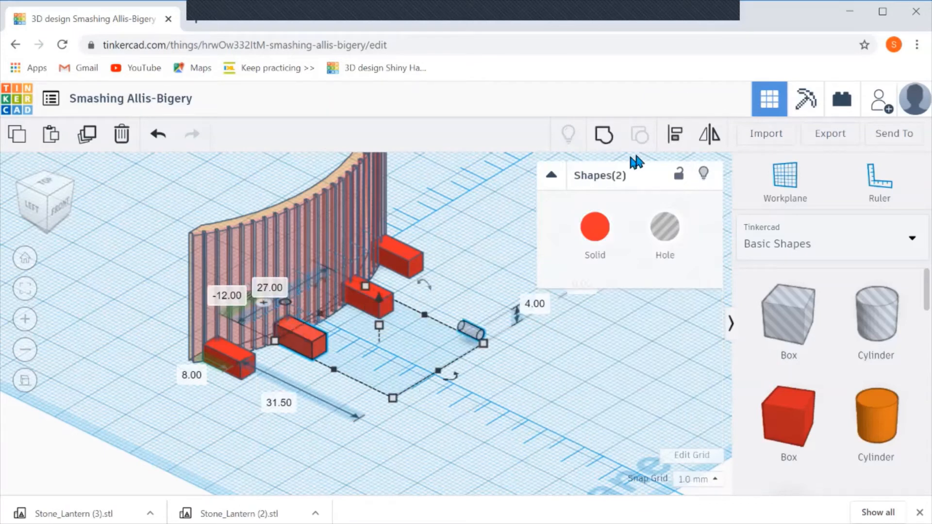
{"action": "left_click", "coordinate": [673, 141]}
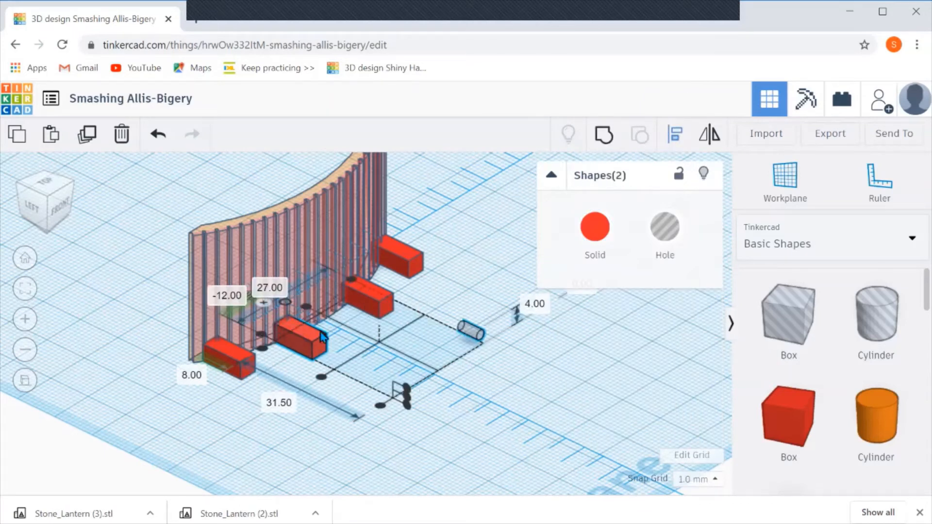
{"action": "left_click", "coordinate": [270, 336]}
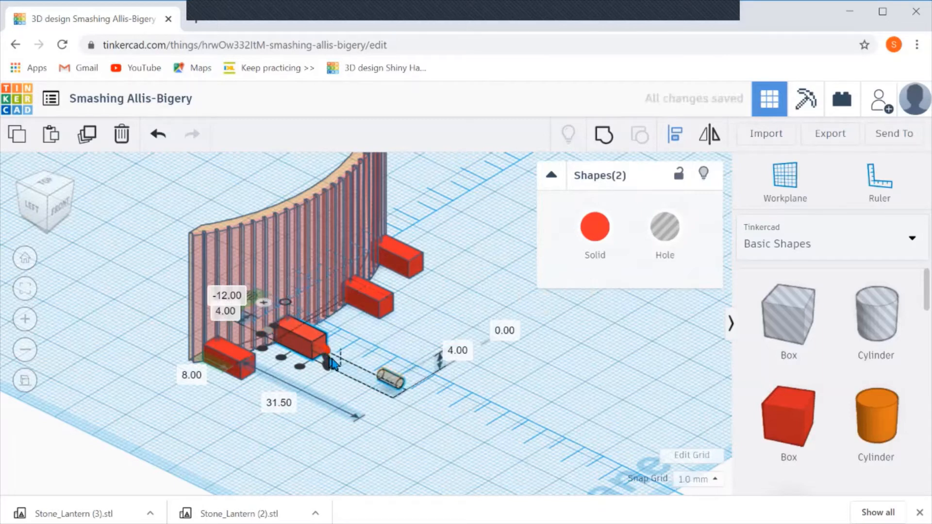
{"action": "left_click", "coordinate": [265, 354]}
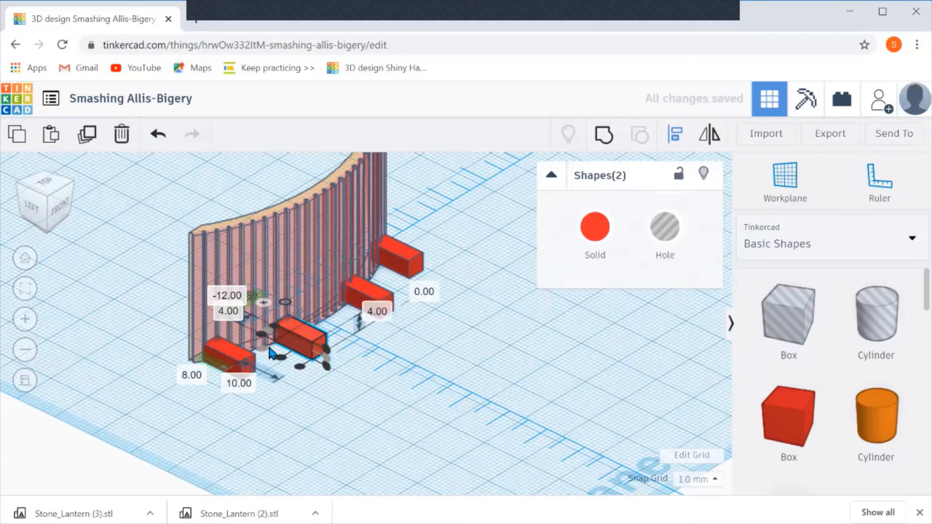
{"action": "left_click", "coordinate": [597, 138]}
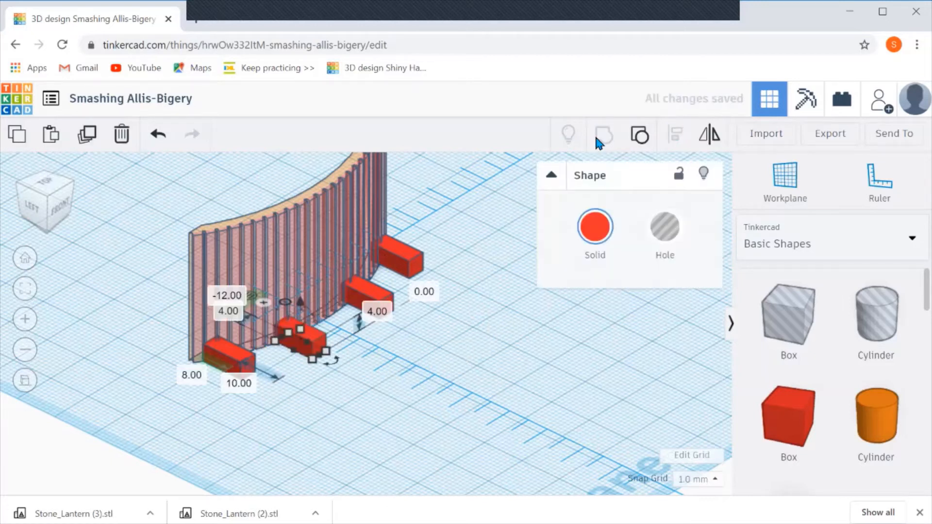
{"action": "left_click", "coordinate": [455, 359]}
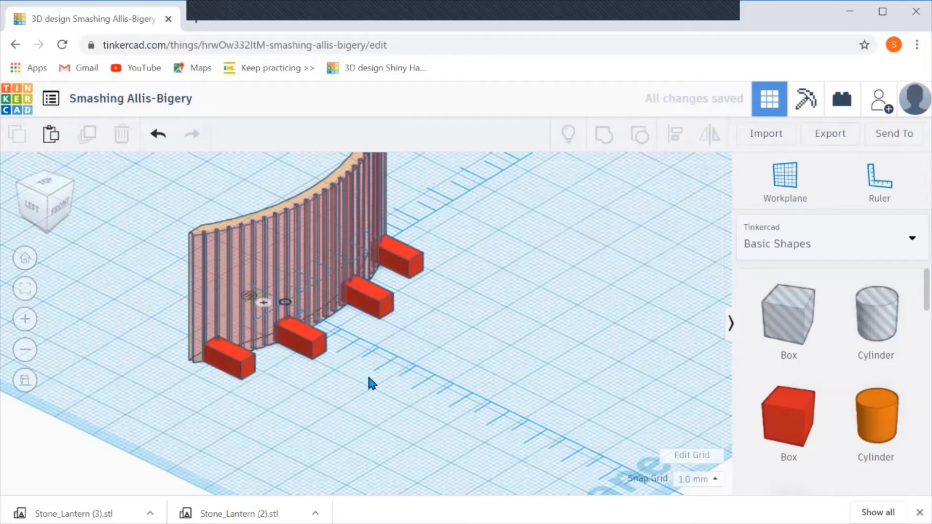
Make all four posts transparent so the holes inside the inner posts can be checked
{"action": "right_click_drag", "start_coordinate": [368, 373], "coordinate": [237, 418]}
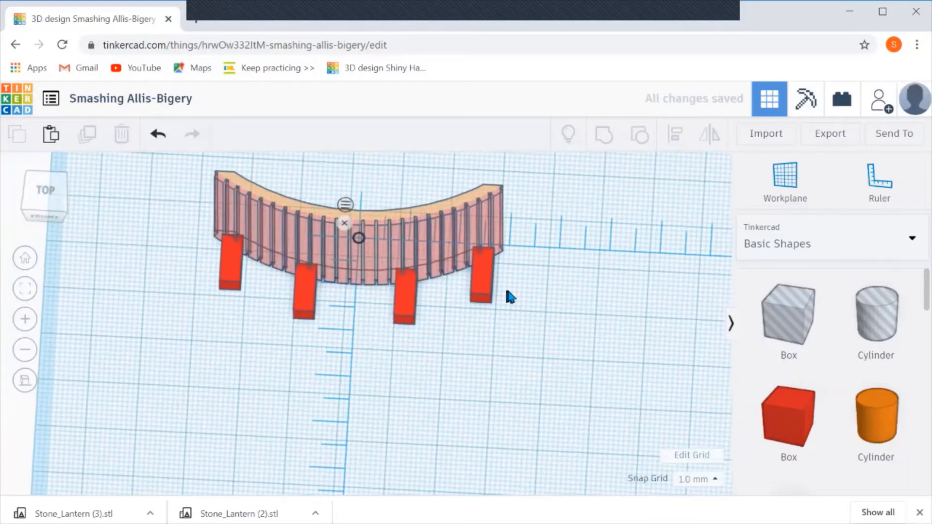
{"action": "left_click_drag", "start_coordinate": [517, 298], "coordinate": [234, 340]}
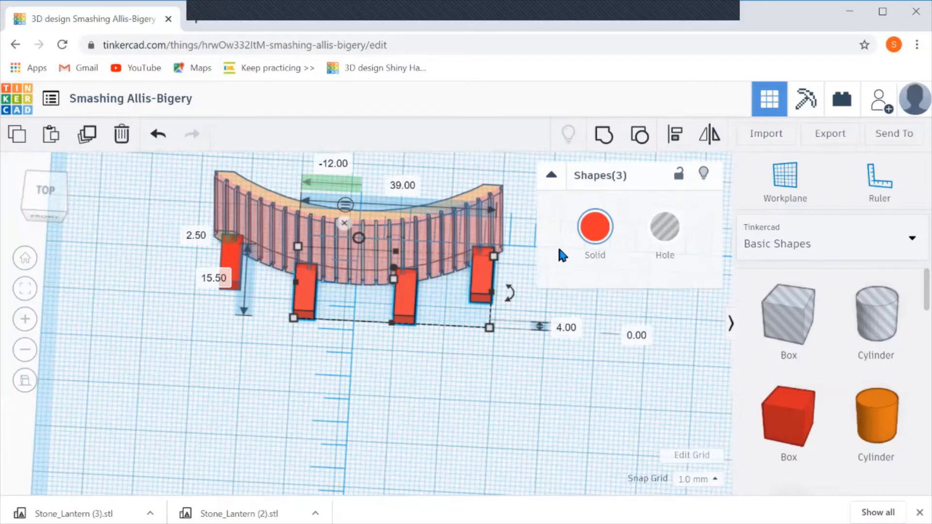
{"action": "left_click", "coordinate": [594, 232]}
{"action": "left_click", "coordinate": [816, 428]}
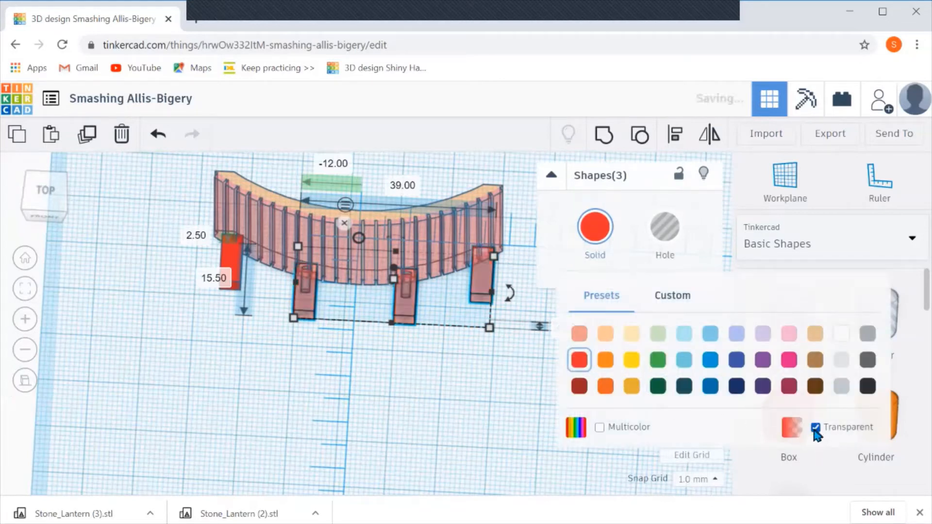
{"action": "left_click", "coordinate": [432, 414]}
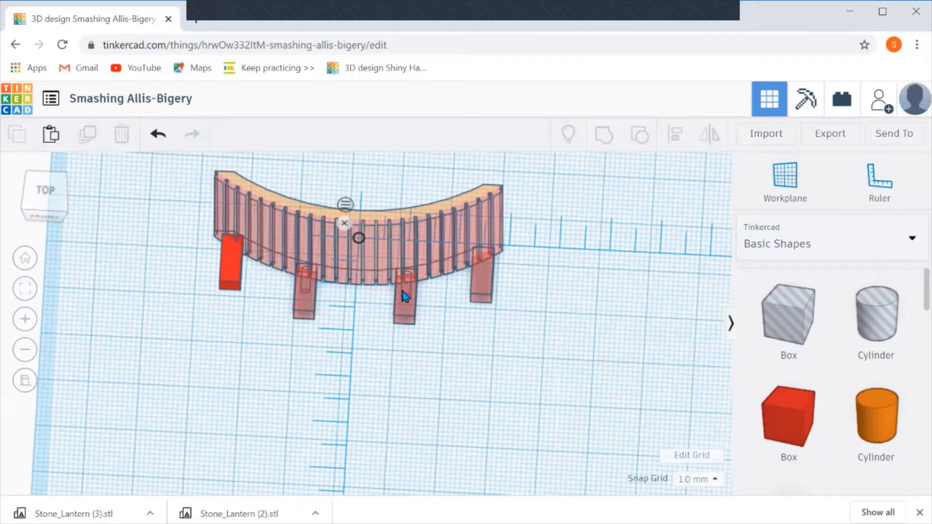
{"action": "left_click", "coordinate": [234, 284]}
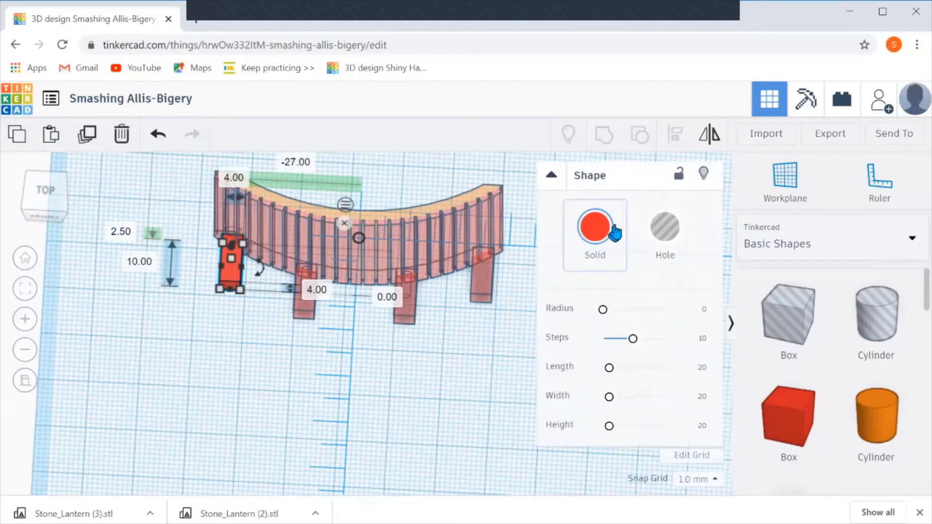
{"action": "left_click", "coordinate": [602, 237]}
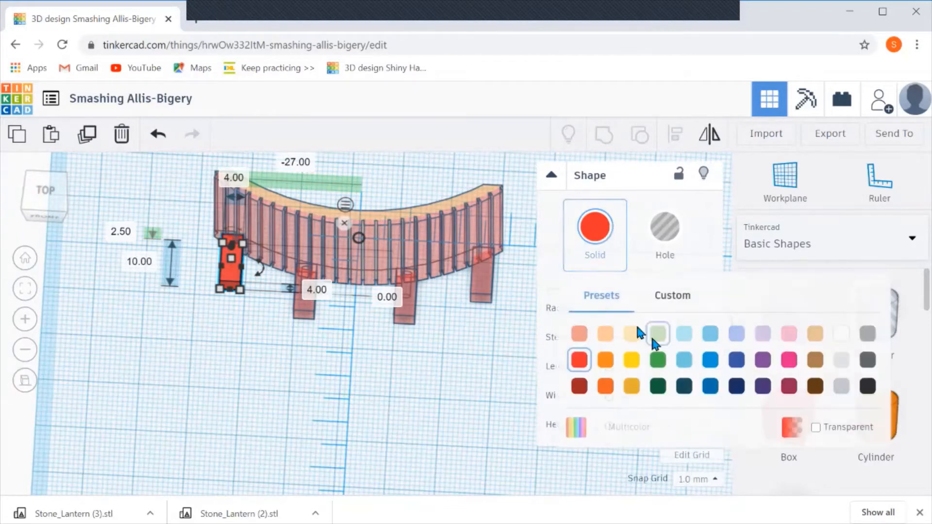
{"action": "left_click", "coordinate": [815, 427]}
{"action": "left_click", "coordinate": [373, 416]}
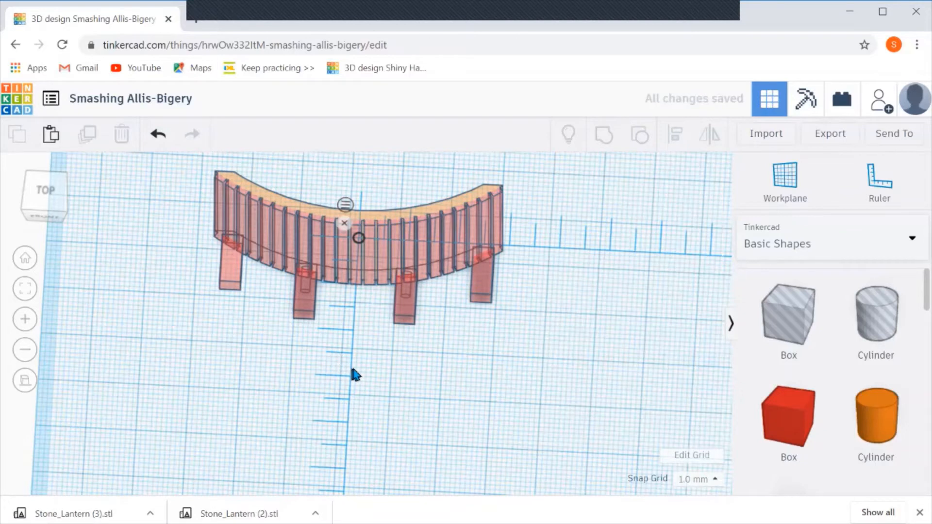
Duplicate the right outer post and place the copy in front of the bridge, about 19 mm across and 38 mm forward of the ruler origin
{"action": "right_click_drag", "start_coordinate": [351, 370], "coordinate": [364, 343]}
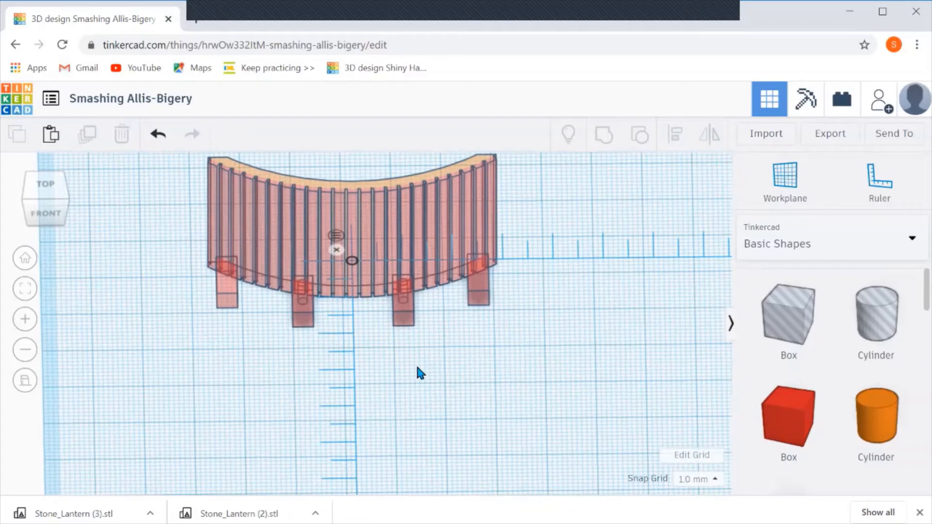
{"action": "left_click", "coordinate": [478, 302]}
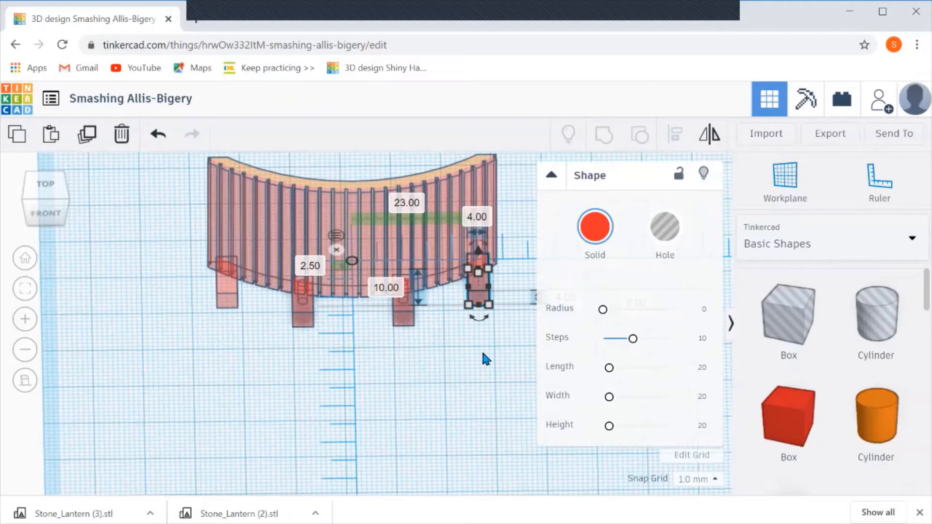
{"action": "key", "text": "Right"}
{"action": "key", "text": "Right"}
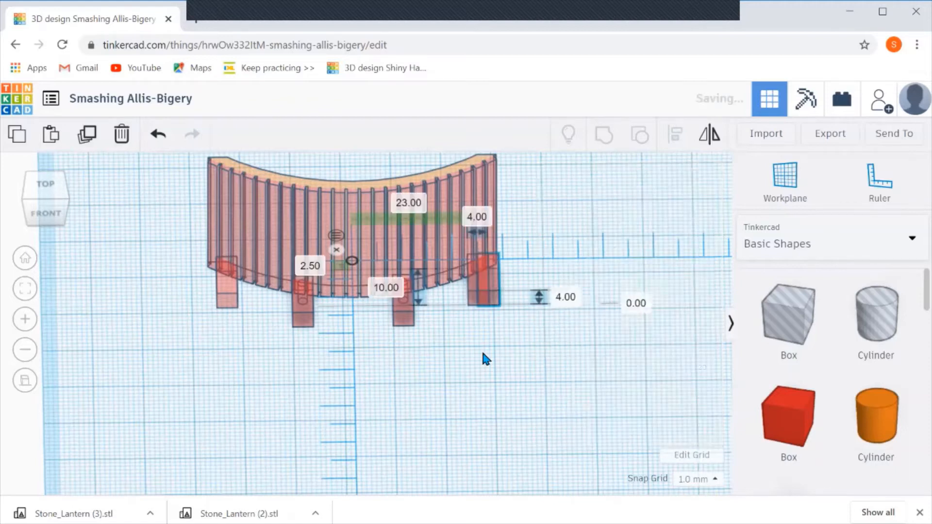
{"action": "left_click_drag", "start_coordinate": [498, 302], "coordinate": [480, 407]}
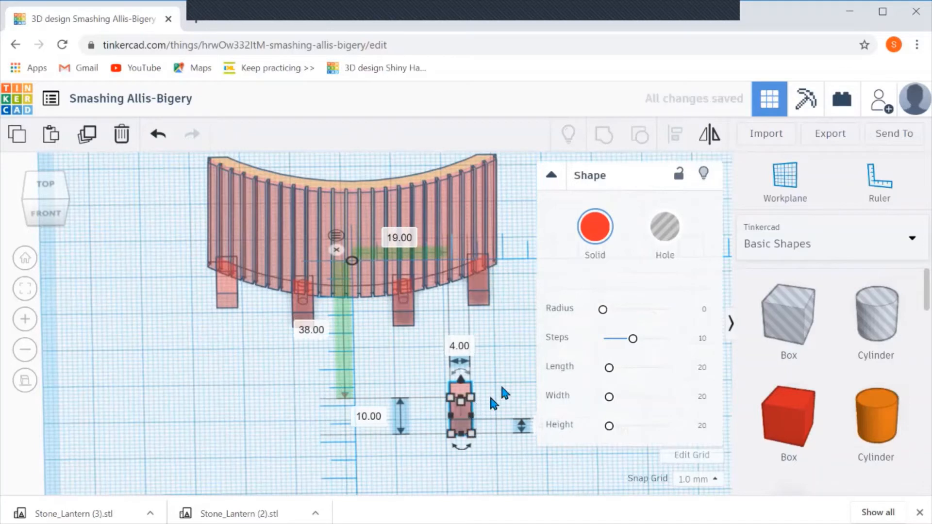
Turn the copied post into a hole and set its width and height to 5 mm each
{"action": "left_click", "coordinate": [663, 238]}
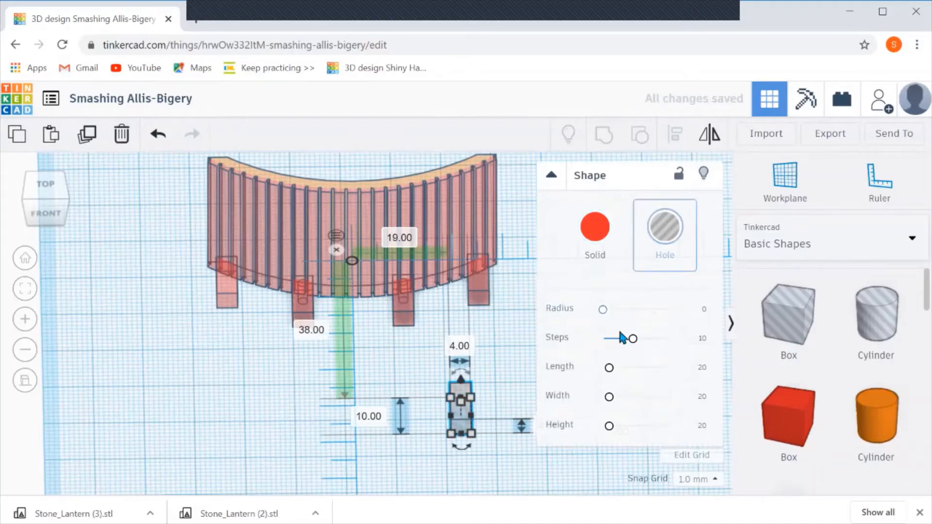
{"action": "left_click", "coordinate": [460, 347]}
{"action": "type", "text": "5"}
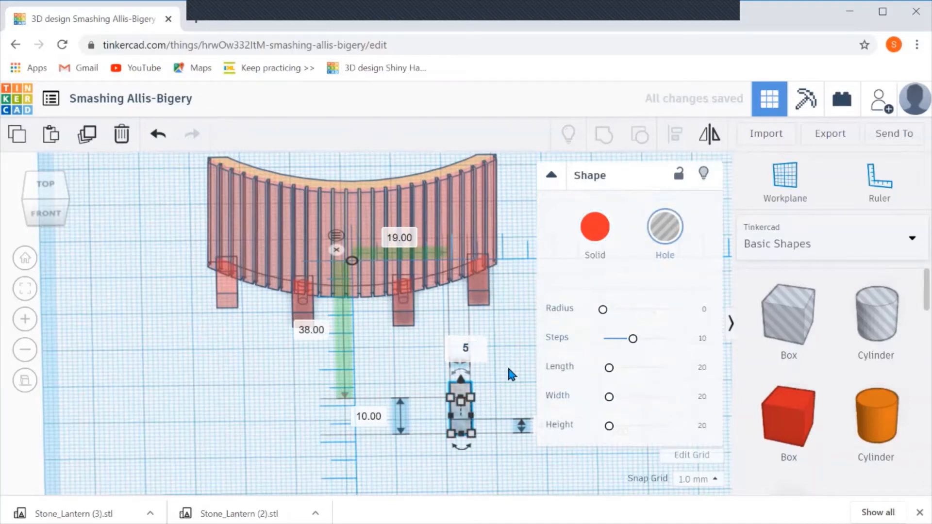
{"action": "key", "text": "Return"}
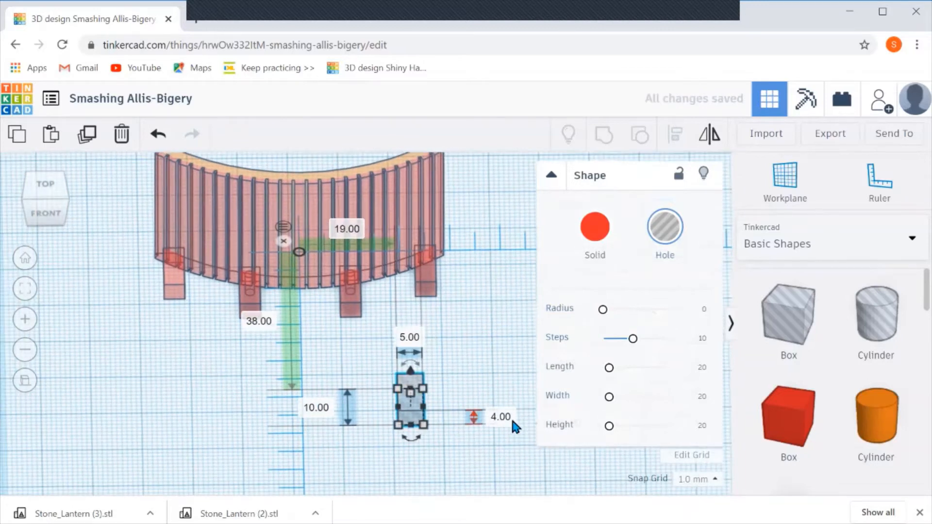
{"action": "left_click", "coordinate": [502, 417]}
{"action": "type", "text": "5"}
{"action": "key", "text": "Return"}
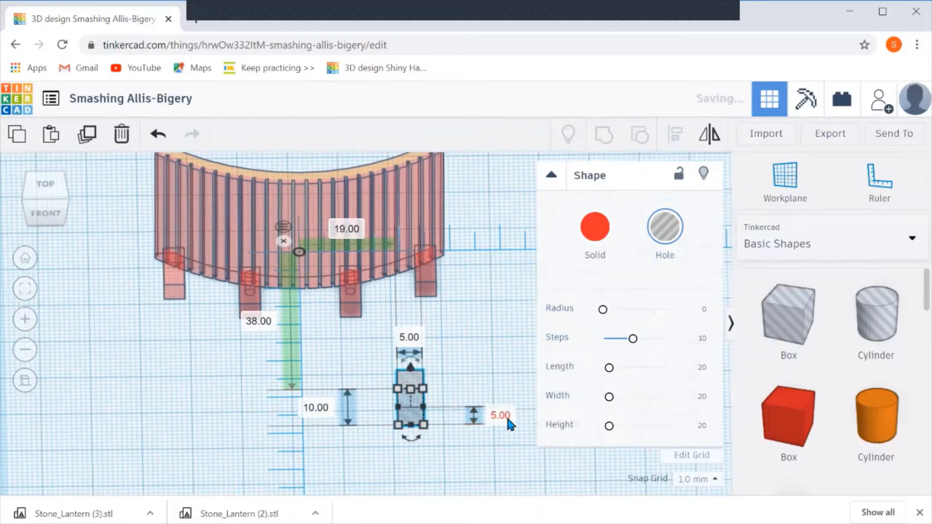
{"action": "left_click", "coordinate": [475, 372]}
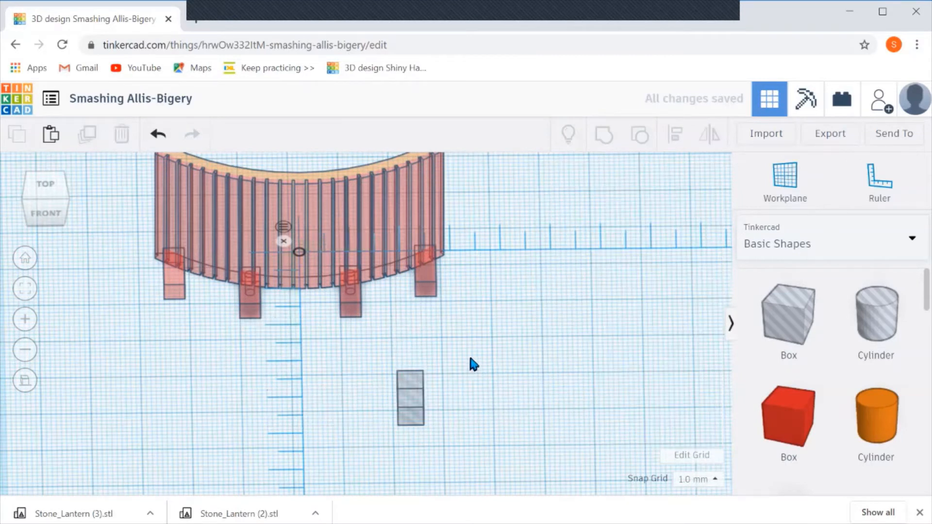
Duplicate the box hole and offset the copy 2.5 mm to the right so the two overlap
{"action": "left_click", "coordinate": [418, 411]}
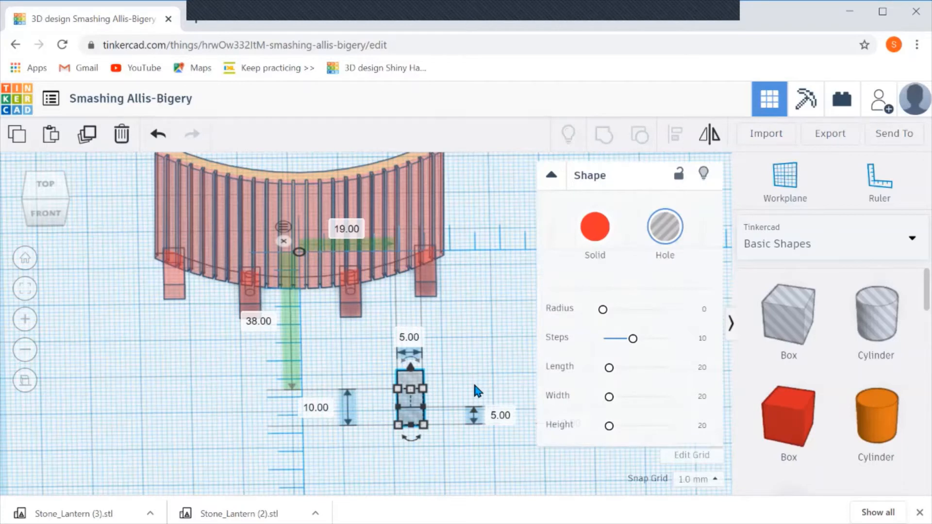
{"action": "key", "text": "Right"}
{"action": "key", "text": "Right"}
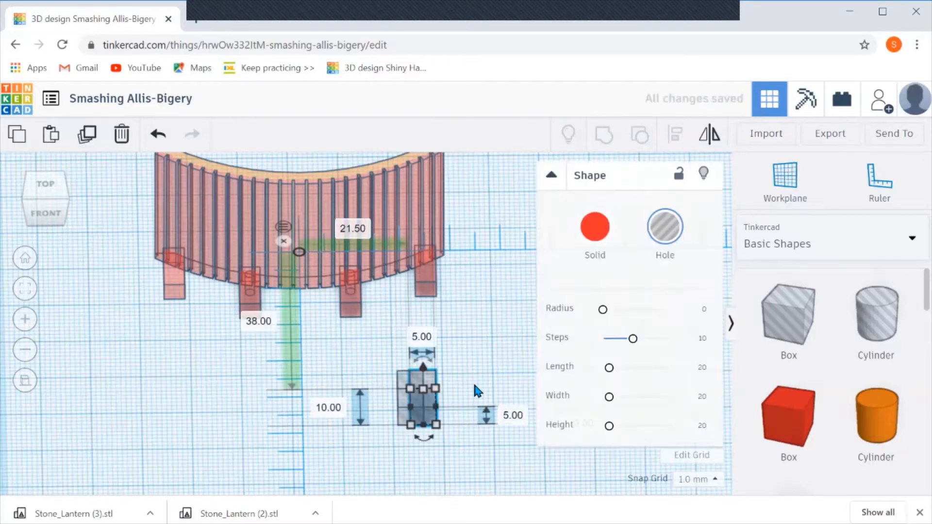
{"action": "left_click", "coordinate": [471, 383]}
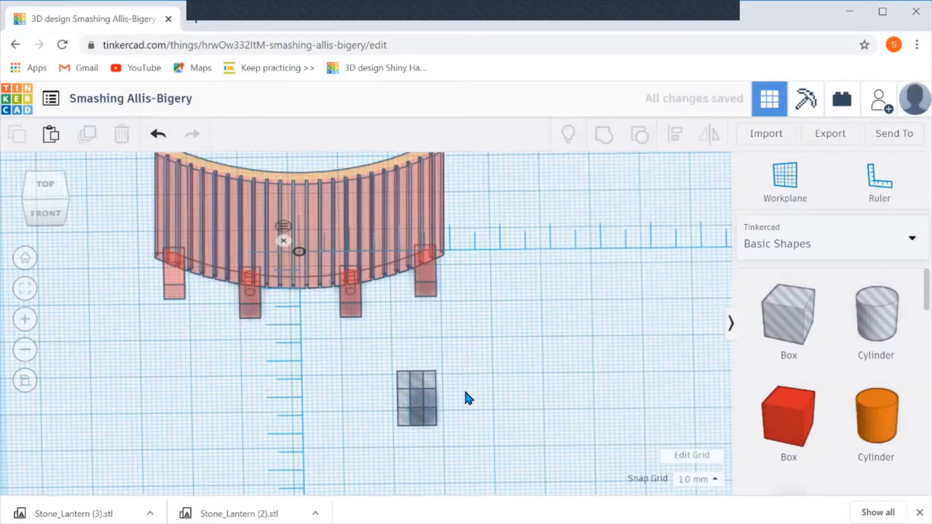
Move the ruler origin forward to just in front of the posts and set the duplicate hole's front-to-back distance from it to 8 mm
{"action": "right_click_drag", "start_coordinate": [464, 395], "coordinate": [467, 418]}
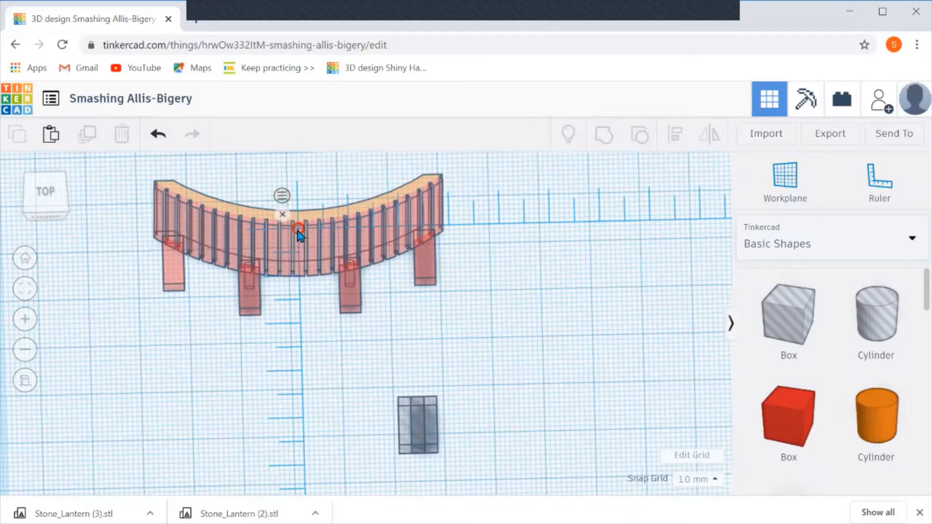
{"action": "left_click_drag", "start_coordinate": [298, 232], "coordinate": [302, 377]}
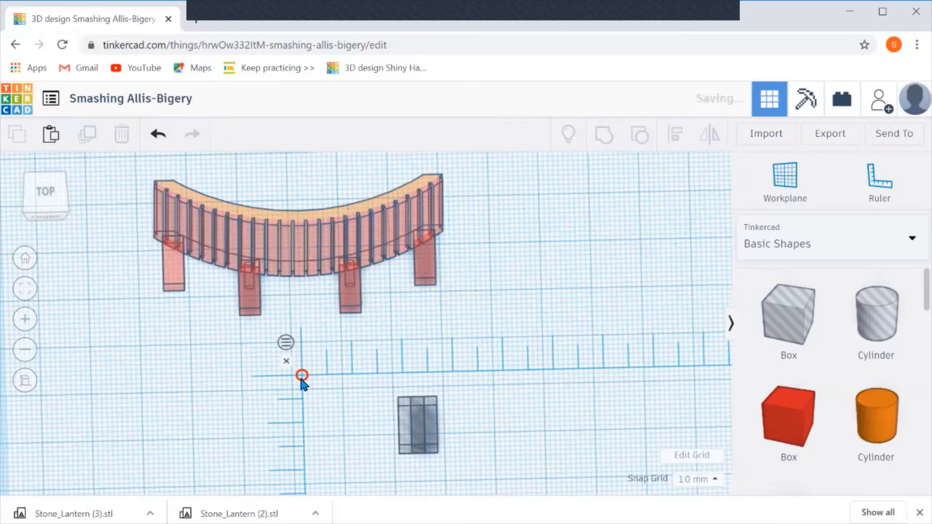
{"action": "left_click", "coordinate": [421, 432]}
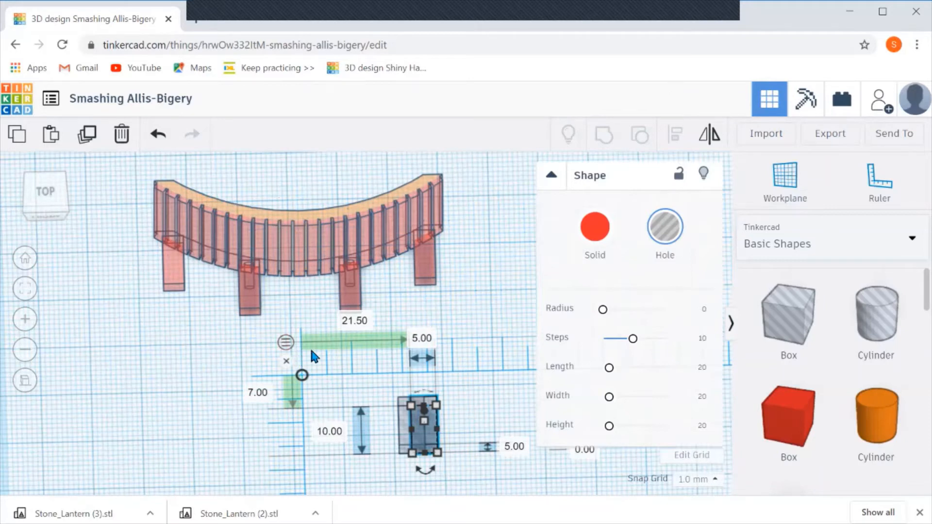
{"action": "left_click", "coordinate": [261, 395]}
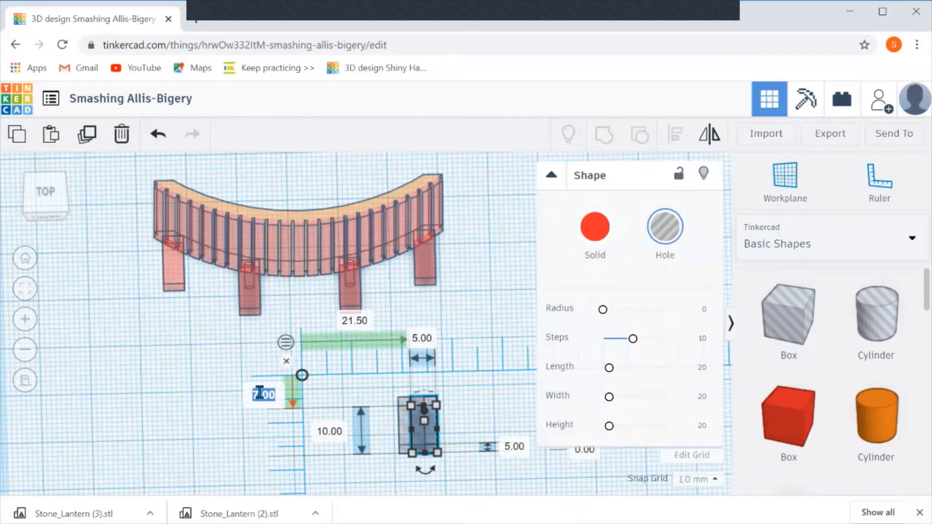
{"action": "key", "text": "BackSpace"}
{"action": "type", "text": "8"}
{"action": "key", "text": "Return"}
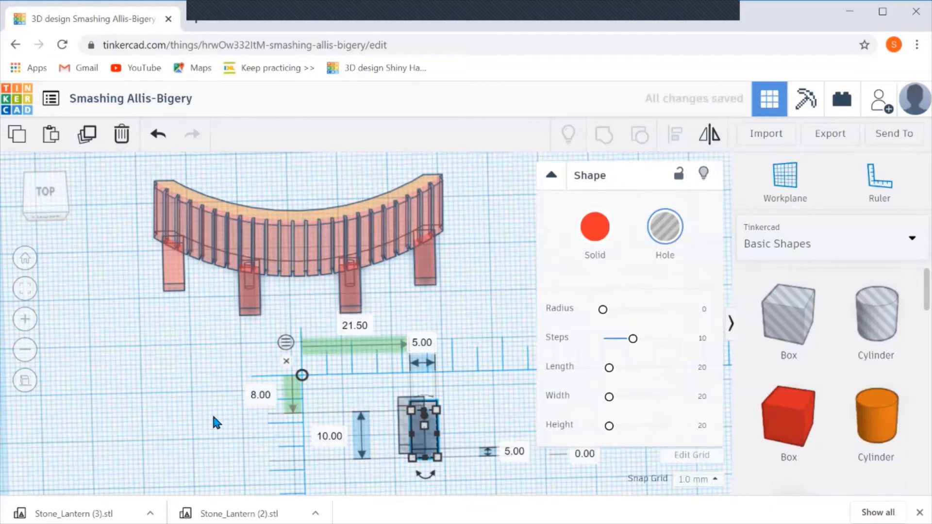
Set the original box hole's front-to-back distance from the ruler origin to 2.5 mm
{"action": "left_click", "coordinate": [400, 431]}
{"action": "left_click", "coordinate": [402, 436]}
{"action": "left_click", "coordinate": [266, 394]}
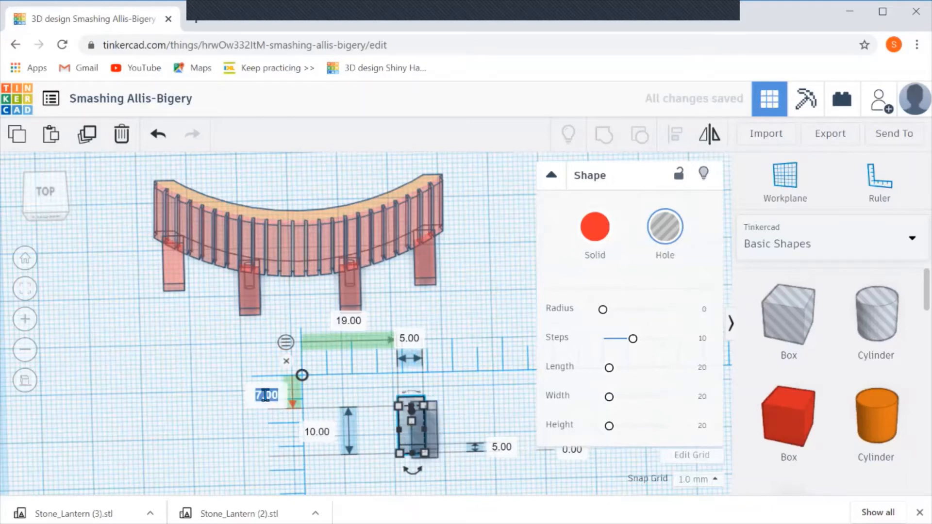
{"action": "type", "text": "2.5"}
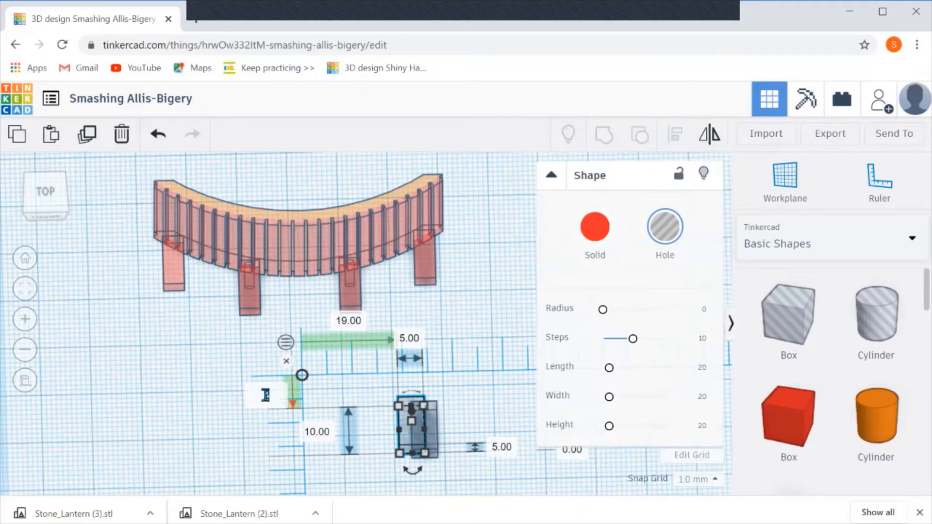
{"action": "key", "text": "Return"}
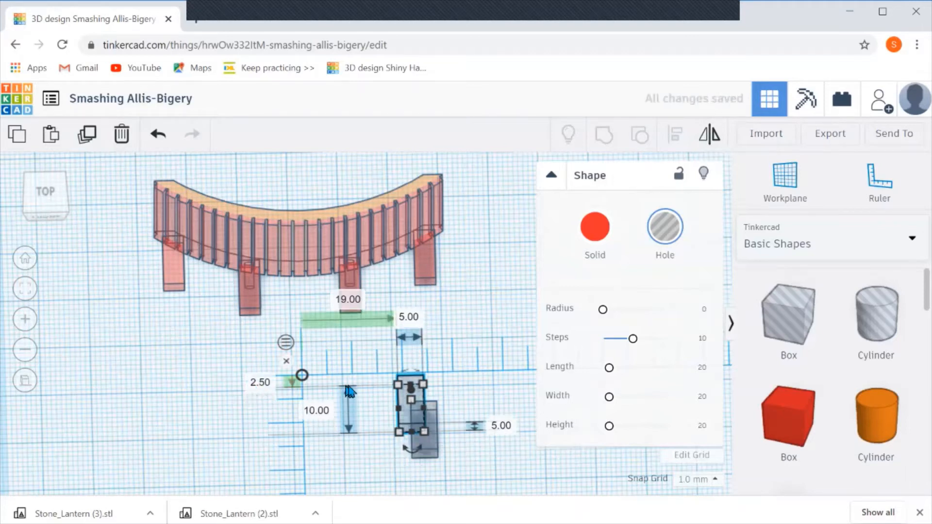
Switch the ruler to midpoint measurement and set the original box hole's sideways distance from the origin to 25 mm
{"action": "left_click", "coordinate": [286, 343]}
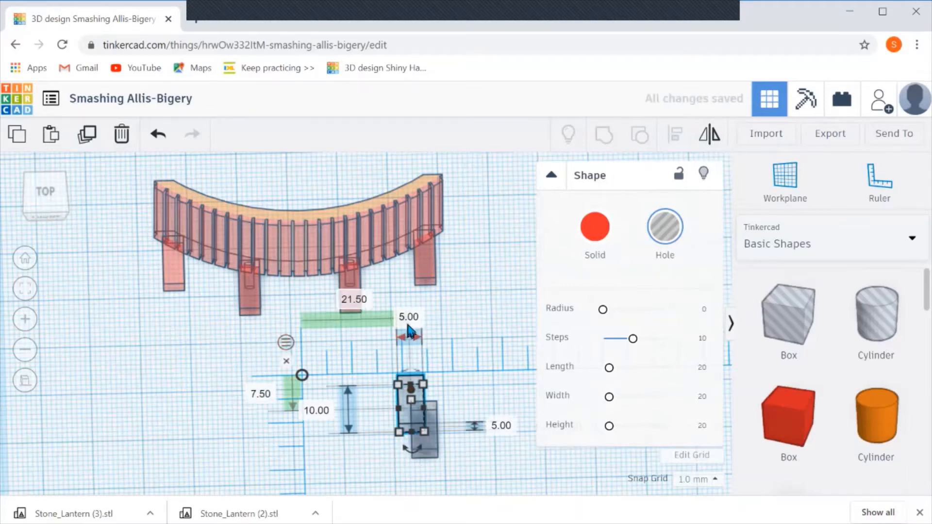
{"action": "left_click", "coordinate": [355, 301]}
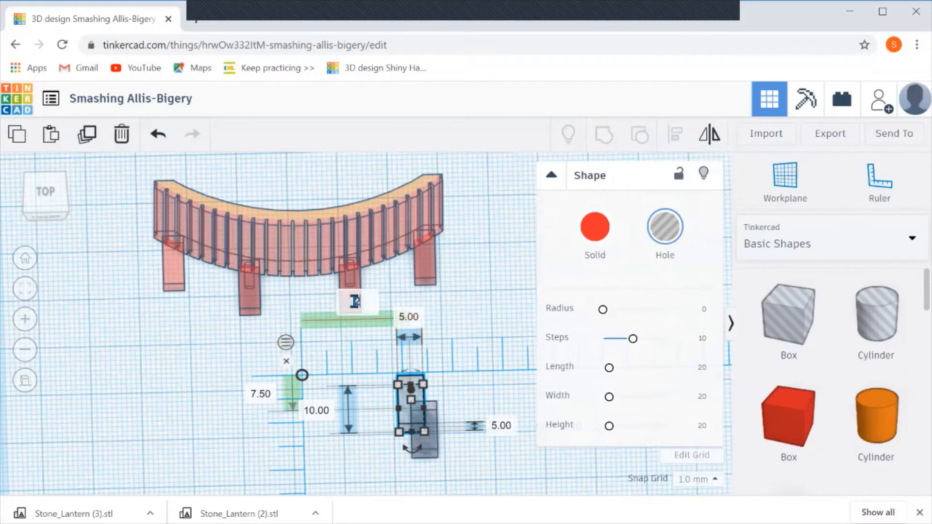
{"action": "type", "text": "25"}
{"action": "key", "text": "Return"}
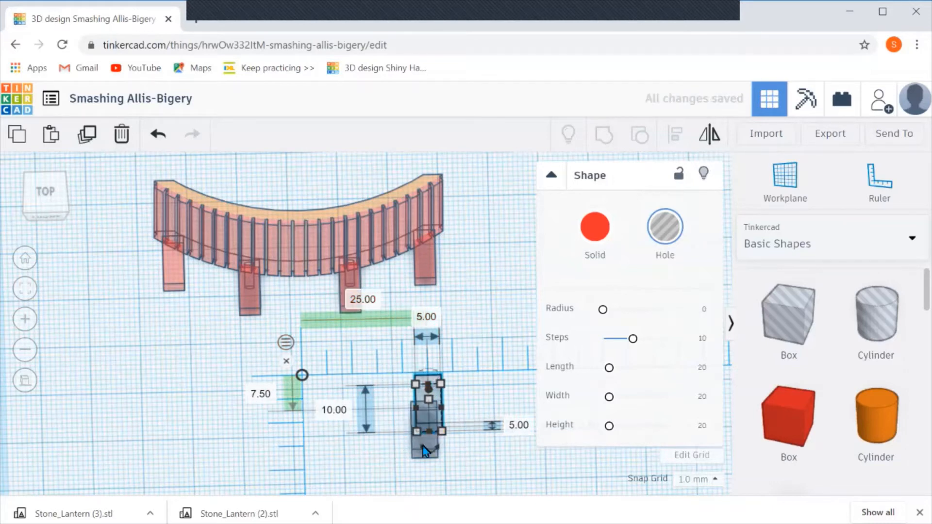
Set the duplicate box hole's sideways midpoint distance from the ruler origin to 10 mm
{"action": "left_click_drag", "start_coordinate": [425, 451], "coordinate": [421, 457]}
{"action": "key", "text": "Escape"}
{"action": "left_click", "coordinate": [421, 456]}
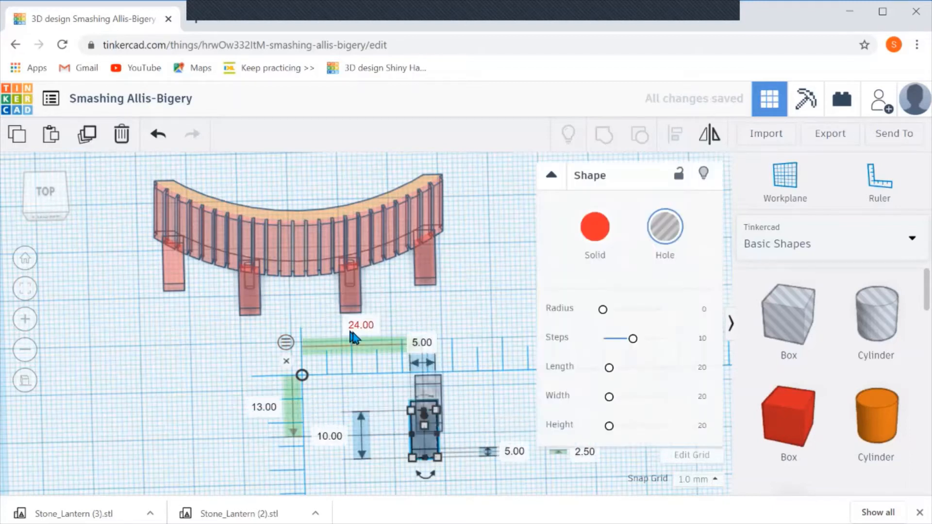
{"action": "type", "text": "20"}
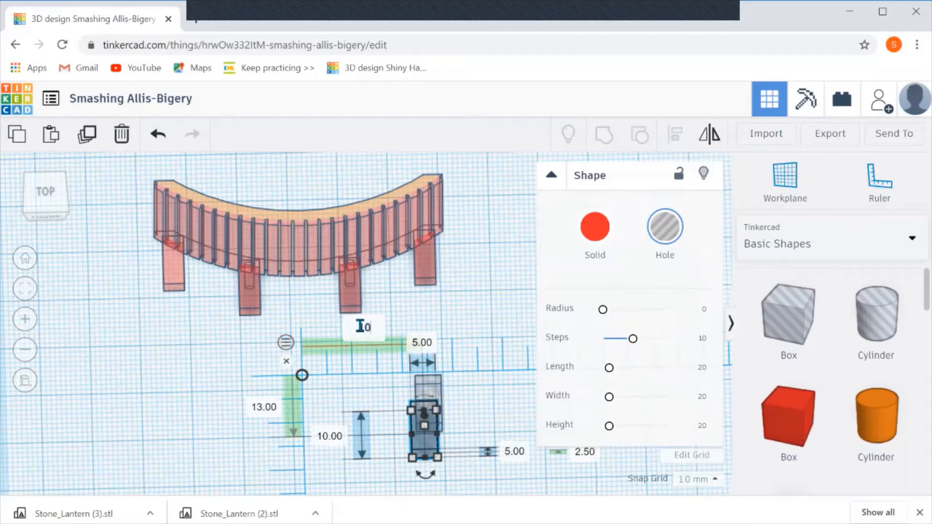
{"action": "key", "text": "Return"}
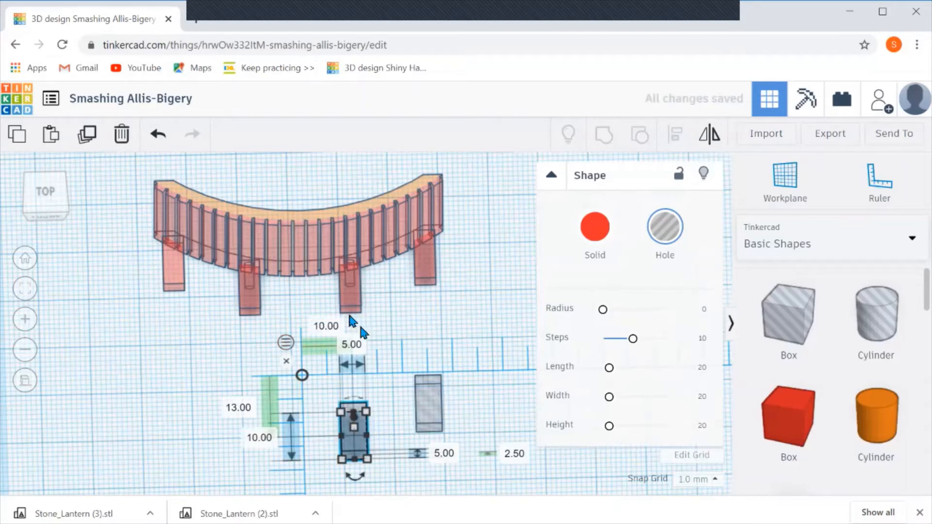
{"action": "left_click", "coordinate": [470, 421]}
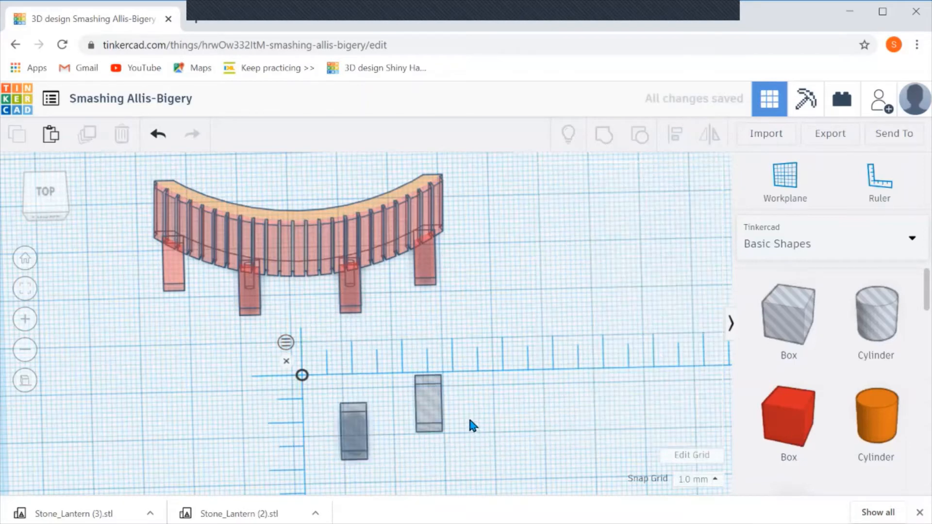
Duplicate the two hole boxes in place, working from the top view
{"action": "left_click", "coordinate": [48, 191]}
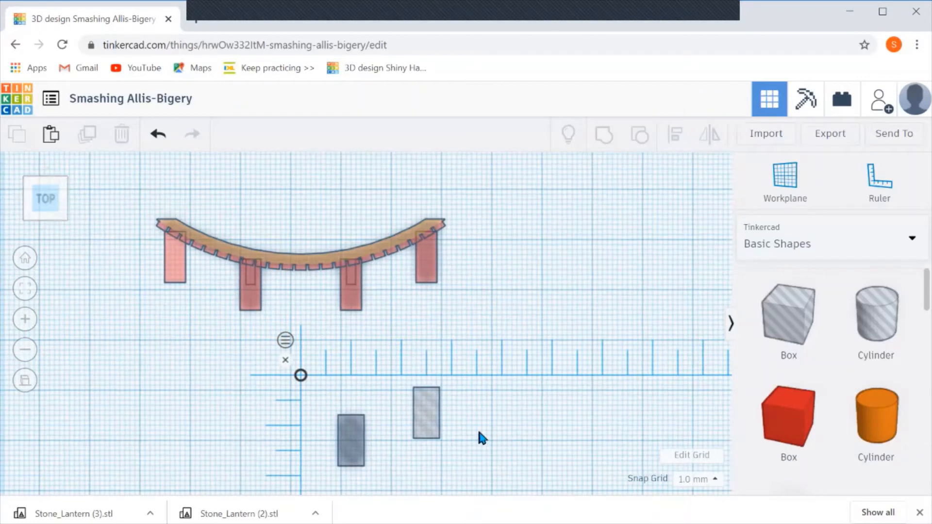
{"action": "left_click_drag", "start_coordinate": [477, 427], "coordinate": [339, 468]}
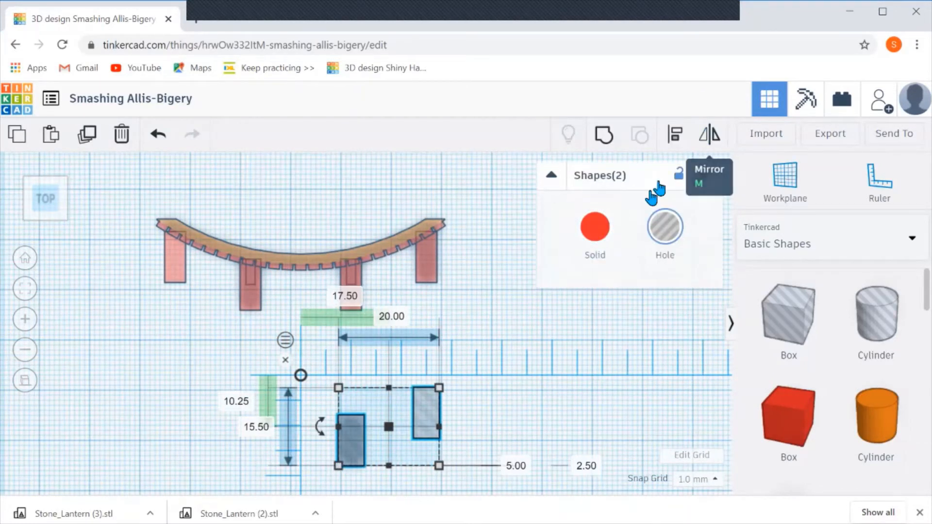
{"action": "key", "text": "ctrl+d"}
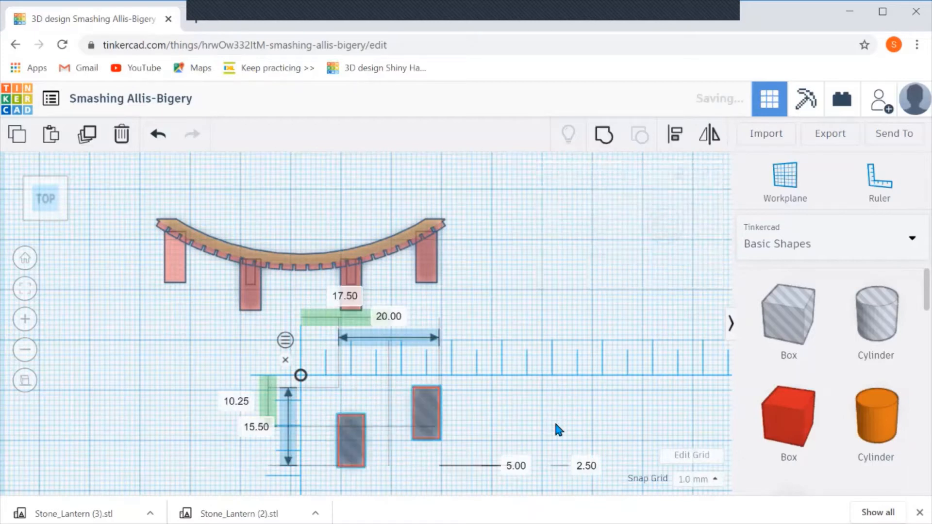
{"action": "left_click", "coordinate": [707, 141]}
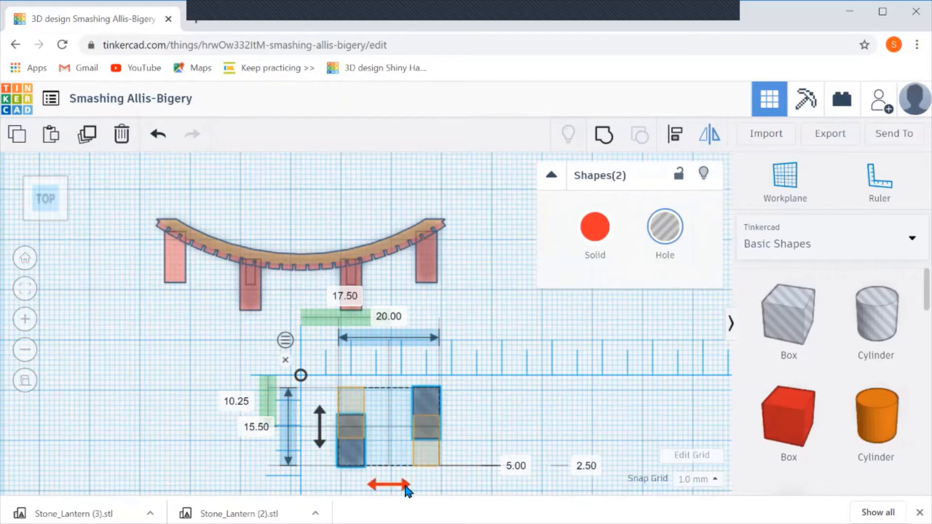
{"action": "left_click", "coordinate": [406, 486]}
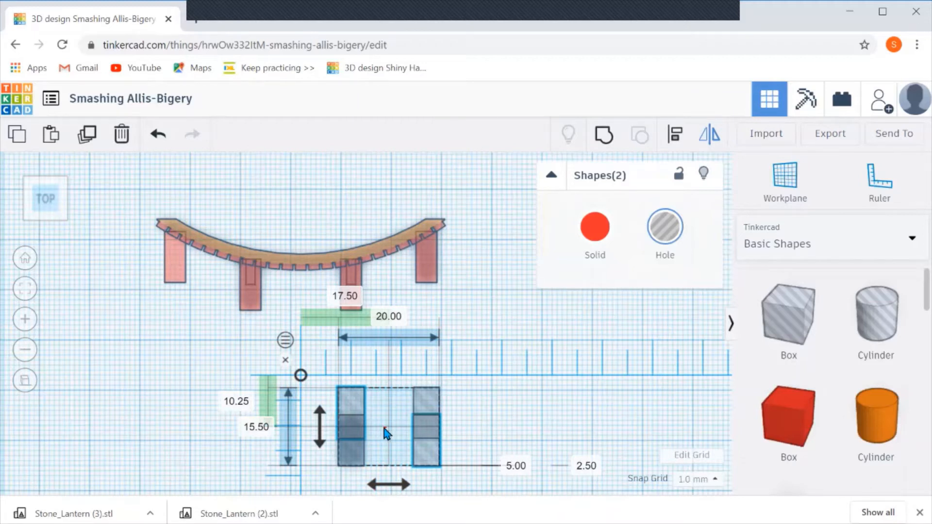
{"action": "left_click", "coordinate": [262, 428]}
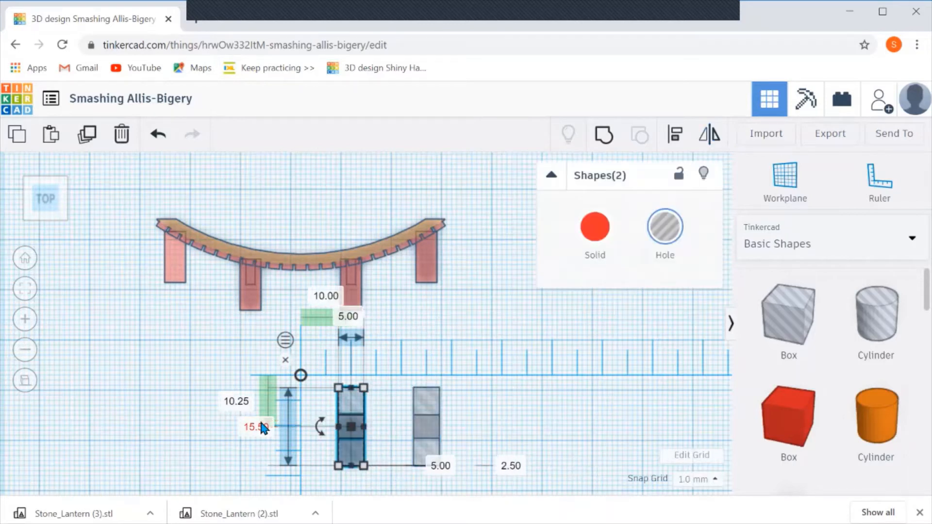
{"action": "key", "text": "ctrl+z"}
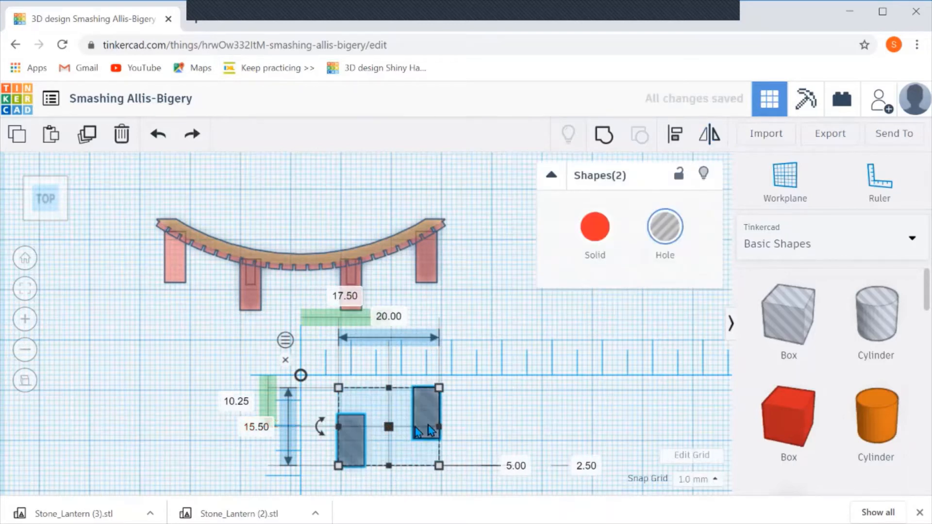
Mirror the duplicated pair of hole boxes horizontally
{"action": "left_click", "coordinate": [709, 134]}
{"action": "left_click", "coordinate": [403, 486]}
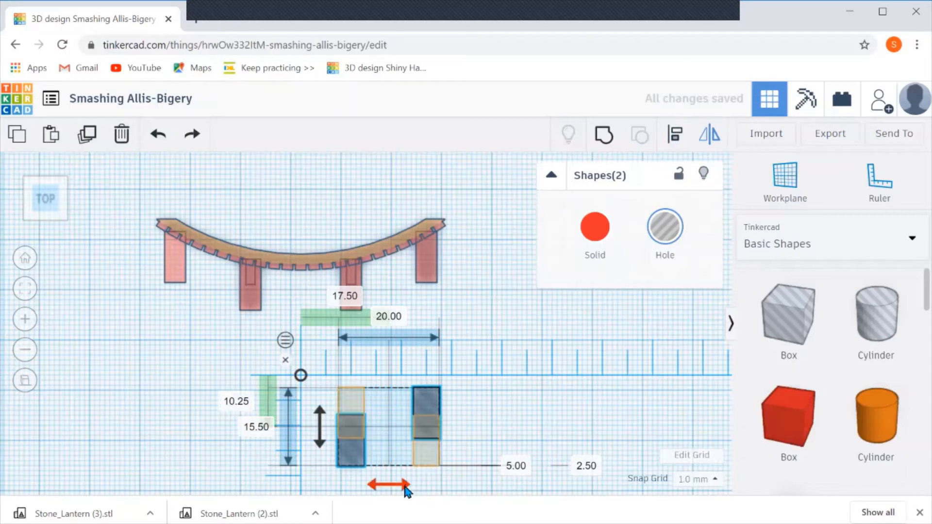
{"action": "left_click", "coordinate": [391, 417]}
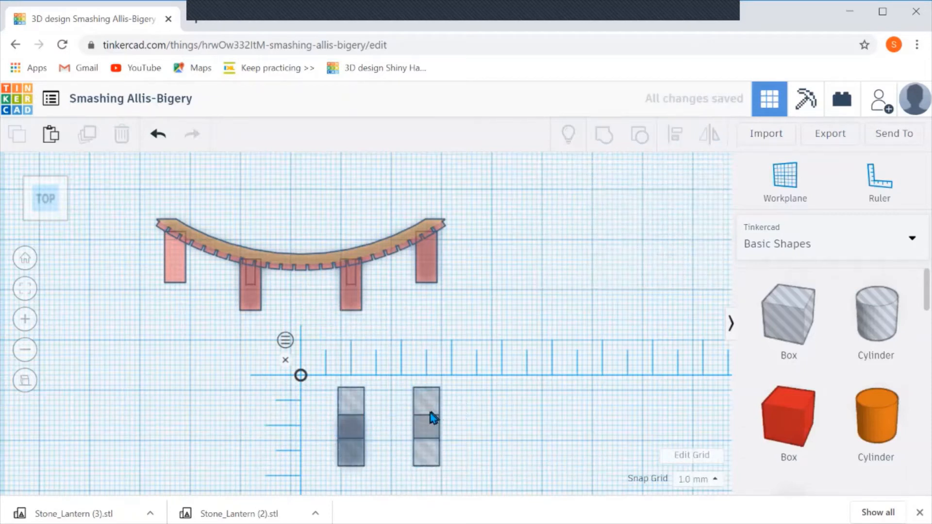
Move the two mirrored hole boxes together to the other side of the ruler origin, opposite the original pair
{"action": "left_click", "coordinate": [357, 403]}
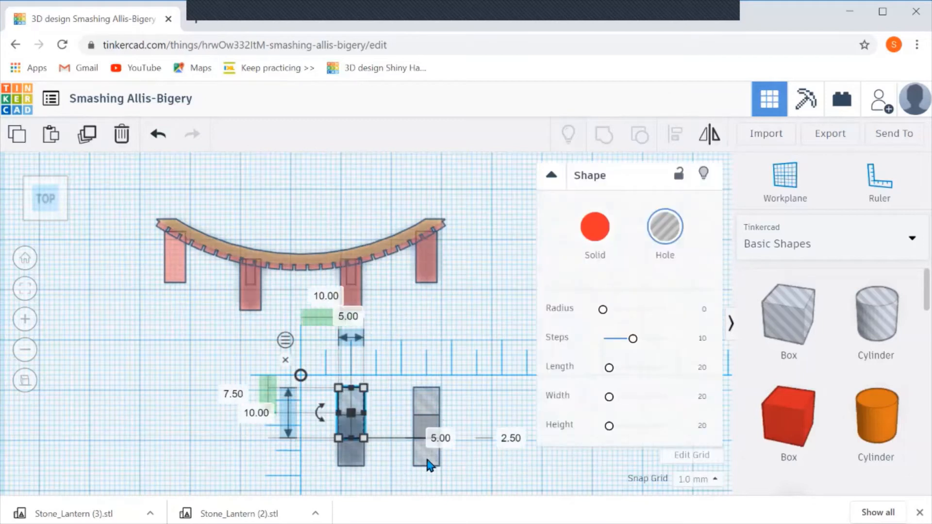
{"action": "left_click", "coordinate": [430, 465], "text": "shift"}
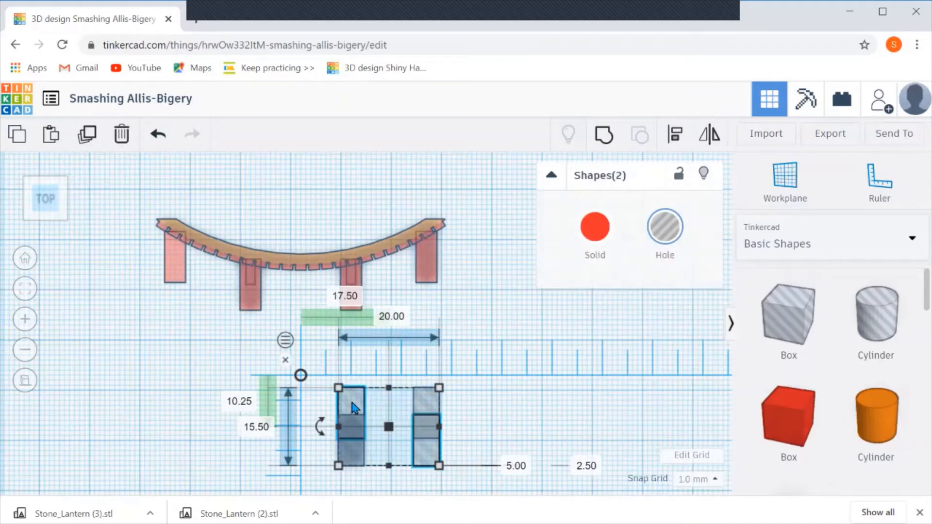
{"action": "left_click_drag", "start_coordinate": [352, 403], "coordinate": [181, 408]}
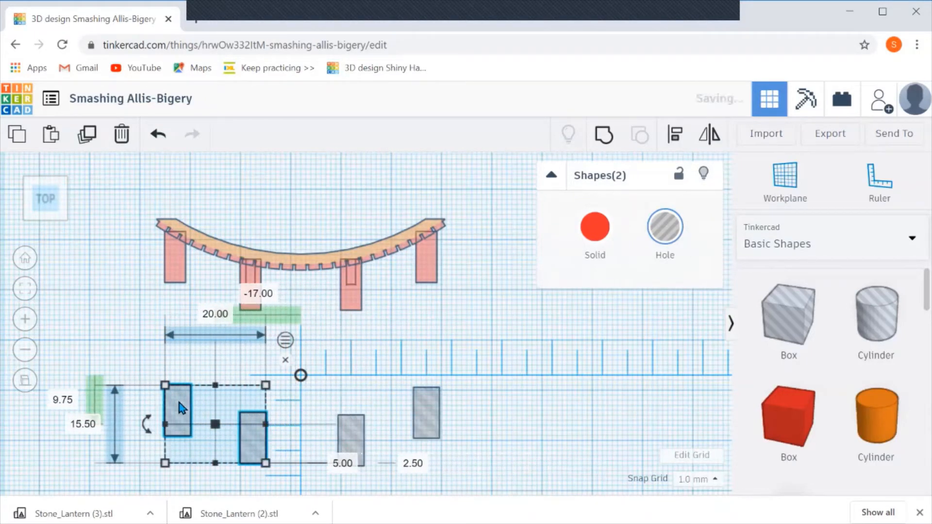
Set the mirrored pair's ruler distances to -17.50 mm horizontally and 10.25 mm vertically
{"action": "left_click", "coordinate": [254, 294]}
{"action": "type", "text": "-1"}
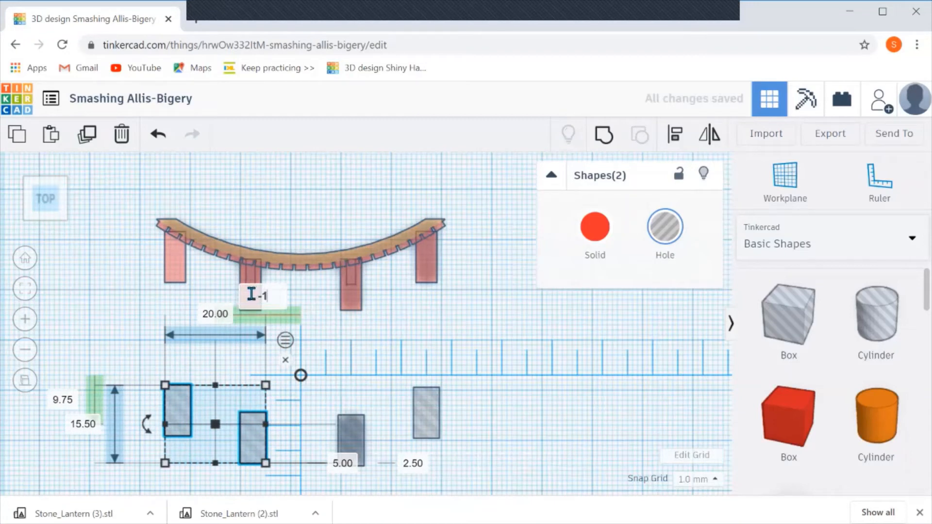
{"action": "type", "text": "7.5"}
{"action": "left_click", "coordinate": [58, 399]}
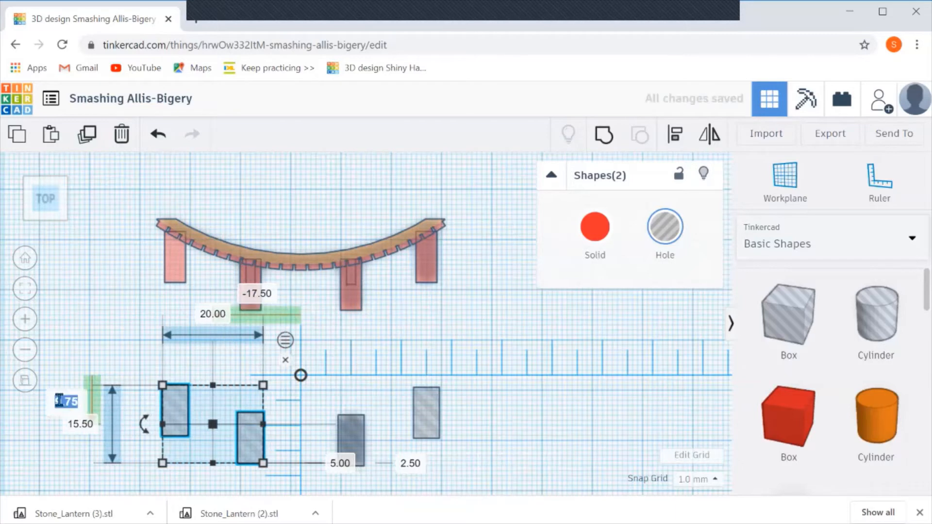
{"action": "type", "text": "10.25"}
{"action": "key", "text": "Return"}
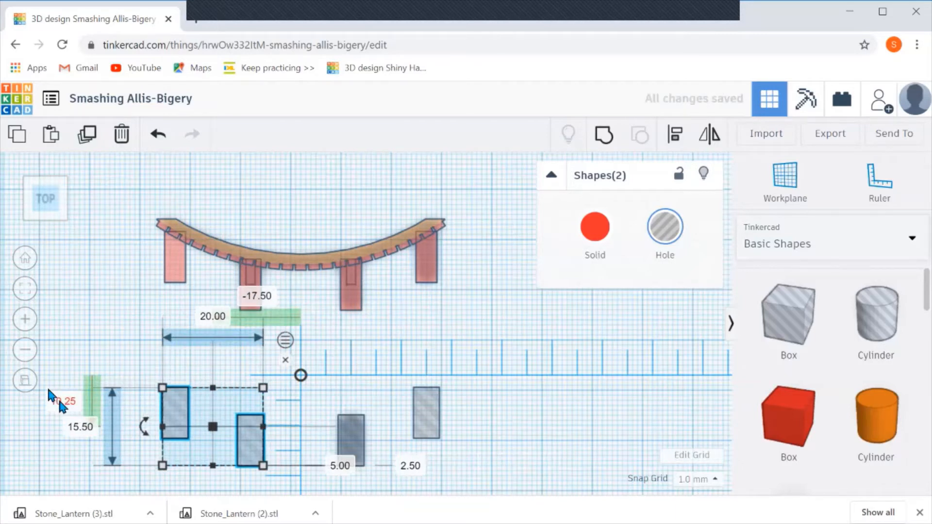
{"action": "left_click", "coordinate": [490, 429]}
Place a cylinder hole on the workplane beside the hole boxes and set its sides to 64
{"action": "middle_click_drag", "start_coordinate": [478, 445], "coordinate": [476, 391]}
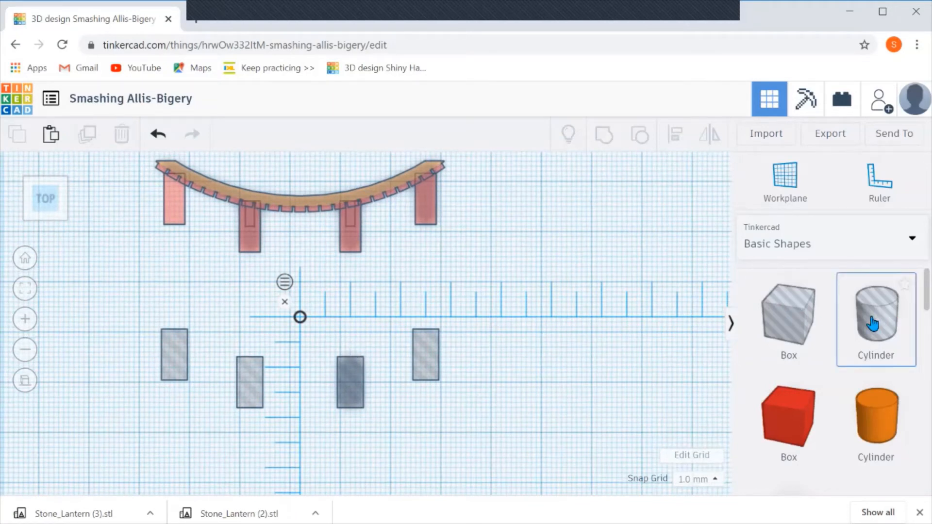
{"action": "left_click_drag", "start_coordinate": [872, 324], "coordinate": [521, 358]}
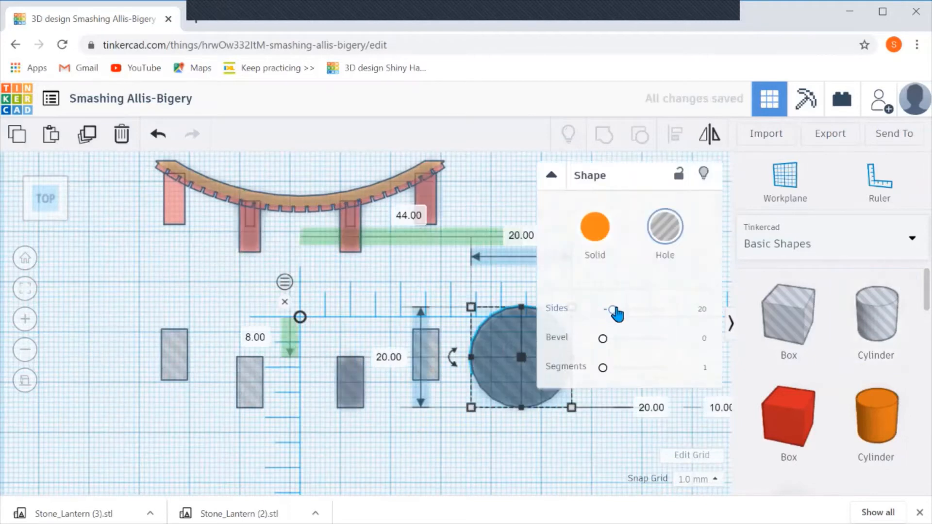
{"action": "left_click_drag", "start_coordinate": [614, 312], "coordinate": [675, 306]}
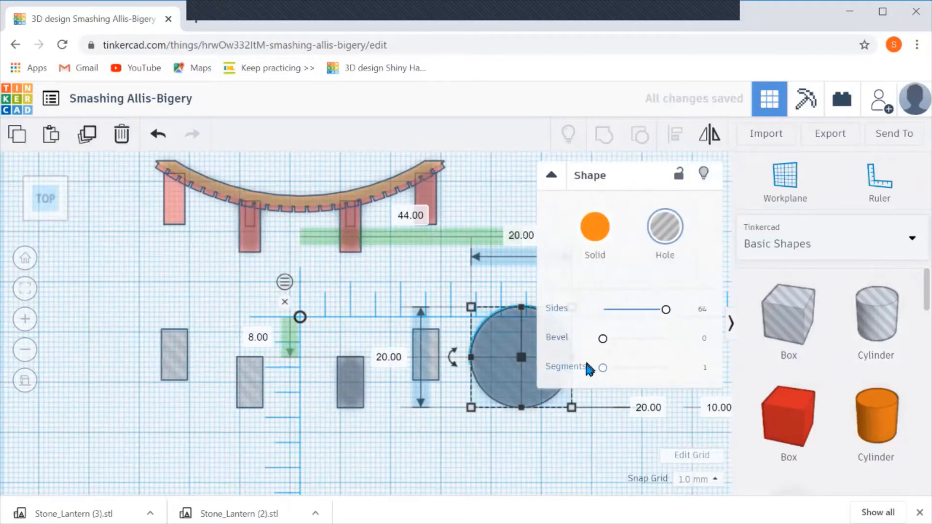
Resize the cylinder hole to 3 mm wide, 3 mm deep and 5 mm high
{"action": "right_click_drag", "start_coordinate": [578, 454], "coordinate": [592, 424]}
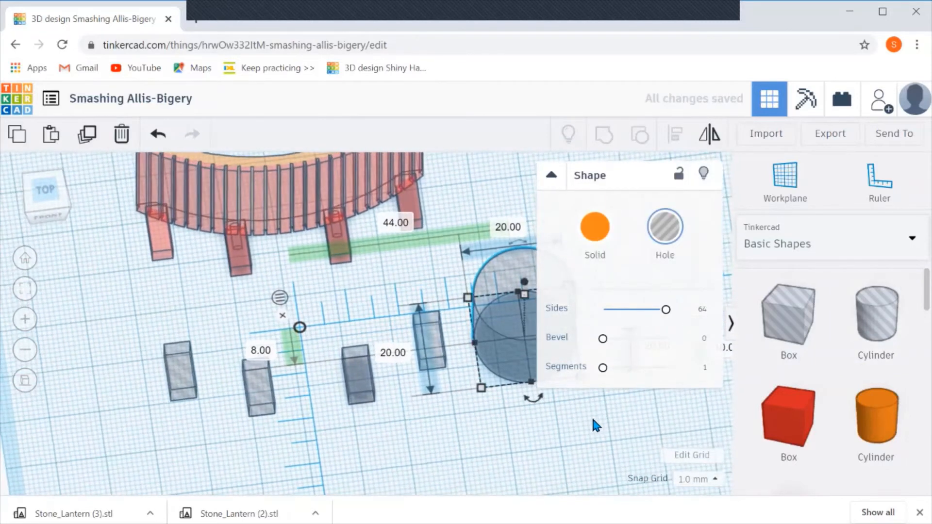
{"action": "middle_click_drag", "start_coordinate": [513, 442], "coordinate": [260, 429]}
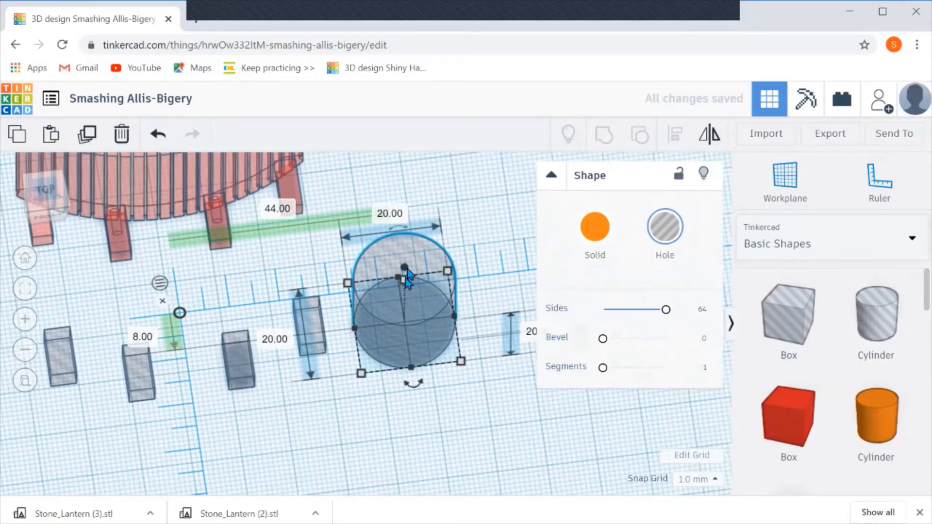
{"action": "left_click", "coordinate": [391, 215]}
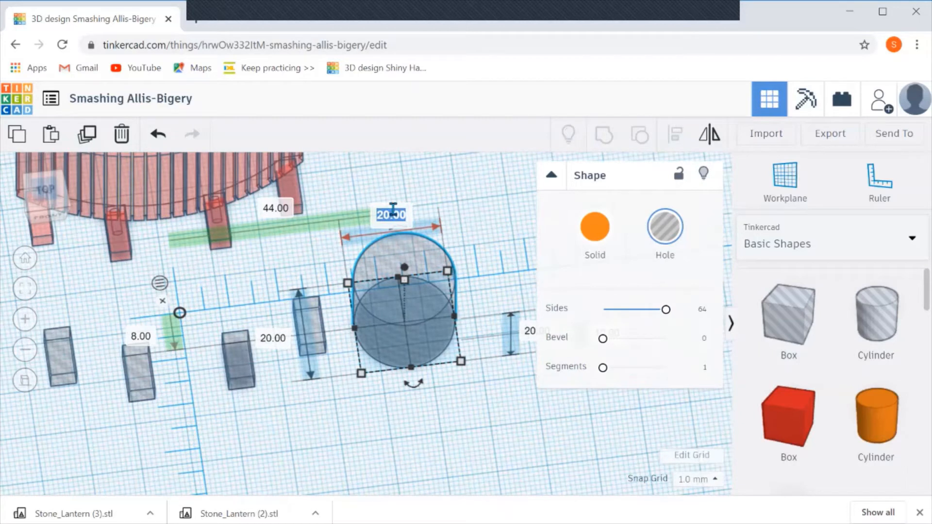
{"action": "type", "text": "3"}
{"action": "key", "text": "Return"}
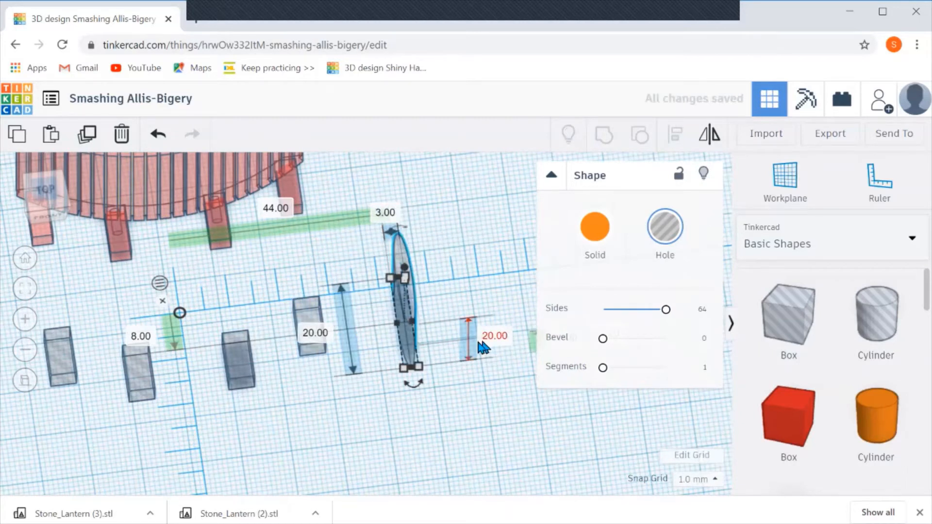
{"action": "left_click", "coordinate": [325, 337]}
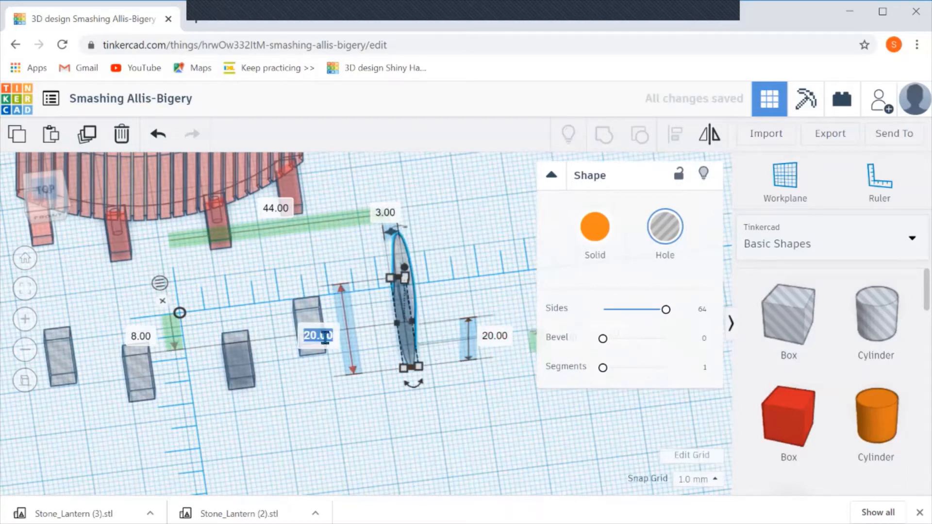
{"action": "type", "text": "3"}
{"action": "left_click", "coordinate": [489, 337]}
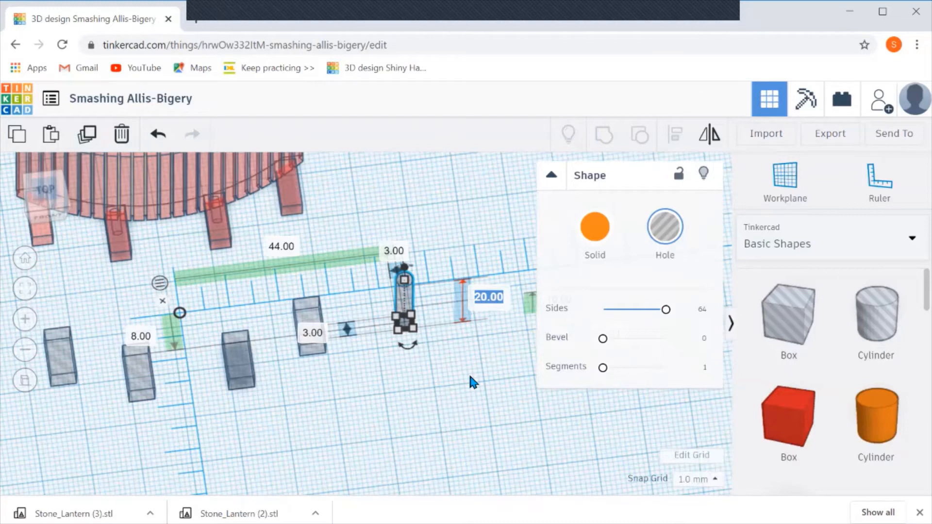
{"action": "key", "text": "BackSpace"}
{"action": "type", "text": "5"}
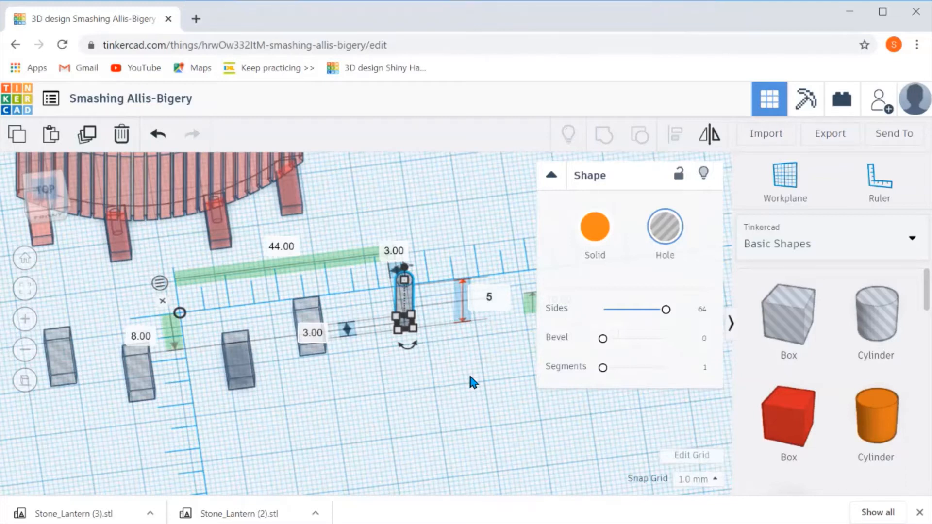
{"action": "key", "text": "Return"}
{"action": "left_click", "coordinate": [469, 377]}
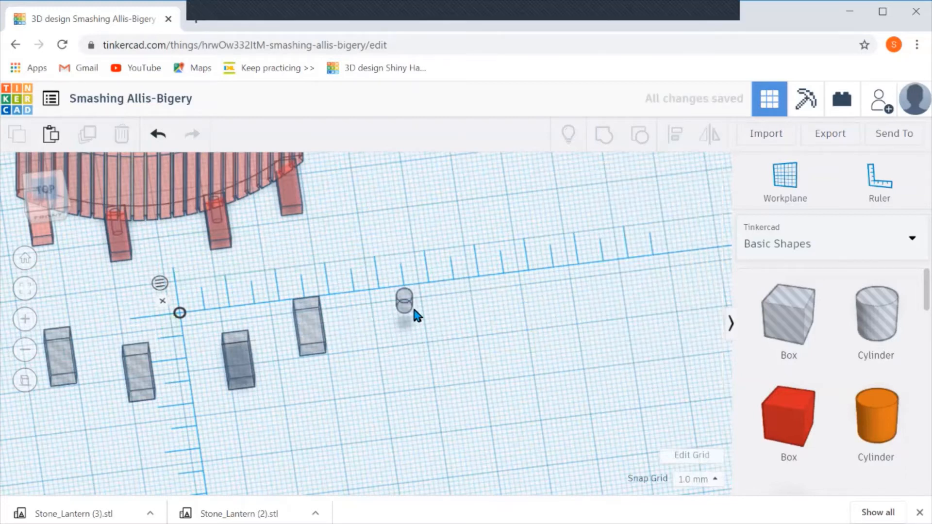
Duplicate the small cylinder hole and shift the copy along the ruler to 45.50 mm
{"action": "left_click", "coordinate": [408, 307]}
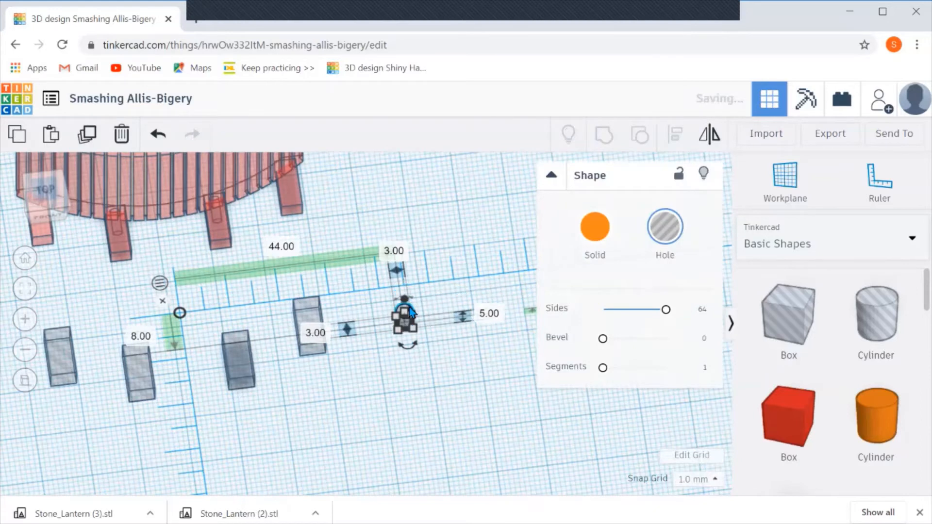
{"action": "left_click", "coordinate": [427, 359]}
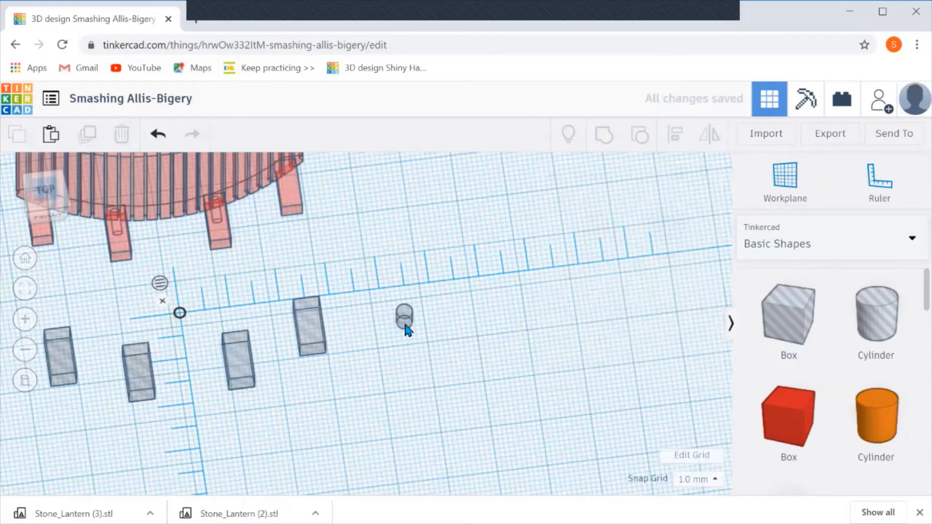
{"action": "left_click", "coordinate": [408, 331]}
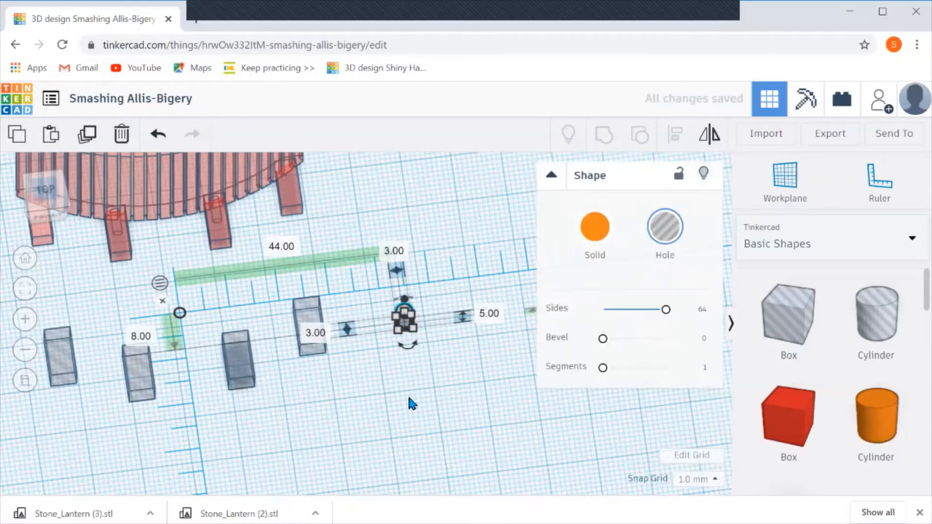
{"action": "key", "text": "Right"}
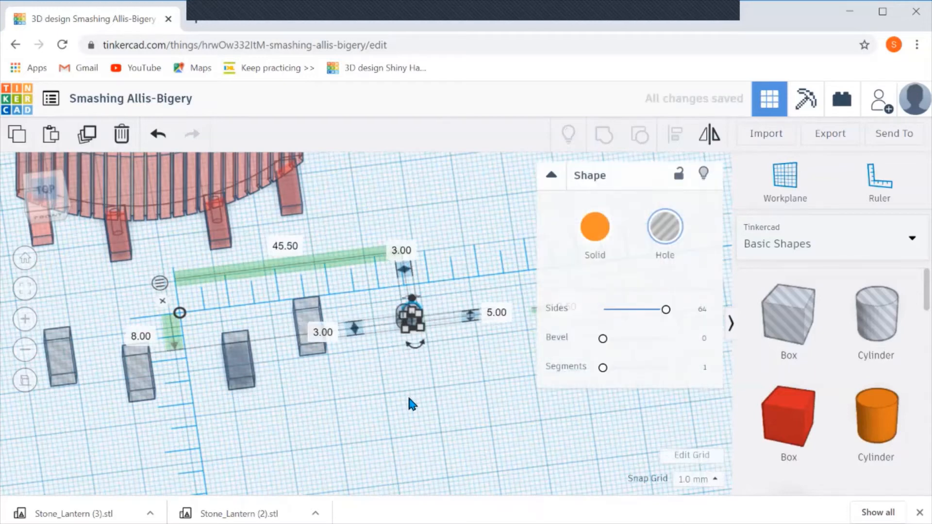
Set the width and depth of the copied cylinder hole to 4.5 mm
{"action": "scroll", "coordinate": [411, 331], "scroll_direction": "up", "scroll_amount": 3}
{"action": "middle_click_drag", "start_coordinate": [460, 374], "coordinate": [278, 381]}
{"action": "scroll", "coordinate": [286, 359], "scroll_direction": "up", "scroll_amount": 3}
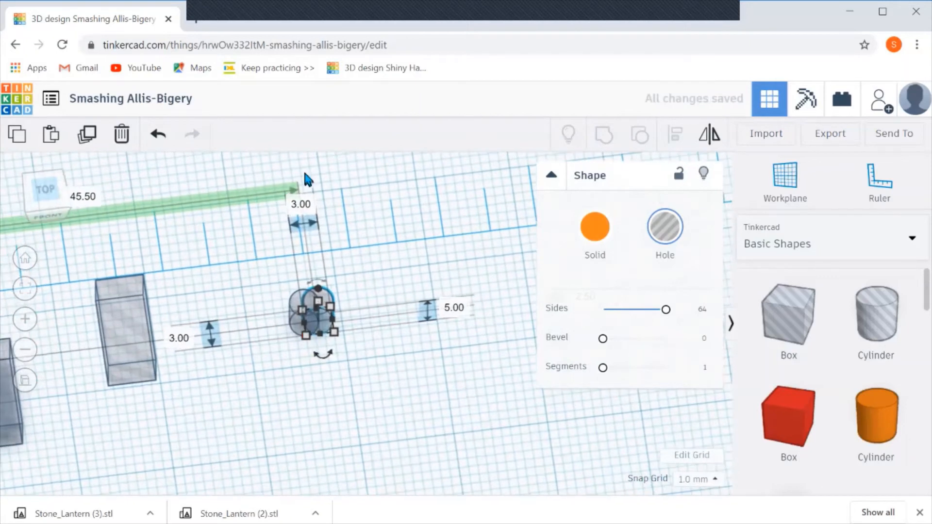
{"action": "left_click", "coordinate": [301, 207]}
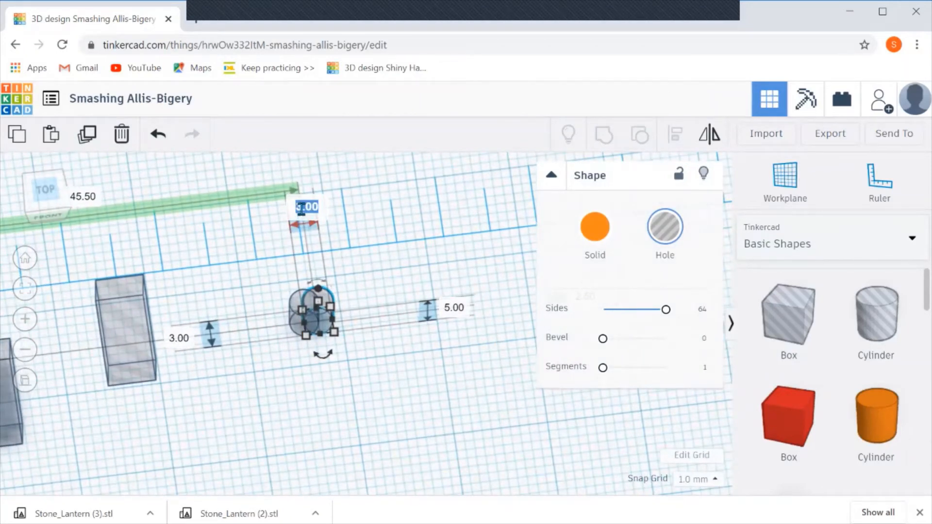
{"action": "type", "text": "4.5"}
{"action": "key", "text": "Return"}
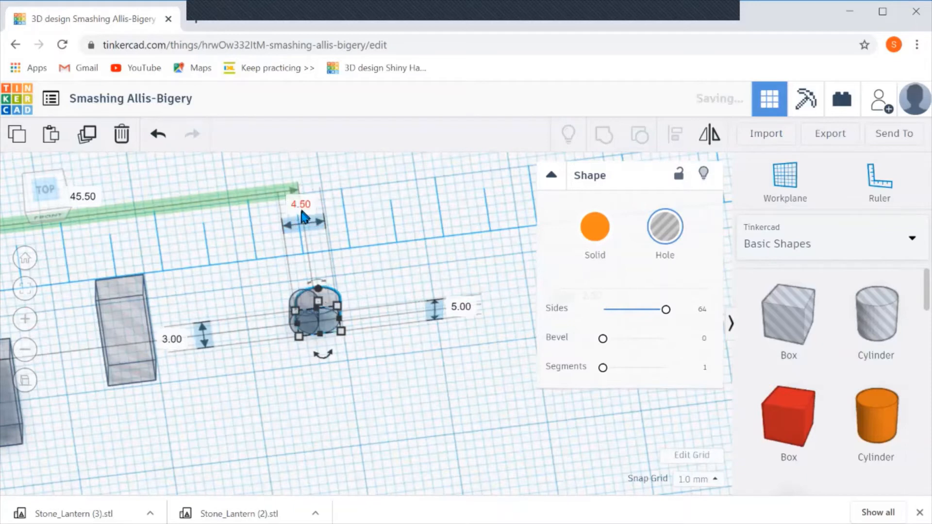
{"action": "left_click", "coordinate": [174, 338]}
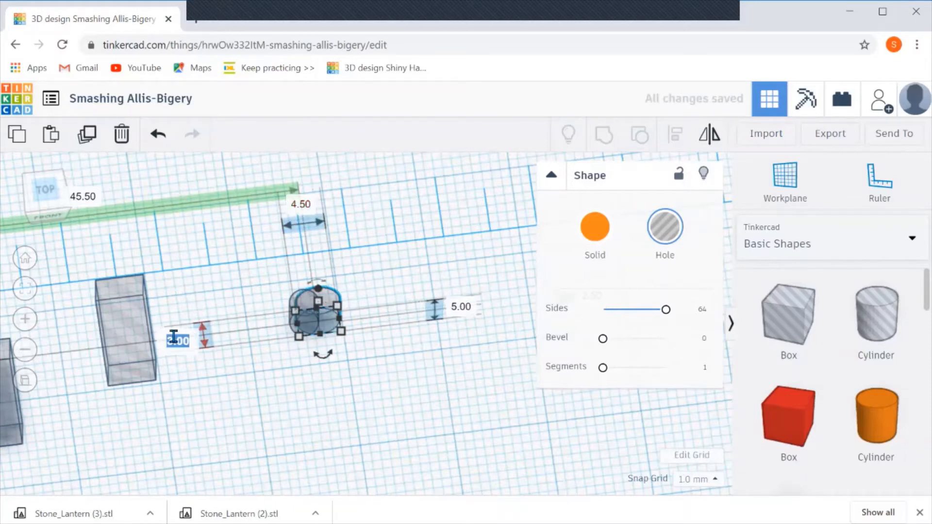
{"action": "type", "text": "4.5"}
{"action": "key", "text": "Return"}
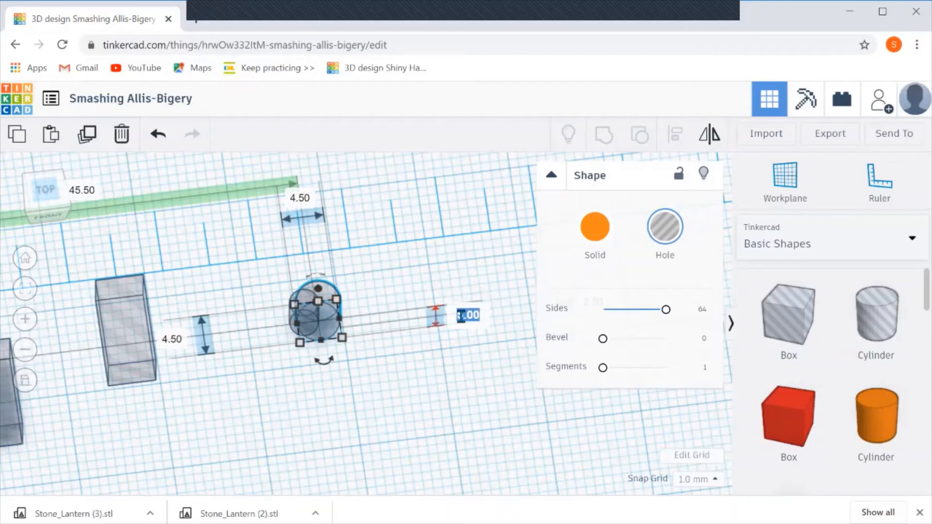
Set the height of the wider cylinder hole to 3 mm
{"action": "type", "text": "3"}
{"action": "key", "text": "Return"}
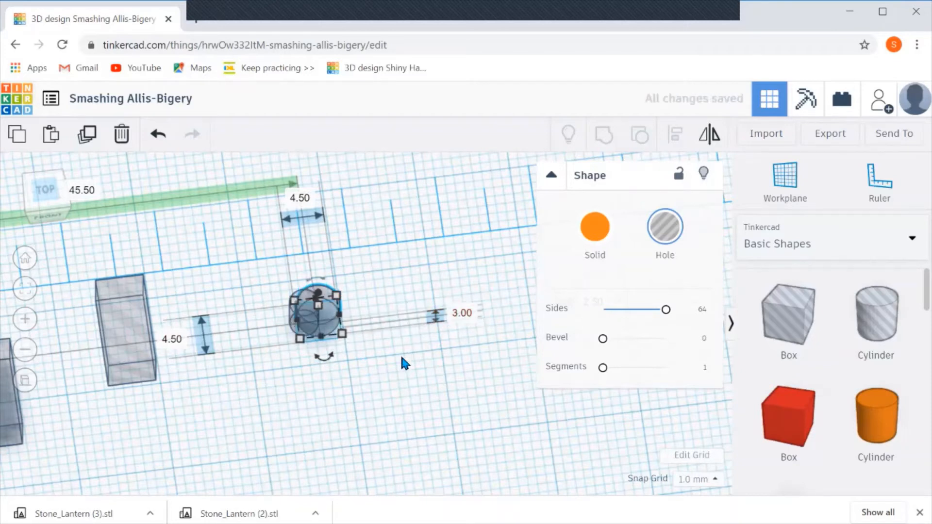
{"action": "left_click", "coordinate": [381, 356]}
Center the two cylinder holes on each other across their width and group them into one stepped hole
{"action": "left_click_drag", "start_coordinate": [378, 282], "coordinate": [289, 365]}
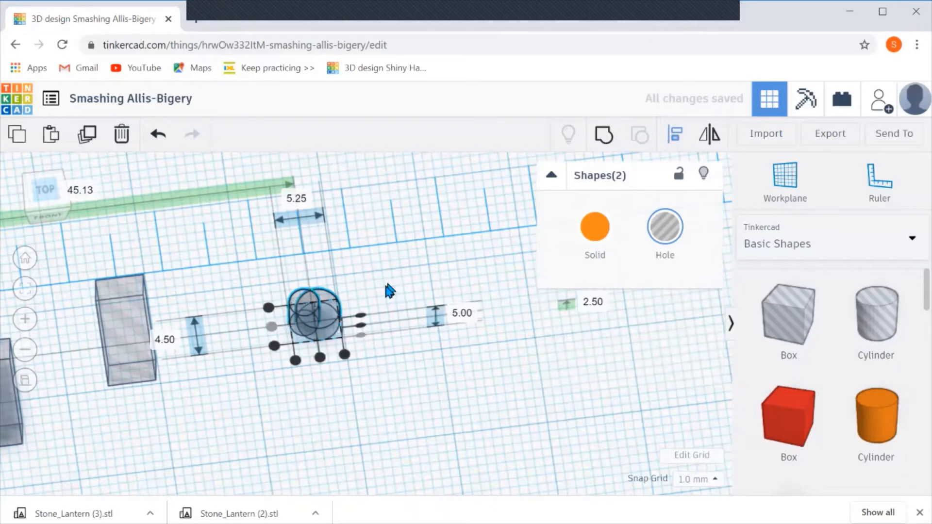
{"action": "left_click", "coordinate": [312, 314]}
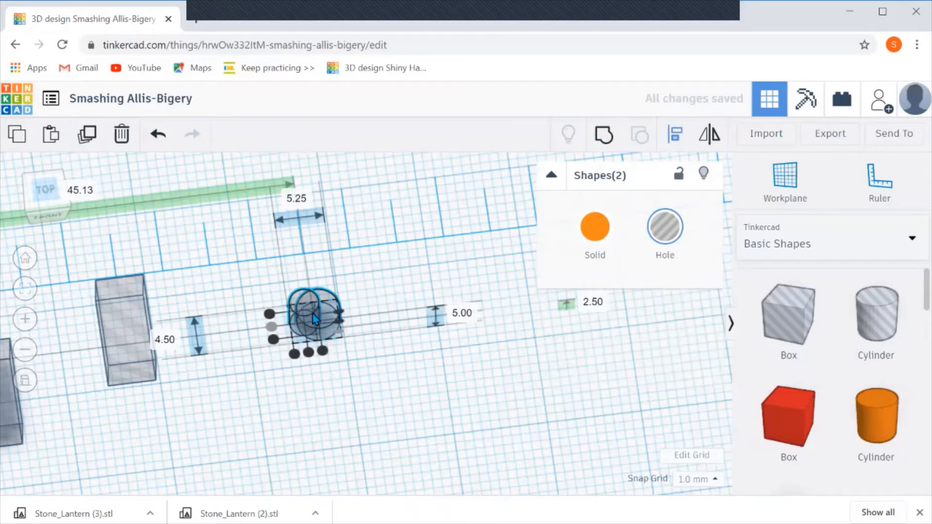
{"action": "left_click", "coordinate": [310, 353]}
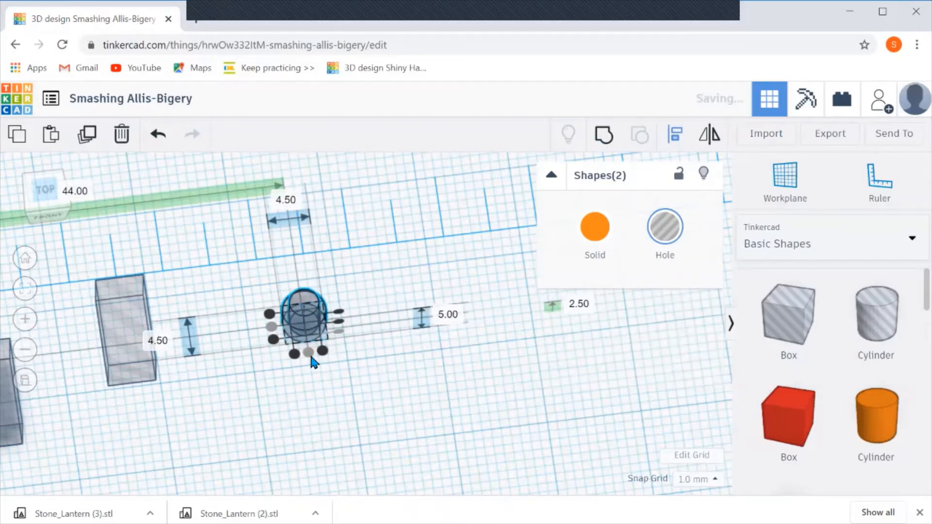
{"action": "left_click", "coordinate": [602, 140]}
{"action": "left_click", "coordinate": [369, 370]}
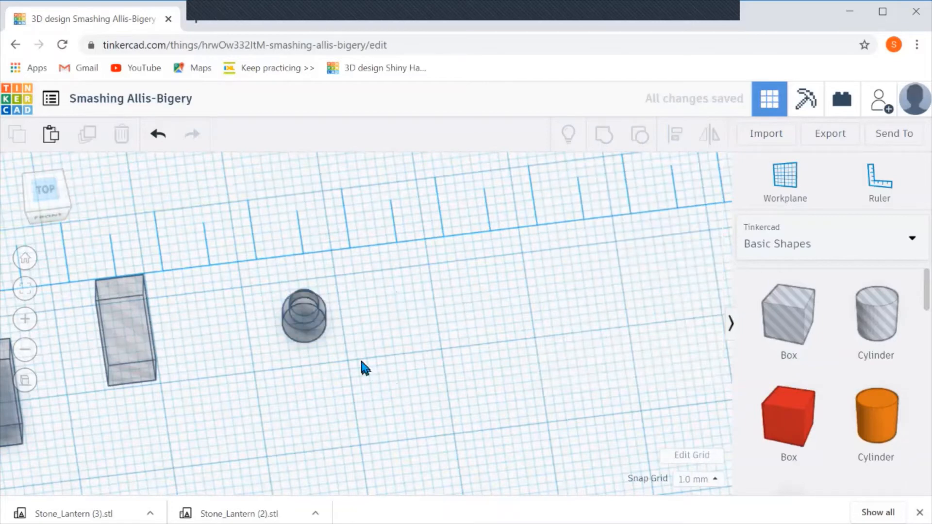
Rotate the grouped stepped cylinder hole 90° so it lies on its side, with its narrow end toward the front
{"action": "right_click_drag", "start_coordinate": [362, 363], "coordinate": [452, 322]}
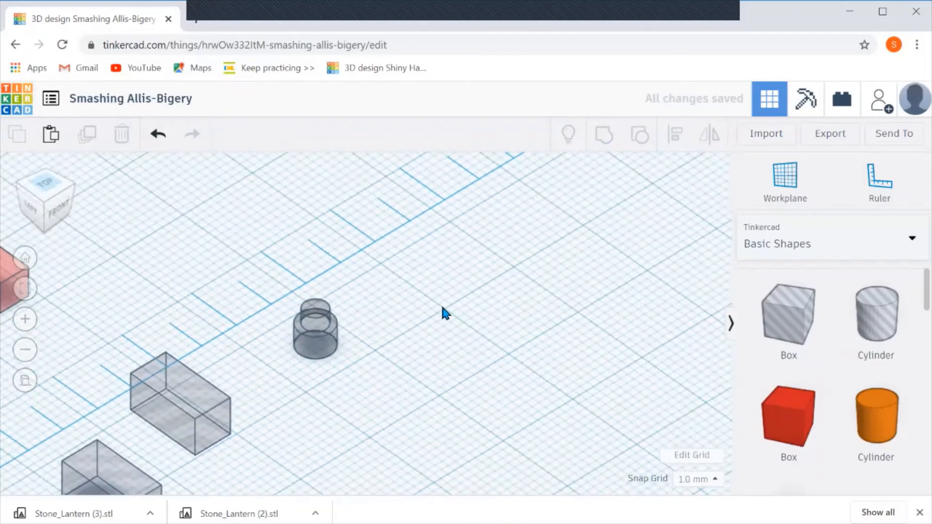
{"action": "left_click", "coordinate": [325, 322]}
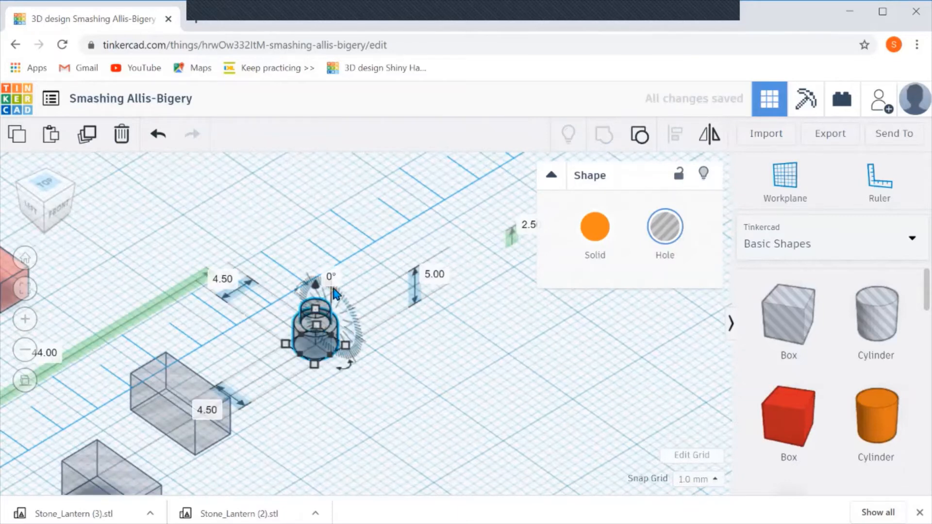
{"action": "left_click", "coordinate": [329, 277]}
{"action": "left_click", "coordinate": [326, 311]}
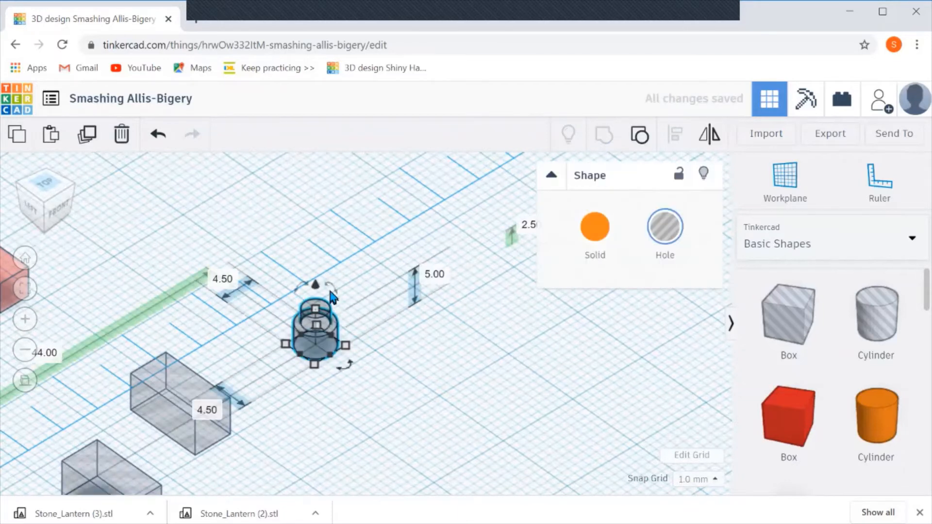
{"action": "mouse_move", "coordinate": [334, 292]}
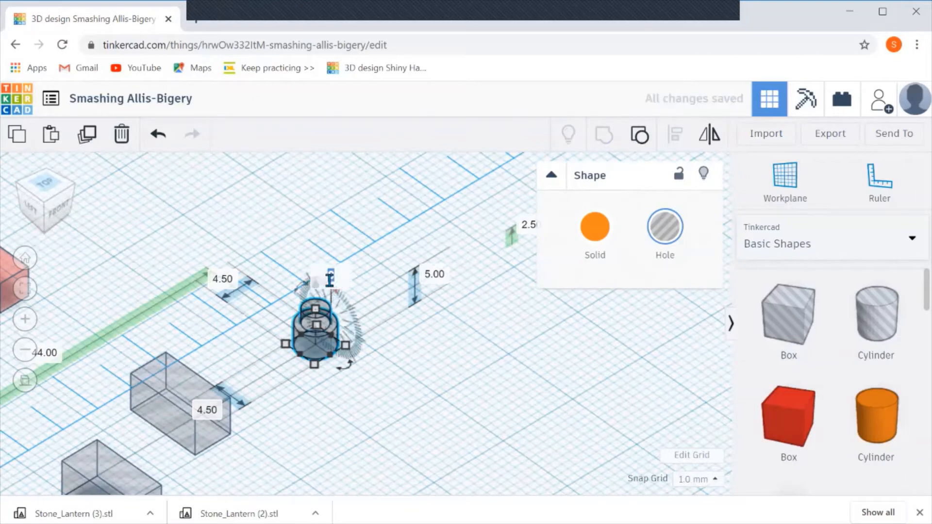
{"action": "left_click_drag", "start_coordinate": [331, 277], "coordinate": [362, 340]}
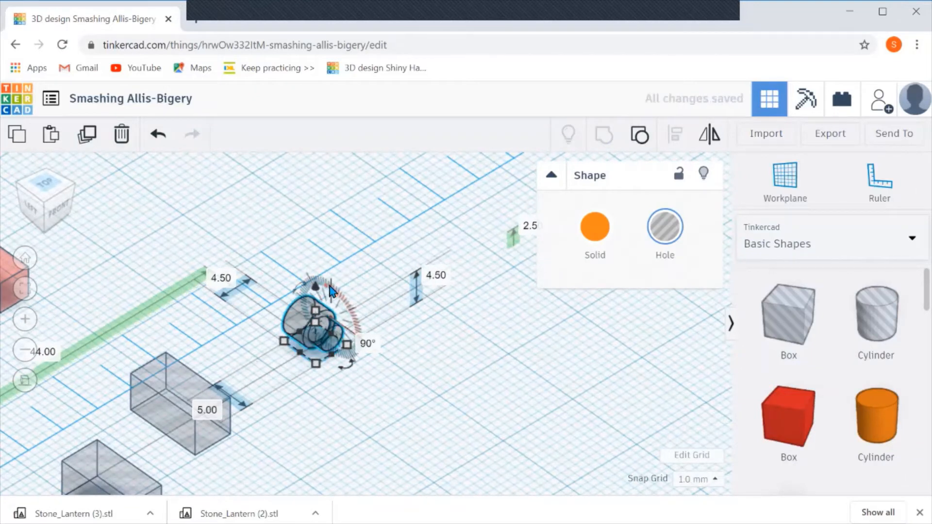
{"action": "left_click", "coordinate": [352, 369]}
Duplicate the rotated stepped cylinder hole and shift the copy along the ruler to 46.25 mm
{"action": "right_click_drag", "start_coordinate": [369, 368], "coordinate": [314, 333]}
{"action": "left_click", "coordinate": [311, 330]}
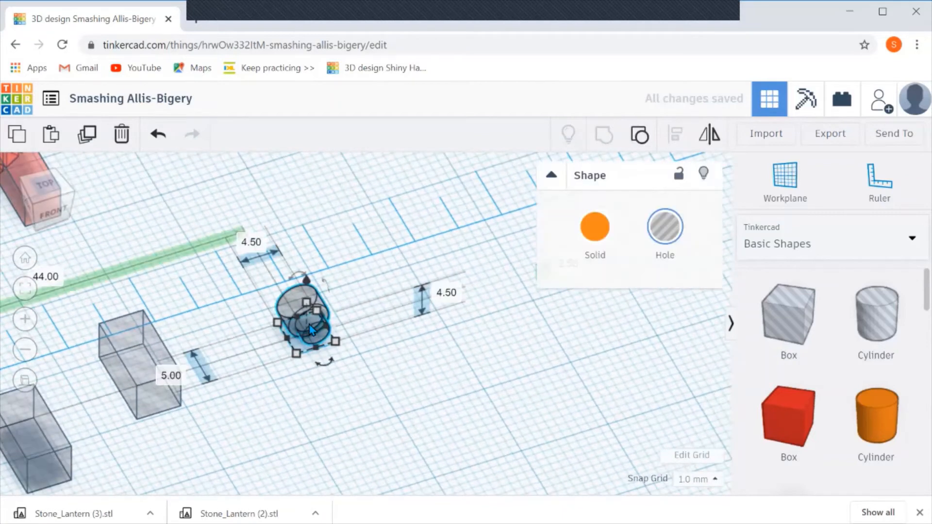
{"action": "left_click_drag", "start_coordinate": [311, 330], "coordinate": [320, 336]}
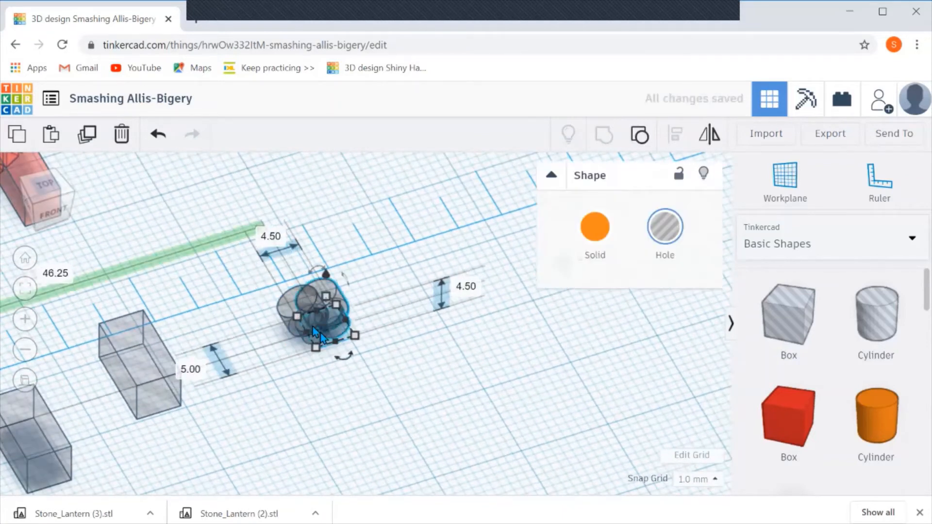
Align the copied stepped cylinder hole to the widthwise center of the inner box hole nearest the ruler origin
{"action": "middle_click_drag", "start_coordinate": [301, 371], "coordinate": [470, 294]}
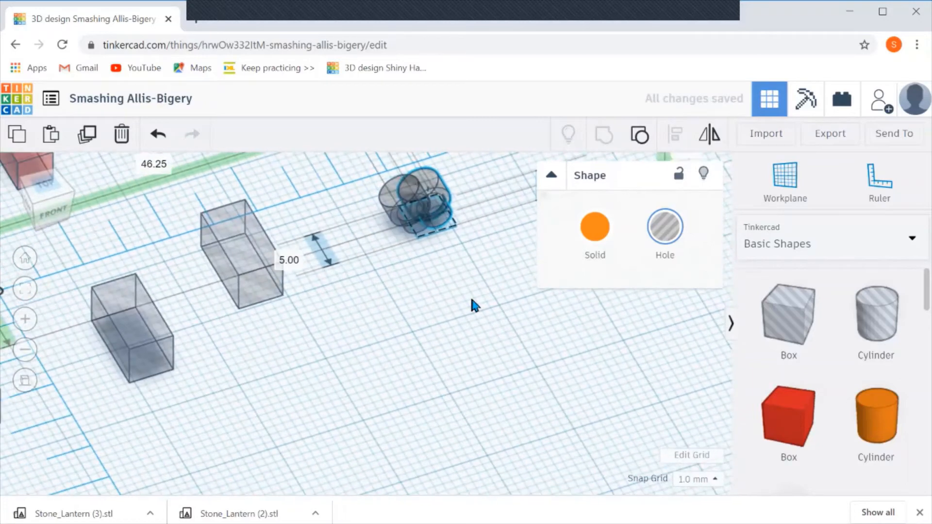
{"action": "left_click", "coordinate": [155, 340], "text": "shift"}
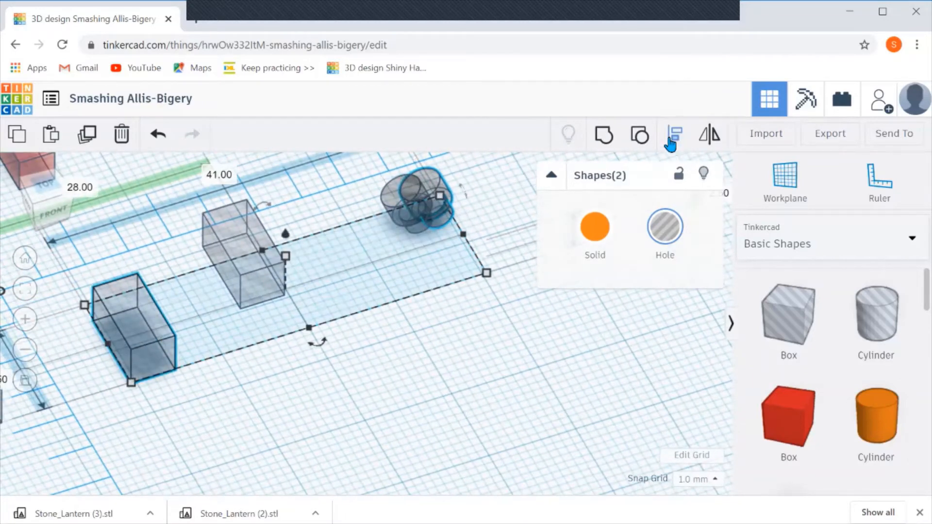
{"action": "left_click", "coordinate": [671, 144]}
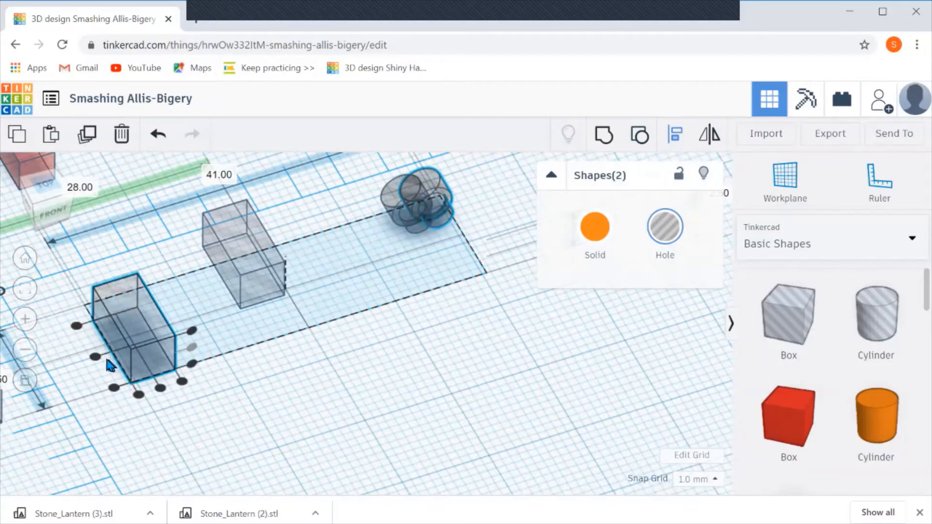
{"action": "left_click", "coordinate": [160, 388]}
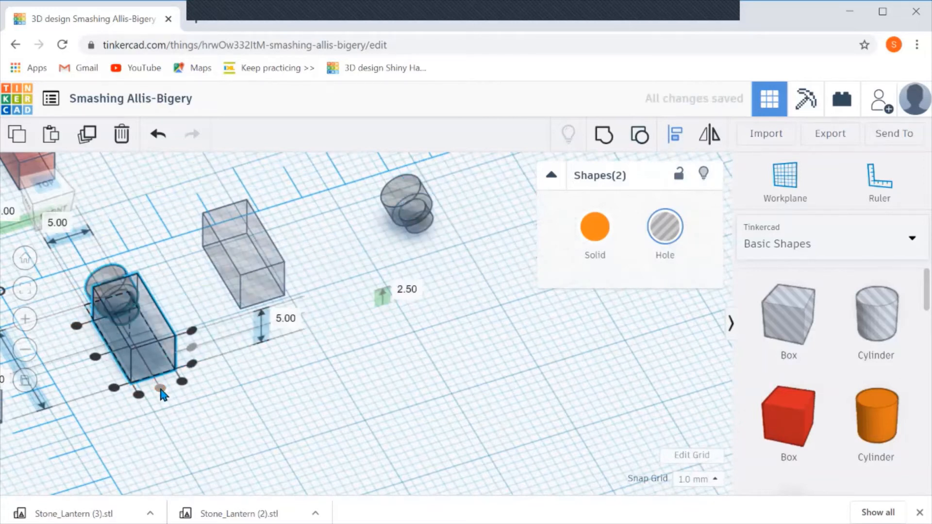
{"action": "left_click", "coordinate": [206, 395]}
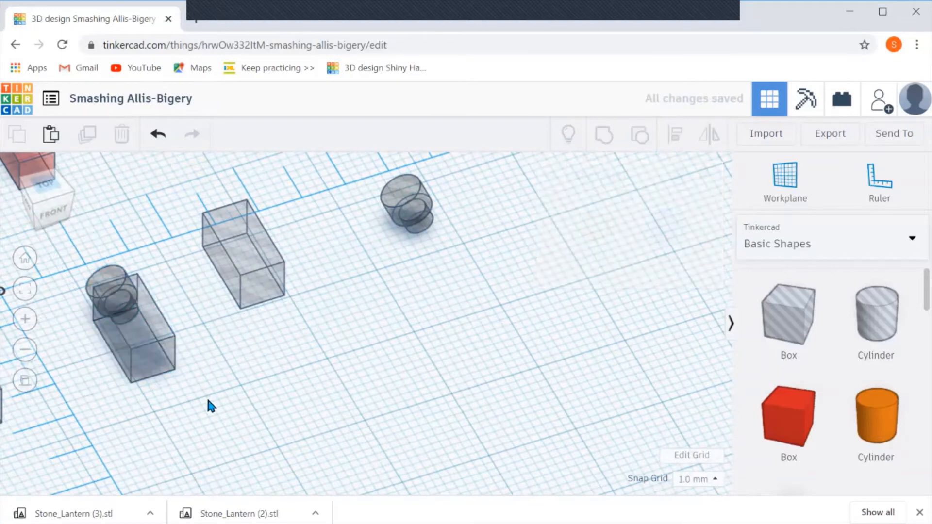
Set the aligned stepped cylinder hole's front-to-back ruler distance to 3 mm, measured to its midpoint
{"action": "right_click_drag", "start_coordinate": [206, 395], "coordinate": [161, 429]}
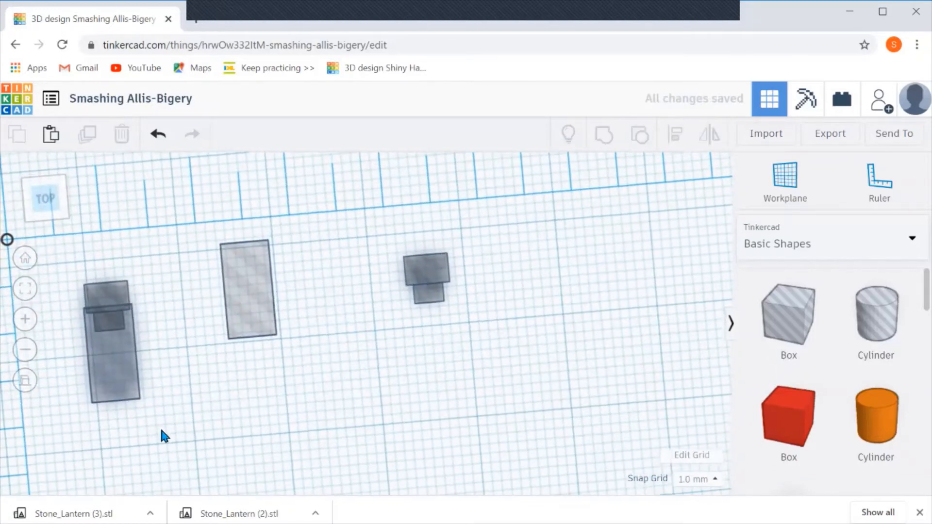
{"action": "middle_click_drag", "start_coordinate": [148, 300], "coordinate": [506, 313]}
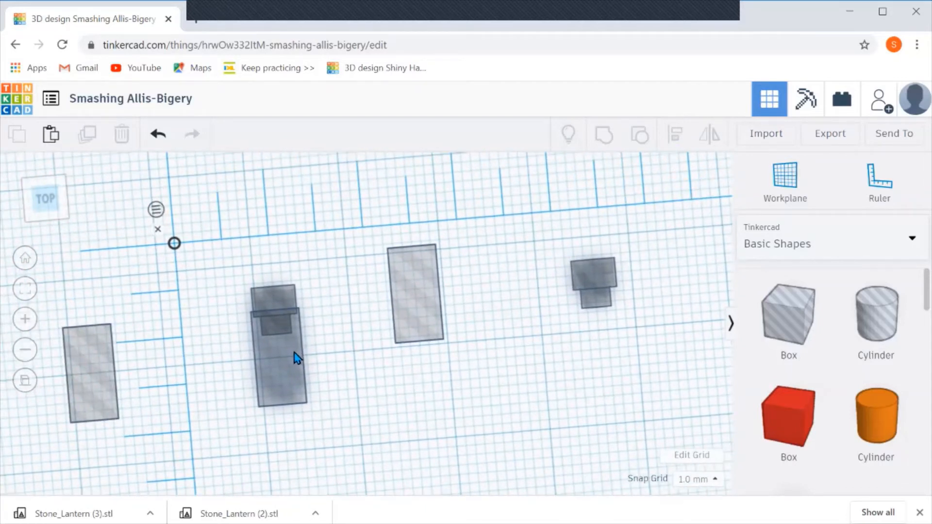
{"action": "left_click", "coordinate": [288, 295]}
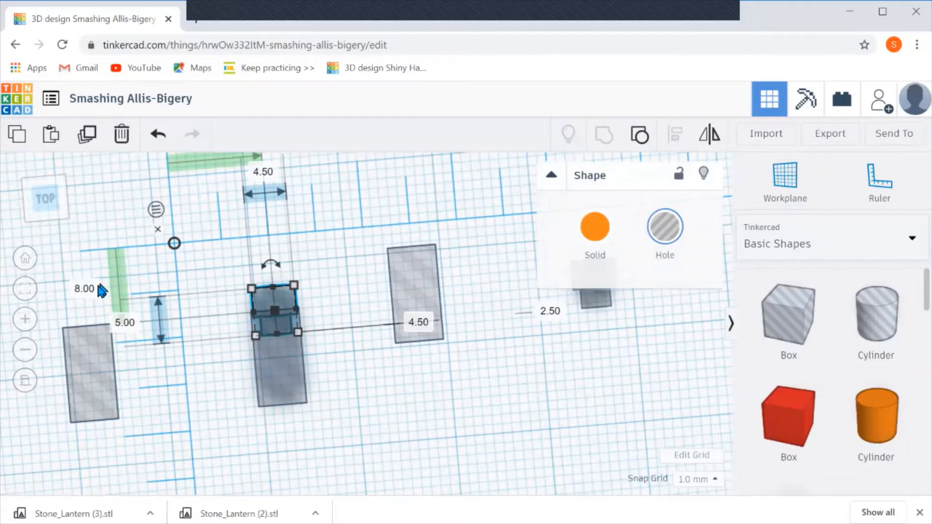
{"action": "key", "text": "BackSpace"}
{"action": "type", "text": "3"}
{"action": "key", "text": "Return"}
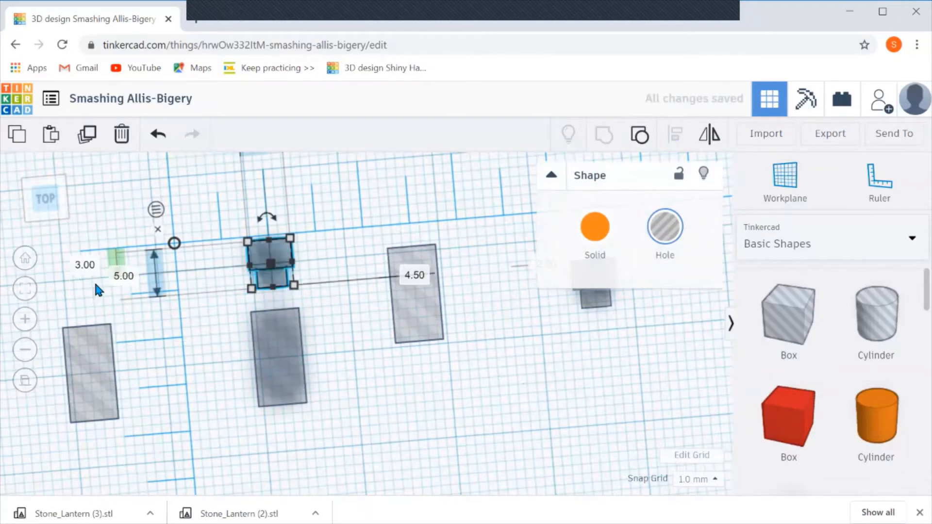
Switch the ruler to endpoint measuring and set the stepped cylinder hole's front-to-back distance to 3 mm
{"action": "left_click", "coordinate": [156, 209]}
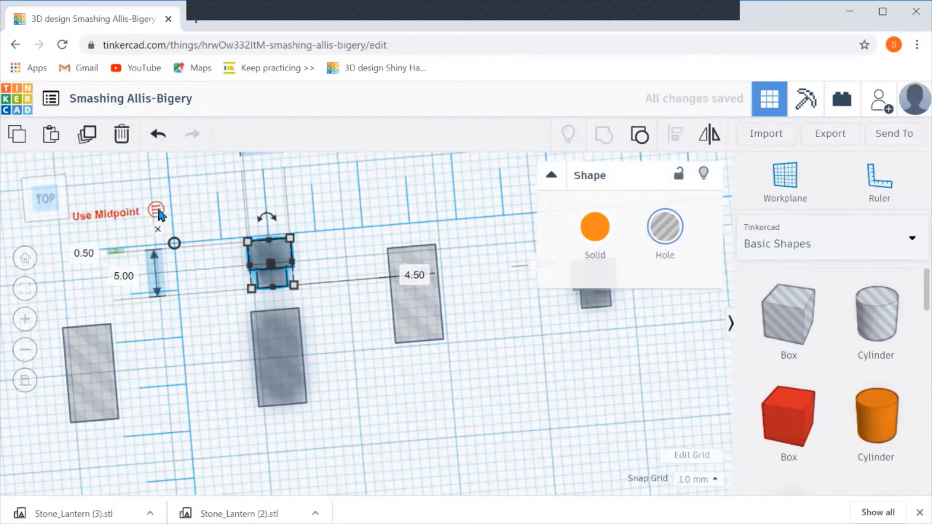
{"action": "left_click", "coordinate": [91, 254]}
{"action": "type", "text": "3"}
{"action": "key", "text": "Return"}
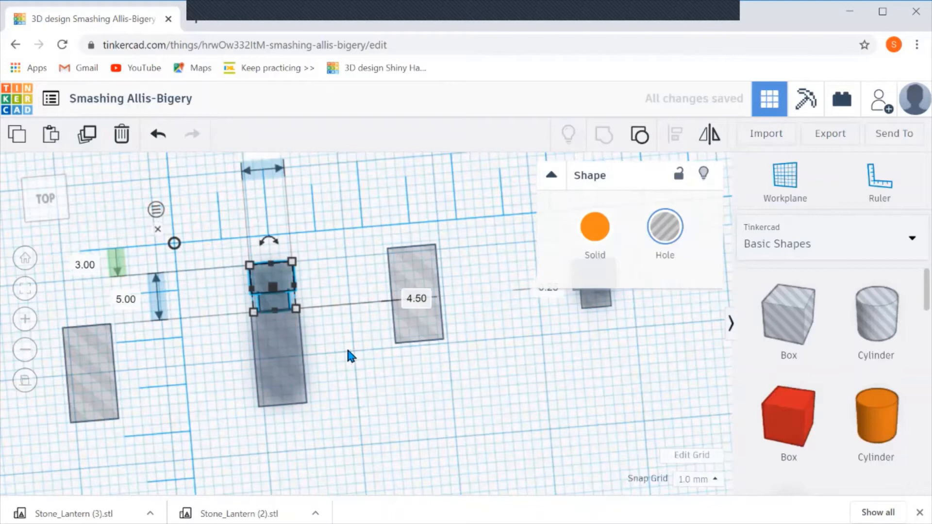
Align the remaining stepped cylinder hole to the widthwise center of the inner box hole across the ruler origin
{"action": "left_click", "coordinate": [591, 307]}
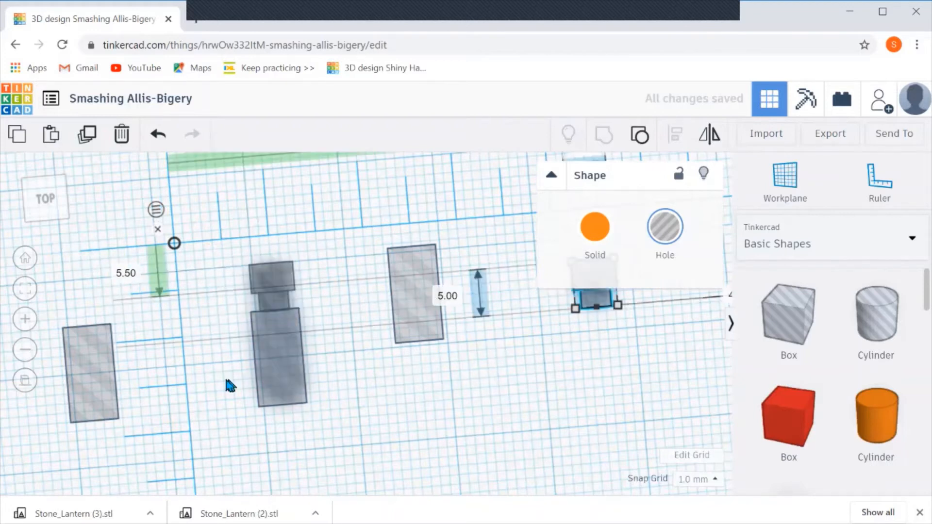
{"action": "left_click", "coordinate": [111, 401], "text": "shift"}
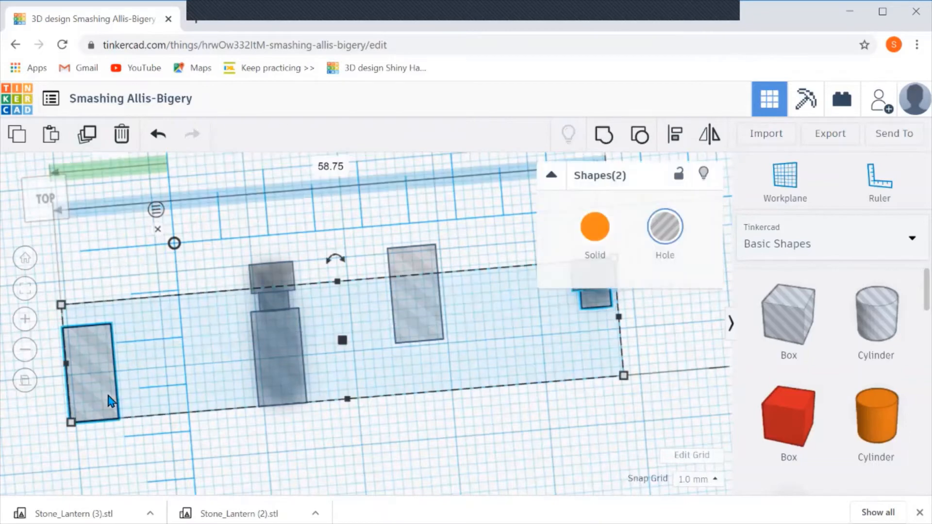
{"action": "left_click", "coordinate": [674, 139]}
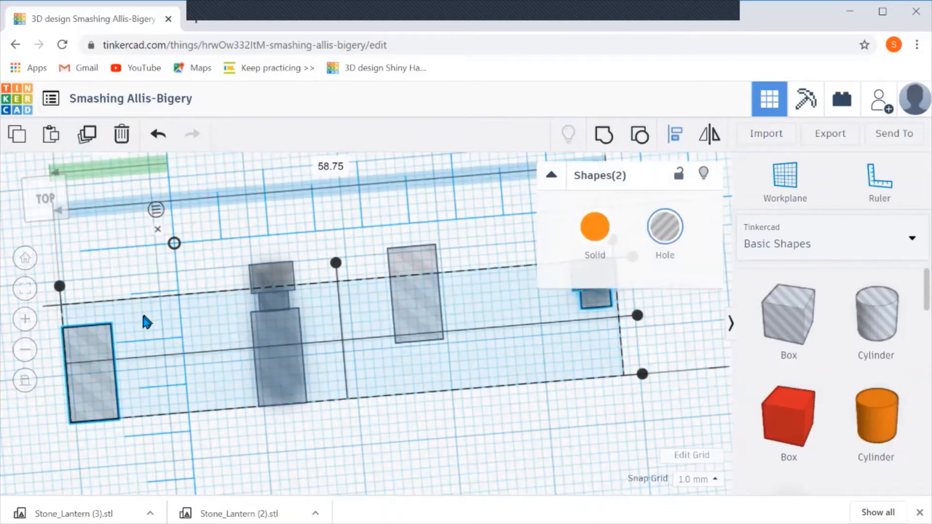
{"action": "left_click", "coordinate": [95, 331]}
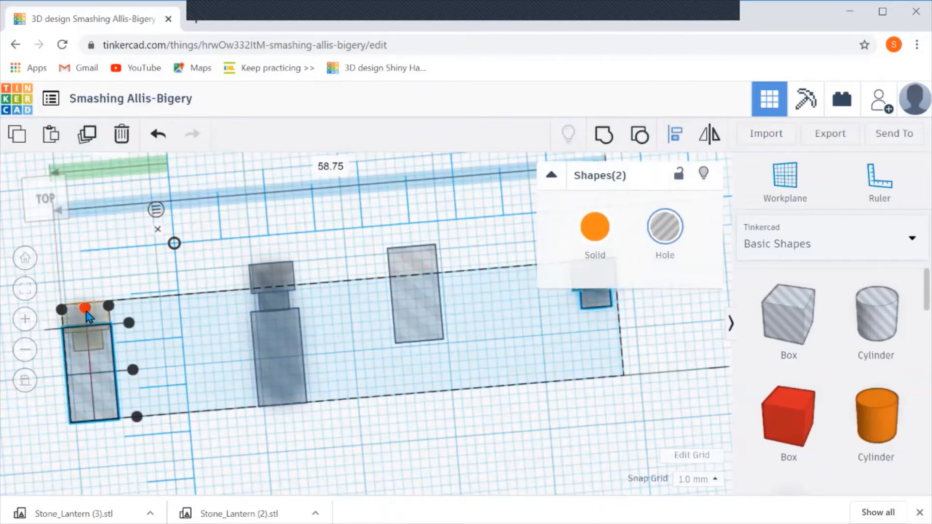
{"action": "left_click", "coordinate": [86, 311]}
{"action": "left_click", "coordinate": [187, 329]}
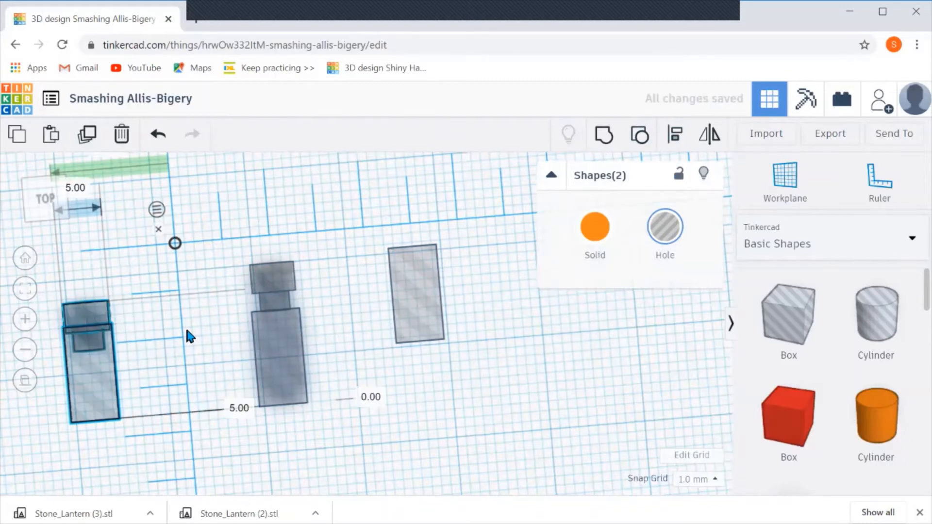
Set the second stepped cylinder hole's front-to-back ruler distance to 3 mm so it meets its box hole
{"action": "middle_click_drag", "start_coordinate": [187, 330], "coordinate": [474, 310]}
{"action": "key", "text": "l"}
{"action": "left_click", "coordinate": [372, 306]}
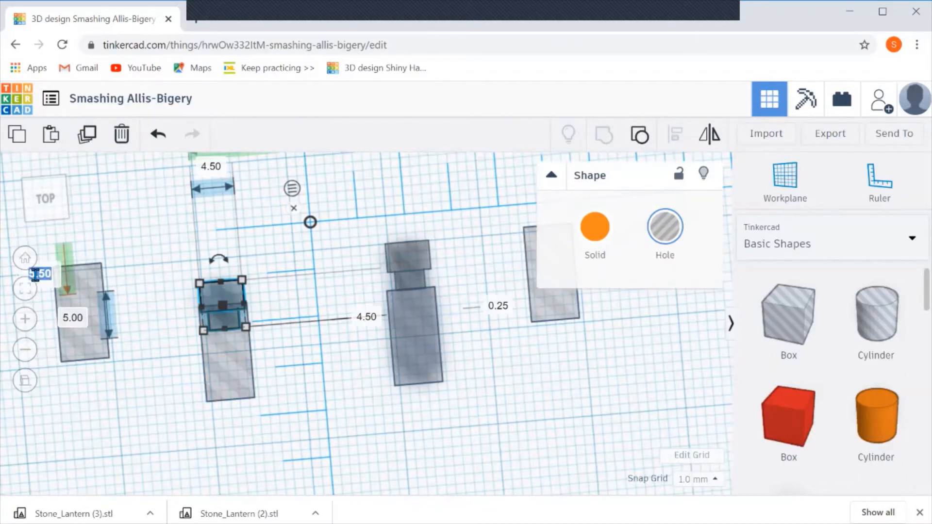
{"action": "type", "text": "3"}
{"action": "key", "text": "Return"}
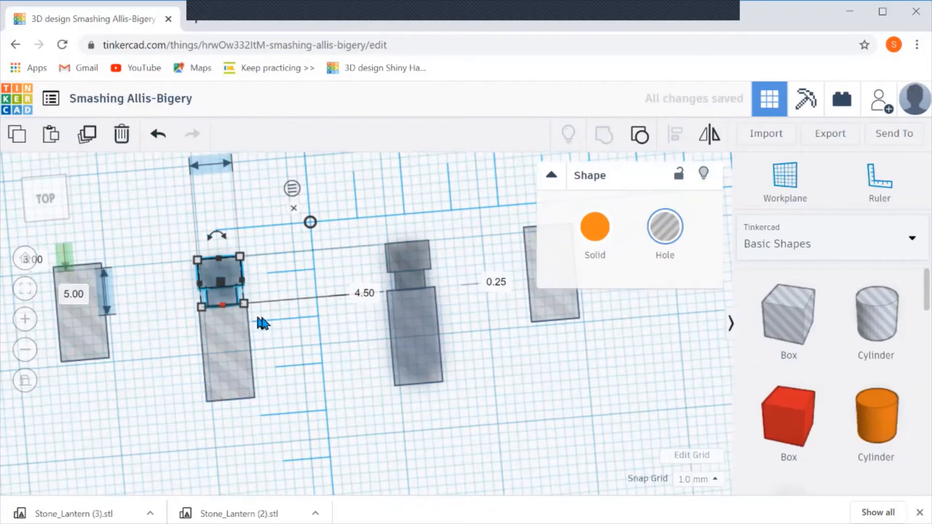
{"action": "left_click", "coordinate": [296, 335]}
Select all four box holes and both stepped cylinder holes and group them into a single hole shape
{"action": "scroll", "coordinate": [299, 336], "scroll_direction": "down", "scroll_amount": 4}
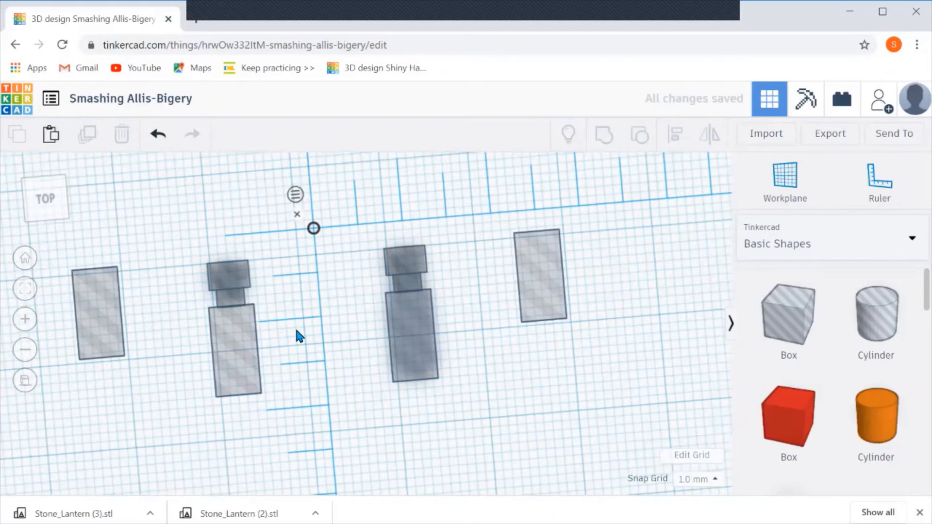
{"action": "left_click_drag", "start_coordinate": [556, 241], "coordinate": [124, 413]}
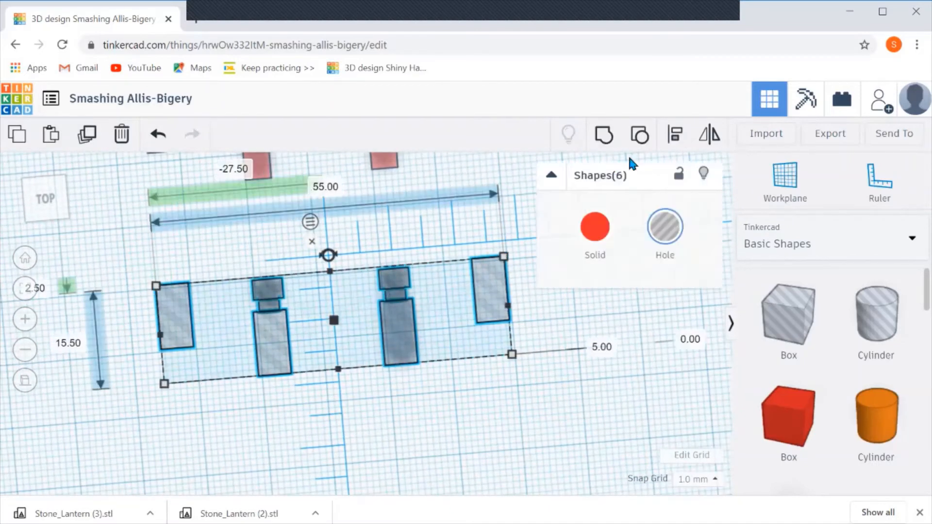
{"action": "left_click", "coordinate": [603, 139]}
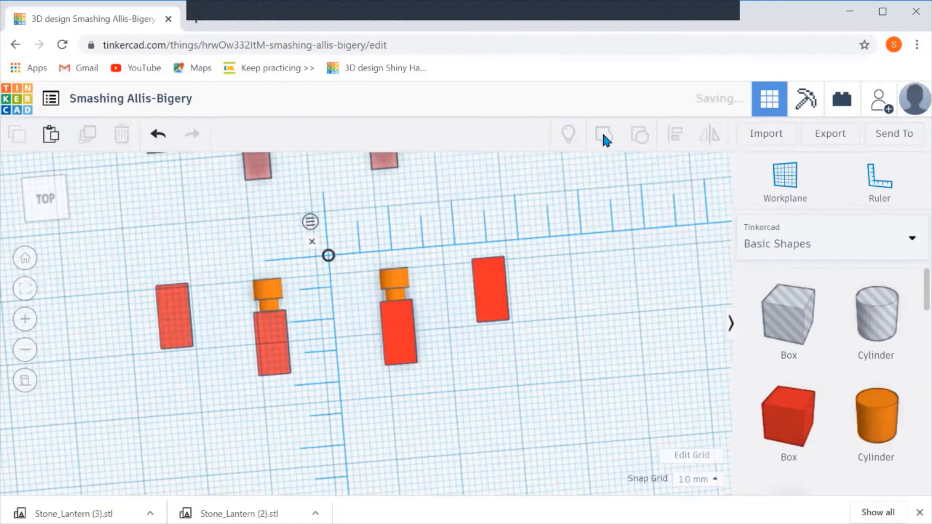
{"action": "left_click", "coordinate": [434, 430]}
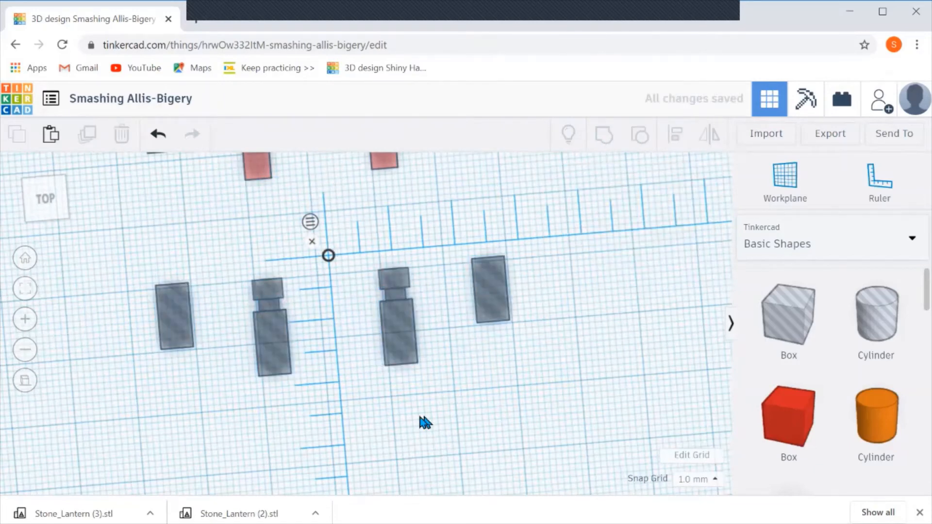
{"action": "right_click_drag", "start_coordinate": [381, 423], "coordinate": [357, 338]}
{"action": "middle_click_drag", "start_coordinate": [358, 343], "coordinate": [343, 474]}
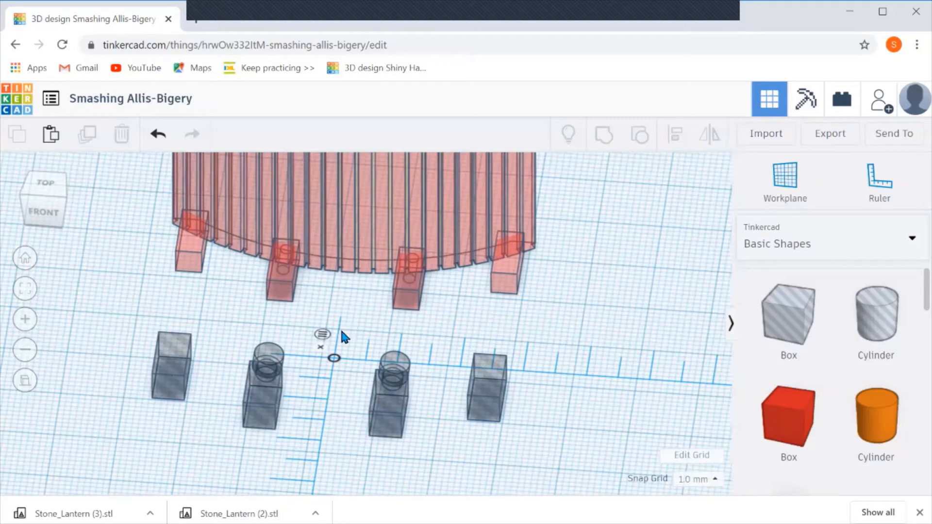
Copy the curved slatted bridge deck and place the copy at the leg holes, about -30 mm across and -7 mm front-to-back from the ruler origin
{"action": "right_click_drag", "start_coordinate": [330, 389], "coordinate": [330, 400]}
{"action": "left_click", "coordinate": [359, 193]}
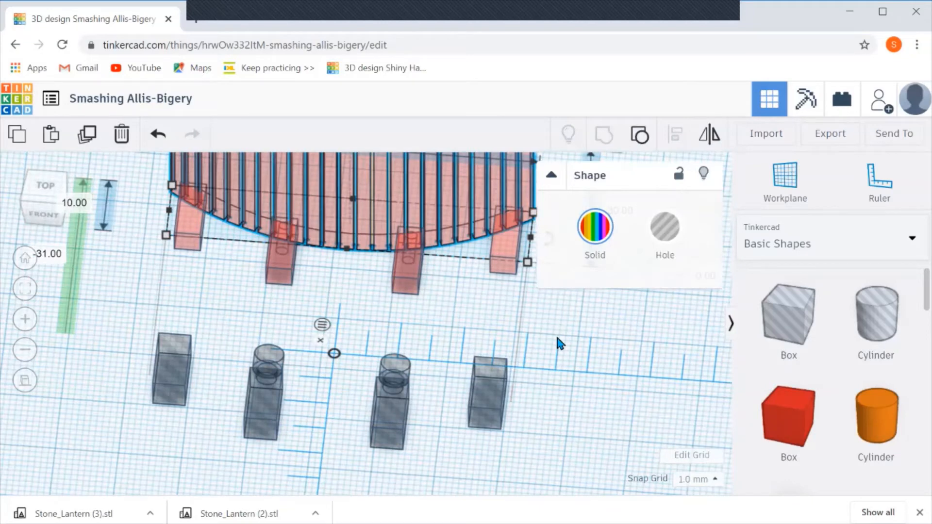
{"action": "key", "text": "ctrl+v"}
{"action": "left_click_drag", "start_coordinate": [508, 232], "coordinate": [307, 335]}
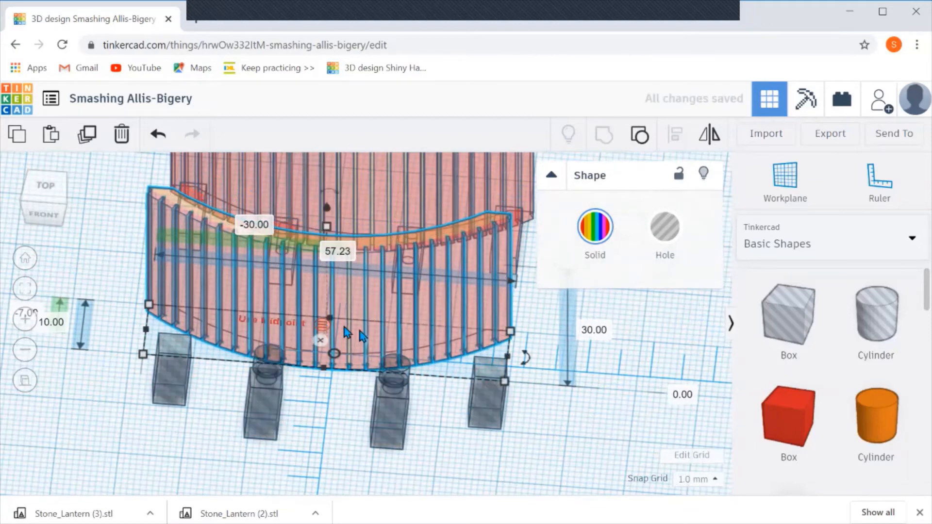
{"action": "left_click", "coordinate": [532, 420]}
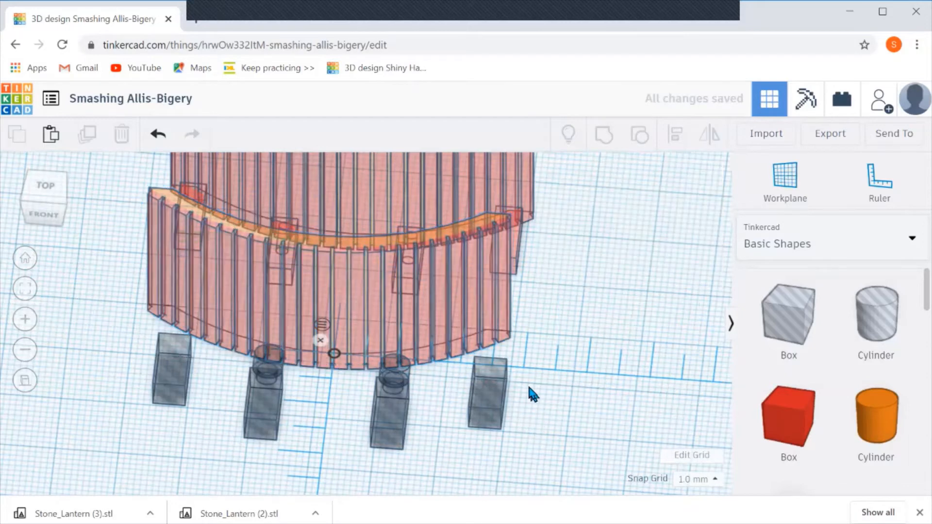
{"action": "left_click", "coordinate": [443, 342]}
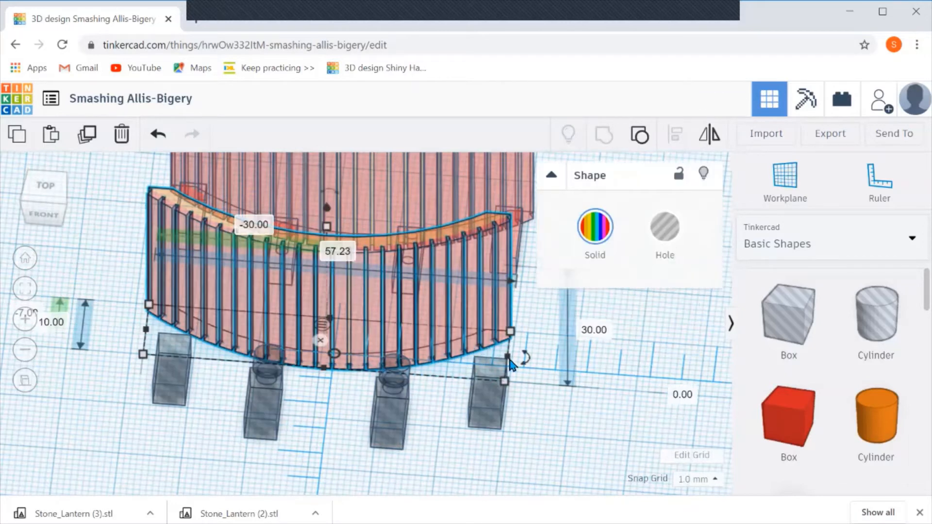
{"action": "left_click", "coordinate": [537, 434]}
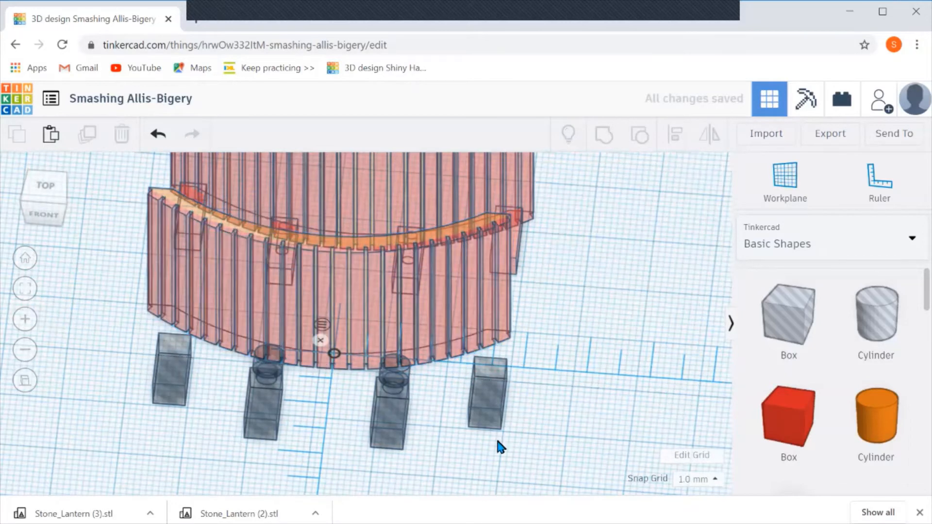
Duplicate the grouped leg holes in place and raise the copy to 24 mm above the workplane
{"action": "right_click_drag", "start_coordinate": [452, 441], "coordinate": [482, 421]}
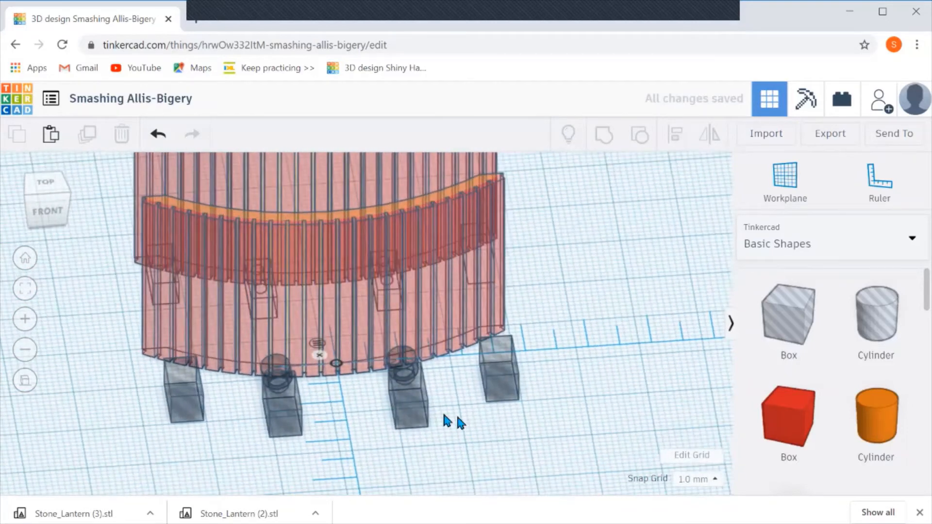
{"action": "left_click", "coordinate": [411, 411]}
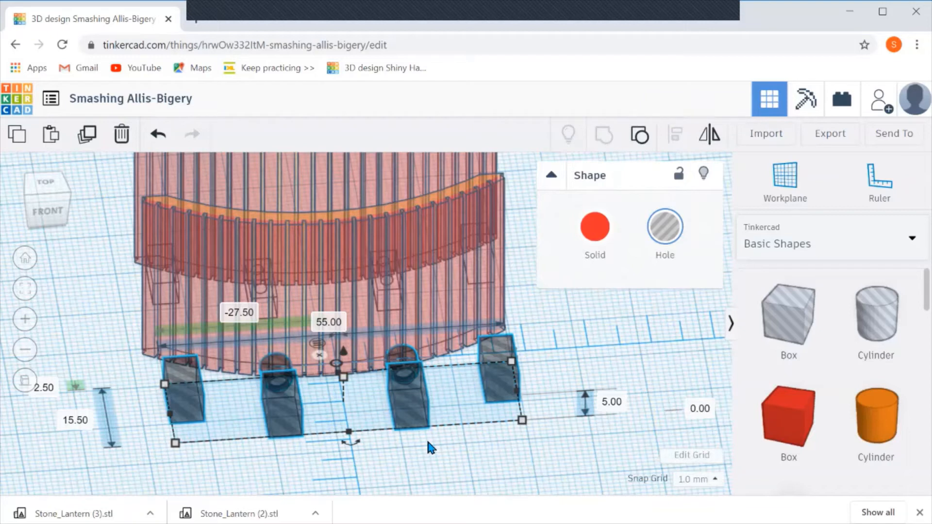
{"action": "left_click", "coordinate": [418, 409]}
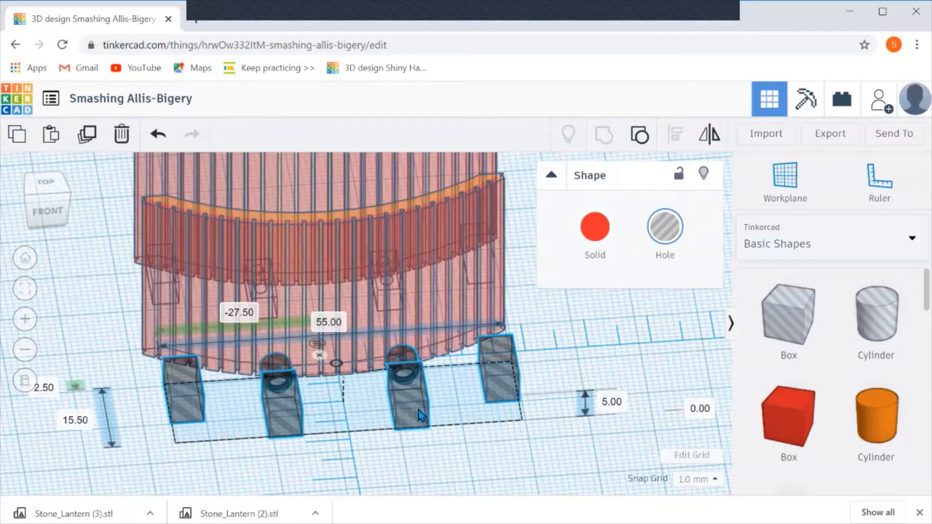
{"action": "left_click", "coordinate": [418, 409]}
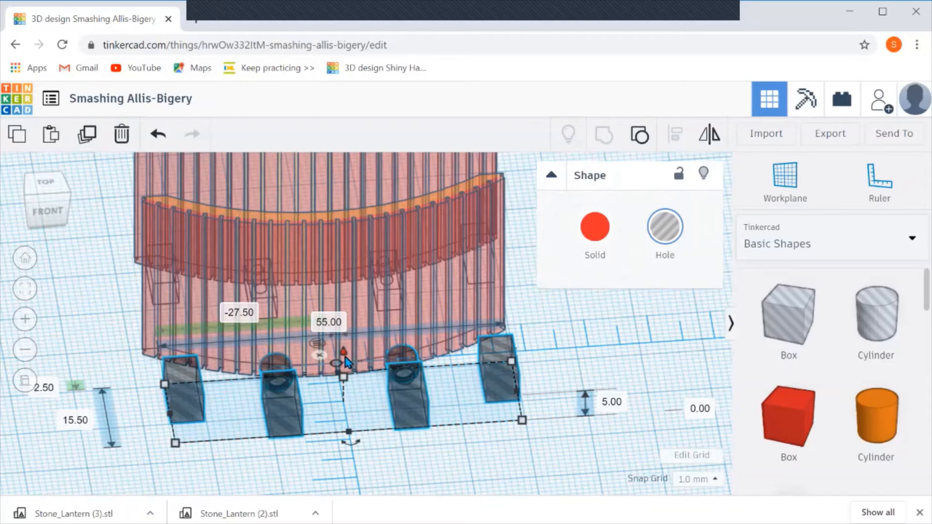
{"action": "left_click_drag", "start_coordinate": [344, 351], "coordinate": [345, 291]}
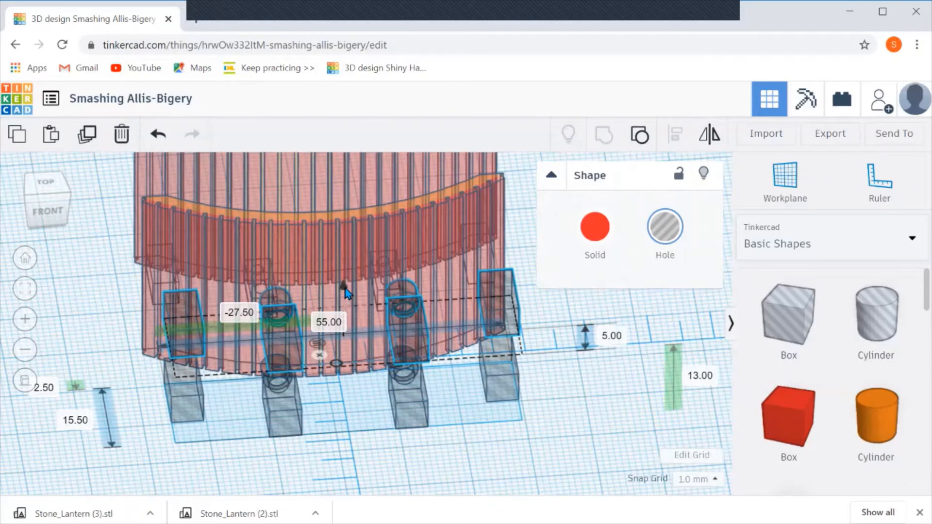
{"action": "left_click_drag", "start_coordinate": [345, 290], "coordinate": [343, 261]}
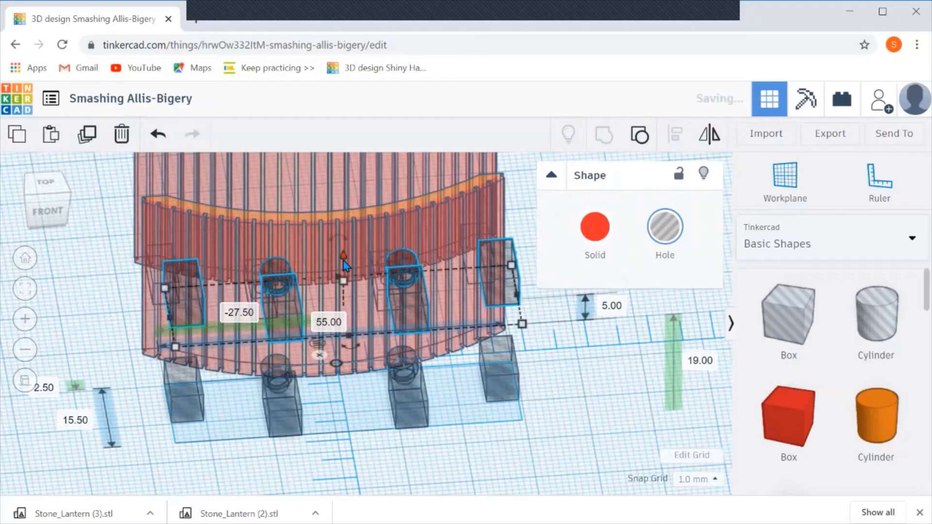
{"action": "left_click", "coordinate": [703, 362]}
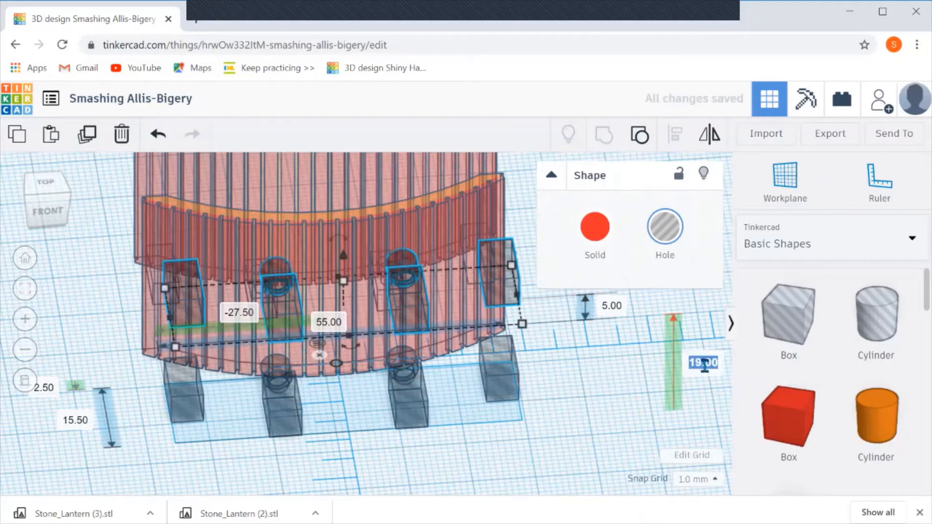
{"action": "type", "text": "21"}
{"action": "key", "text": "BackSpace"}
{"action": "type", "text": "4"}
{"action": "key", "text": "Return"}
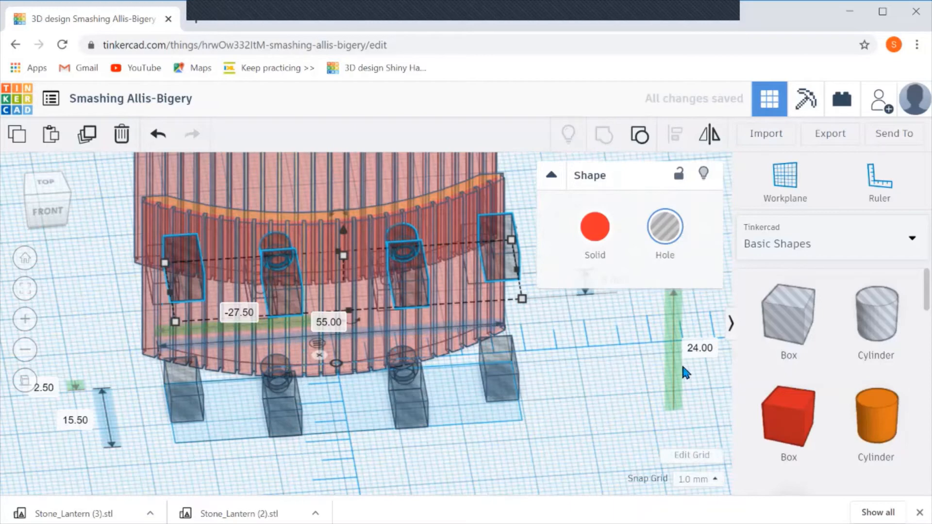
Raise the lower group of leg holes to 2 mm above the workplane
{"action": "left_click", "coordinate": [425, 439]}
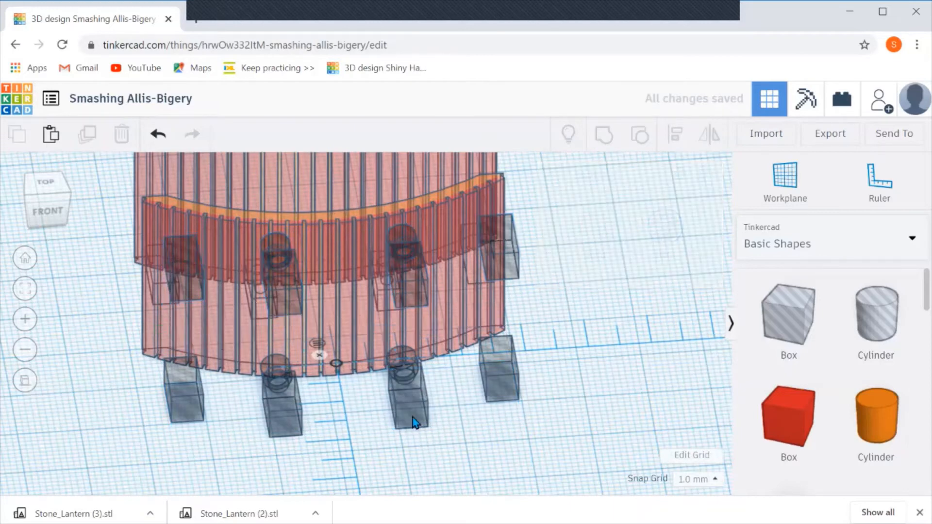
{"action": "left_click", "coordinate": [412, 416]}
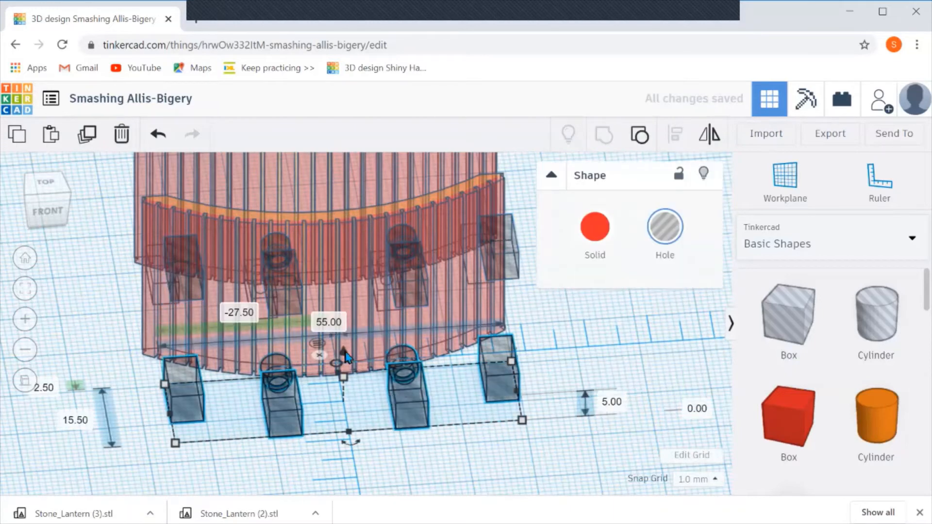
{"action": "left_click_drag", "start_coordinate": [343, 352], "coordinate": [344, 346]}
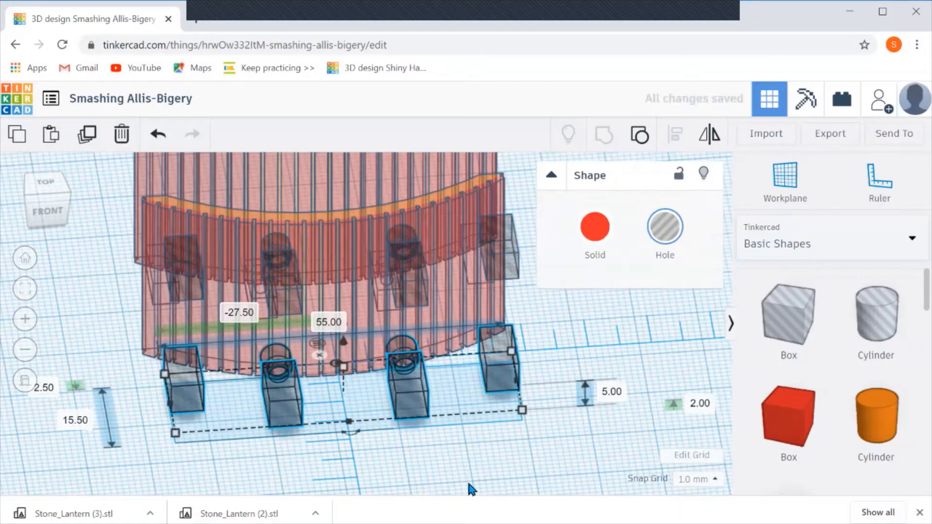
{"action": "left_click", "coordinate": [462, 465]}
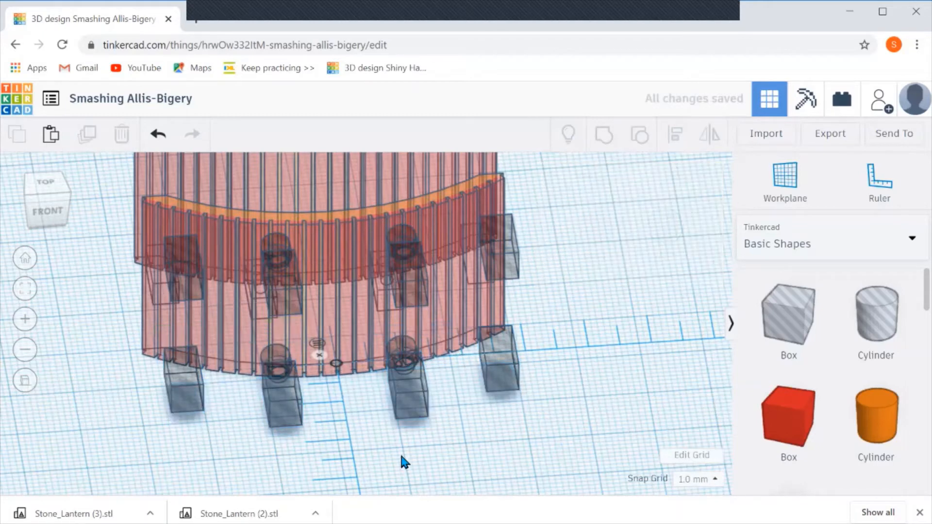
Set the copied bridge deck's front-to-back ruler distance to 0 mm so it overlaps the leg holes
{"action": "left_click", "coordinate": [343, 336]}
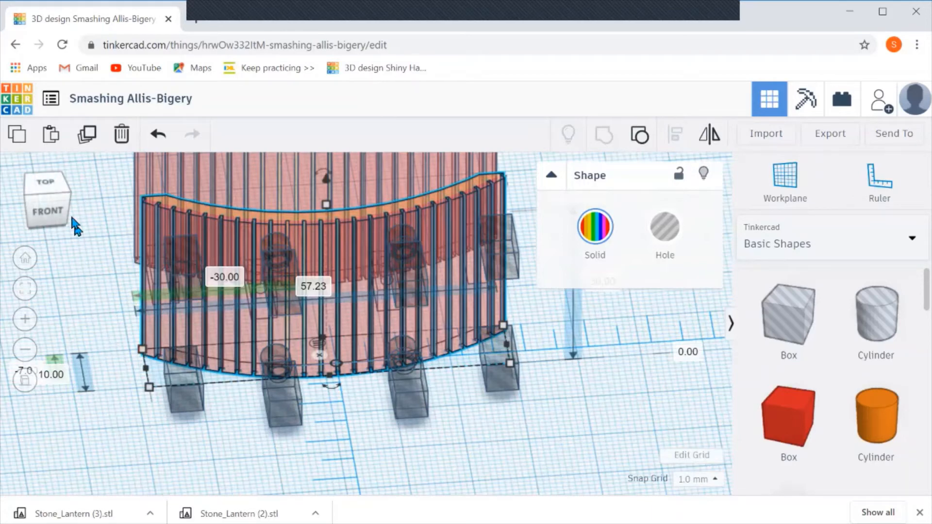
{"action": "left_click", "coordinate": [49, 185]}
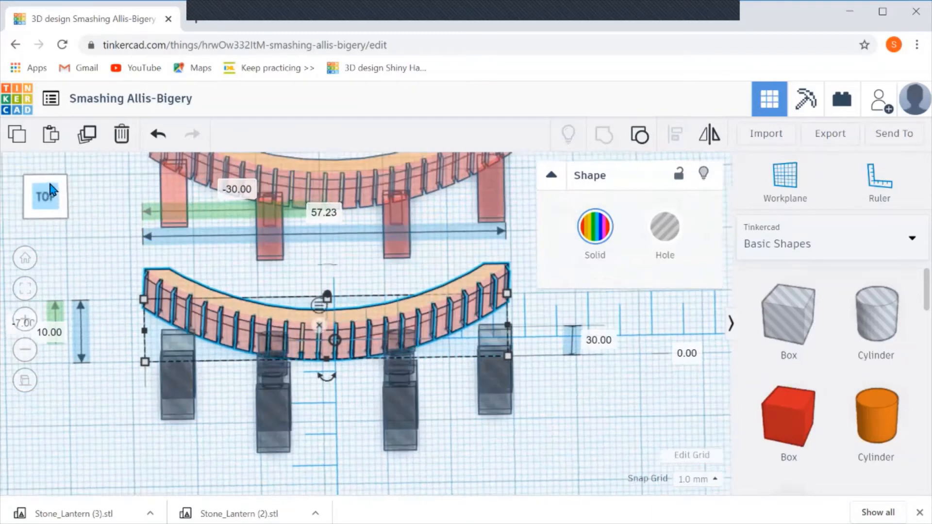
{"action": "left_click", "coordinate": [51, 320]}
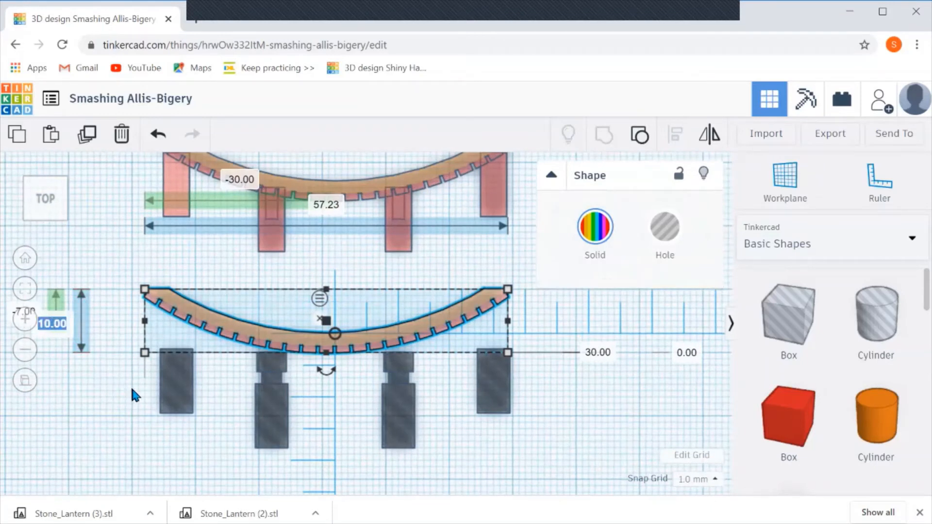
{"action": "left_click", "coordinate": [34, 318]}
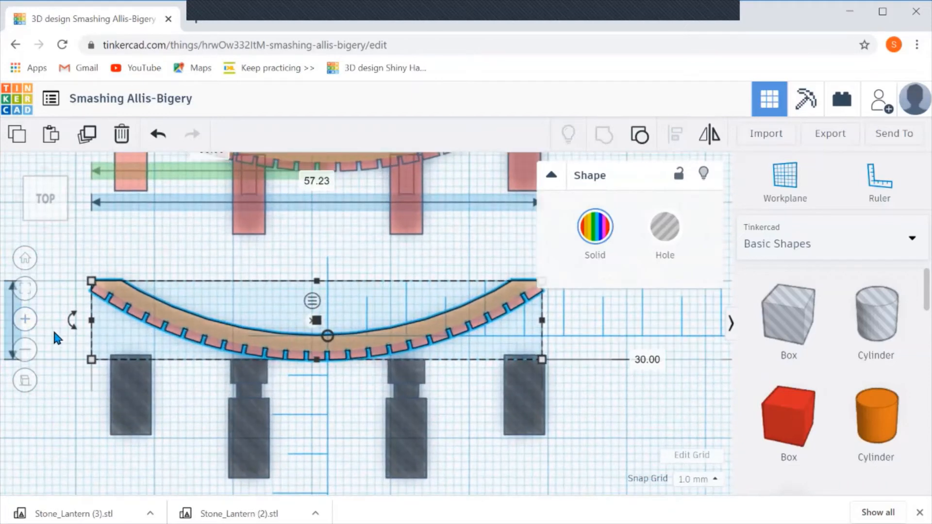
{"action": "scroll", "coordinate": [55, 339], "scroll_direction": "down", "scroll_amount": 4}
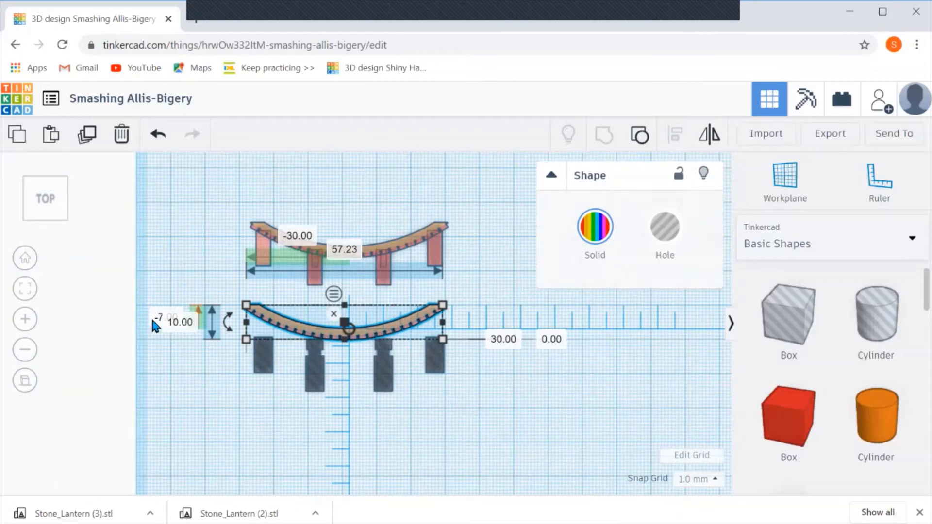
{"action": "left_click", "coordinate": [156, 320]}
{"action": "type", "text": "0"}
{"action": "key", "text": "Return"}
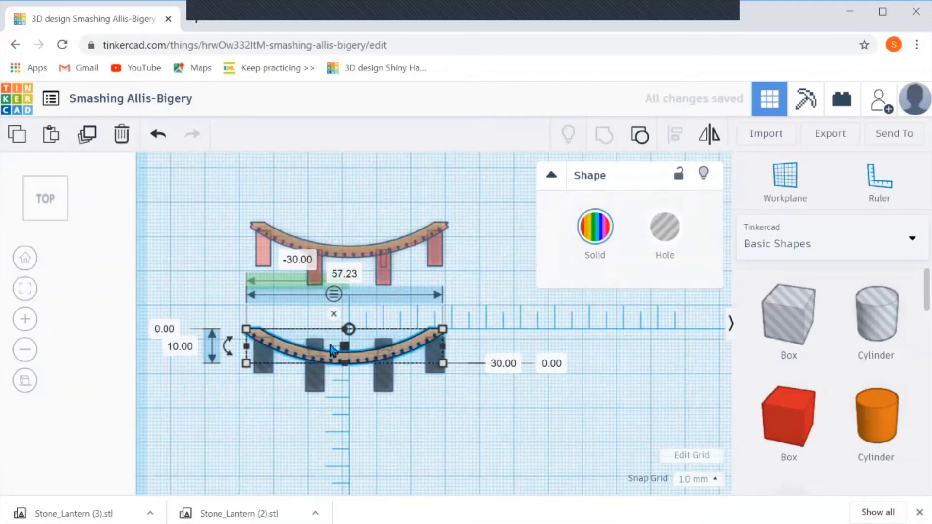
Switch the ruler to midpoint measuring and set the copied deck's widthwise distance to 0 mm
{"action": "left_click", "coordinate": [334, 295]}
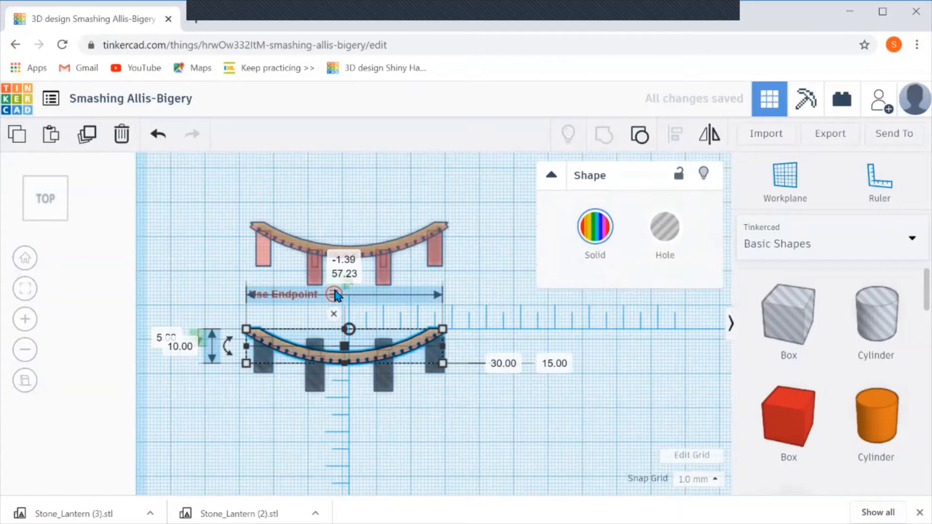
{"action": "left_click", "coordinate": [342, 261]}
{"action": "type", "text": "0"}
{"action": "key", "text": "Return"}
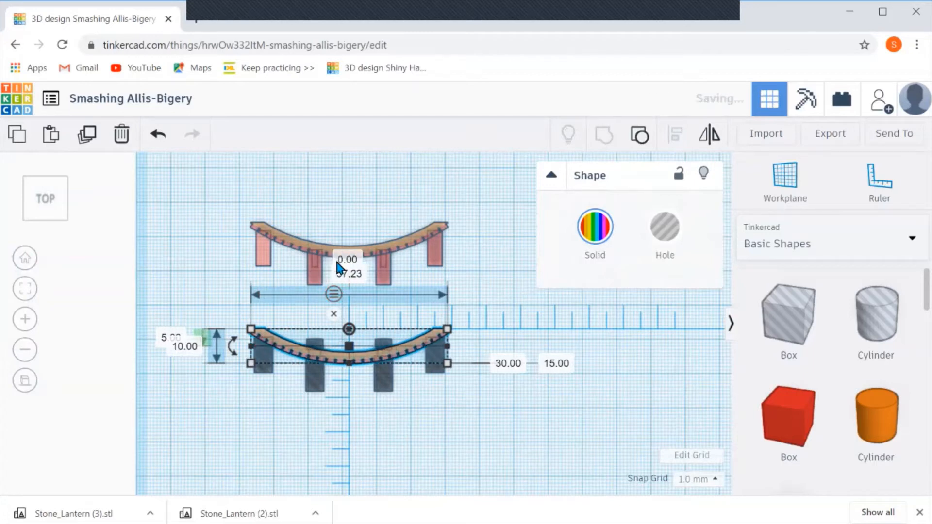
Examine from above and from the front how the two groups of leg holes intersect the copied deck
{"action": "scroll", "coordinate": [393, 421], "scroll_direction": "up", "scroll_amount": 5}
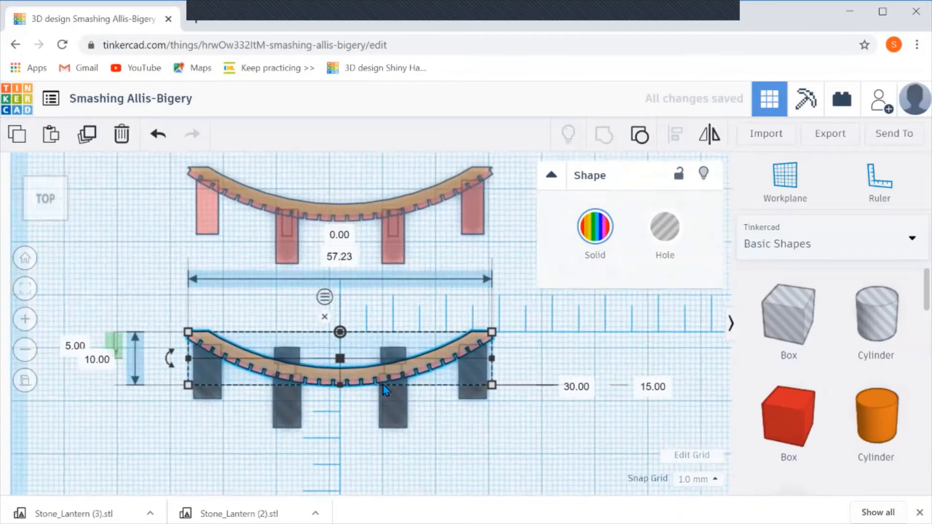
{"action": "scroll", "coordinate": [410, 385], "scroll_direction": "up", "scroll_amount": 2}
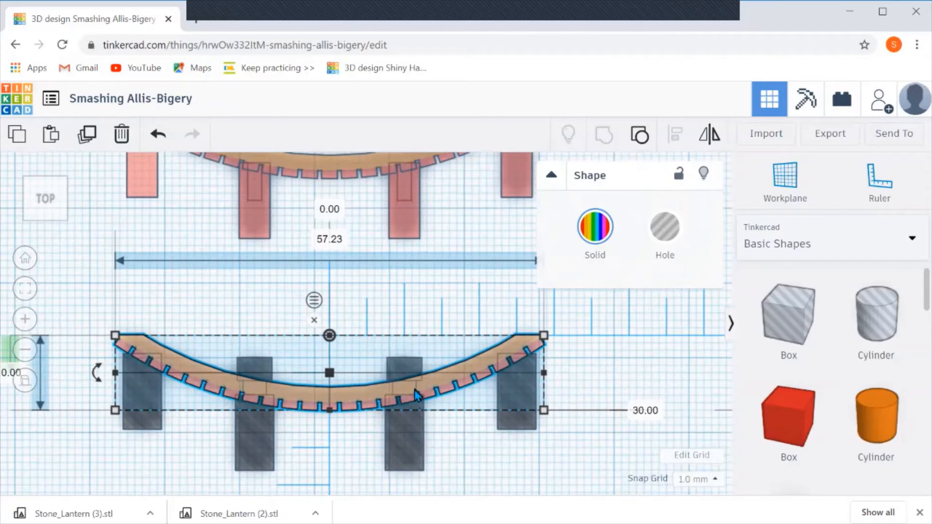
{"action": "scroll", "coordinate": [405, 411], "scroll_direction": "up", "scroll_amount": 3}
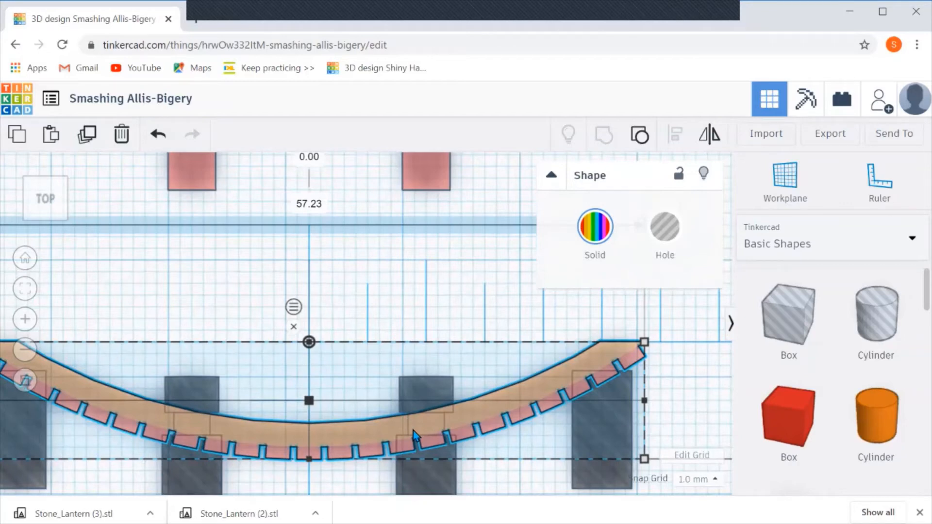
{"action": "scroll", "coordinate": [412, 430], "scroll_direction": "down", "scroll_amount": 5}
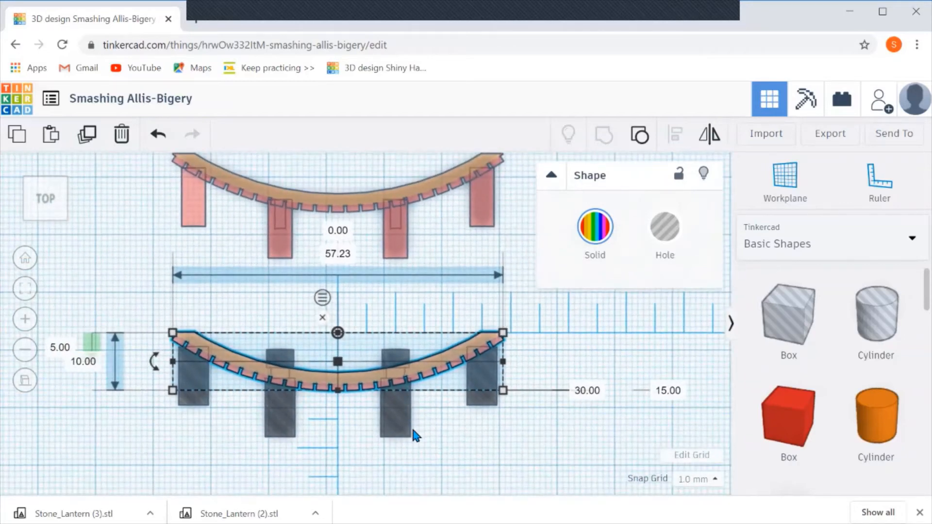
{"action": "left_click", "coordinate": [537, 318]}
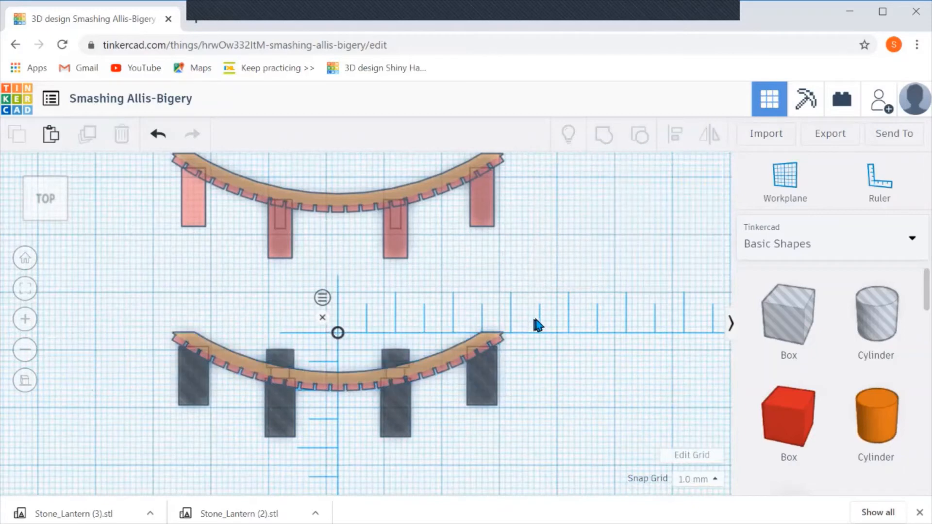
{"action": "left_click_drag", "start_coordinate": [539, 317], "coordinate": [139, 466]}
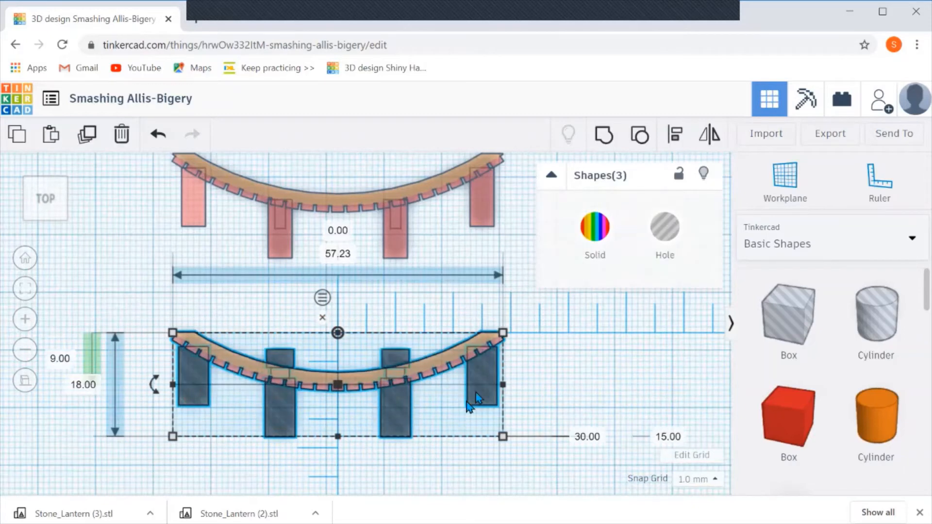
{"action": "right_click_drag", "start_coordinate": [569, 408], "coordinate": [567, 312]}
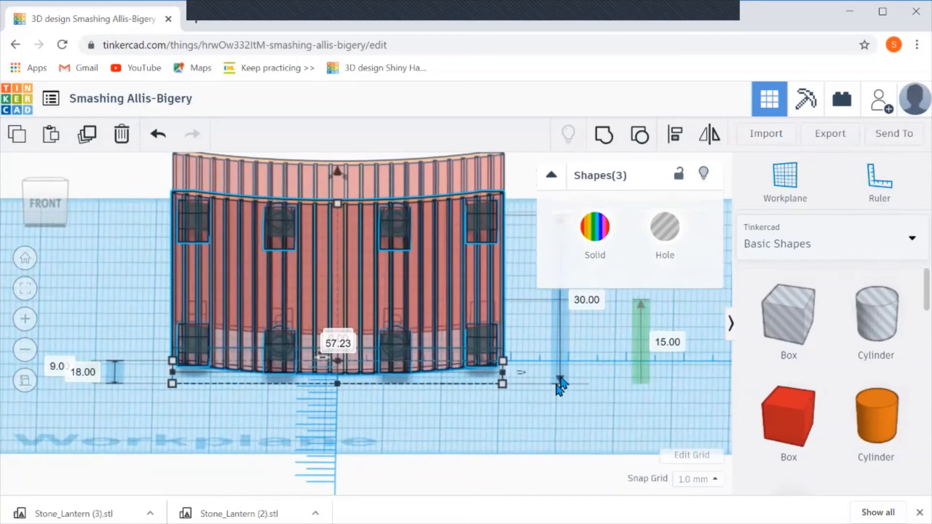
{"action": "left_click", "coordinate": [542, 424]}
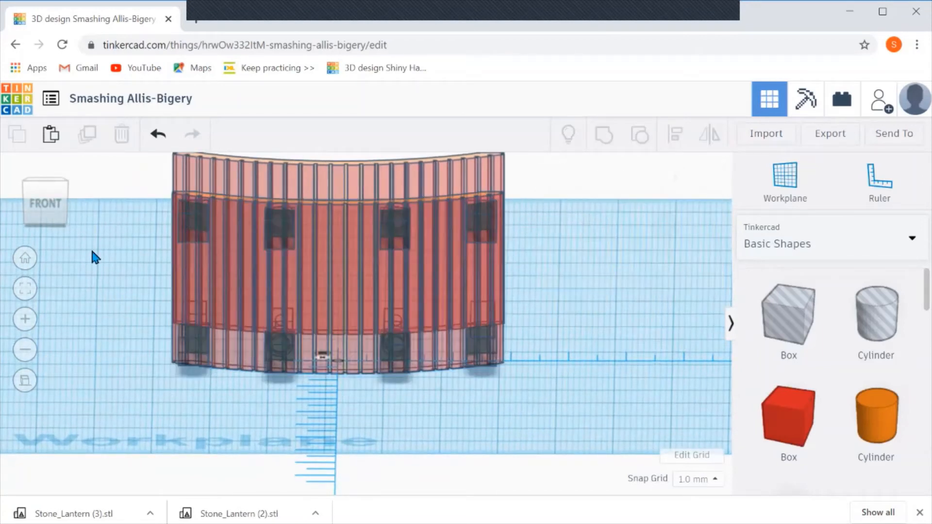
Lower the upper group of leg holes to a 26 mm midpoint height above the workplane
{"action": "left_click", "coordinate": [57, 219]}
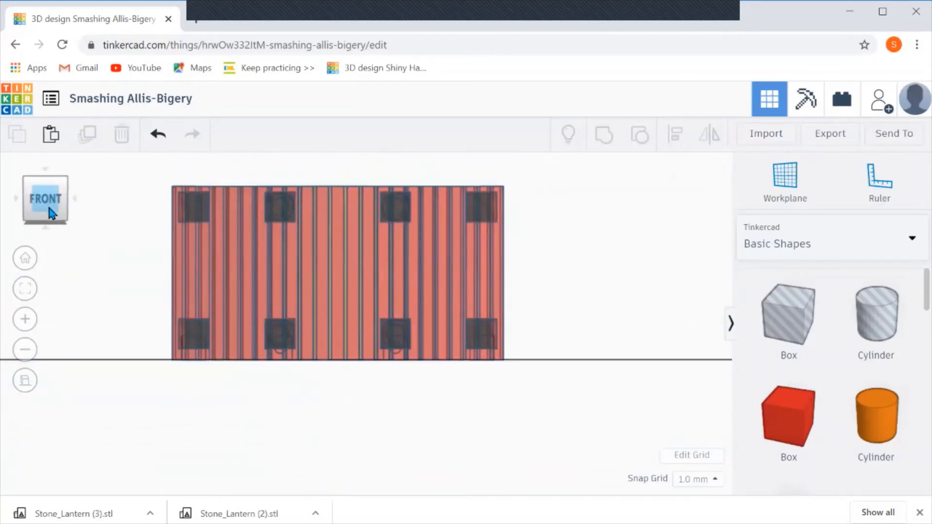
{"action": "left_click", "coordinate": [491, 220]}
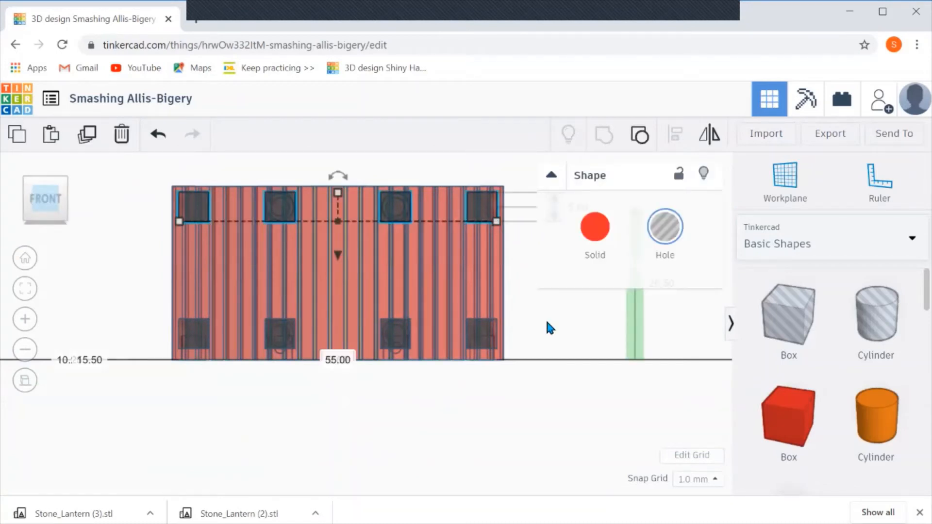
{"action": "middle_click_drag", "start_coordinate": [537, 327], "coordinate": [299, 393]}
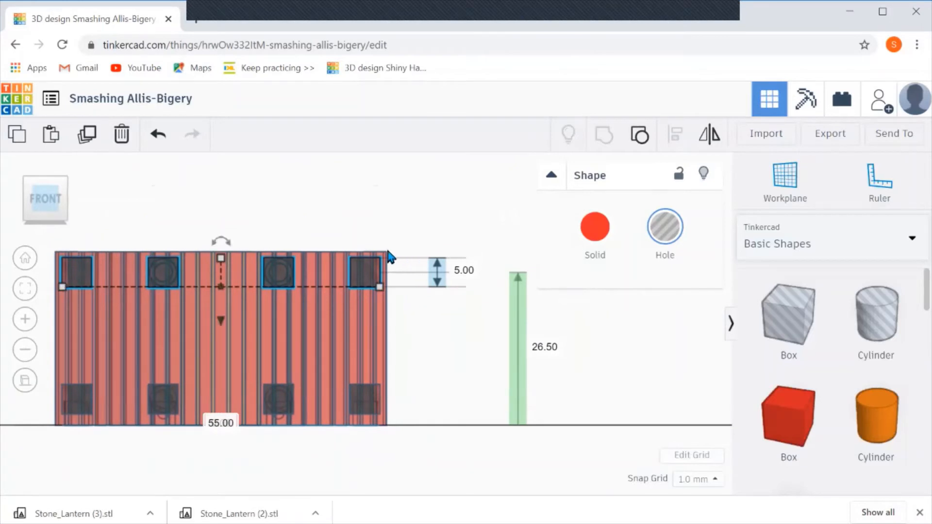
{"action": "left_click", "coordinate": [549, 348]}
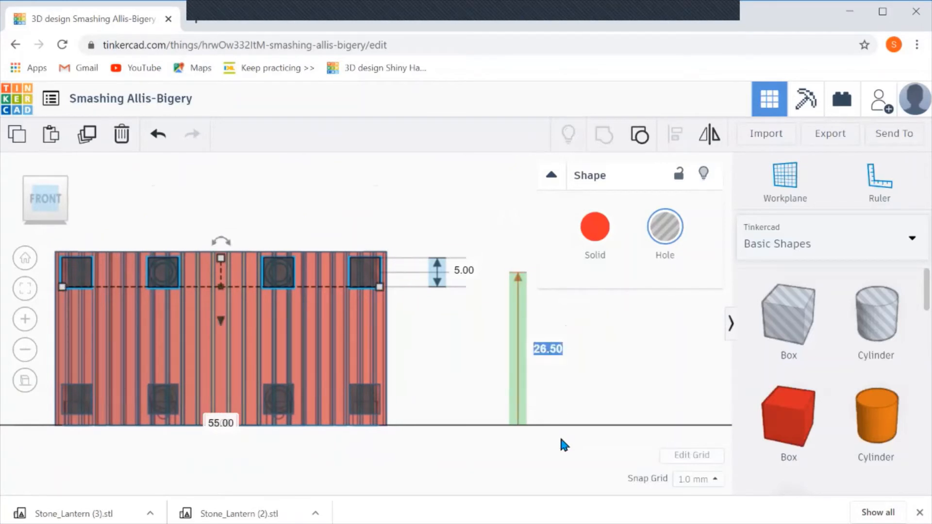
{"action": "type", "text": "26"}
{"action": "key", "text": "Return"}
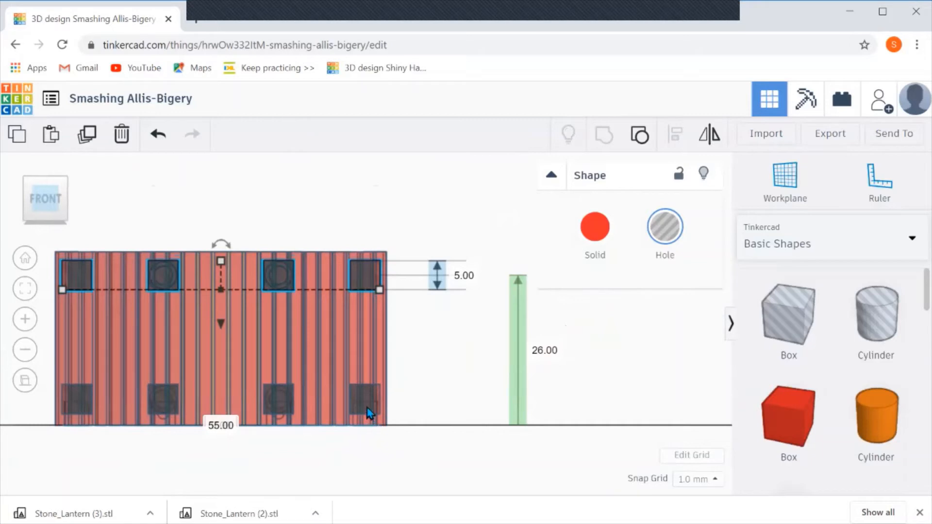
Set the lower group of leg holes to a 4 mm midpoint height above the workplane
{"action": "key", "text": "d"}
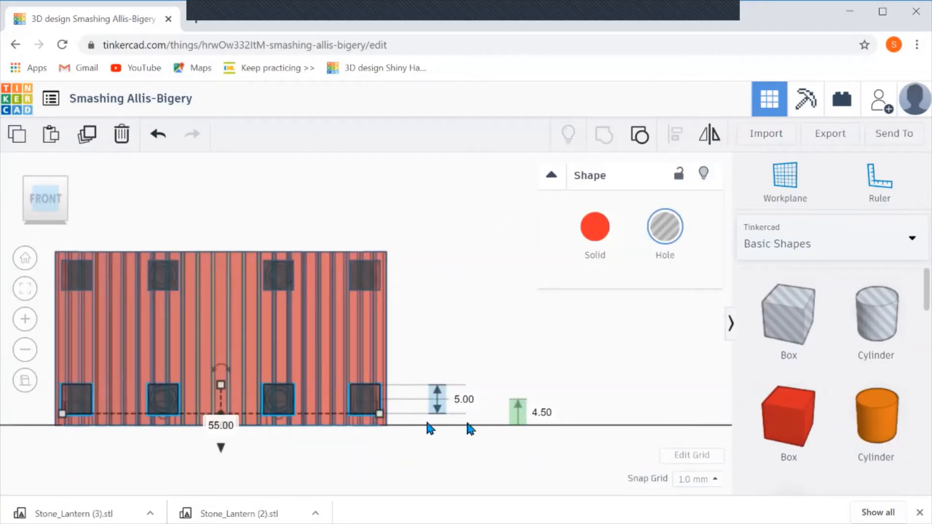
{"action": "left_click", "coordinate": [551, 413]}
{"action": "type", "text": "4"}
{"action": "key", "text": "Return"}
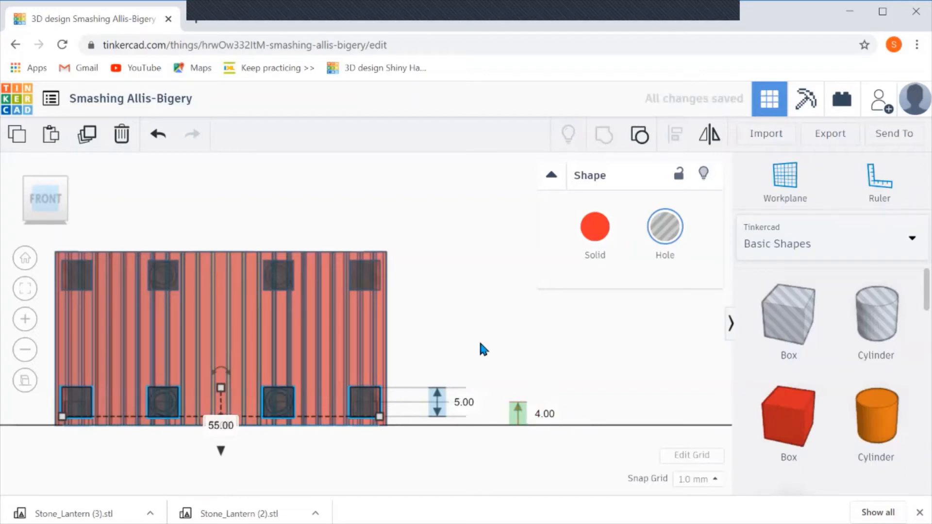
{"action": "left_click", "coordinate": [469, 353]}
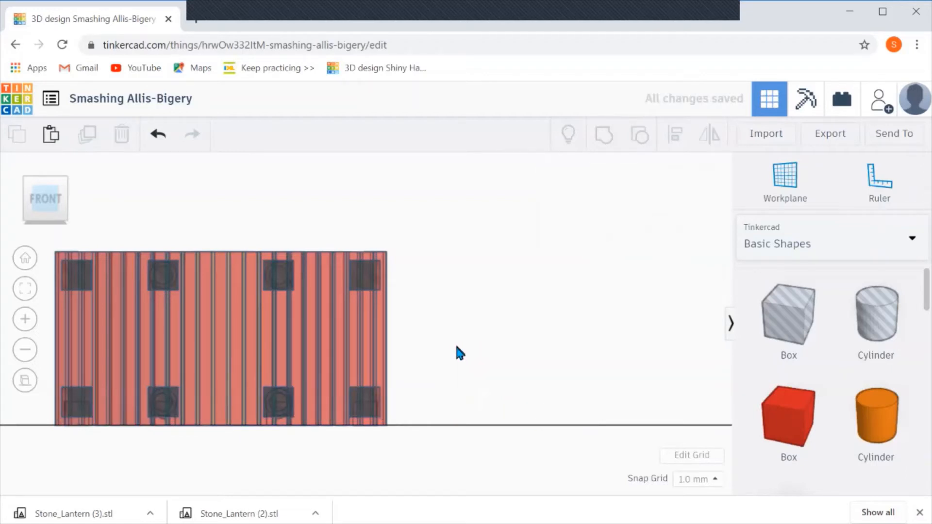
Group the copied bridge deck with both sets of leg holes to cut the peg sockets
{"action": "right_click_drag", "start_coordinate": [455, 351], "coordinate": [465, 439]}
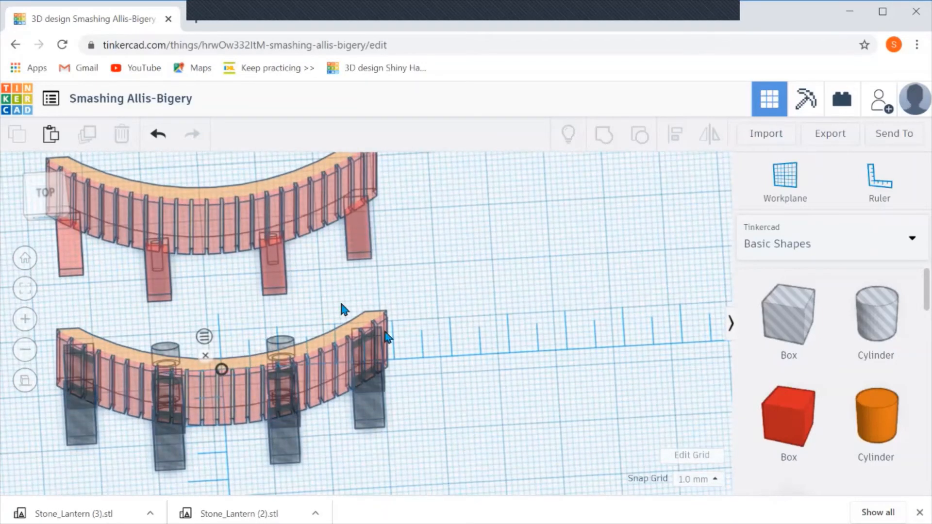
{"action": "left_click", "coordinate": [37, 206]}
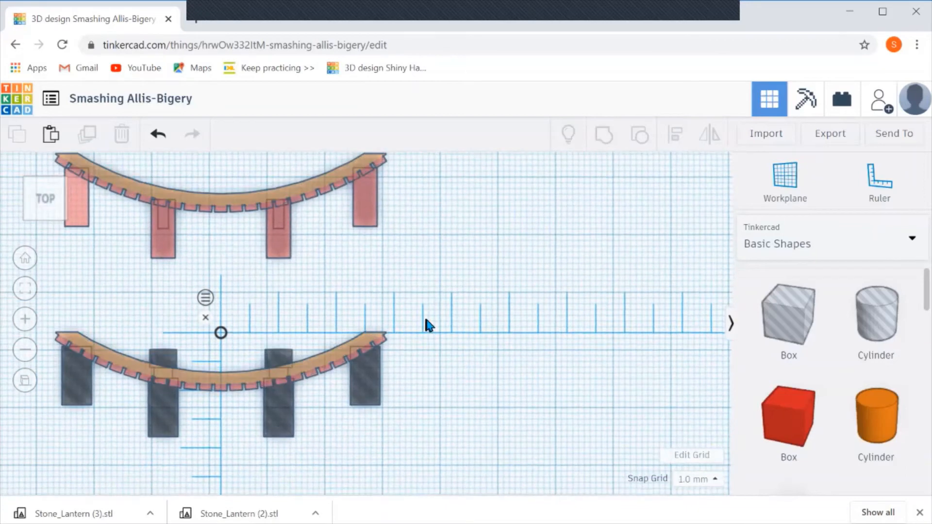
{"action": "left_click_drag", "start_coordinate": [428, 319], "coordinate": [51, 450]}
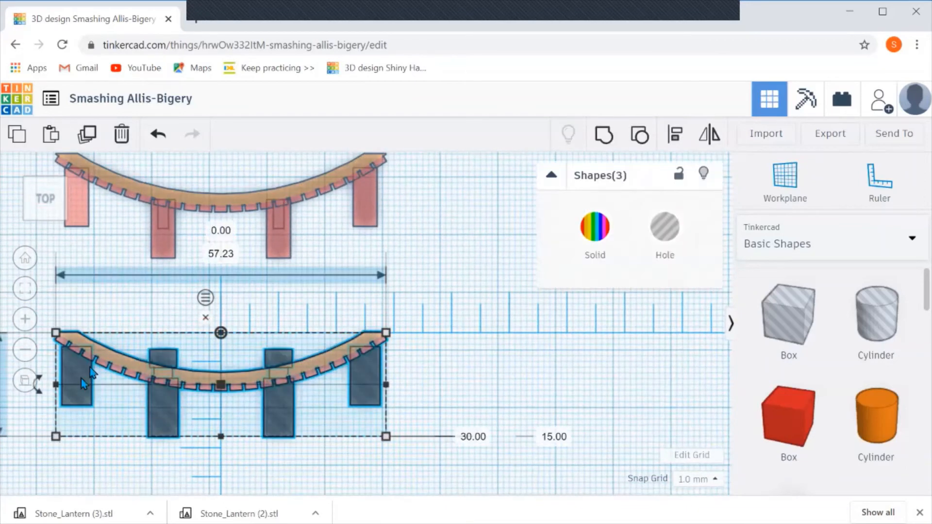
{"action": "left_click", "coordinate": [604, 139]}
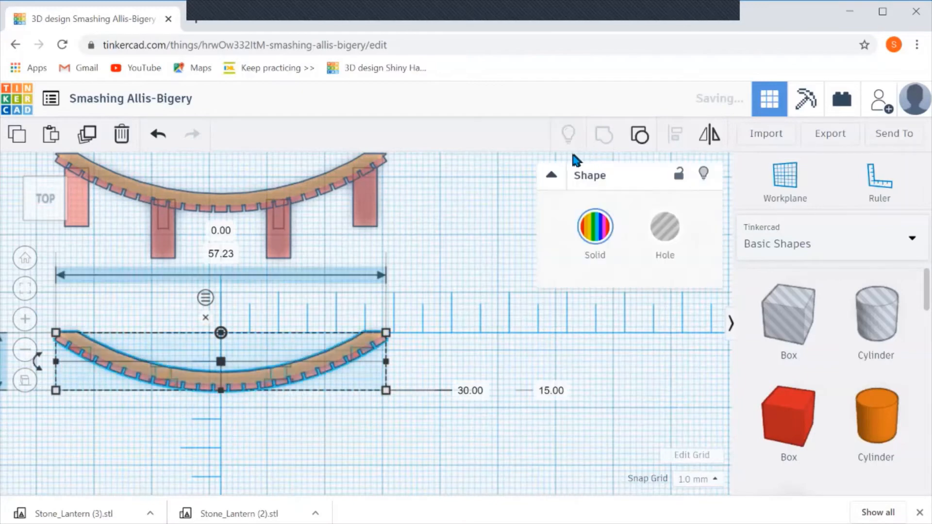
{"action": "left_click", "coordinate": [422, 299]}
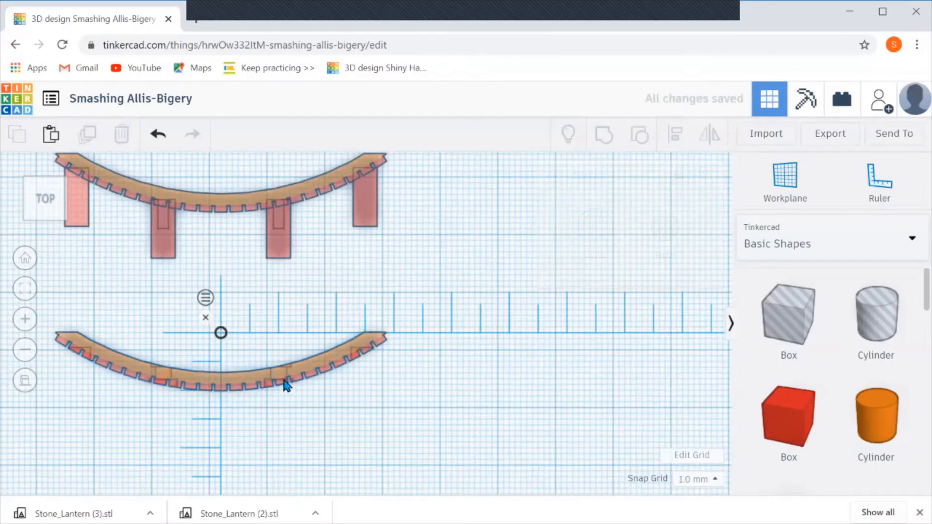
{"action": "right_click_drag", "start_coordinate": [250, 357], "coordinate": [241, 324]}
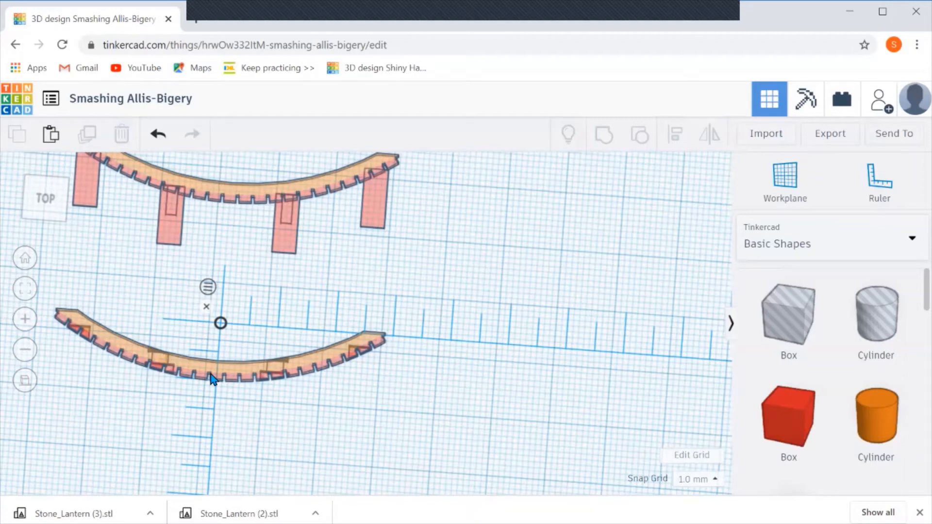
{"action": "left_click", "coordinate": [211, 379]}
{"action": "left_click", "coordinate": [437, 304]}
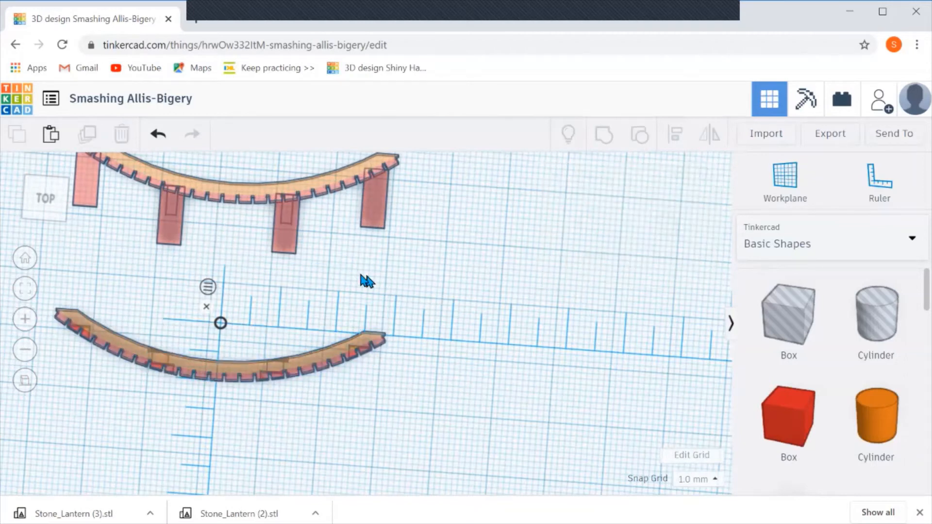
Move the large orange cylinder beside the workplane so that it partly overlaps the workplane's edge
{"action": "middle_click_drag", "start_coordinate": [367, 281], "coordinate": [474, 335]}
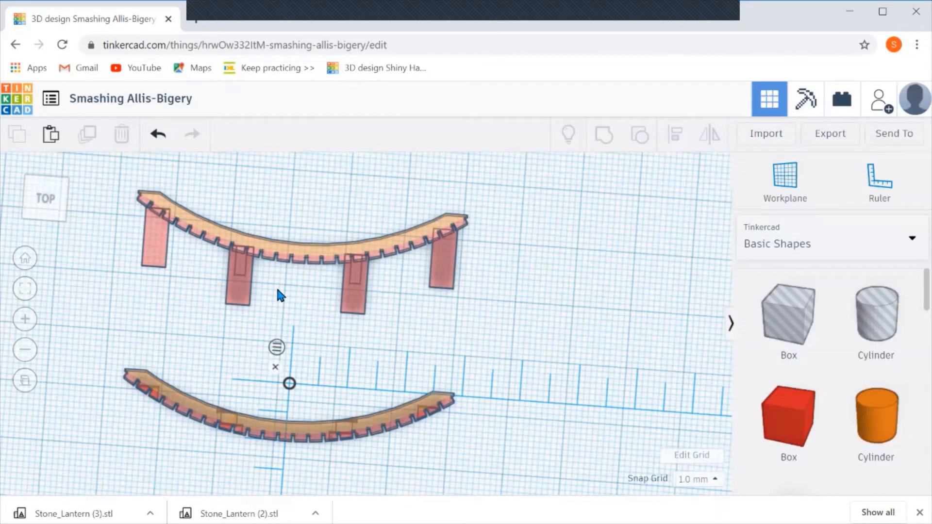
{"action": "middle_click_drag", "start_coordinate": [276, 295], "coordinate": [277, 412]}
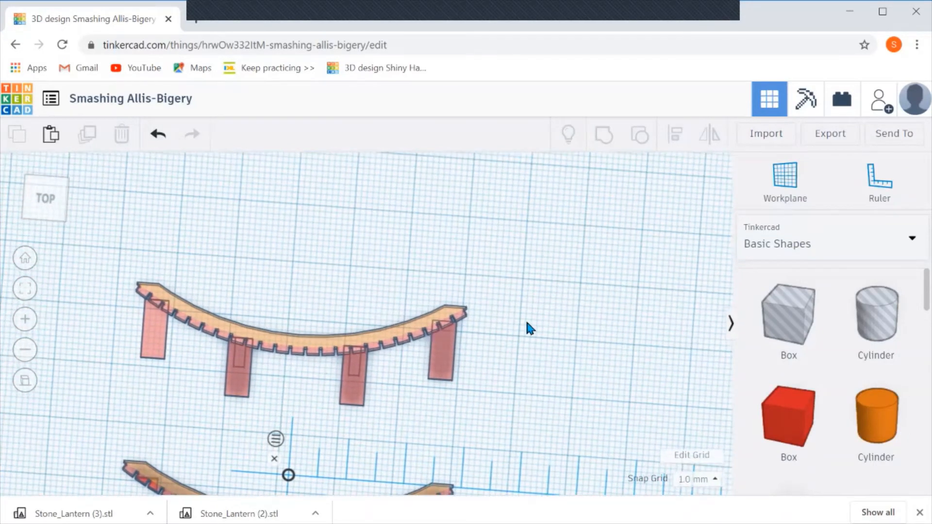
{"action": "scroll", "coordinate": [519, 317], "scroll_direction": "down", "scroll_amount": 4}
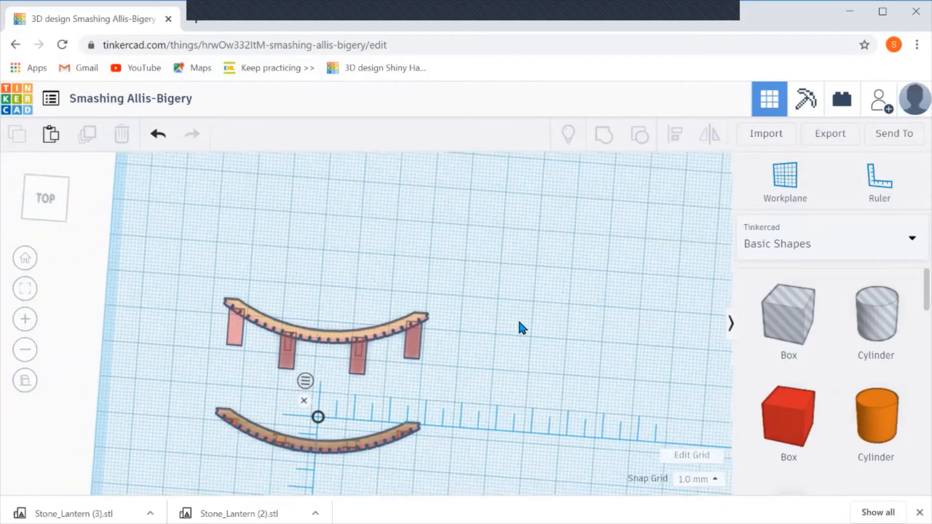
{"action": "scroll", "coordinate": [527, 334], "scroll_direction": "down", "scroll_amount": 3}
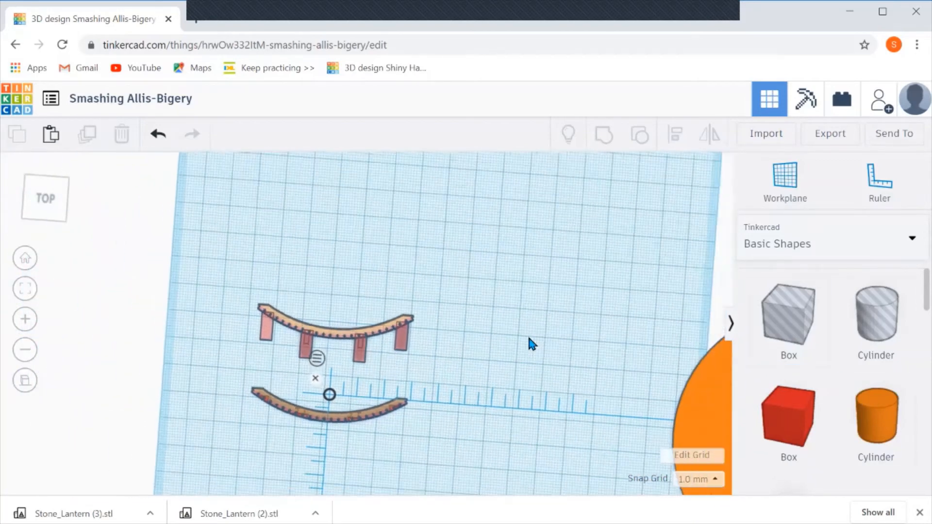
{"action": "scroll", "coordinate": [590, 360], "scroll_direction": "down", "scroll_amount": 3}
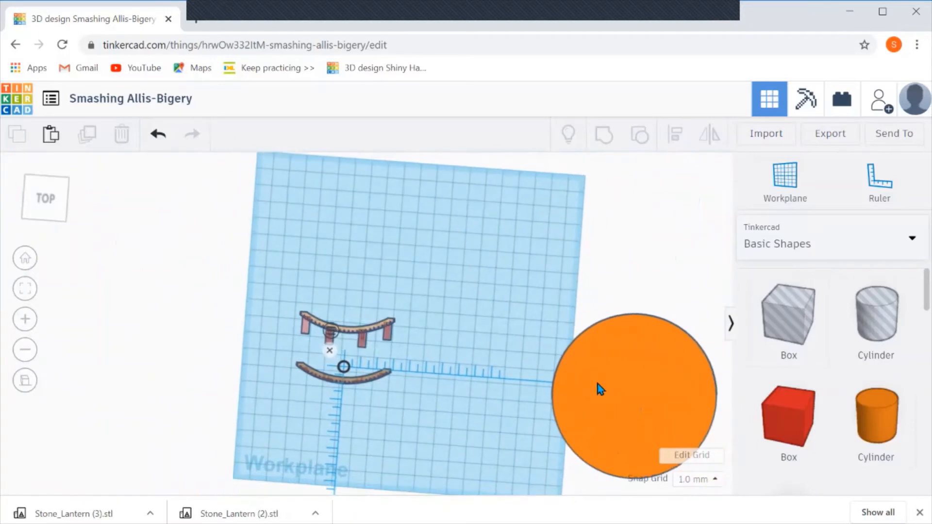
{"action": "left_click_drag", "start_coordinate": [597, 382], "coordinate": [519, 275]}
{"action": "middle_click_drag", "start_coordinate": [409, 243], "coordinate": [391, 275]}
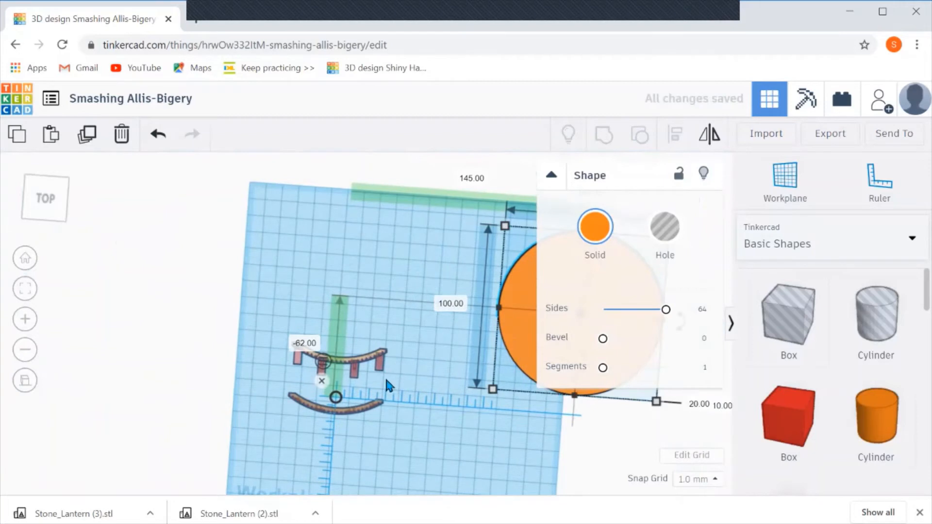
Ungroup the original curved bridge deck into its deck ring and the surrounding hole shape
{"action": "left_click", "coordinate": [369, 363]}
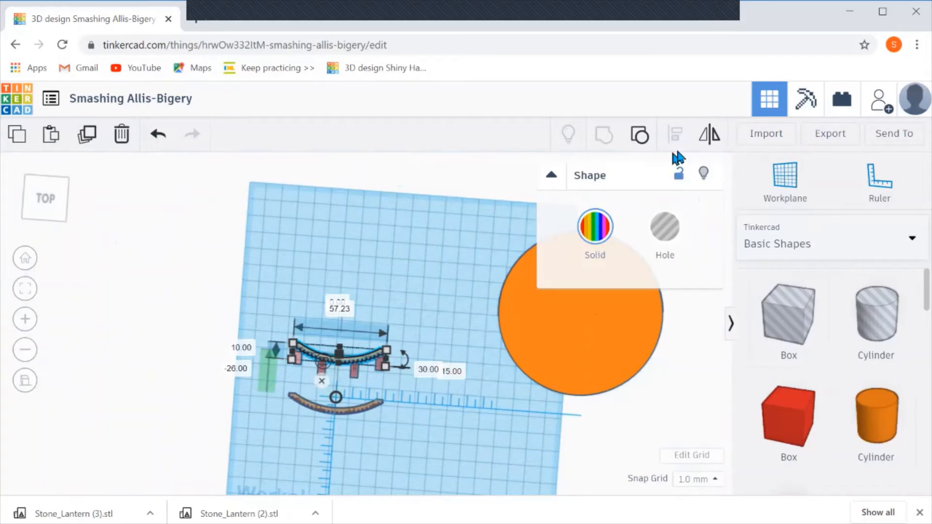
{"action": "key", "text": "ctrl+v"}
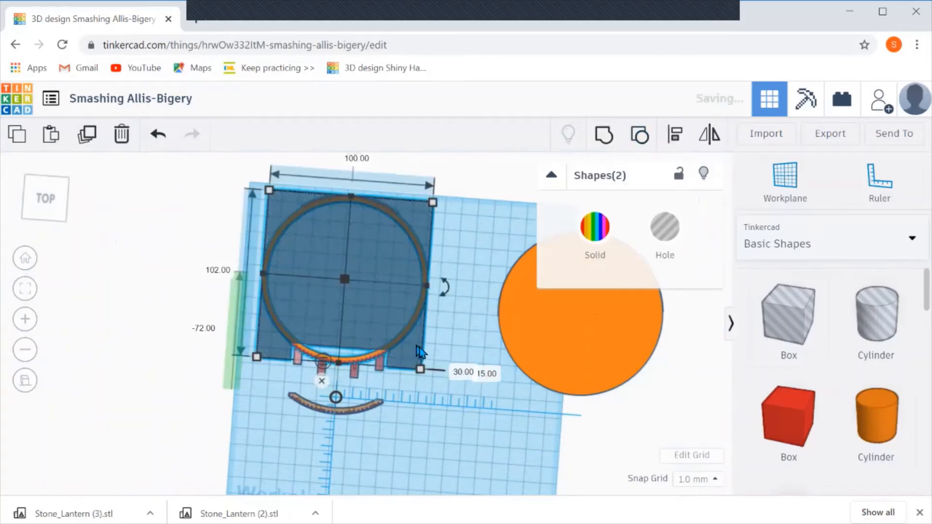
{"action": "left_click", "coordinate": [463, 330]}
{"action": "scroll", "coordinate": [357, 392], "scroll_direction": "up", "scroll_amount": 6}
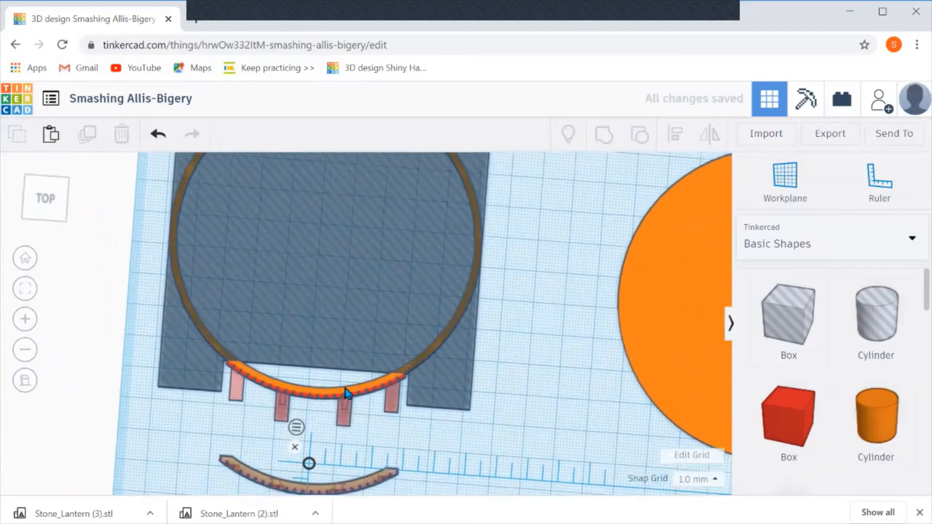
{"action": "middle_click_drag", "start_coordinate": [568, 361], "coordinate": [566, 325]}
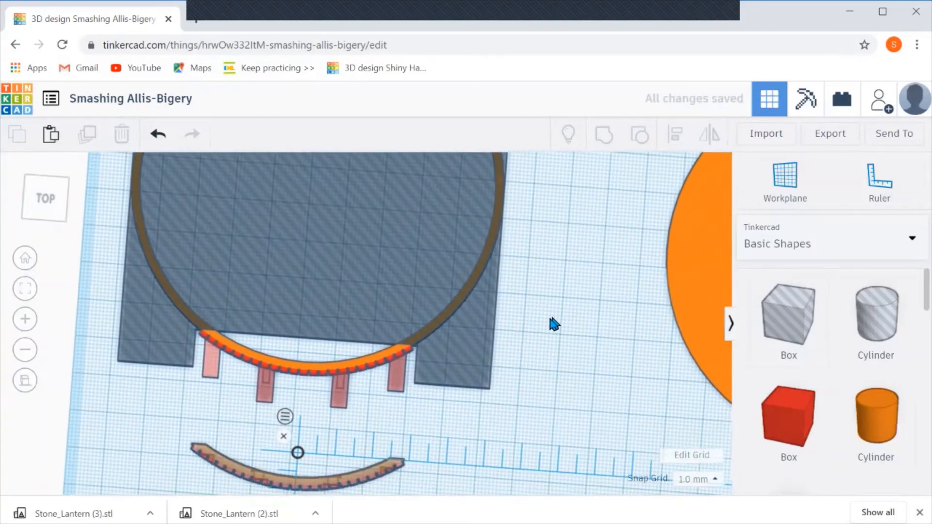
Turn the large orange cylinder beside the workplane into a hole
{"action": "left_click", "coordinate": [399, 353]}
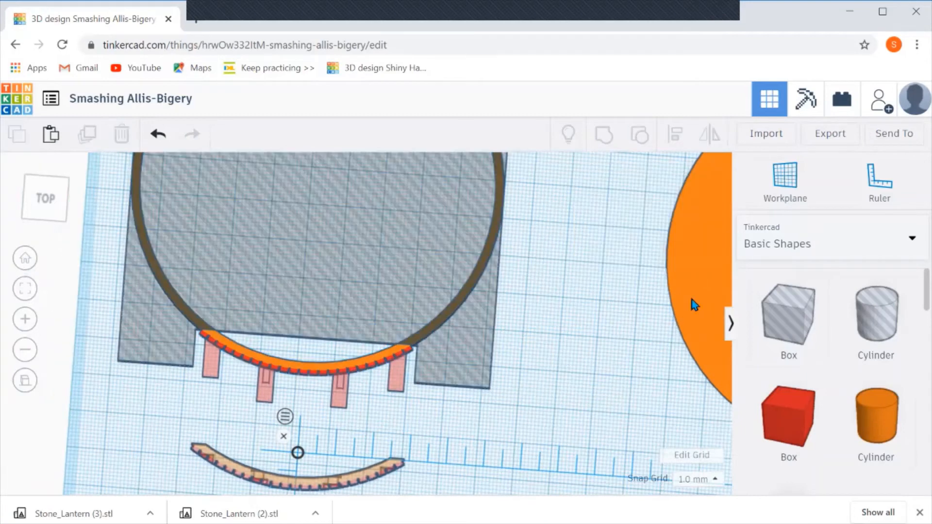
{"action": "left_click", "coordinate": [685, 304]}
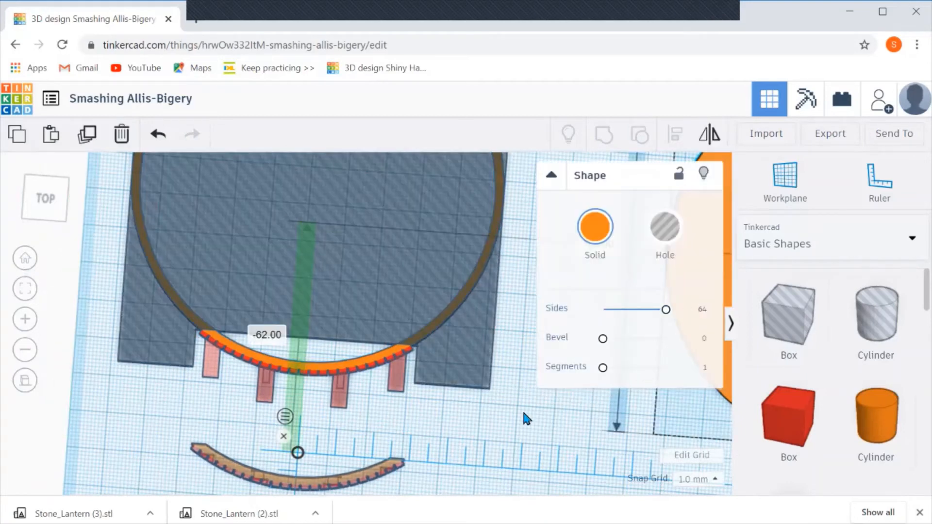
{"action": "middle_click_drag", "start_coordinate": [521, 408], "coordinate": [346, 325]}
{"action": "scroll", "coordinate": [387, 348], "scroll_direction": "down", "scroll_amount": 4}
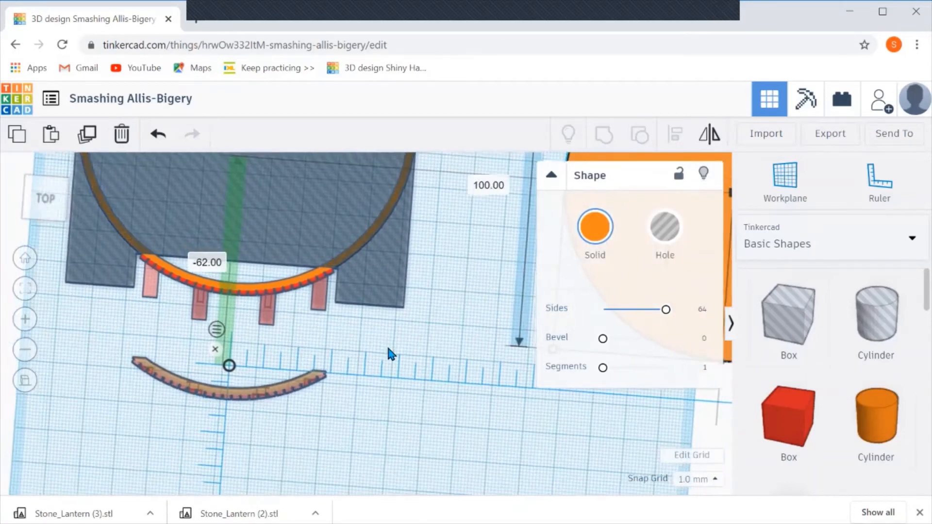
{"action": "left_click", "coordinate": [459, 387]}
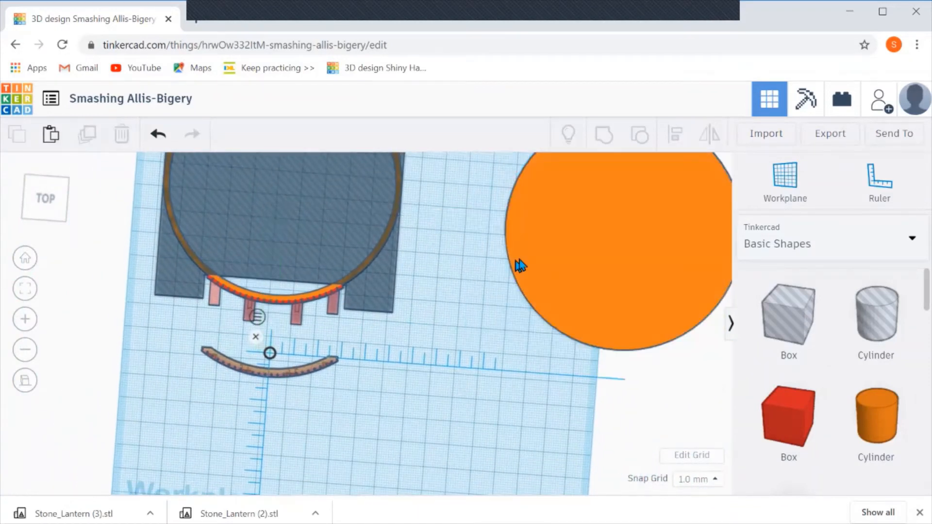
{"action": "left_click", "coordinate": [533, 265]}
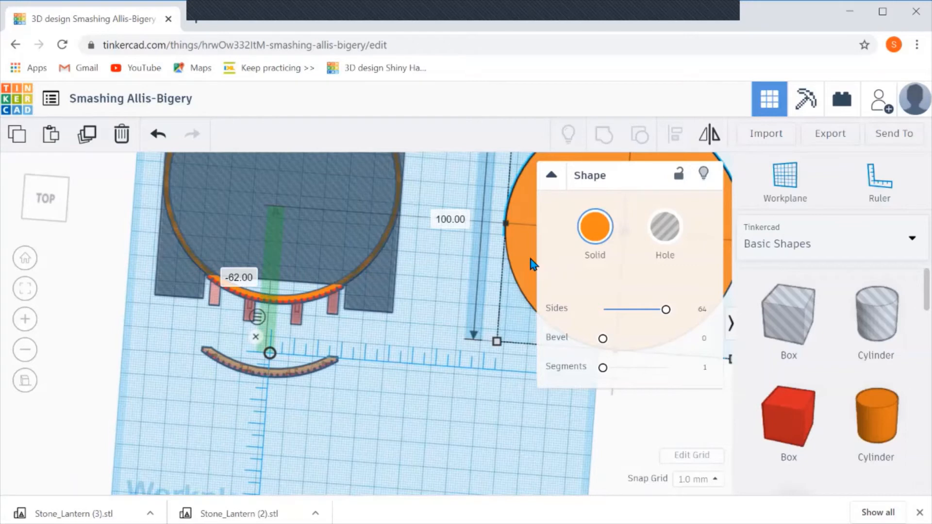
{"action": "left_click", "coordinate": [682, 248]}
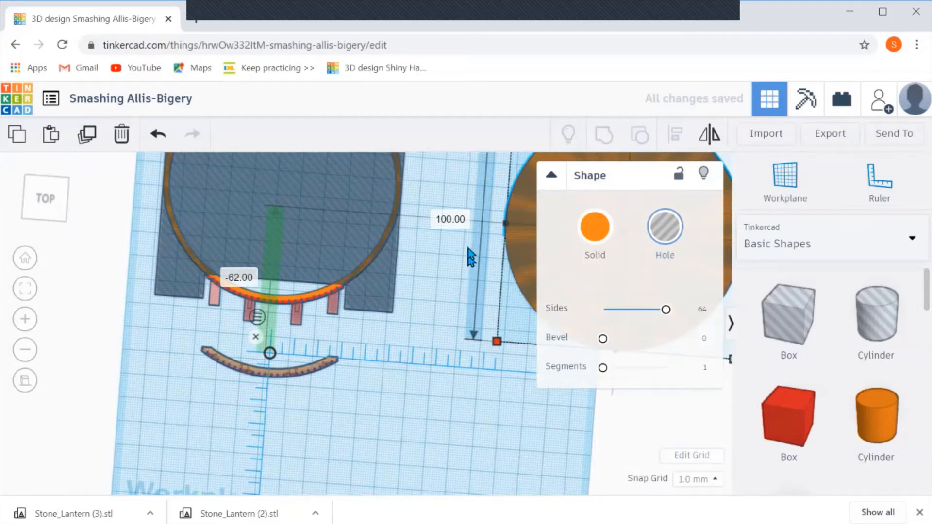
Set the length and width of the cylinder hole beside the workplane to 110 mm each
{"action": "left_click", "coordinate": [451, 220]}
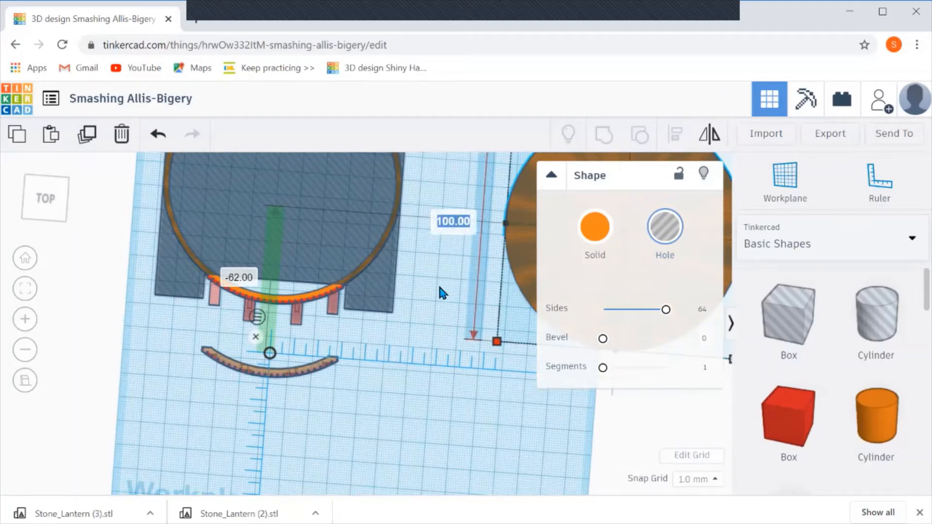
{"action": "type", "text": "11"}
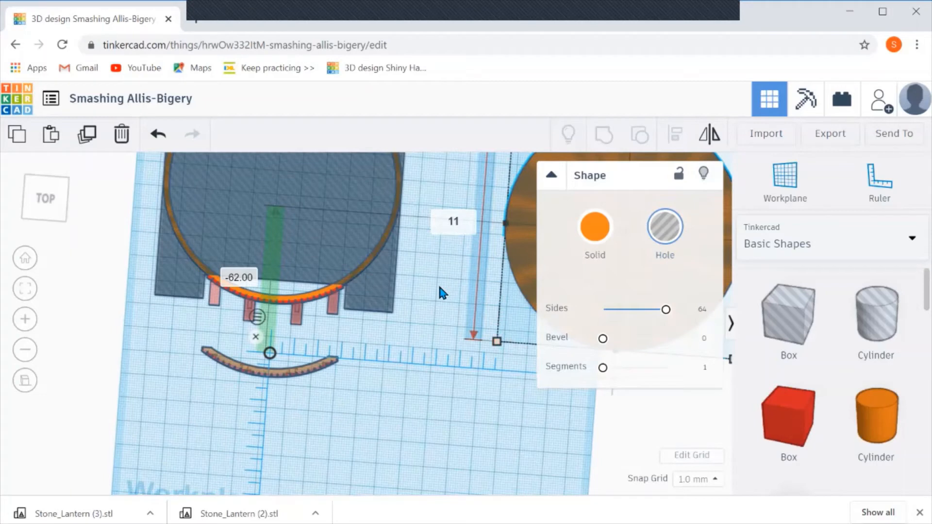
{"action": "type", "text": "0"}
{"action": "key", "text": "Return"}
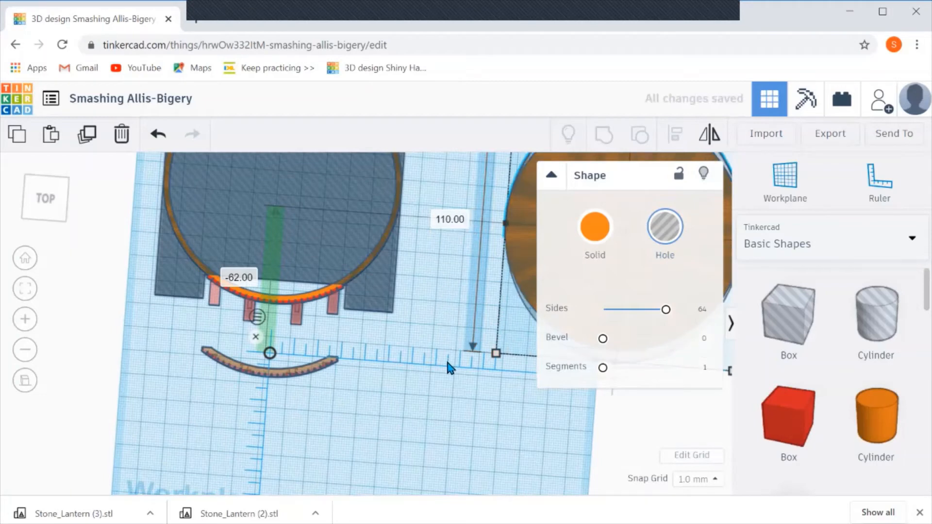
{"action": "middle_click_drag", "start_coordinate": [445, 358], "coordinate": [220, 354]}
{"action": "middle_click_drag", "start_coordinate": [393, 382], "coordinate": [121, 374]}
{"action": "middle_click_drag", "start_coordinate": [349, 362], "coordinate": [322, 420]}
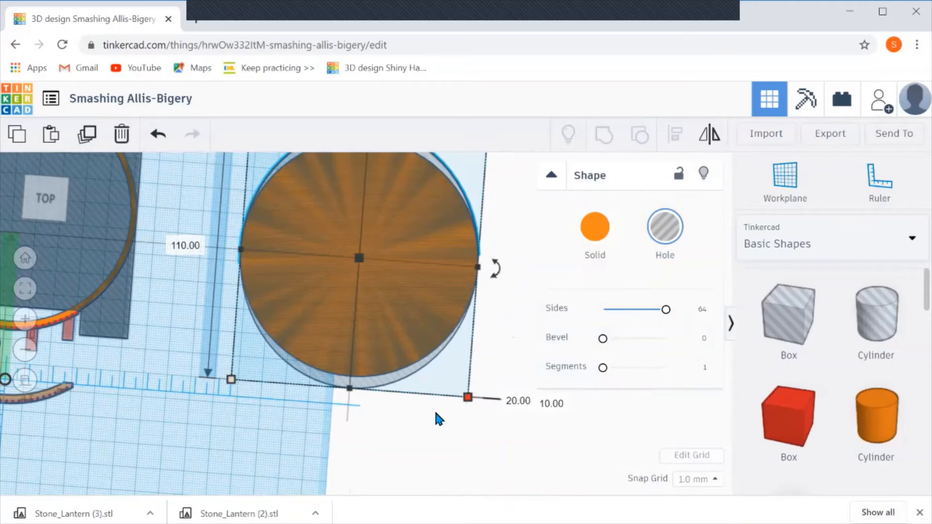
{"action": "scroll", "coordinate": [435, 413], "scroll_direction": "down", "scroll_amount": 3}
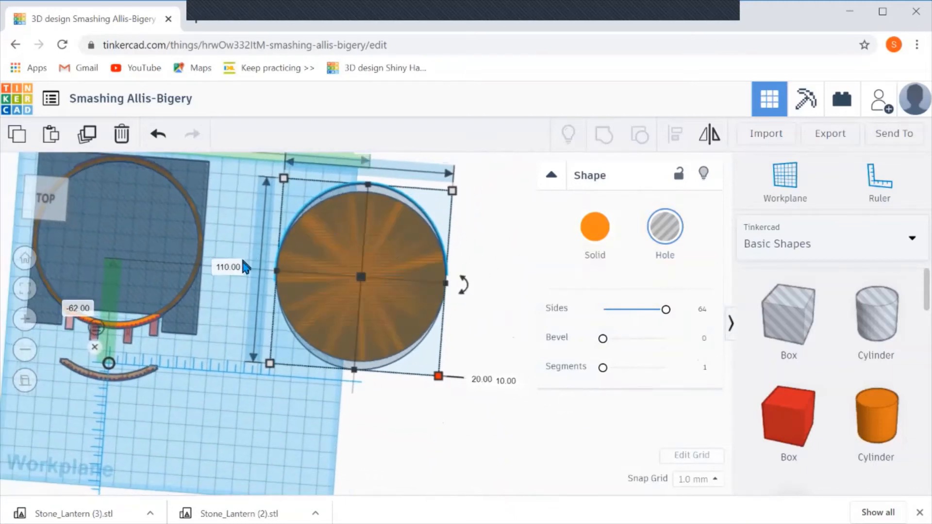
{"action": "middle_click_drag", "start_coordinate": [243, 268], "coordinate": [230, 391]}
{"action": "left_click", "coordinate": [360, 270]}
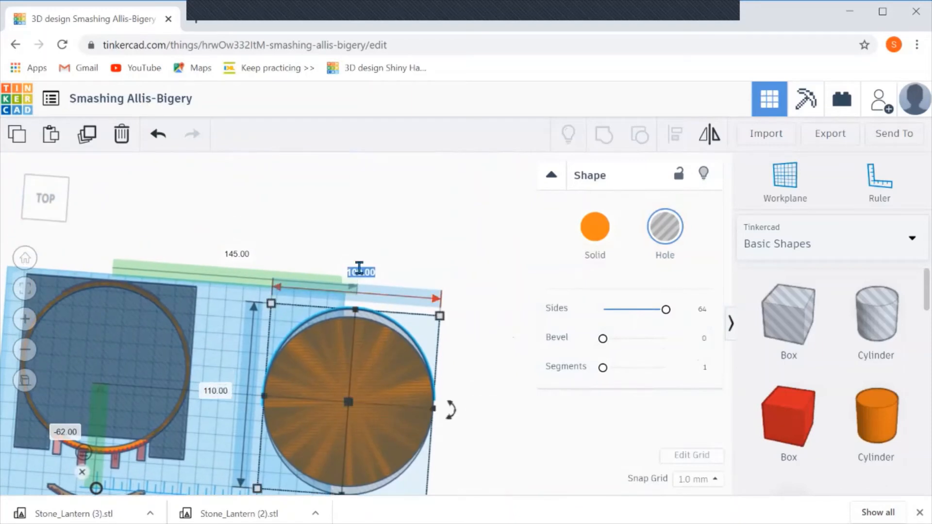
{"action": "type", "text": "110"}
{"action": "key", "text": "Return"}
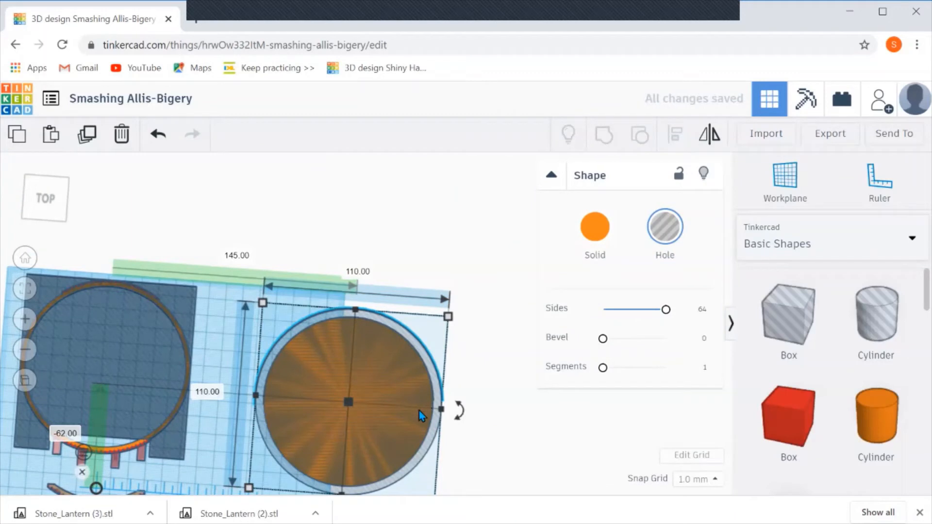
Shift the cylinder hole aside to expose the solid orange cylinder, and set the solid's length and width to 112 mm each
{"action": "left_click_drag", "start_coordinate": [387, 391], "coordinate": [386, 366]}
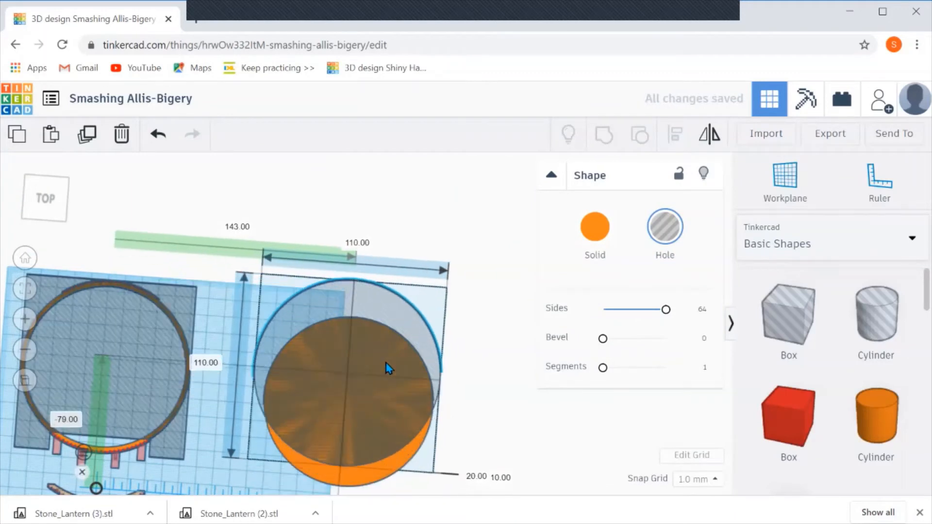
{"action": "left_click", "coordinate": [387, 474]}
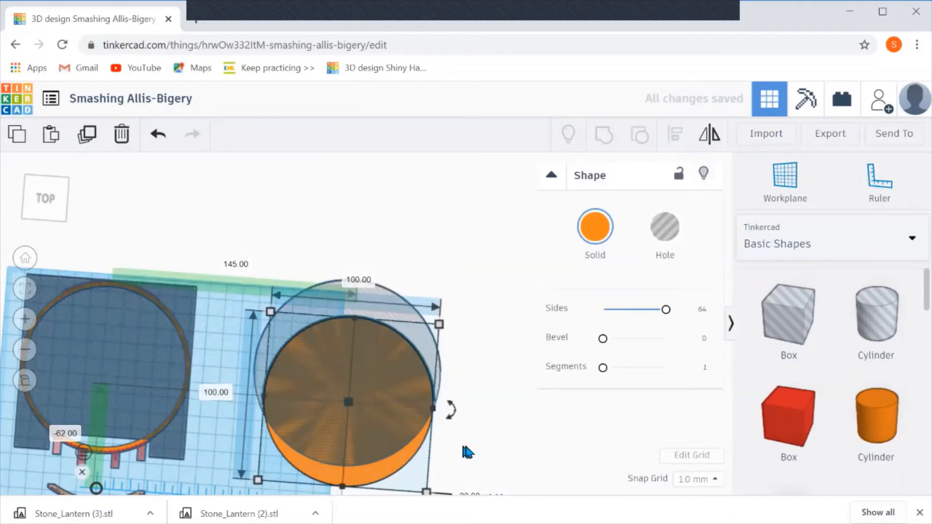
{"action": "middle_click_drag", "start_coordinate": [462, 439], "coordinate": [482, 327]}
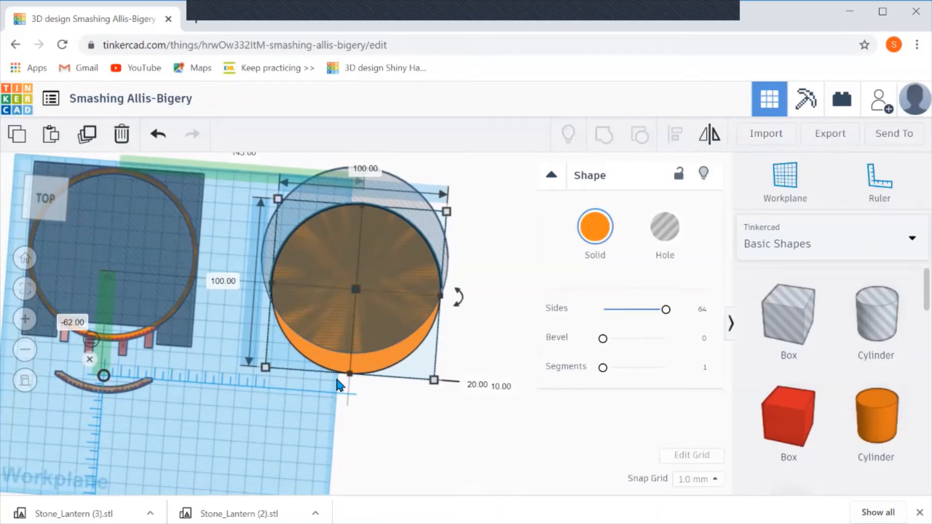
{"action": "left_click", "coordinate": [229, 281]}
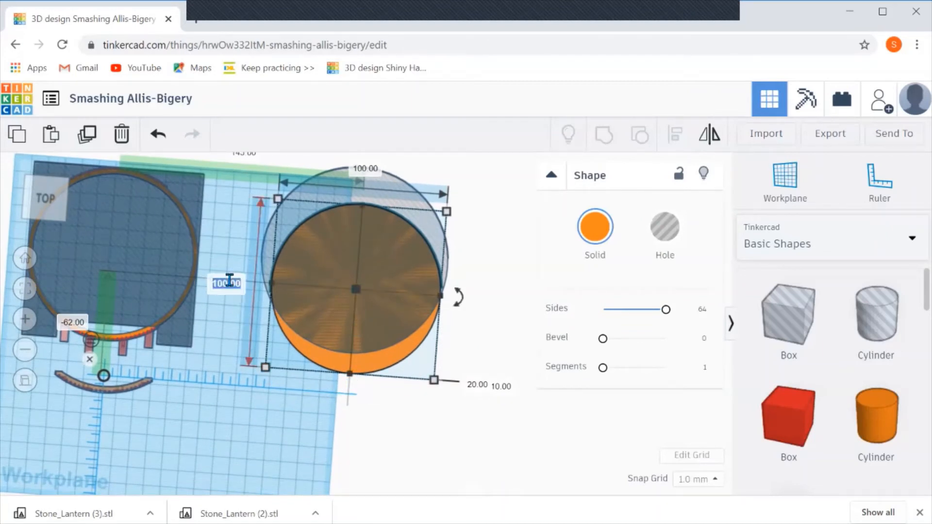
{"action": "key", "text": "BackSpace"}
{"action": "type", "text": "1"}
{"action": "key", "text": "Return"}
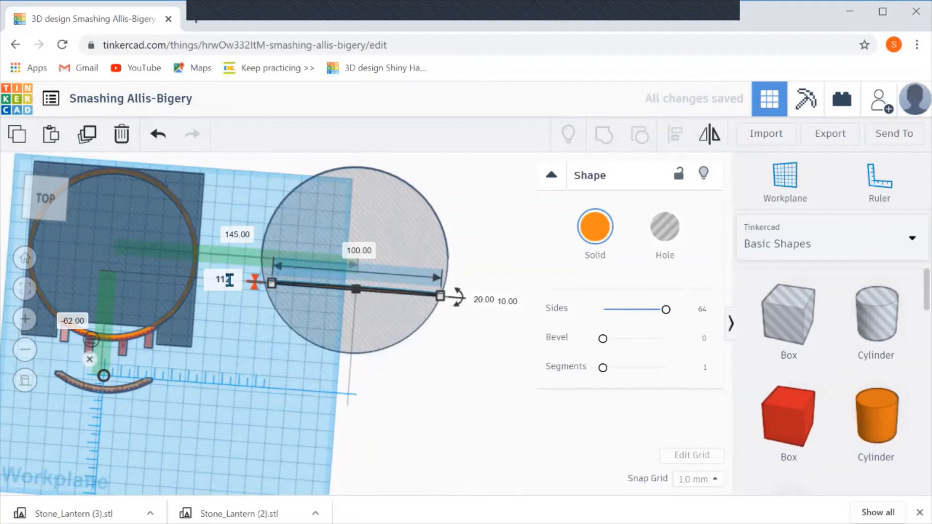
{"action": "type", "text": "12"}
{"action": "key", "text": "Return"}
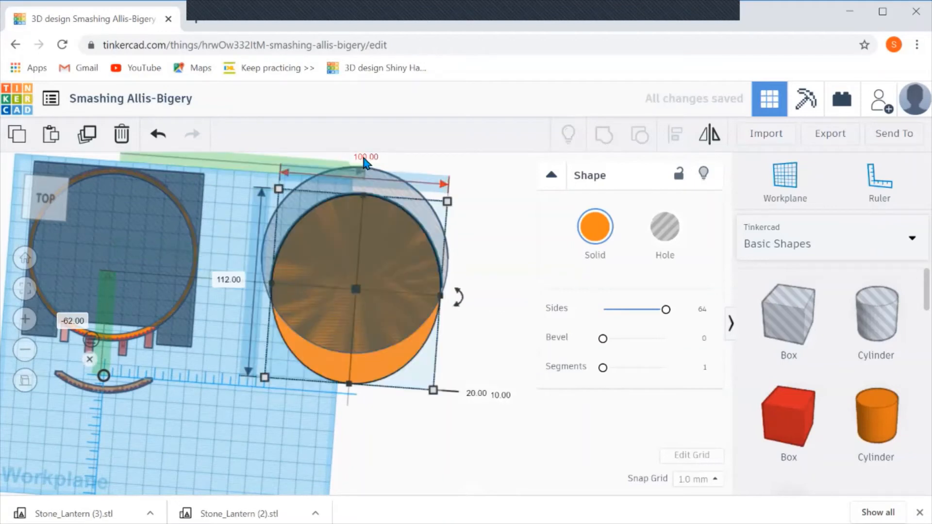
{"action": "left_click", "coordinate": [364, 158]}
{"action": "type", "text": "112"}
{"action": "key", "text": "Return"}
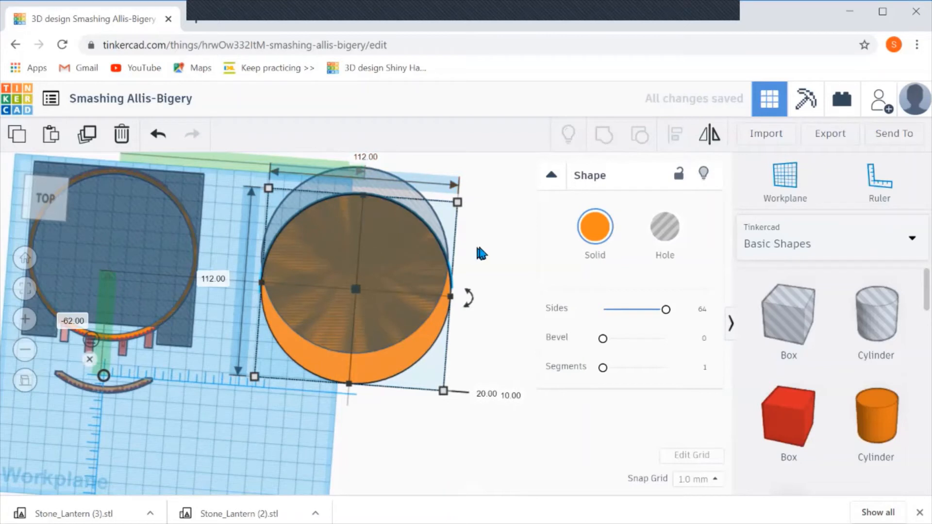
Align the centres of the solid cylinder and the cylinder hole in both directions, and group them into a thin ring
{"action": "left_click", "coordinate": [403, 306], "text": "shift"}
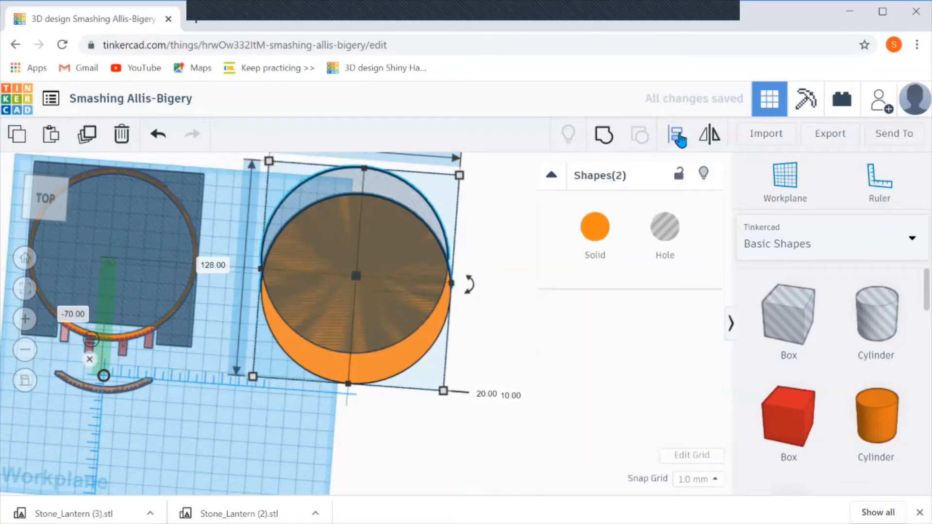
{"action": "left_click", "coordinate": [678, 137]}
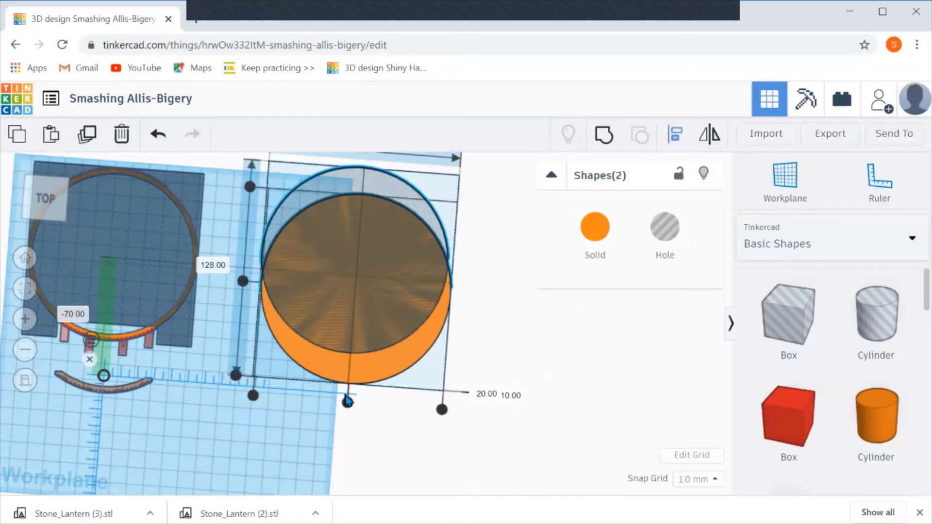
{"action": "left_click", "coordinate": [347, 403]}
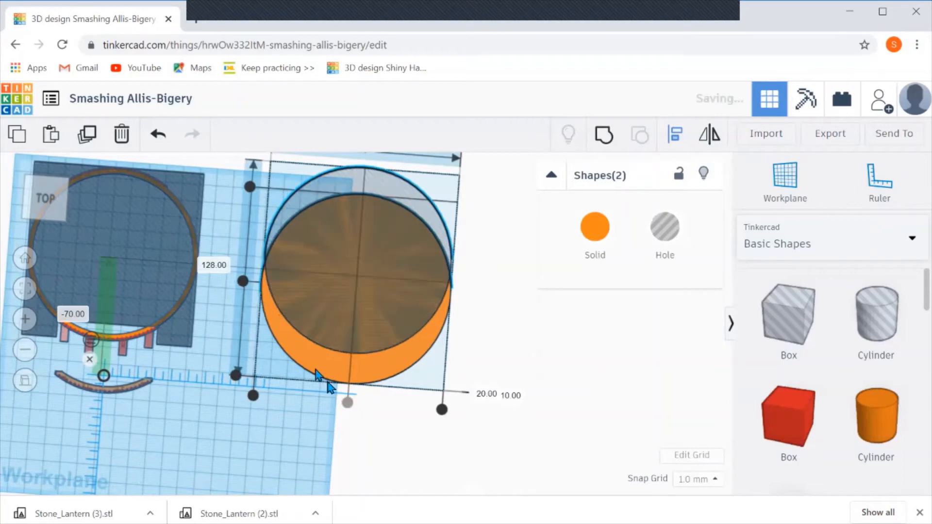
{"action": "left_click", "coordinate": [242, 281]}
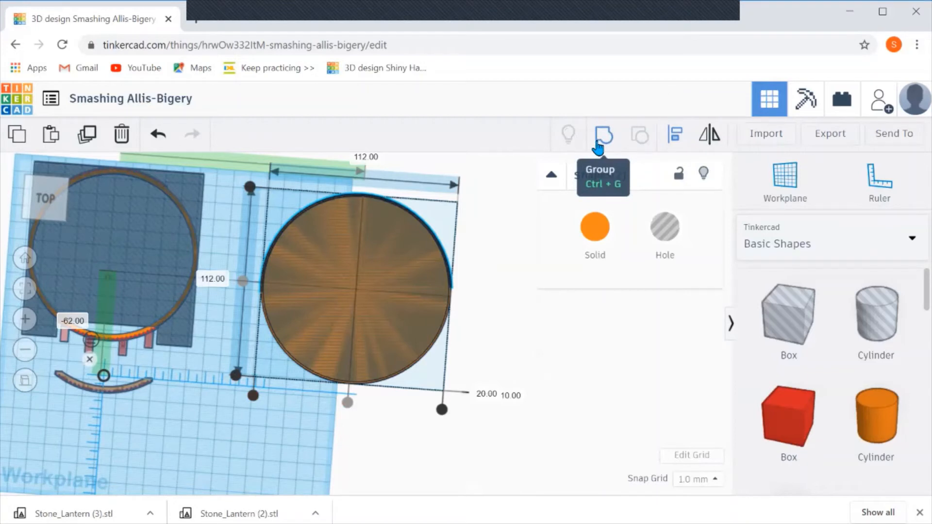
{"action": "left_click", "coordinate": [599, 145]}
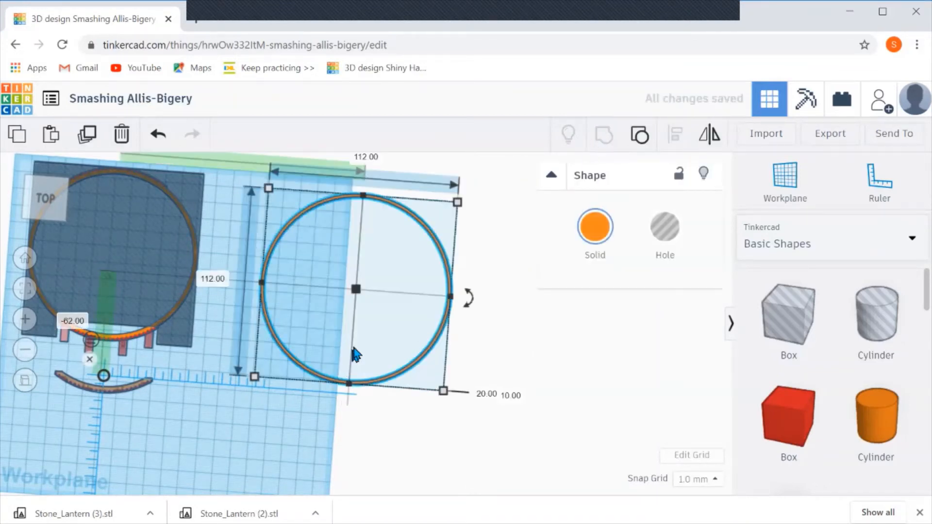
{"action": "left_click", "coordinate": [381, 430]}
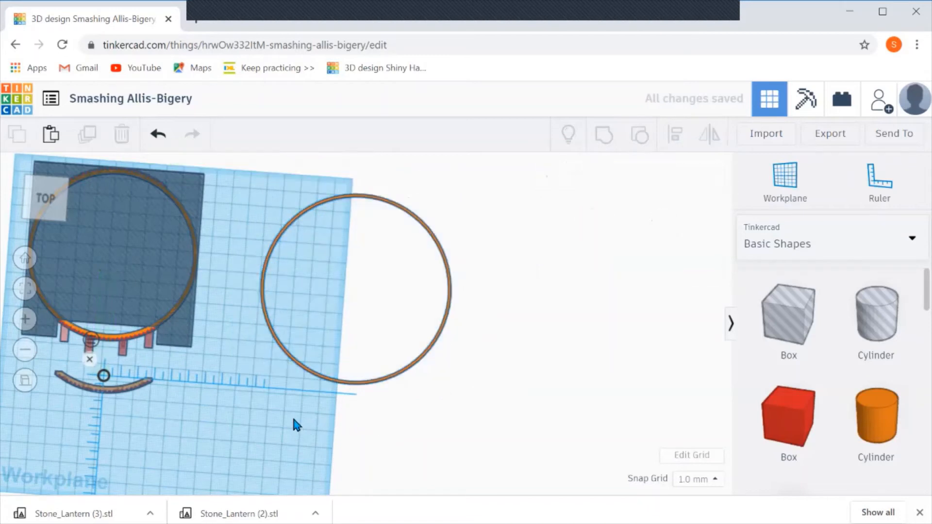
Move the original deck ring out of the notched hole block to beside the workplane, partly overlapping the new thin ring
{"action": "middle_click_drag", "start_coordinate": [293, 424], "coordinate": [446, 424]}
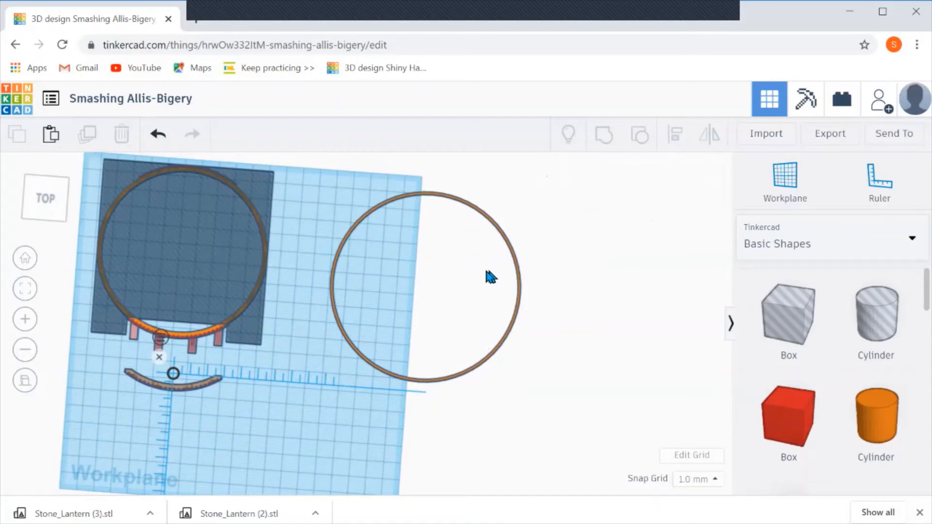
{"action": "left_click", "coordinate": [204, 338]}
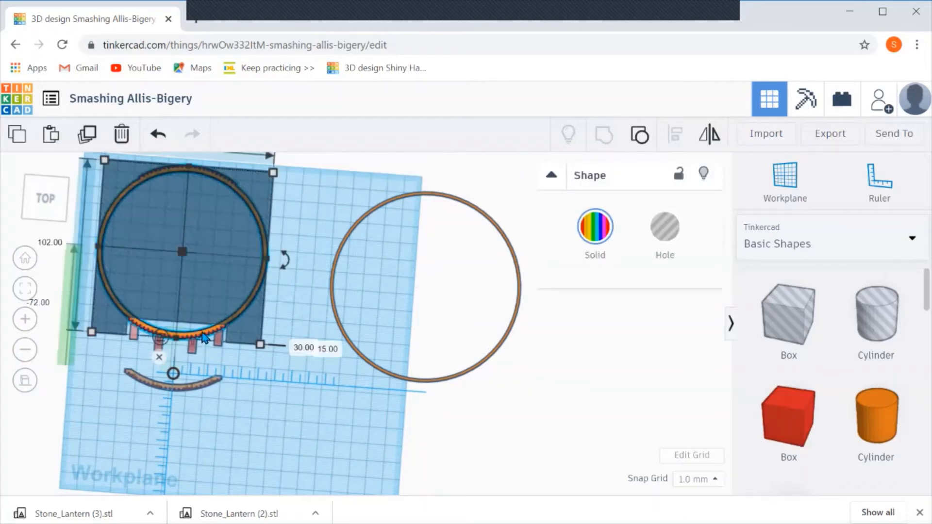
{"action": "left_click_drag", "start_coordinate": [204, 339], "coordinate": [508, 472]}
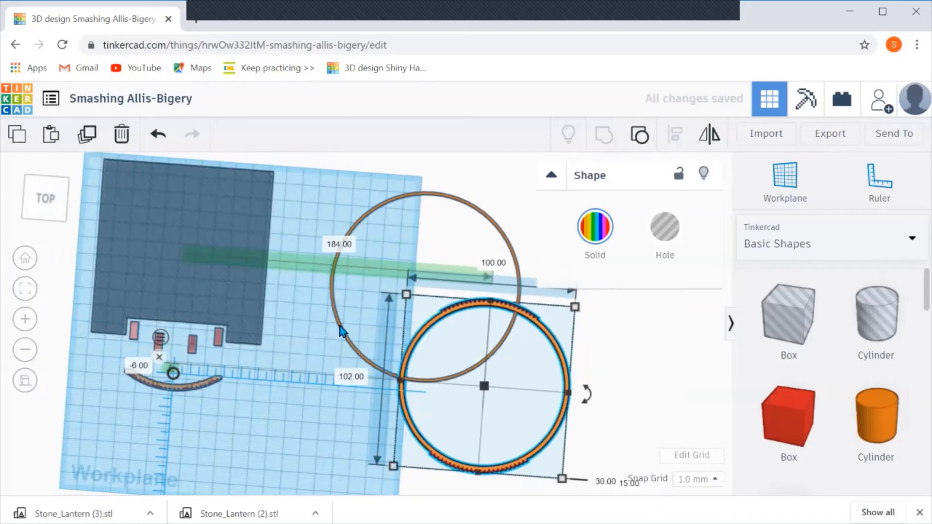
Align the new thin ring with the notched hole block so that it is centred across the block's width
{"action": "left_click", "coordinate": [341, 331]}
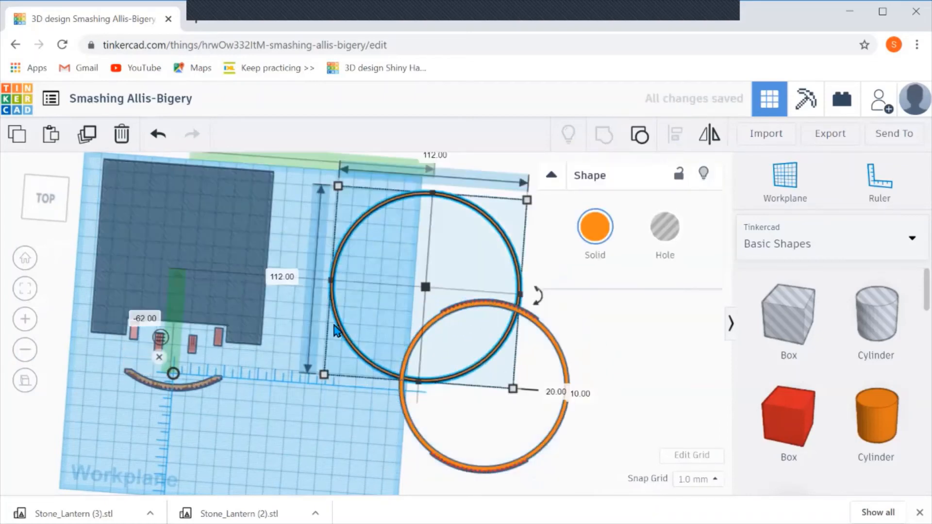
{"action": "left_click", "coordinate": [228, 277], "text": "shift"}
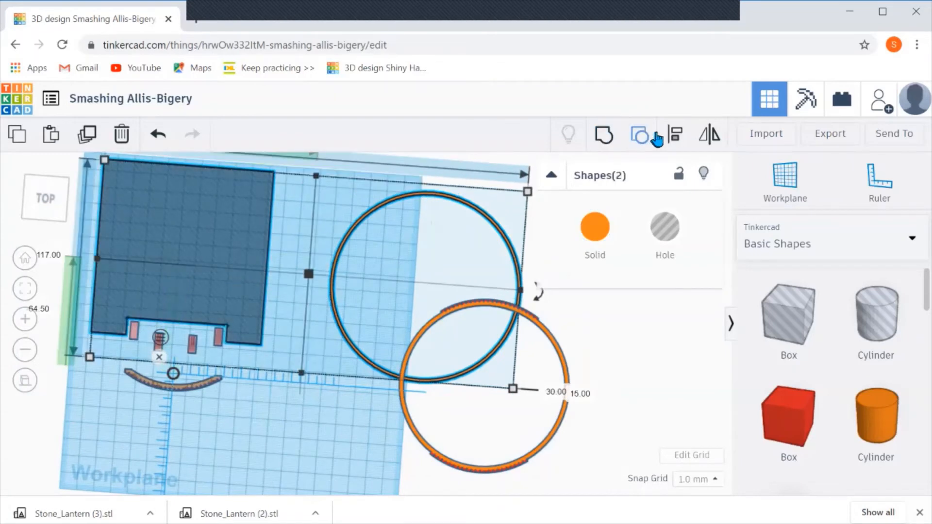
{"action": "left_click", "coordinate": [675, 134]}
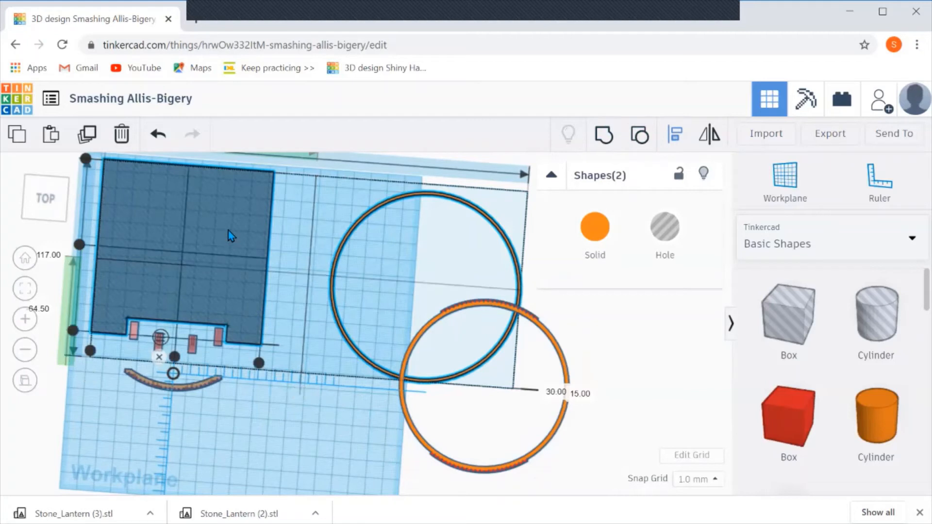
{"action": "left_click", "coordinate": [81, 243]}
{"action": "left_click", "coordinate": [175, 357]}
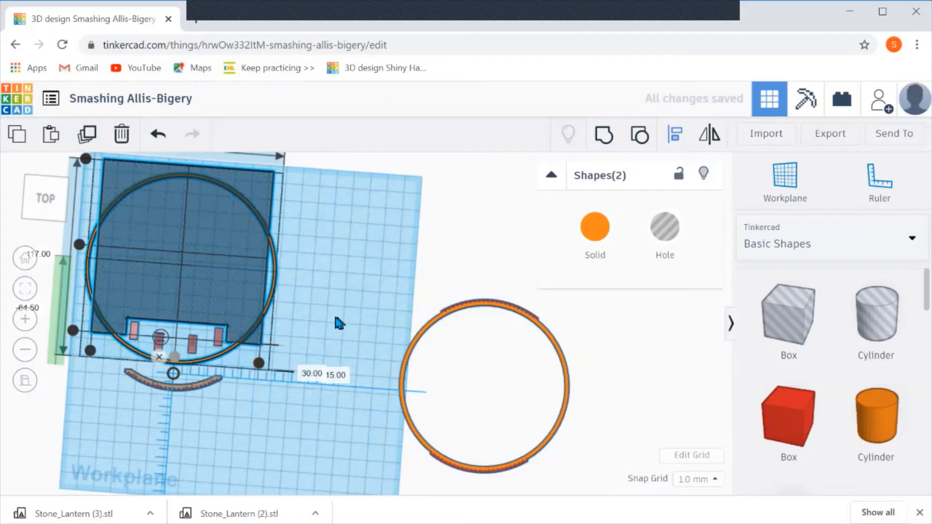
{"action": "left_click", "coordinate": [291, 318]}
{"action": "middle_click_drag", "start_coordinate": [291, 317], "coordinate": [441, 297]}
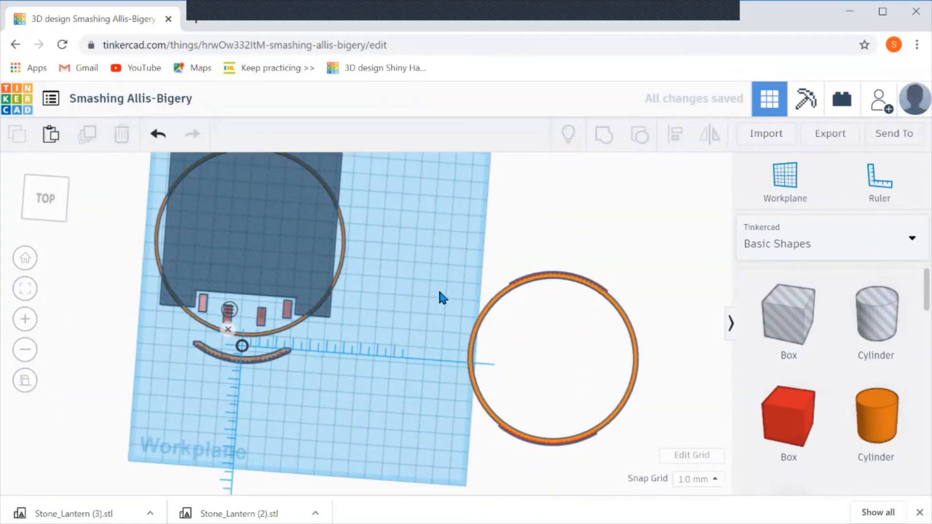
{"action": "middle_click_drag", "start_coordinate": [369, 257], "coordinate": [375, 321]}
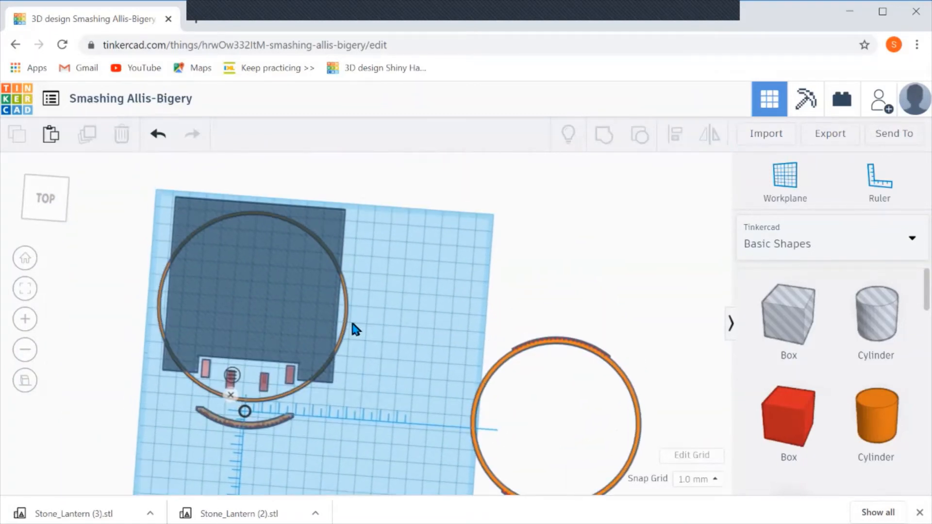
Try to align the thin ring with the front edge of the notched hole block, and undo the ring's alignment
{"action": "left_click", "coordinate": [348, 332]}
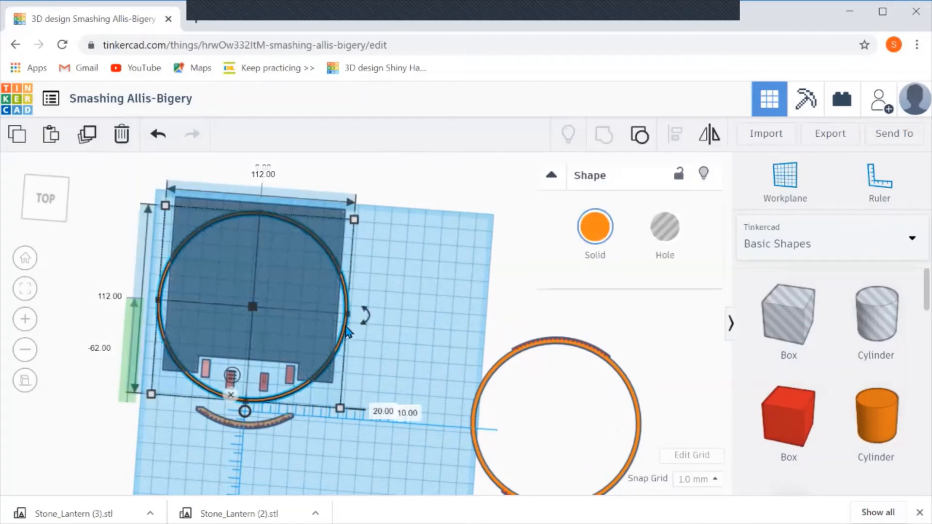
{"action": "left_click", "coordinate": [305, 343], "text": "shift"}
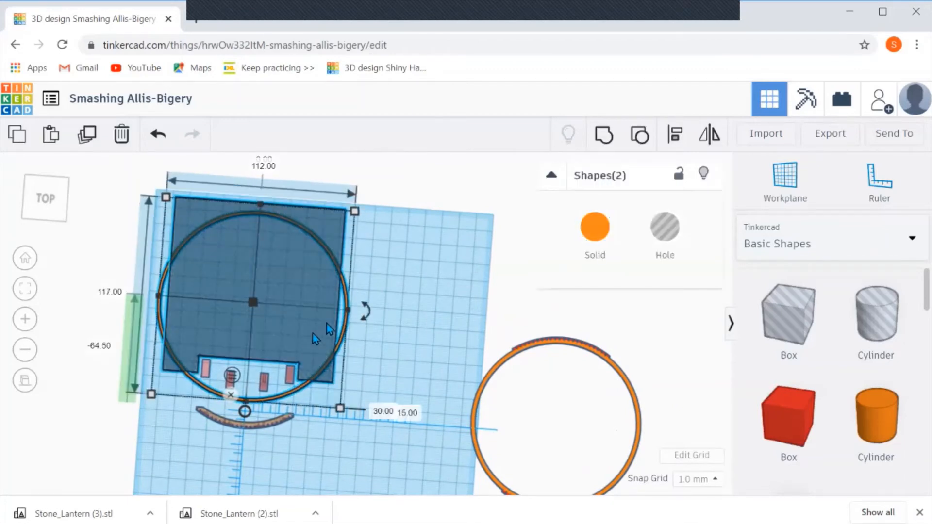
{"action": "left_click", "coordinate": [673, 141]}
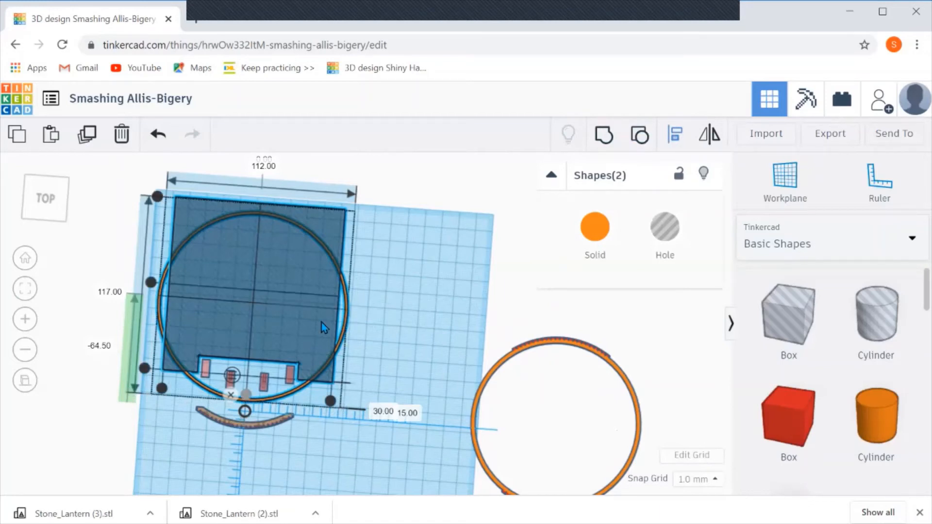
{"action": "left_click", "coordinate": [145, 369]}
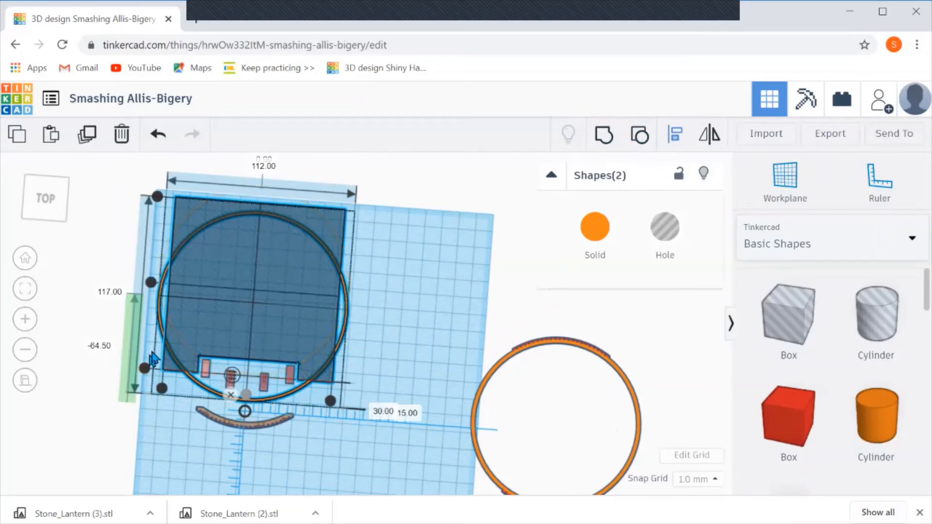
{"action": "left_click", "coordinate": [389, 311]}
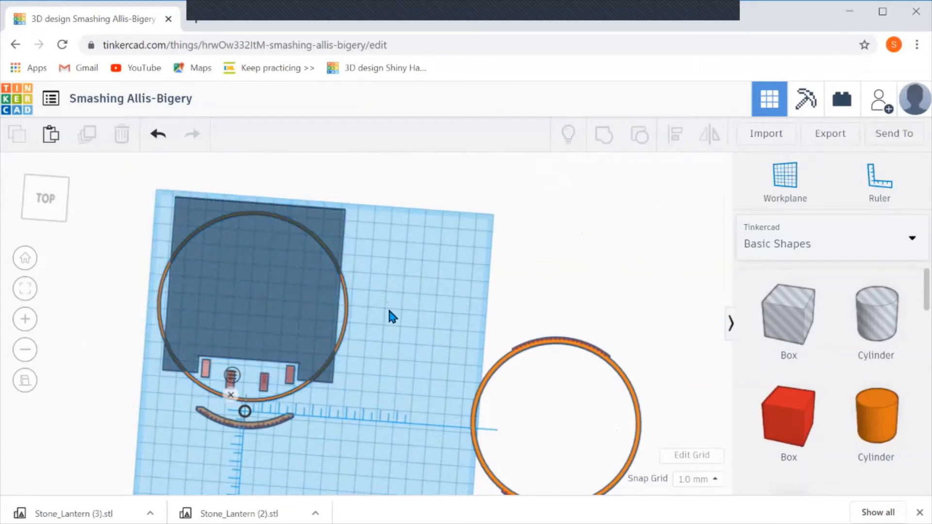
{"action": "key", "text": "ctrl+z"}
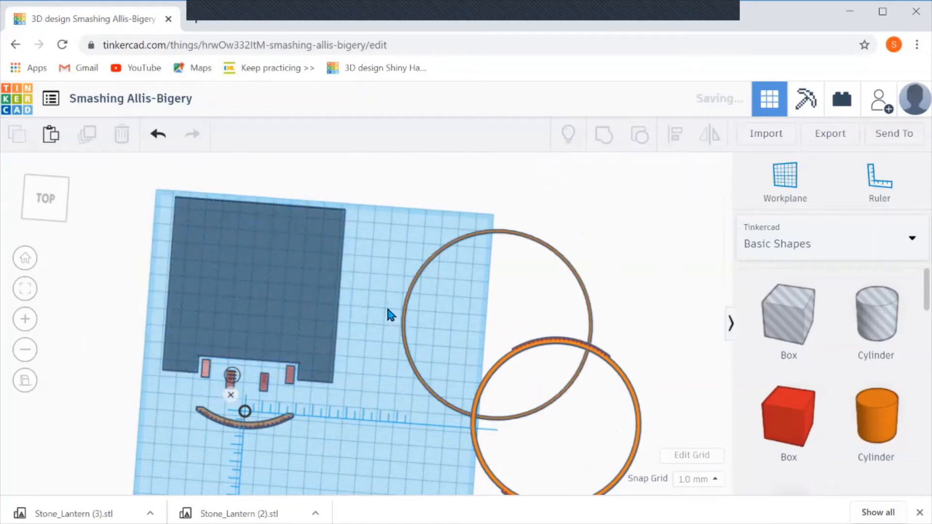
Undo the last move of the original deck ring
{"action": "key", "text": "ctrl+z"}
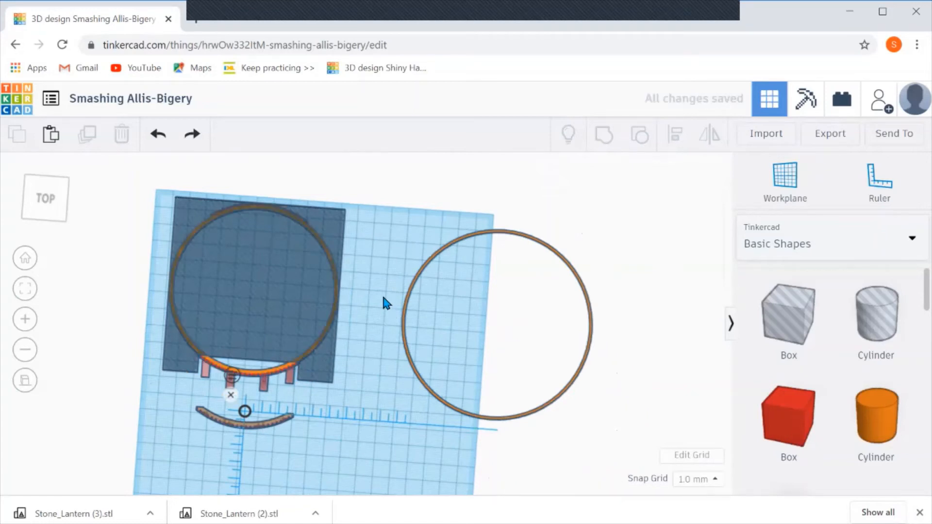
{"action": "left_click", "coordinate": [407, 321]}
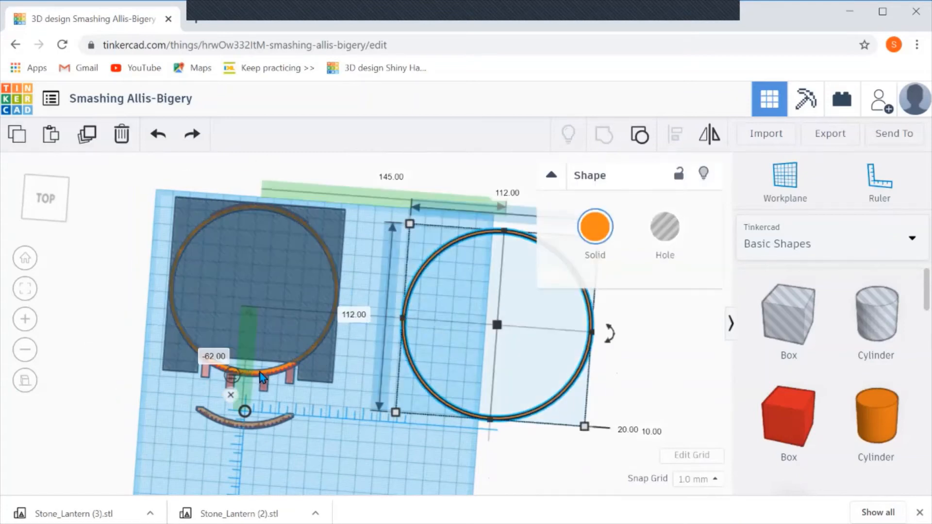
{"action": "key", "text": "Escape"}
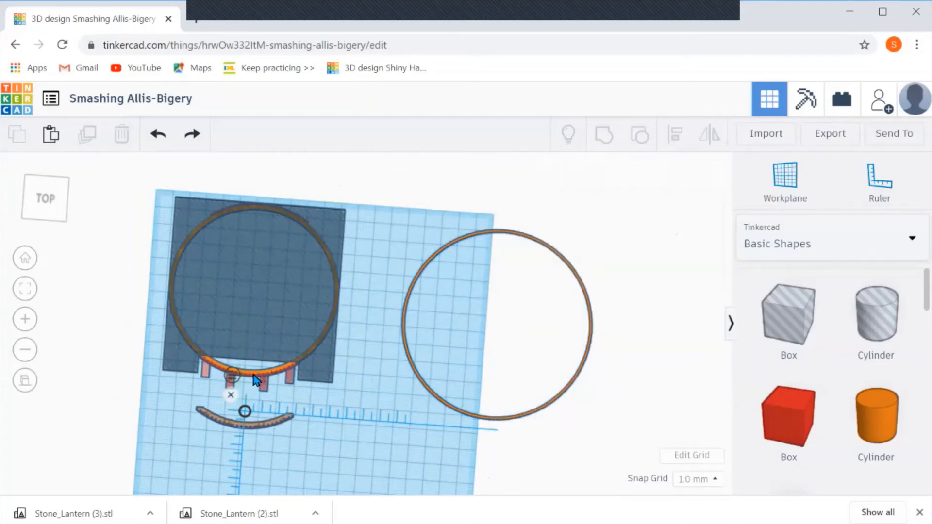
{"action": "left_click", "coordinate": [262, 373]}
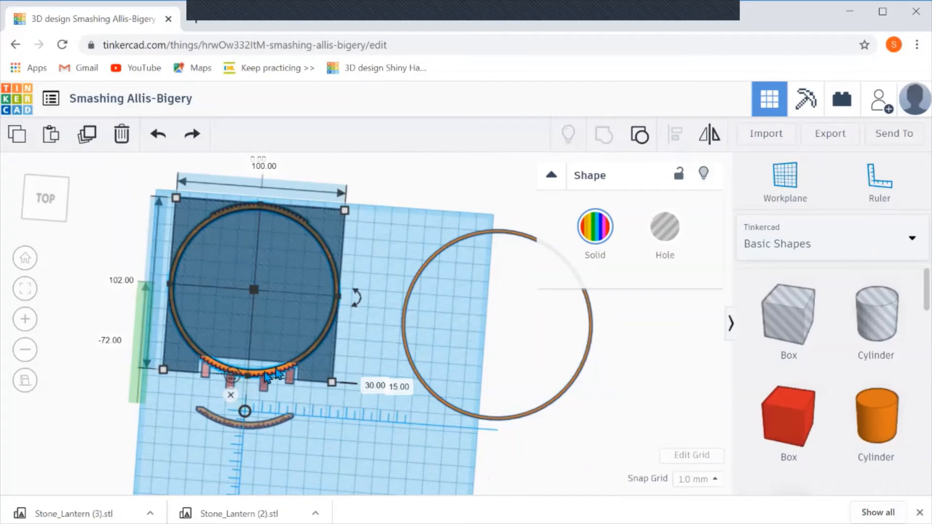
{"action": "left_click", "coordinate": [406, 342]}
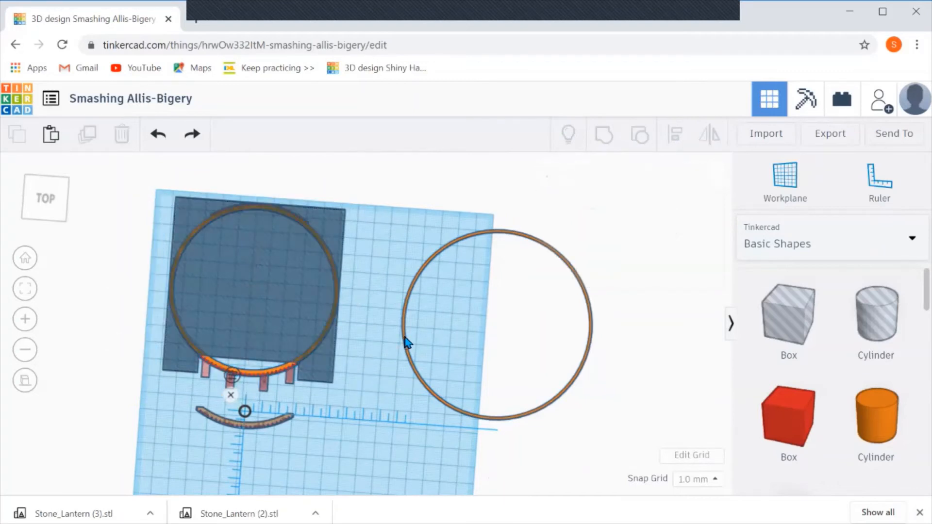
{"action": "left_click", "coordinate": [406, 345]}
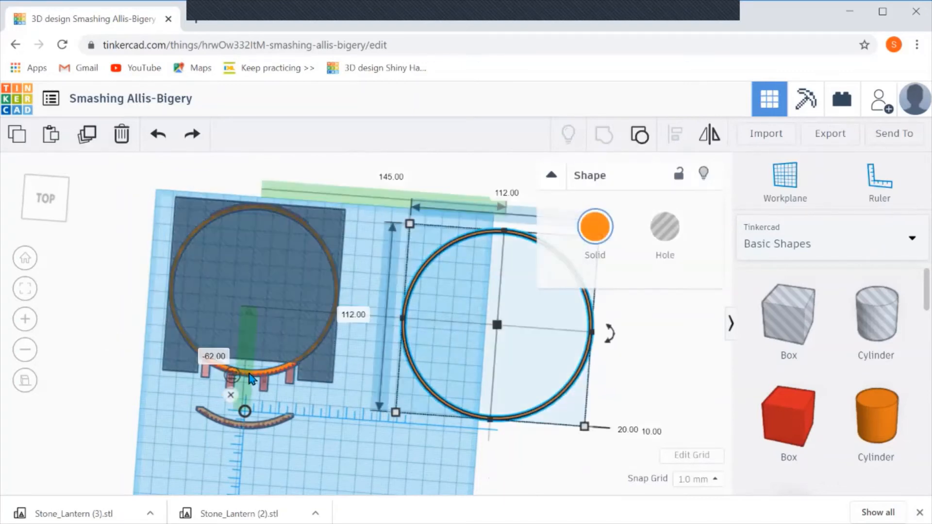
{"action": "key", "text": "Escape"}
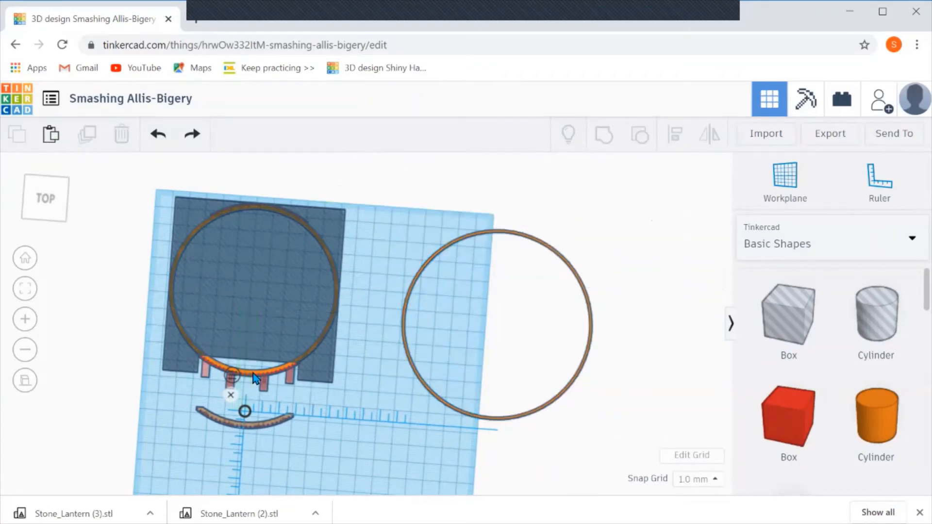
Try to centre the thin ring and the original deck ring along the block's front-to-back direction, and undo the alignment
{"action": "scroll", "coordinate": [250, 382], "scroll_direction": "up", "scroll_amount": 2}
{"action": "scroll", "coordinate": [250, 383], "scroll_direction": "up", "scroll_amount": 2}
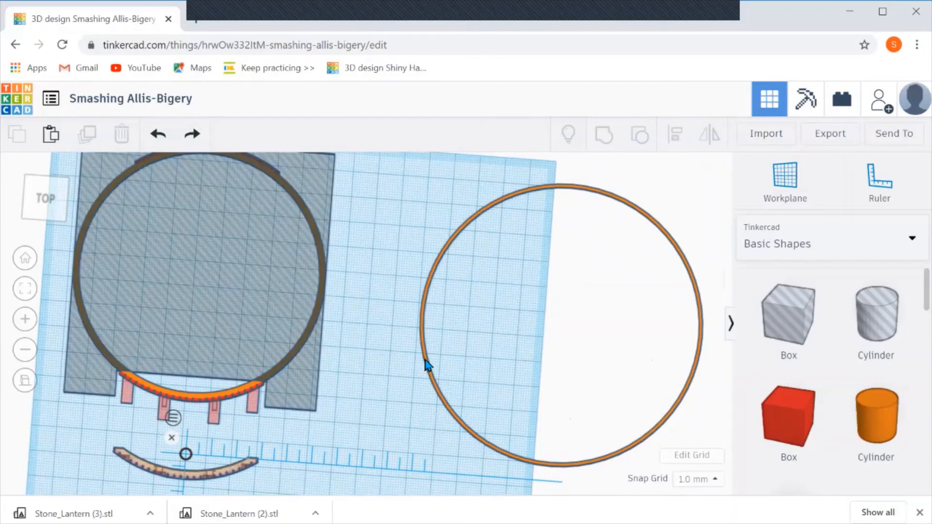
{"action": "left_click", "coordinate": [425, 364]}
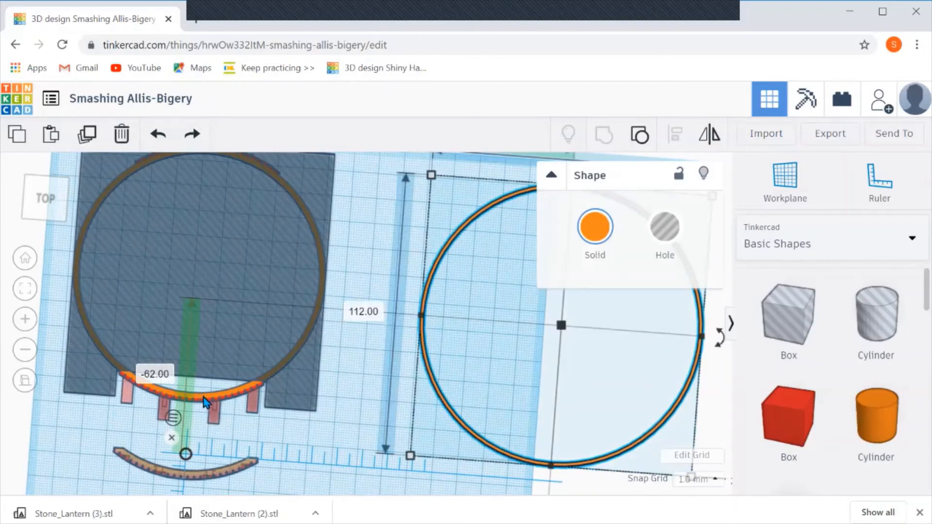
{"action": "left_click", "coordinate": [233, 401], "text": "shift"}
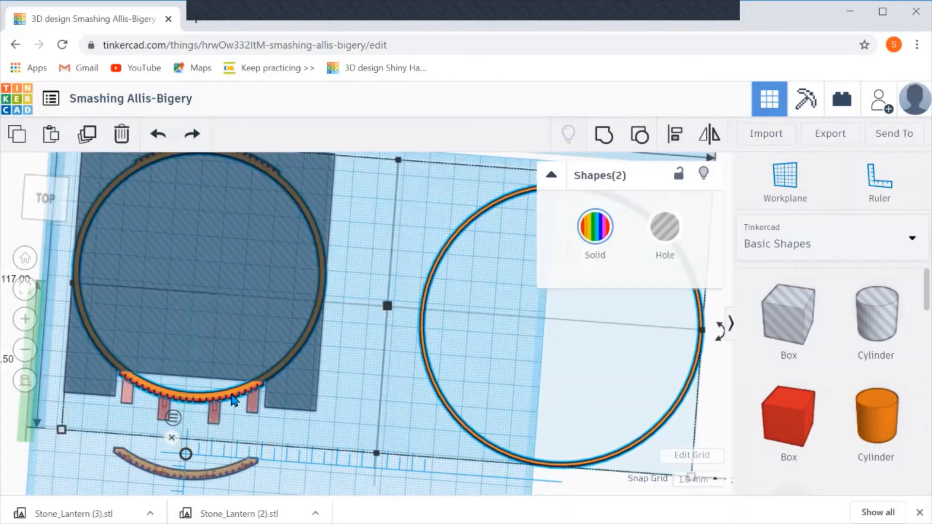
{"action": "left_click", "coordinate": [674, 136]}
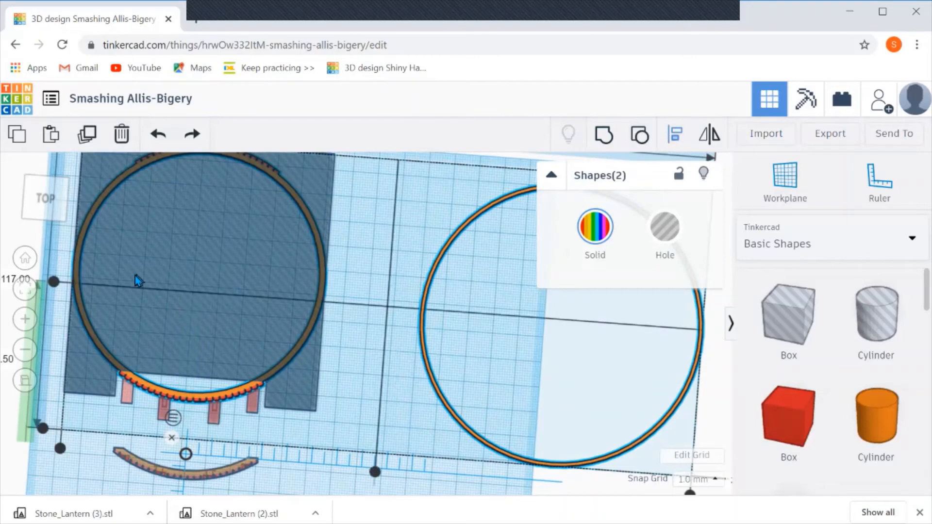
{"action": "left_click", "coordinate": [54, 282]}
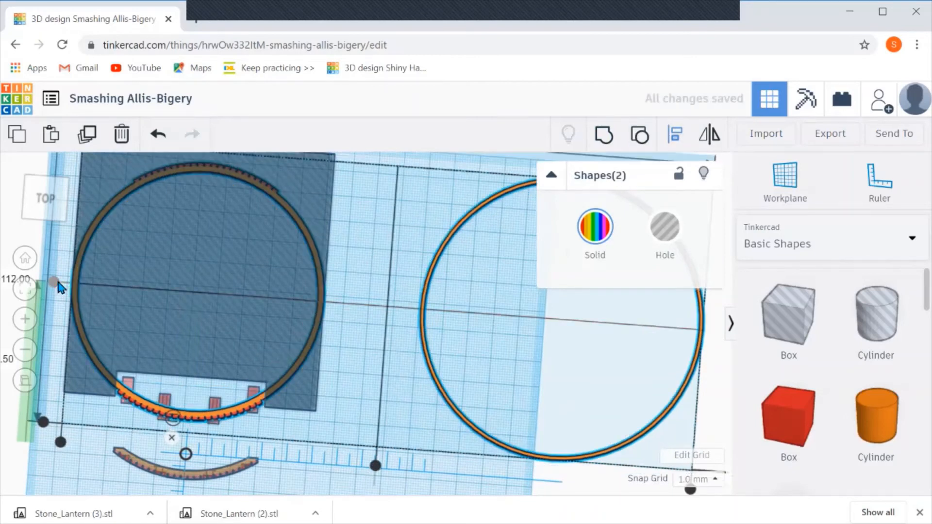
{"action": "key", "text": "ctrl+z"}
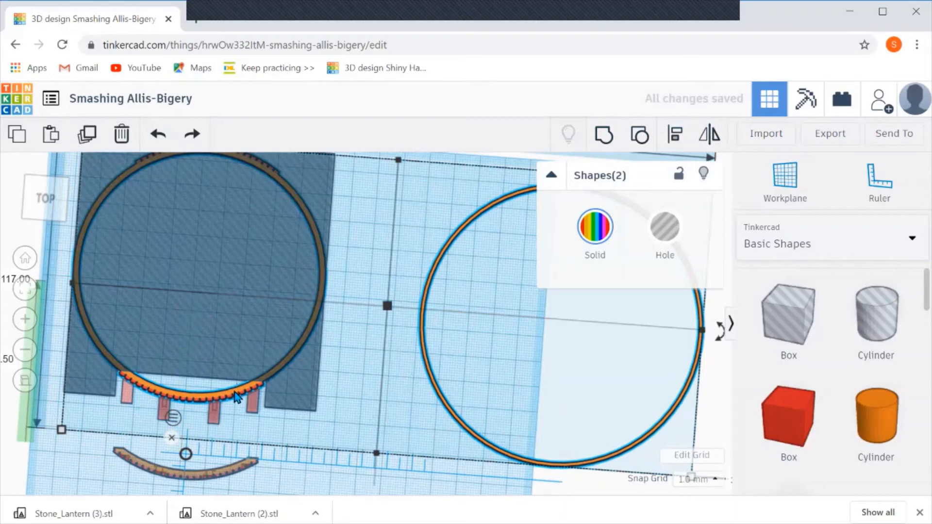
Centre the thin ring on the original deck ring in both horizontal directions, keeping the deck ring as the fixed reference
{"action": "left_click", "coordinate": [235, 392]}
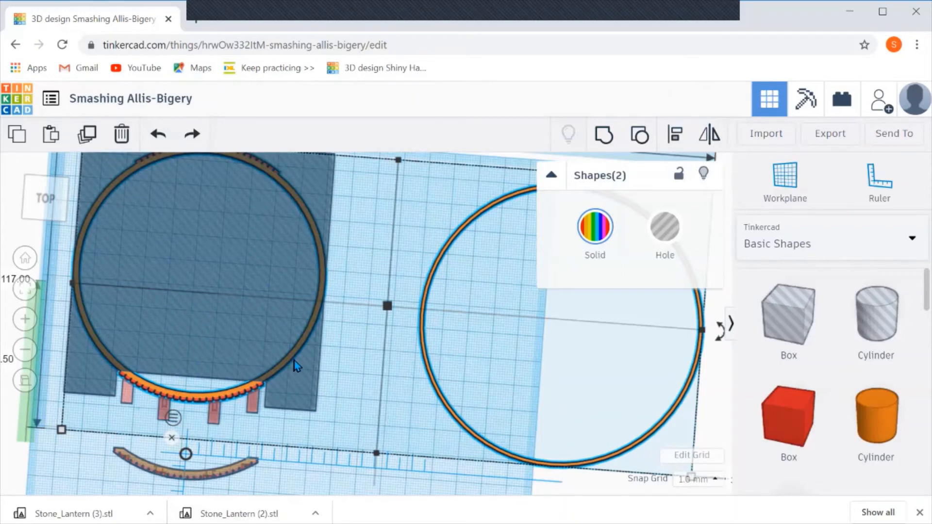
{"action": "scroll", "coordinate": [370, 318], "scroll_direction": "down", "scroll_amount": 3}
{"action": "left_click", "coordinate": [675, 136]}
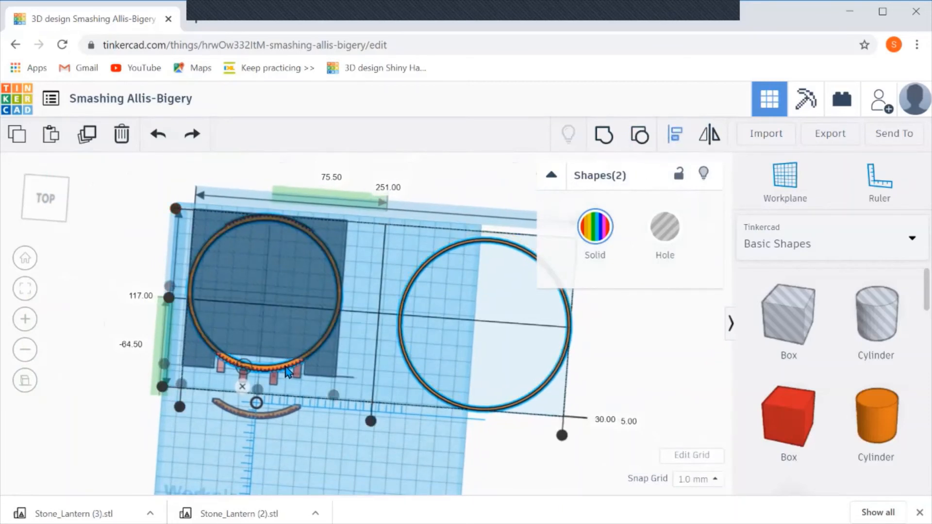
{"action": "left_click", "coordinate": [171, 287]}
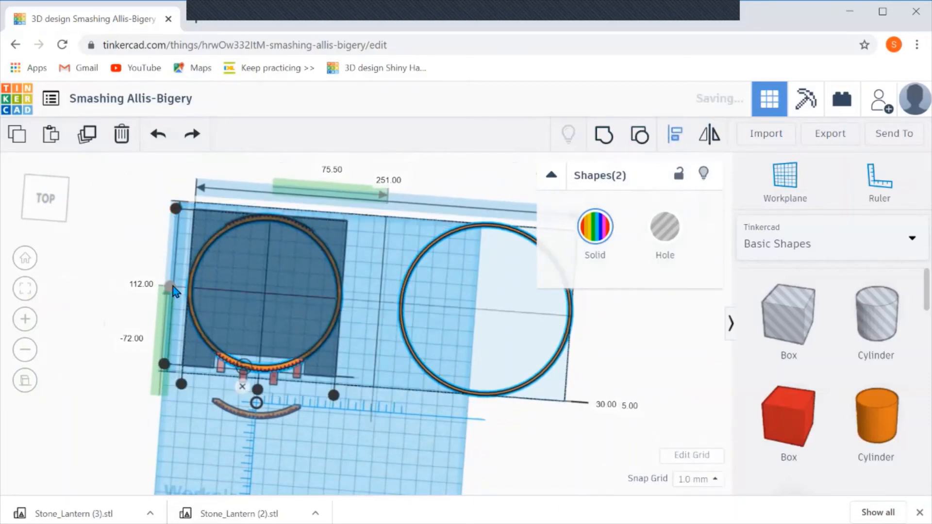
{"action": "left_click", "coordinate": [258, 391]}
{"action": "scroll", "coordinate": [349, 396], "scroll_direction": "up", "scroll_amount": 3}
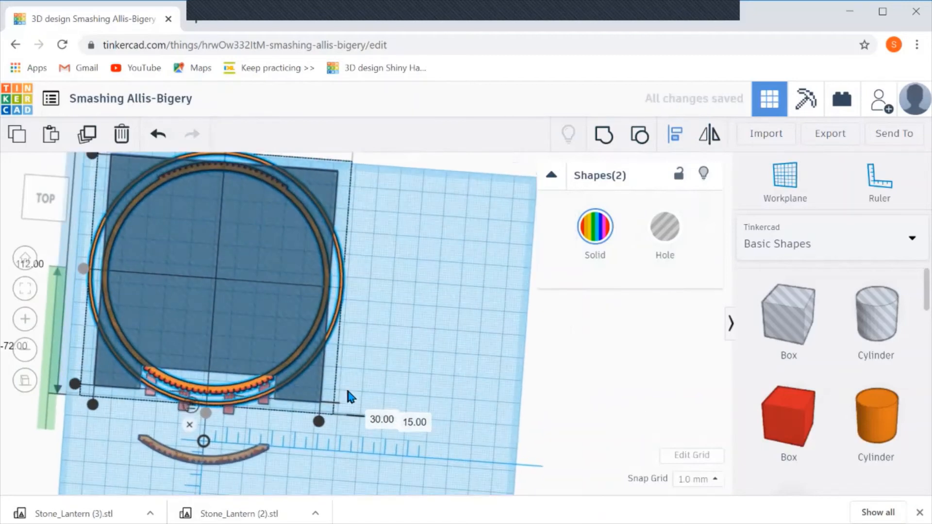
{"action": "middle_click_drag", "start_coordinate": [356, 373], "coordinate": [545, 332]}
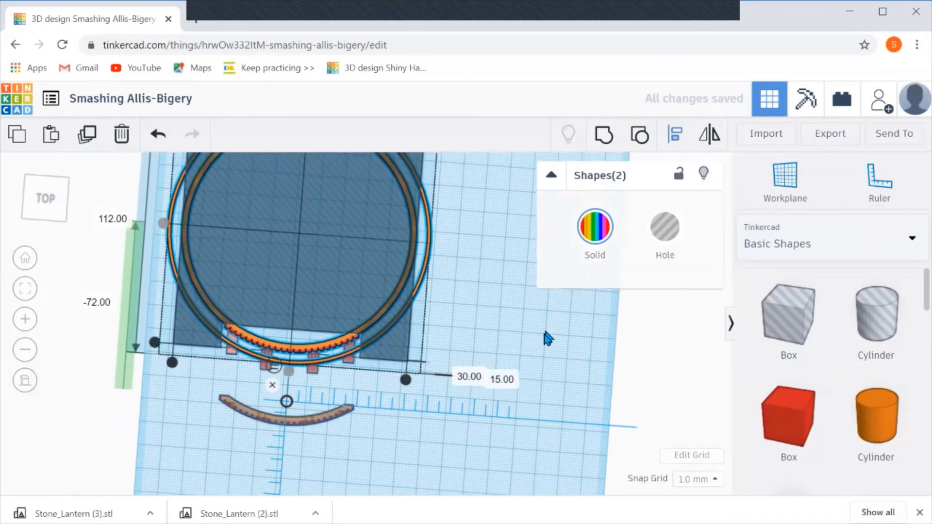
{"action": "scroll", "coordinate": [266, 380], "scroll_direction": "up", "scroll_amount": 3}
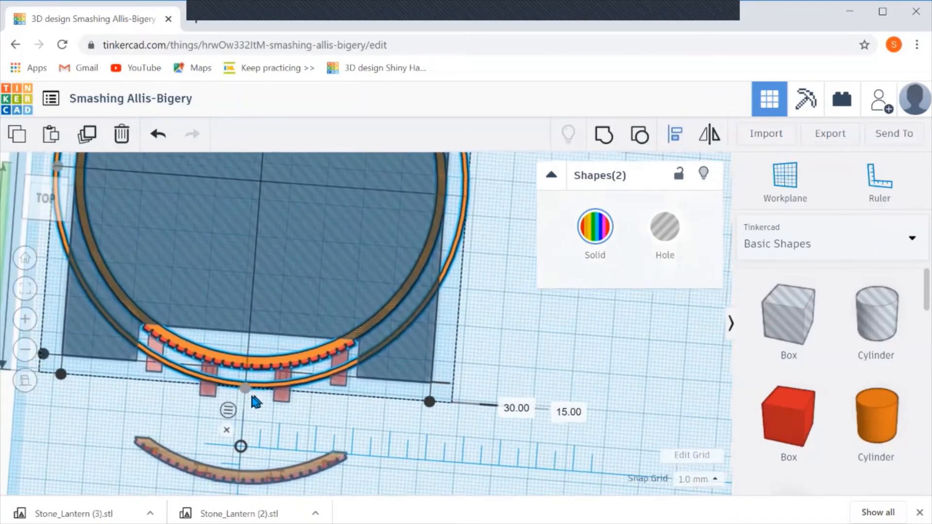
{"action": "scroll", "coordinate": [252, 396], "scroll_direction": "up", "scroll_amount": 3}
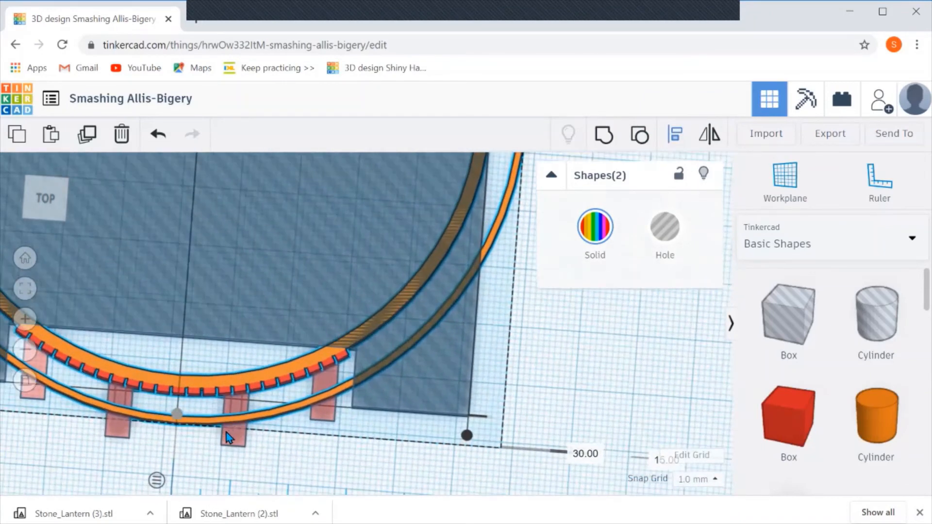
{"action": "scroll", "coordinate": [225, 432], "scroll_direction": "down", "scroll_amount": 4}
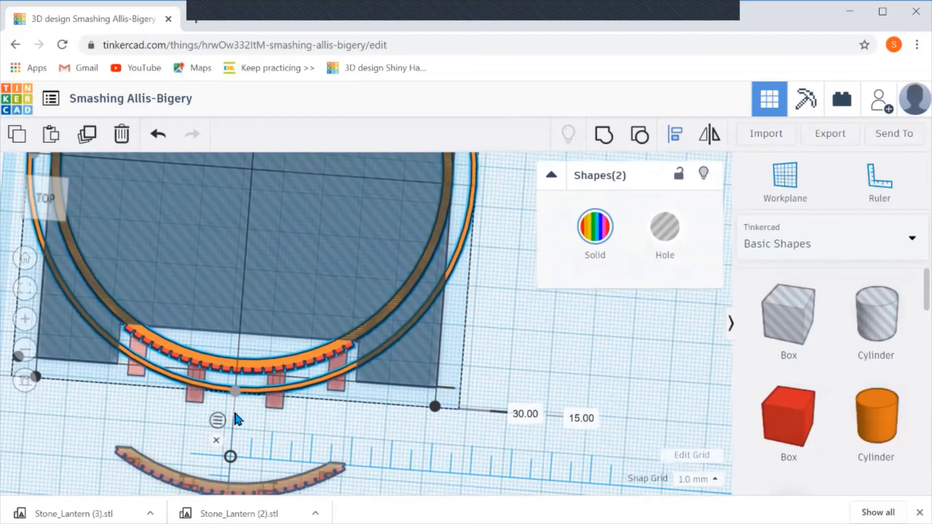
{"action": "scroll", "coordinate": [237, 412], "scroll_direction": "down", "scroll_amount": 3}
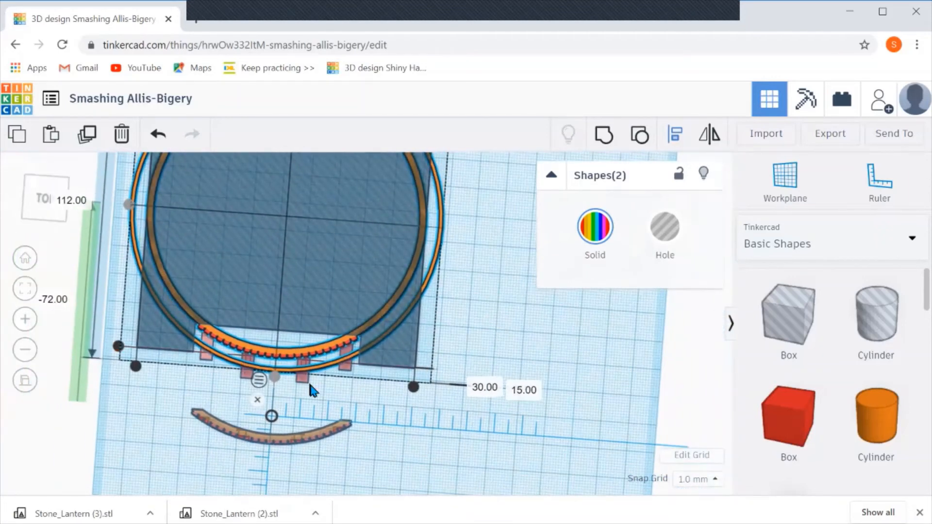
Set the height of the thin outer ring to 4 mm
{"action": "right_click_drag", "start_coordinate": [350, 400], "coordinate": [349, 361]}
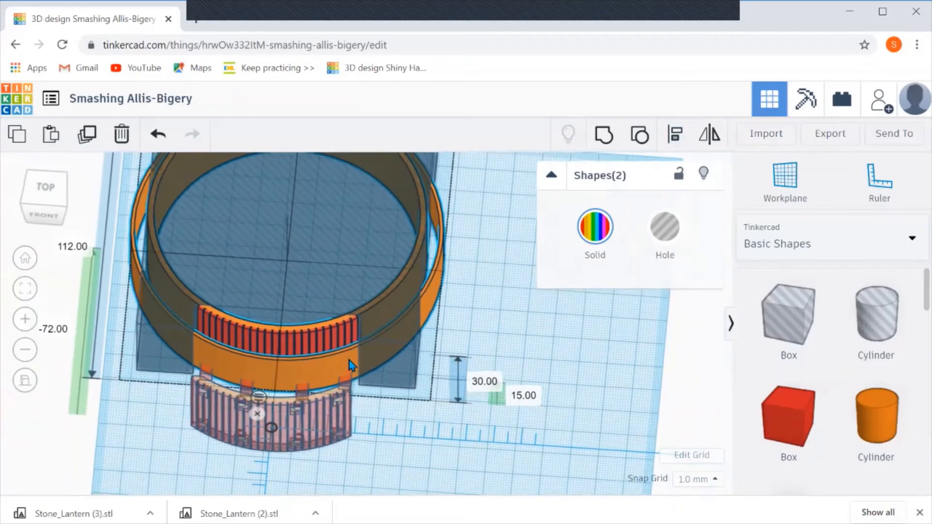
{"action": "key", "text": "l"}
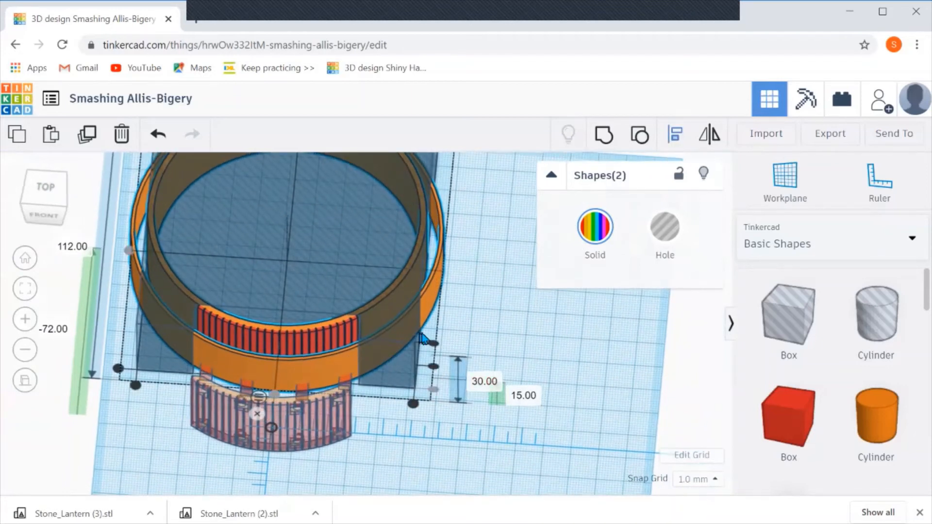
{"action": "left_click", "coordinate": [475, 322]}
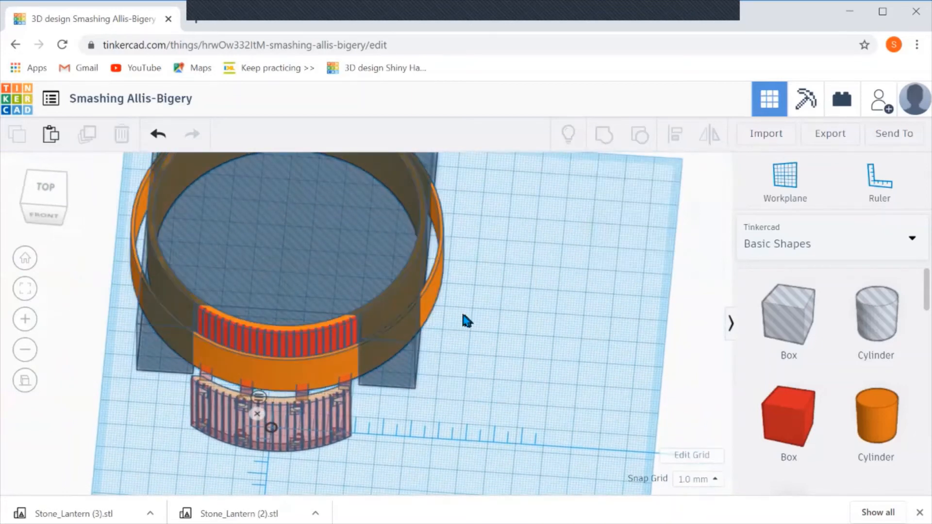
{"action": "left_click", "coordinate": [436, 307]}
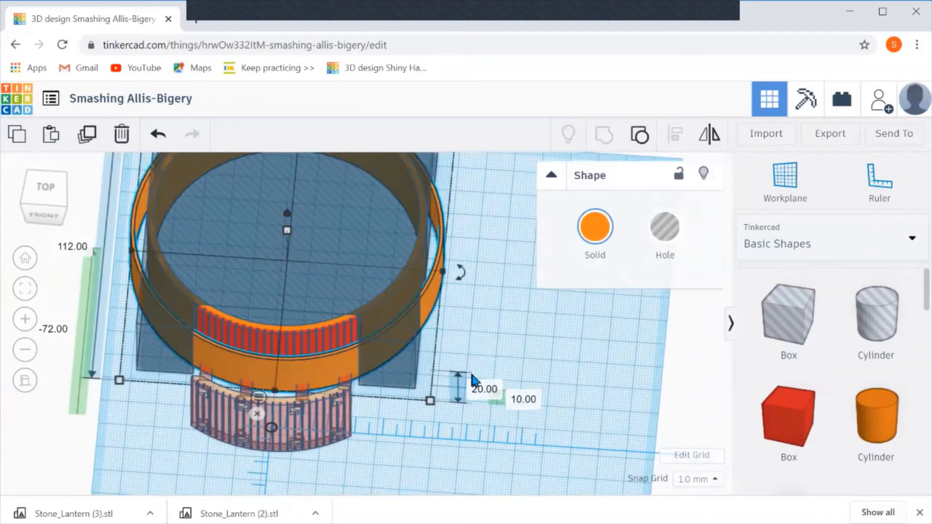
{"action": "left_click", "coordinate": [478, 393]}
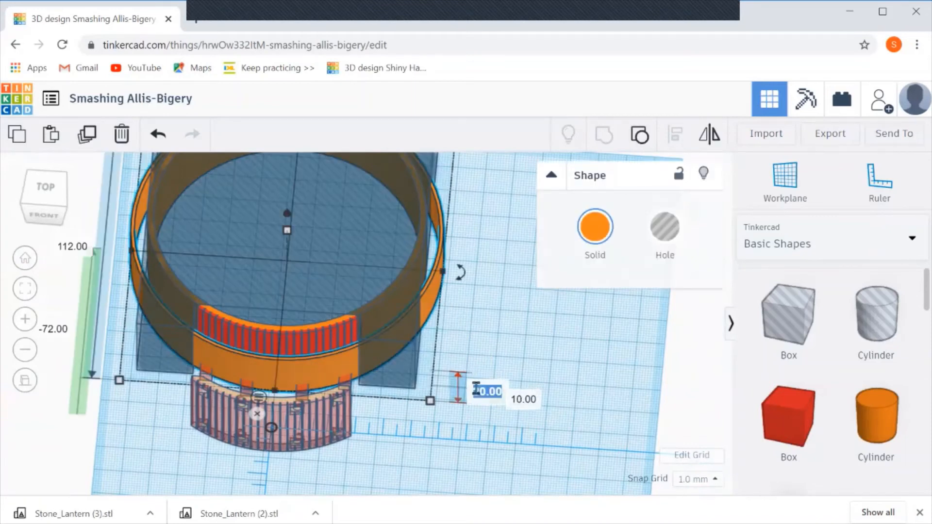
{"action": "type", "text": "4"}
{"action": "key", "text": "Return"}
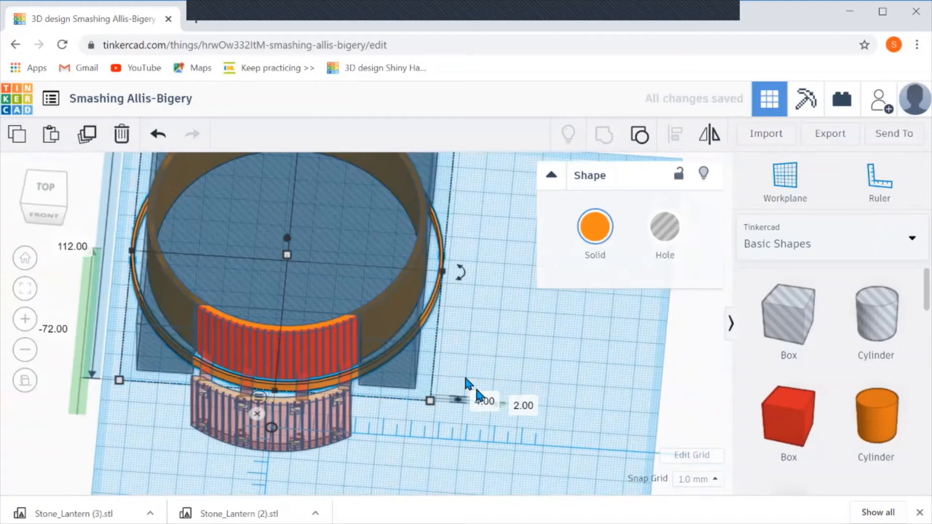
Move the finished curved bridge part away from the rings, to about 103 mm sideways from the ruler origin
{"action": "left_click", "coordinate": [403, 435]}
{"action": "left_click_drag", "start_coordinate": [325, 425], "coordinate": [613, 468]}
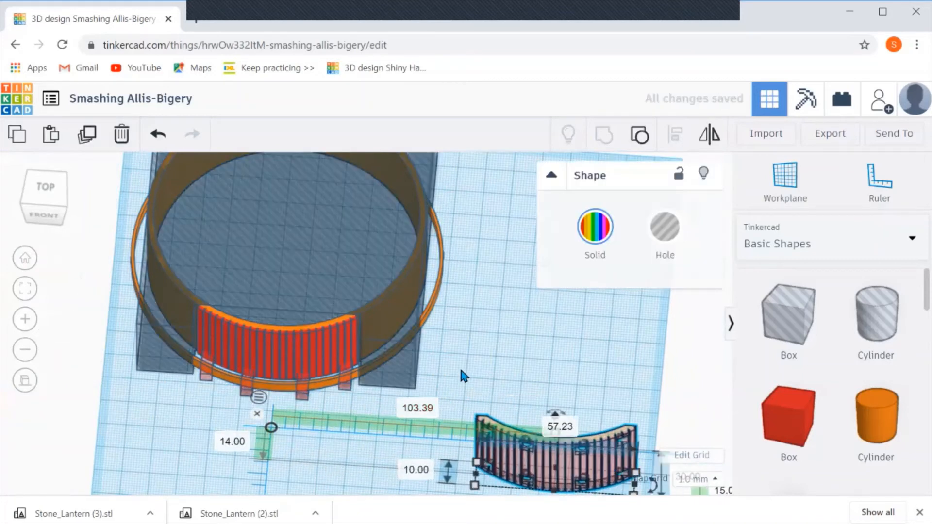
{"action": "left_click", "coordinate": [460, 371]}
{"action": "scroll", "coordinate": [261, 433], "scroll_direction": "up", "scroll_amount": 5}
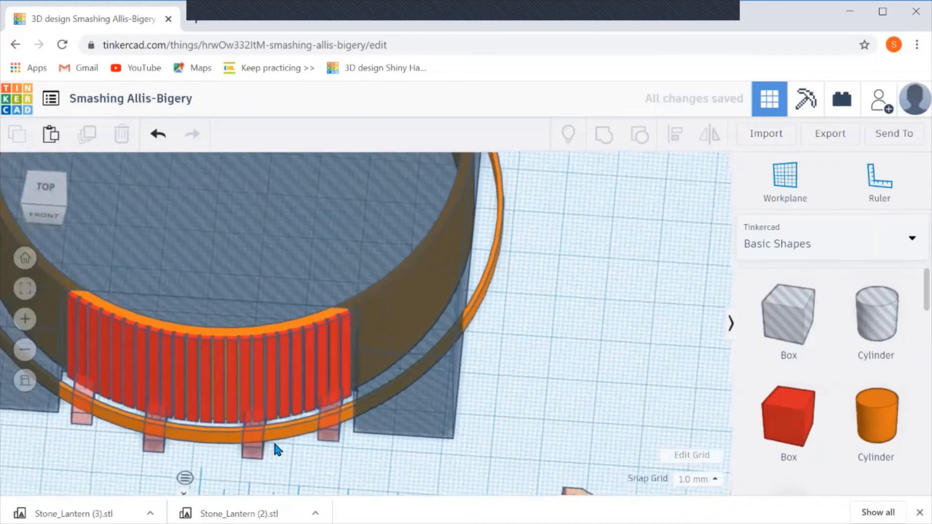
{"action": "right_click_drag", "start_coordinate": [309, 457], "coordinate": [323, 475]}
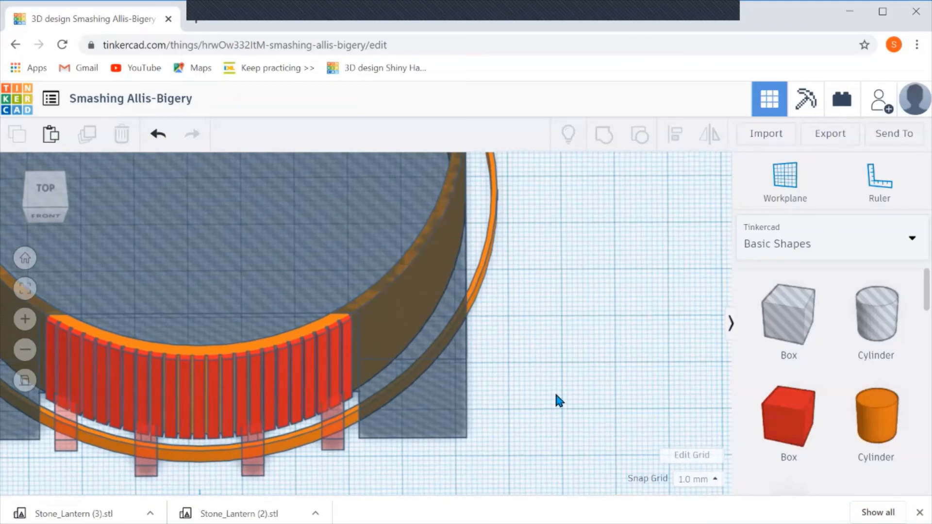
{"action": "scroll", "coordinate": [539, 384], "scroll_direction": "down", "scroll_amount": 5}
{"action": "scroll", "coordinate": [537, 381], "scroll_direction": "down", "scroll_amount": 5}
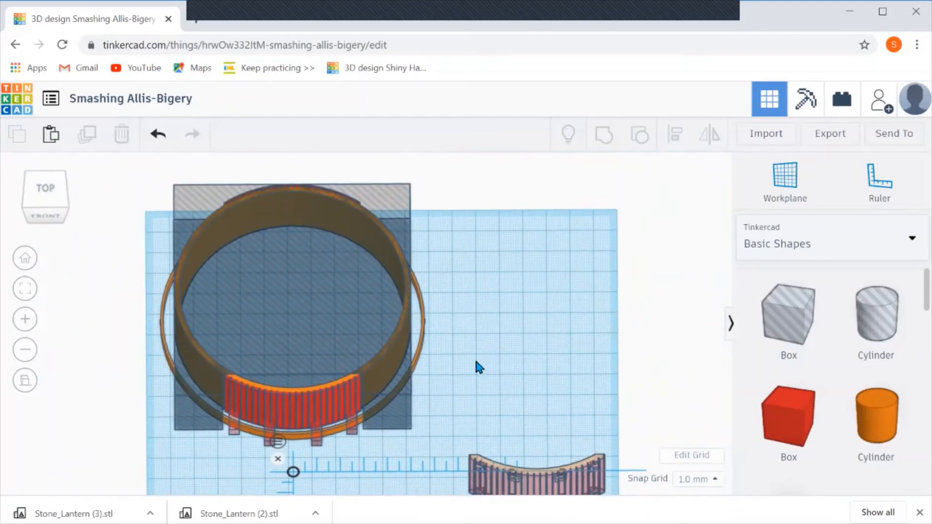
{"action": "right_click_drag", "start_coordinate": [465, 354], "coordinate": [459, 409]}
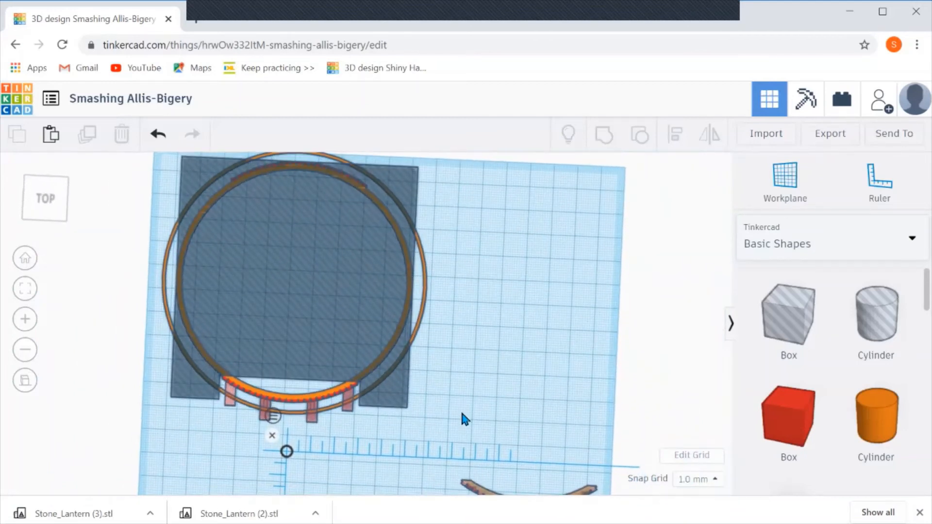
Set both the width and the length of the notched hole block to 120 mm
{"action": "left_click", "coordinate": [392, 405]}
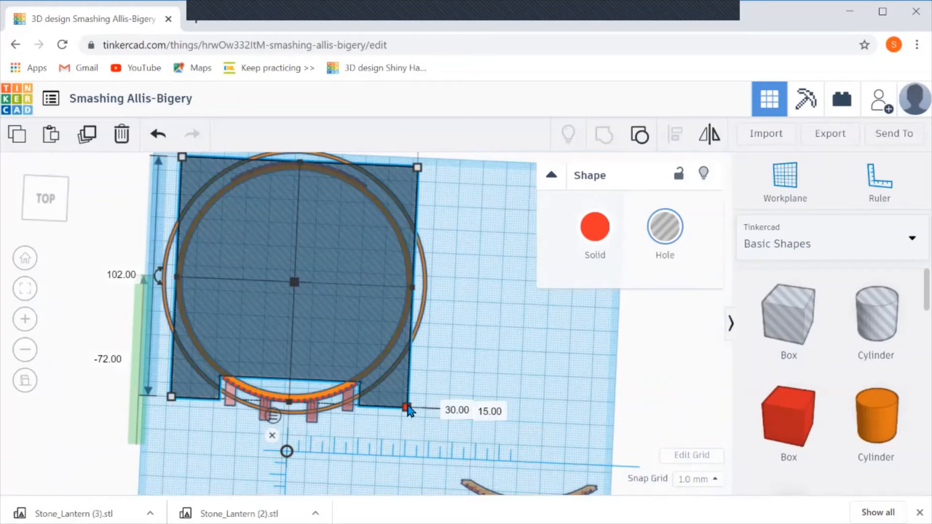
{"action": "left_click", "coordinate": [435, 368]}
{"action": "left_click", "coordinate": [404, 387]}
{"action": "scroll", "coordinate": [409, 413], "scroll_direction": "down", "scroll_amount": 2}
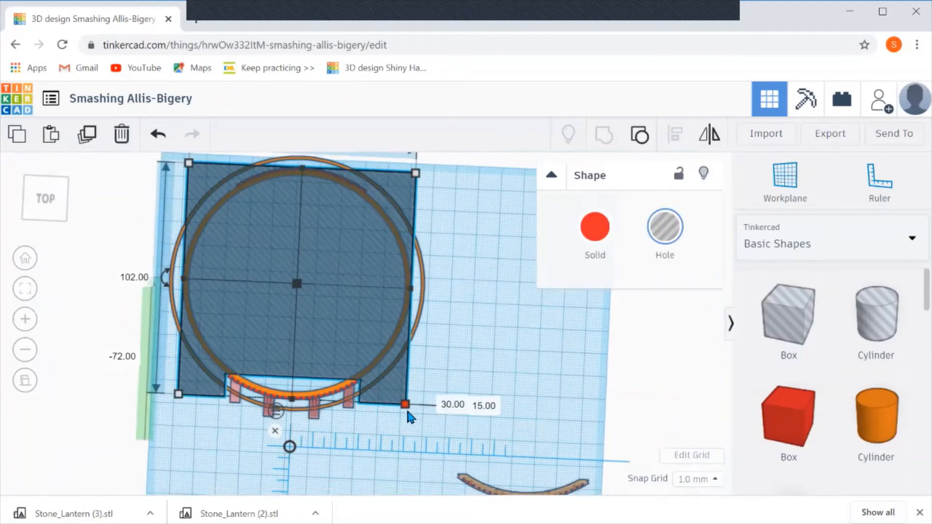
{"action": "left_click", "coordinate": [316, 167]}
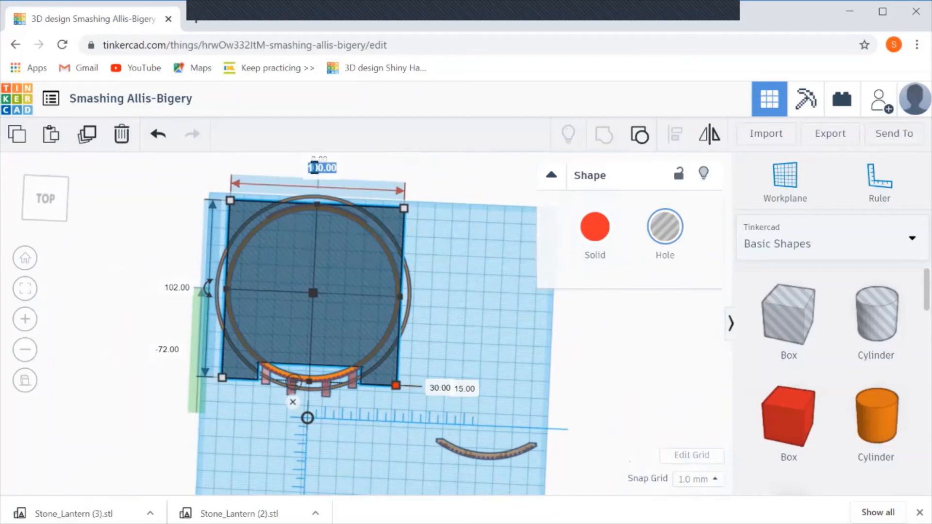
{"action": "type", "text": "120"}
{"action": "key", "text": "Return"}
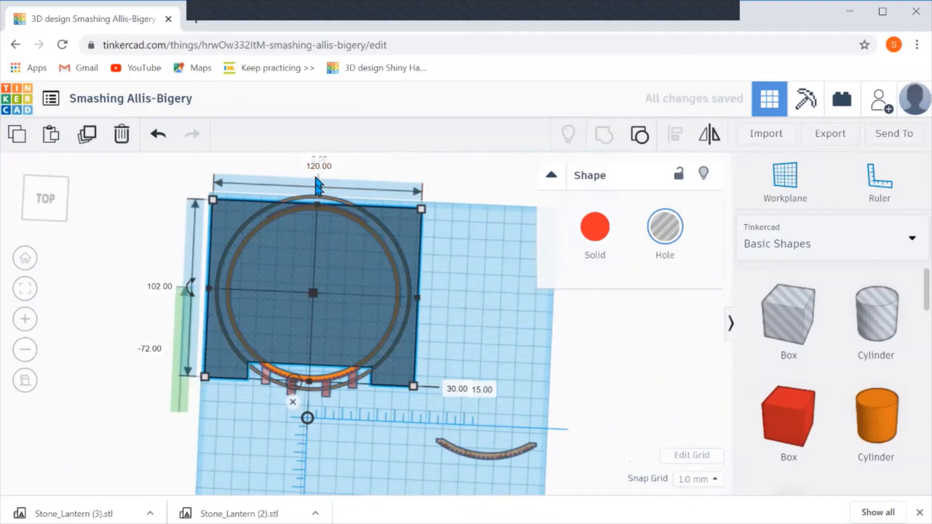
{"action": "left_click", "coordinate": [160, 286]}
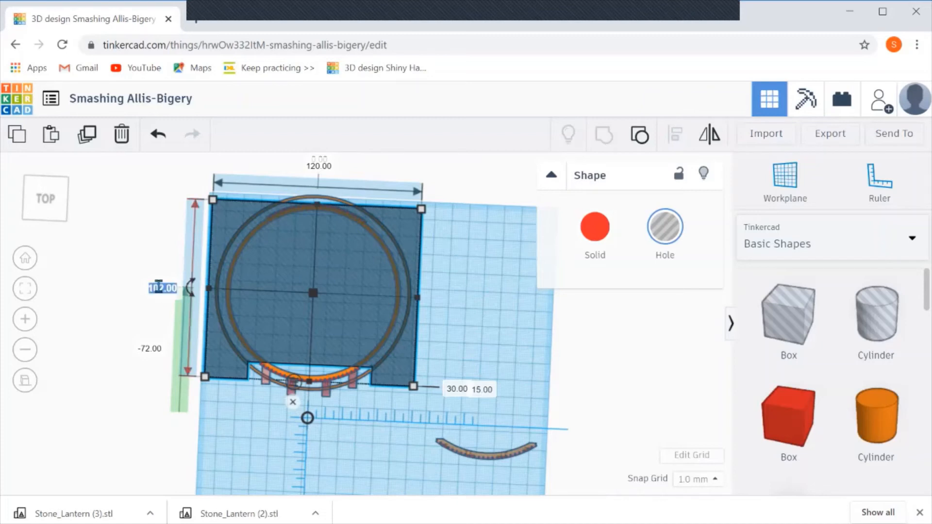
{"action": "type", "text": "120"}
{"action": "key", "text": "Return"}
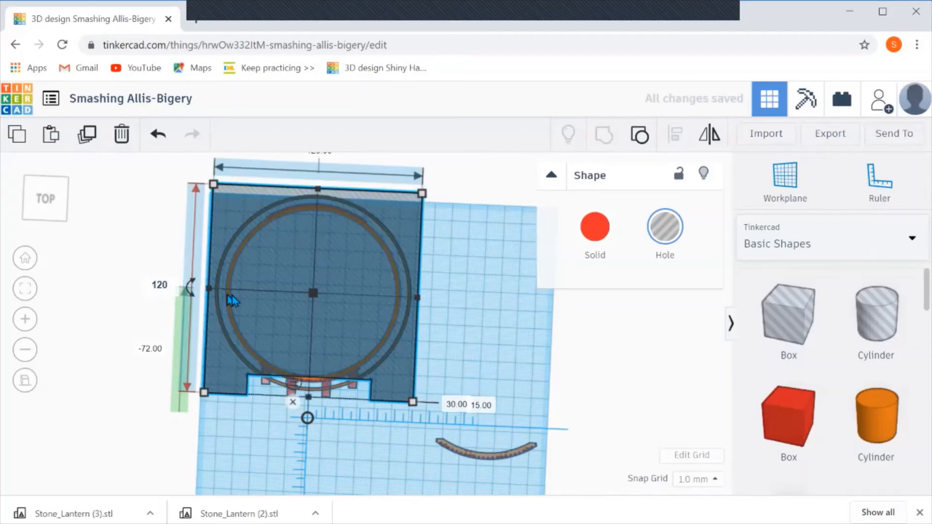
{"action": "left_click", "coordinate": [467, 329]}
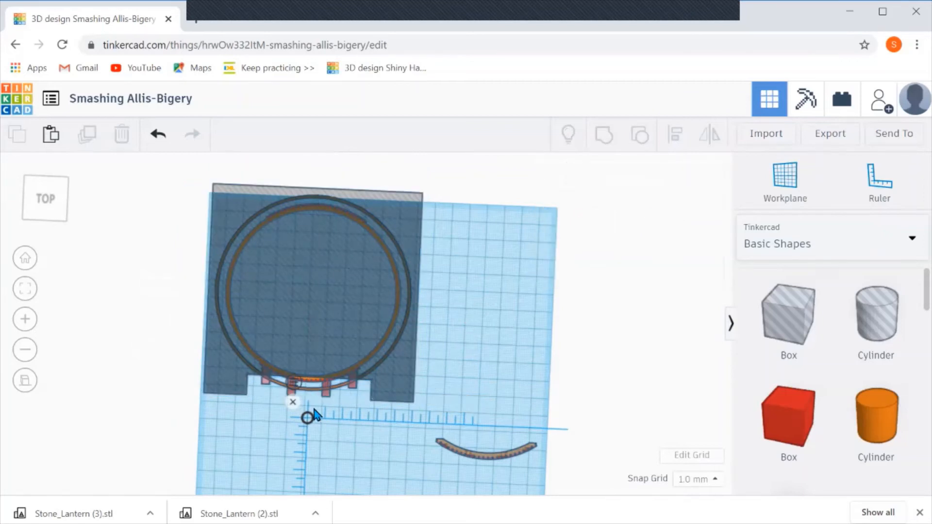
Align the front edge of the notched hole block with the front of the deck ring, keeping the ring as the fixed reference
{"action": "scroll", "coordinate": [318, 406], "scroll_direction": "up", "scroll_amount": 3}
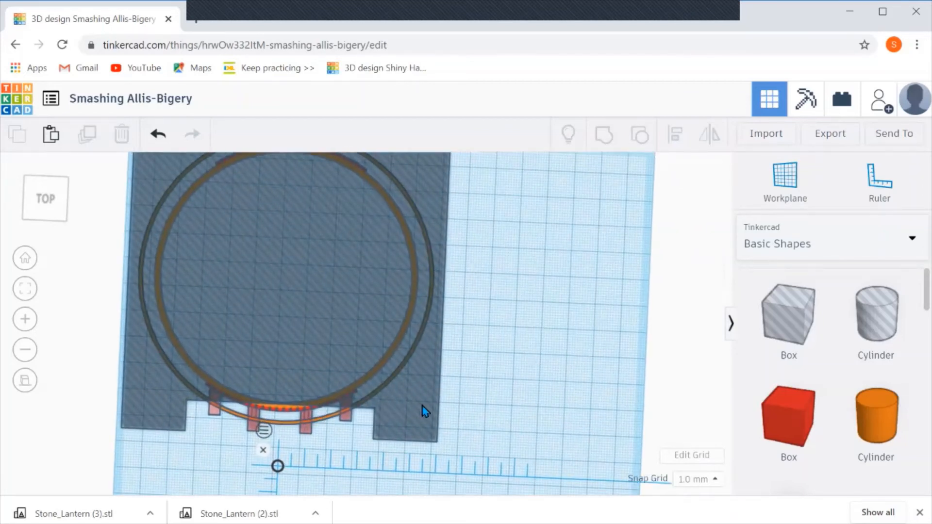
{"action": "left_click", "coordinate": [416, 417]}
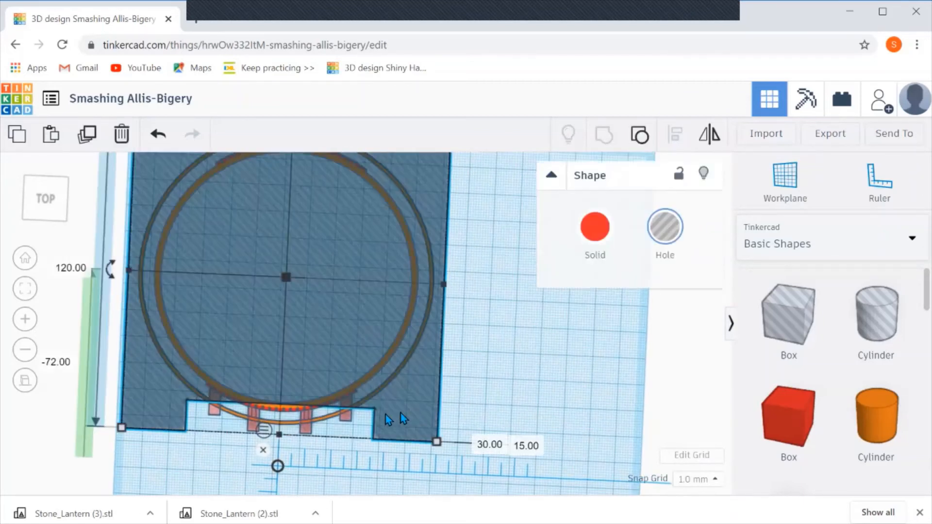
{"action": "scroll", "coordinate": [289, 417], "scroll_direction": "up", "scroll_amount": 3}
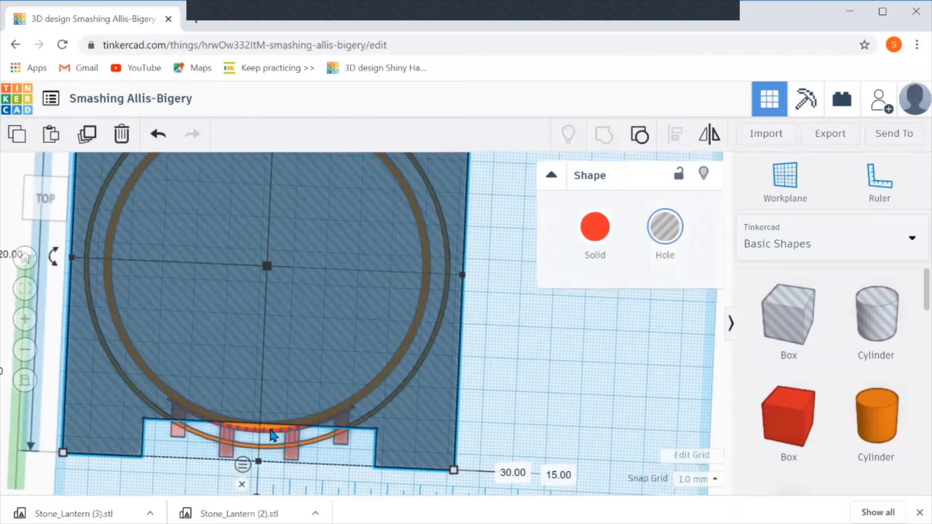
{"action": "left_click", "coordinate": [274, 436], "text": "shift"}
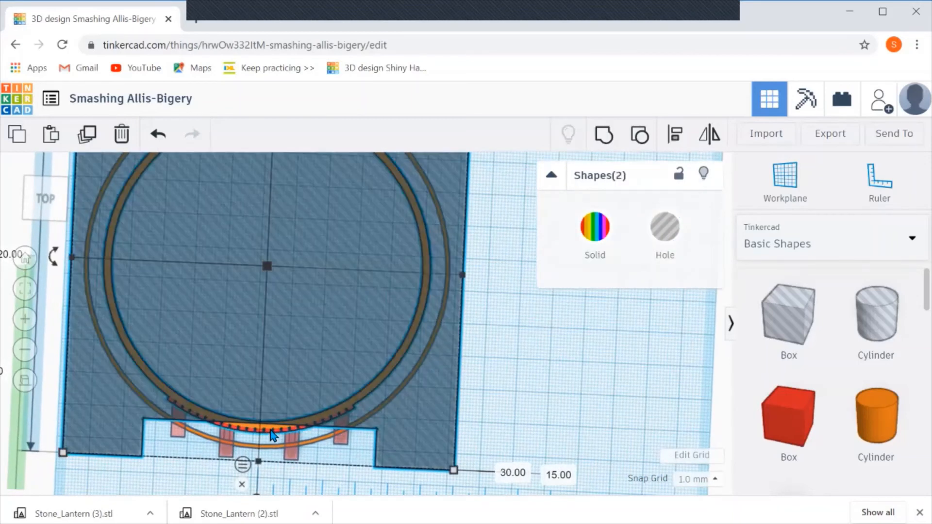
{"action": "left_click", "coordinate": [673, 138]}
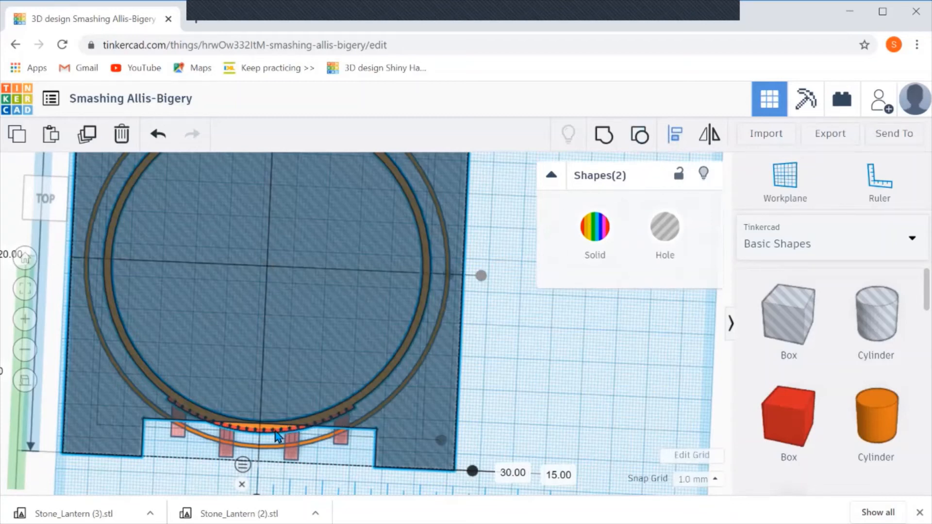
{"action": "left_click", "coordinate": [277, 432]}
{"action": "left_click", "coordinate": [441, 440]}
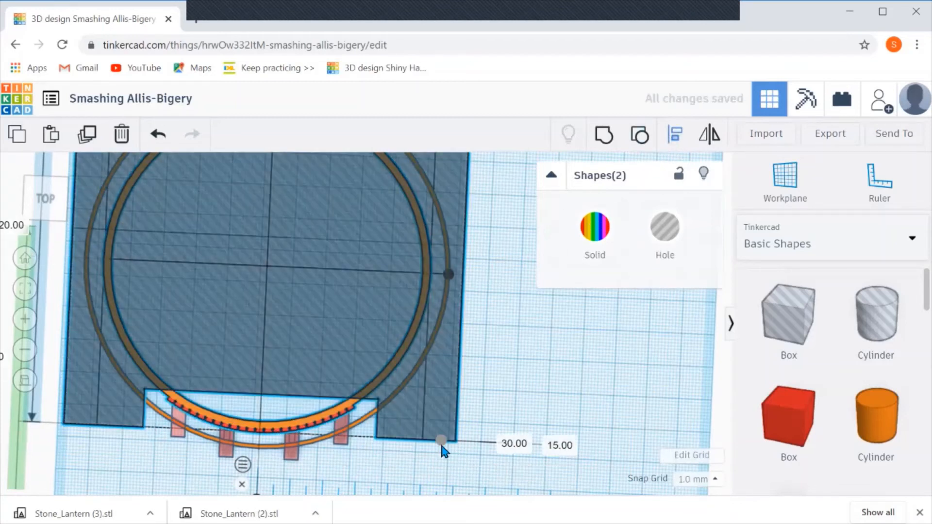
{"action": "left_click", "coordinate": [554, 374]}
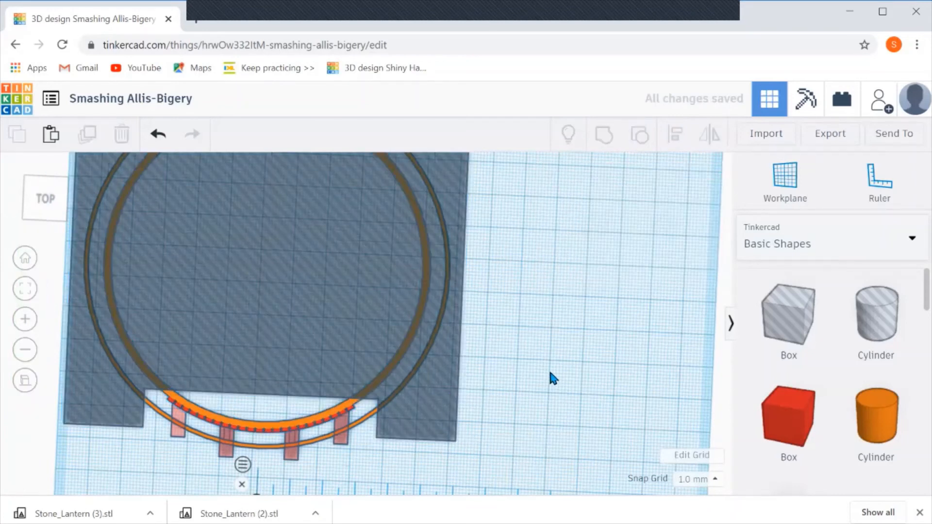
Undo the alignment and the resizing of the notched hole block
{"action": "scroll", "coordinate": [419, 400], "scroll_direction": "down", "scroll_amount": 2}
{"action": "scroll", "coordinate": [255, 419], "scroll_direction": "up", "scroll_amount": 2}
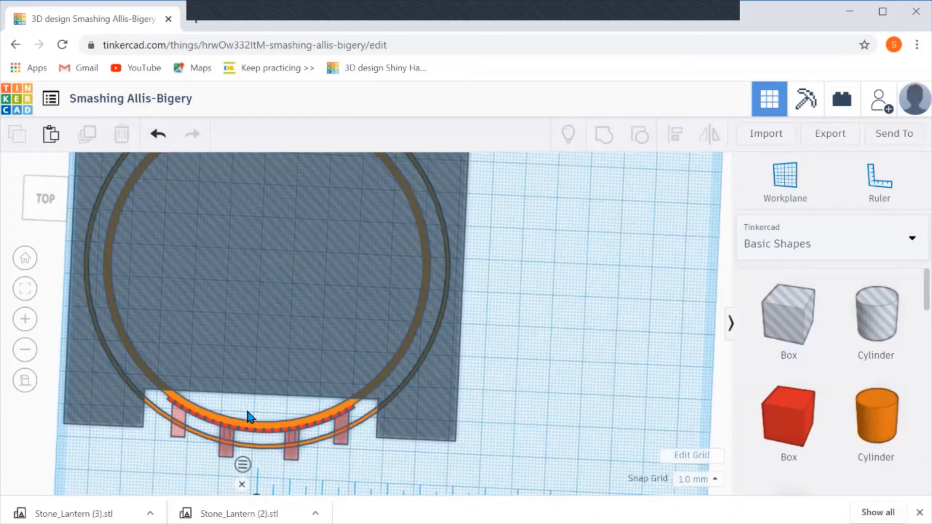
{"action": "key", "text": "ctrl+z"}
{"action": "key", "text": "ctrl+z"}
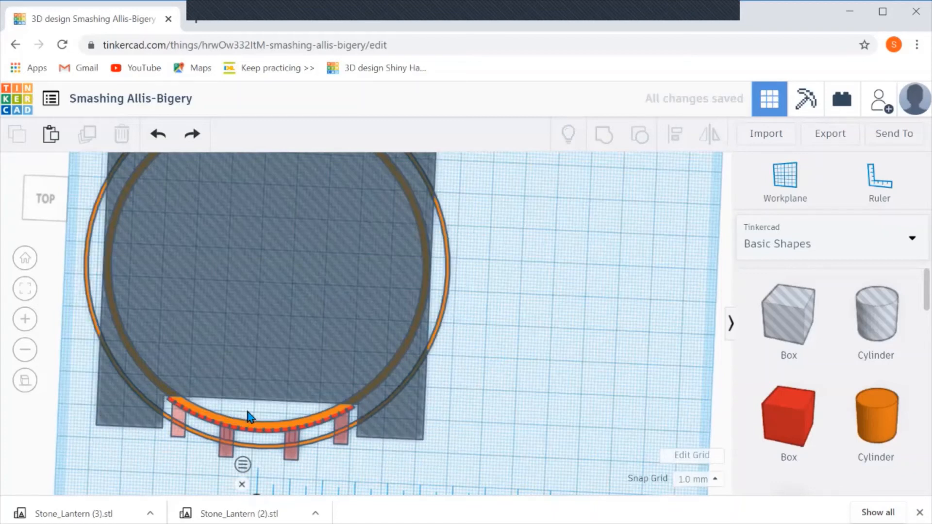
Ungroup the notched hole block into its large box and its small notch box
{"action": "left_click", "coordinate": [334, 365]}
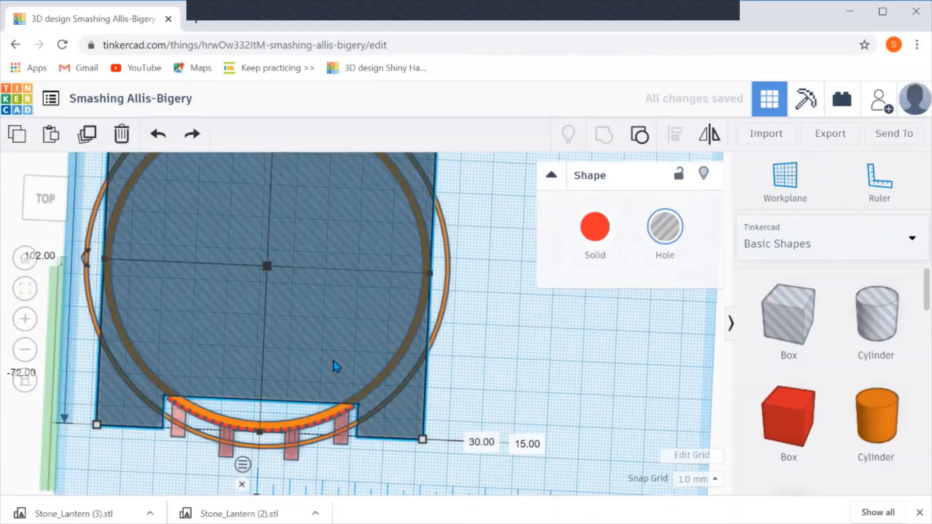
{"action": "left_click", "coordinate": [636, 138]}
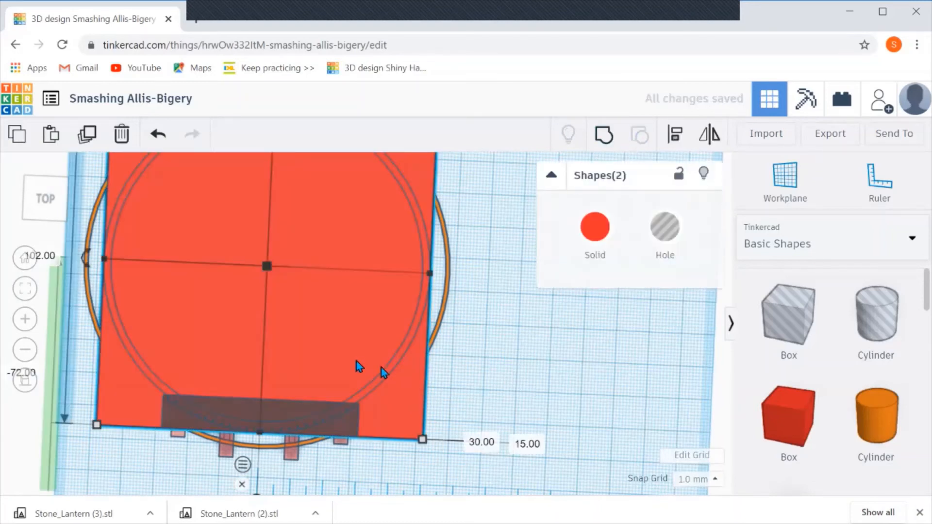
{"action": "left_click", "coordinate": [492, 394]}
Set the length and width of the large red box to 120 mm each
{"action": "left_click", "coordinate": [412, 406]}
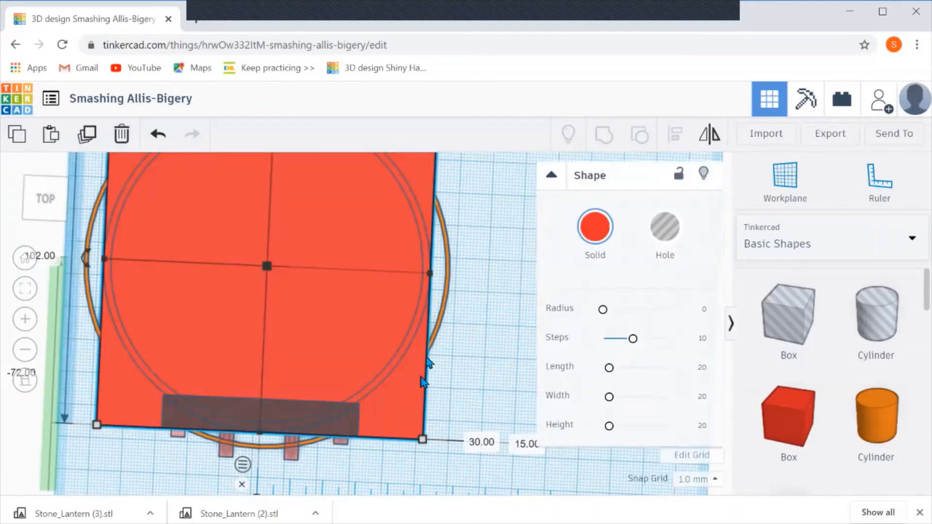
{"action": "scroll", "coordinate": [466, 408], "scroll_direction": "down", "scroll_amount": 2}
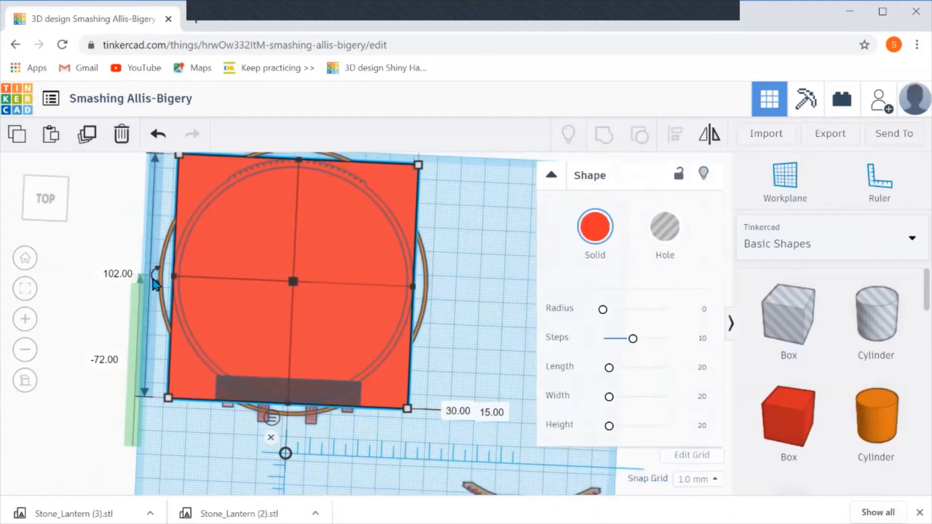
{"action": "left_click", "coordinate": [130, 275]}
{"action": "type", "text": "120"}
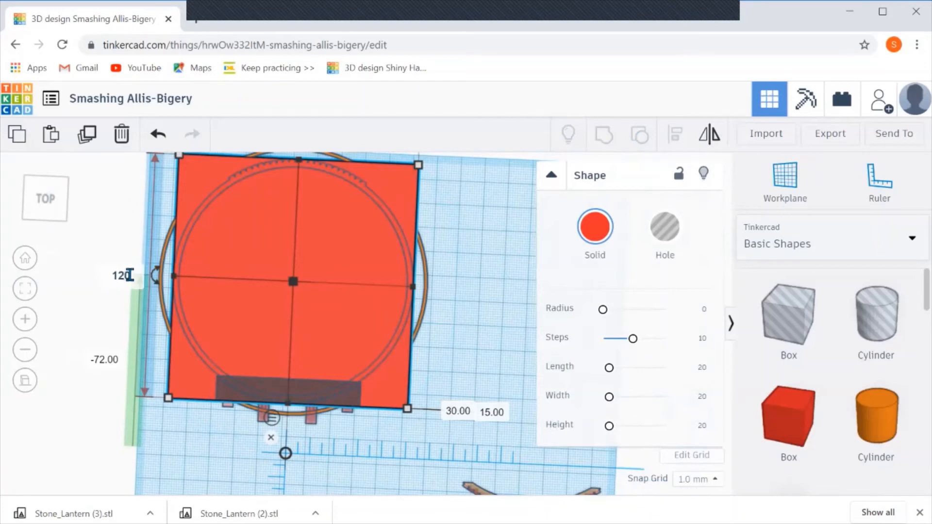
{"action": "key", "text": "Return"}
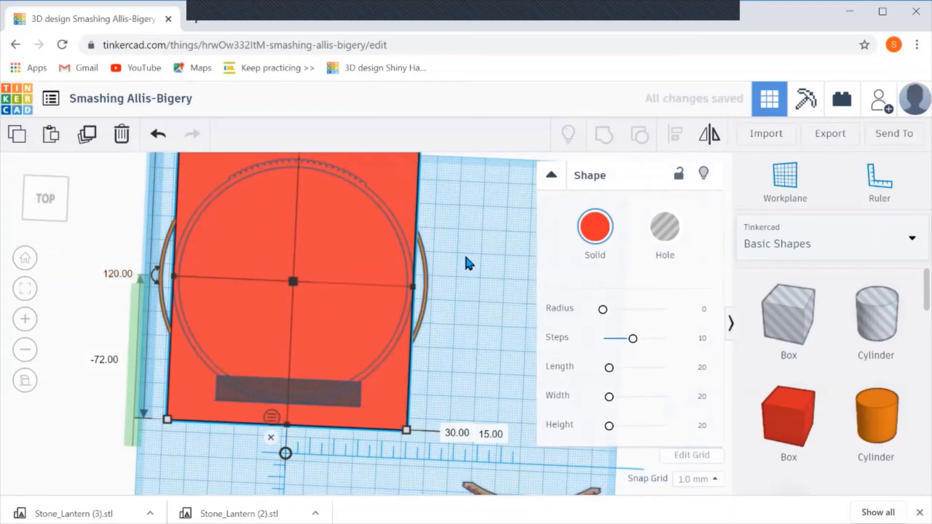
{"action": "scroll", "coordinate": [465, 303], "scroll_direction": "down", "scroll_amount": 2}
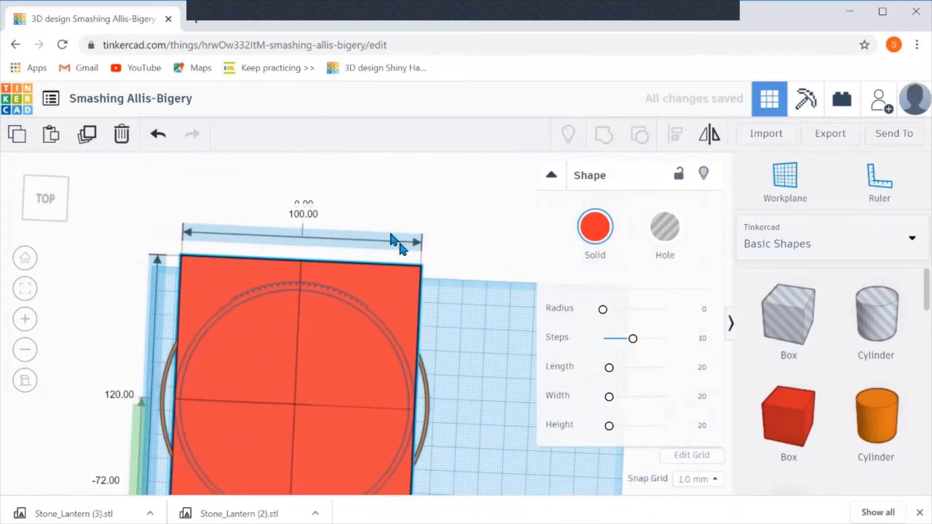
{"action": "type", "text": "120"}
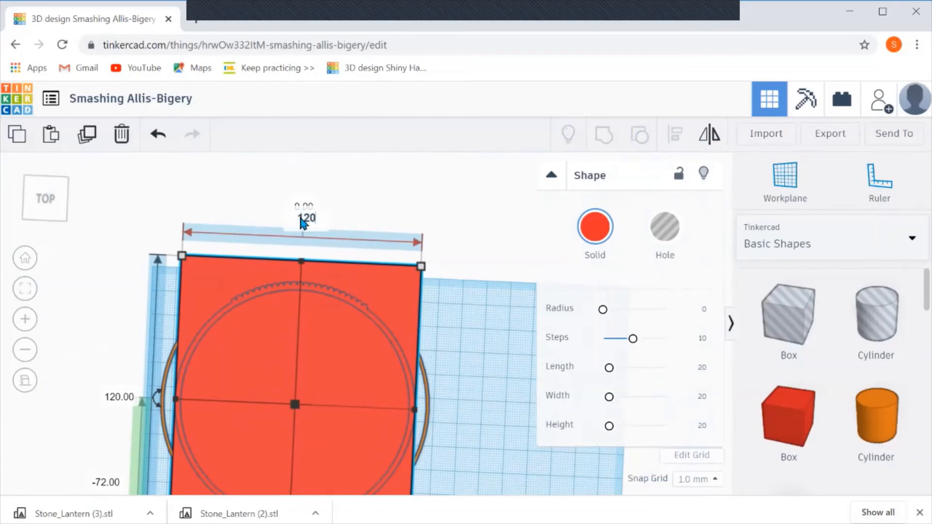
{"action": "key", "text": "Return"}
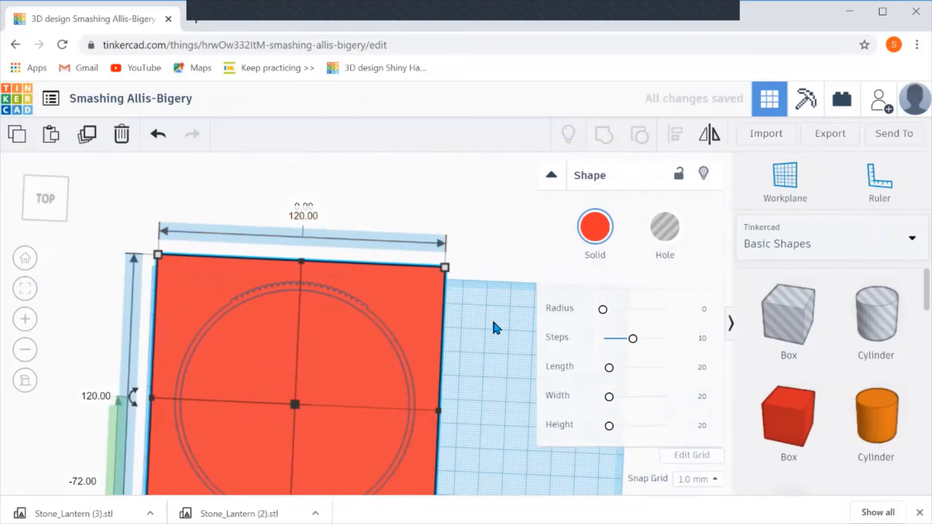
Align the front edge of the large red box with the small notch box, keeping the notch box as the fixed reference
{"action": "scroll", "coordinate": [482, 344], "scroll_direction": "down", "scroll_amount": 2}
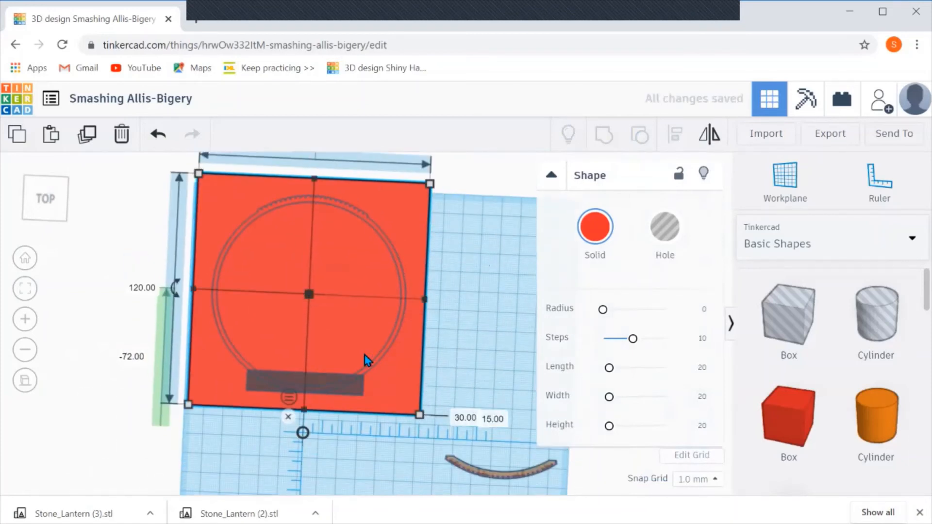
{"action": "left_click", "coordinate": [329, 384], "text": "shift"}
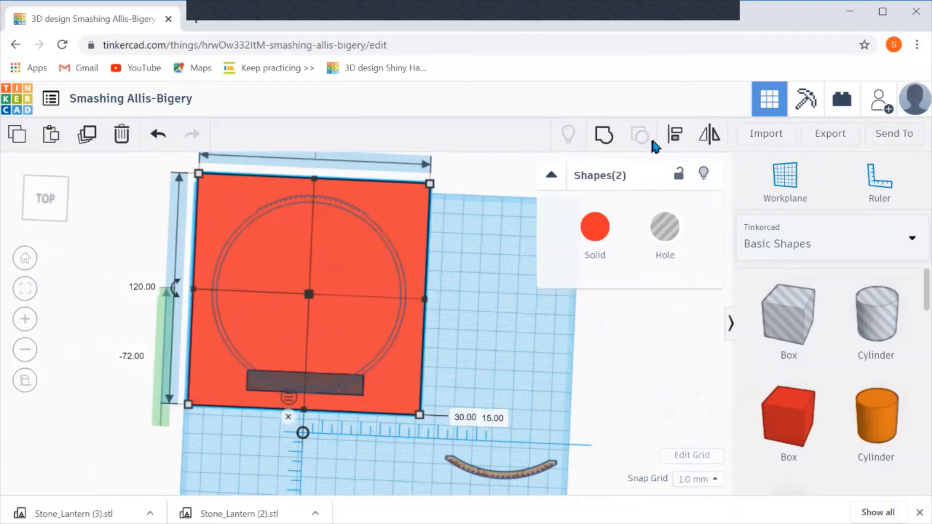
{"action": "left_click", "coordinate": [675, 133]}
{"action": "left_click", "coordinate": [321, 380]}
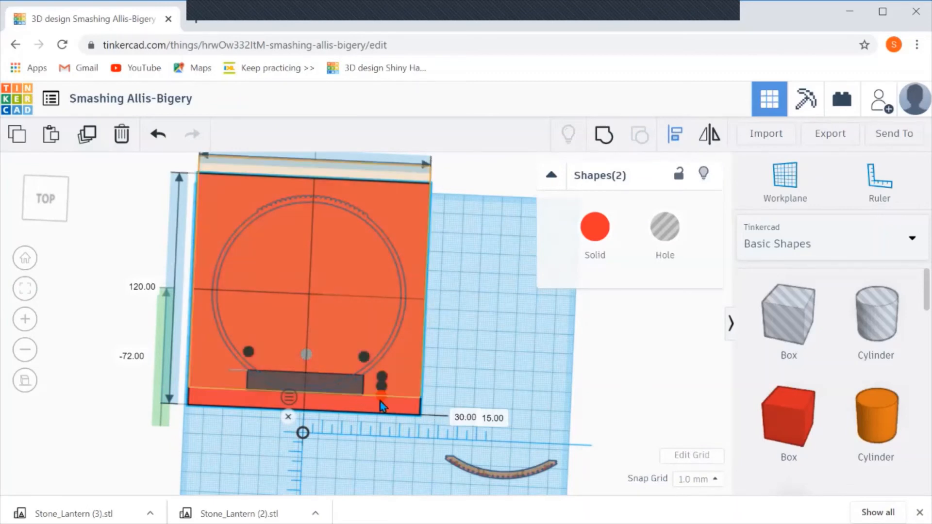
{"action": "left_click", "coordinate": [382, 405]}
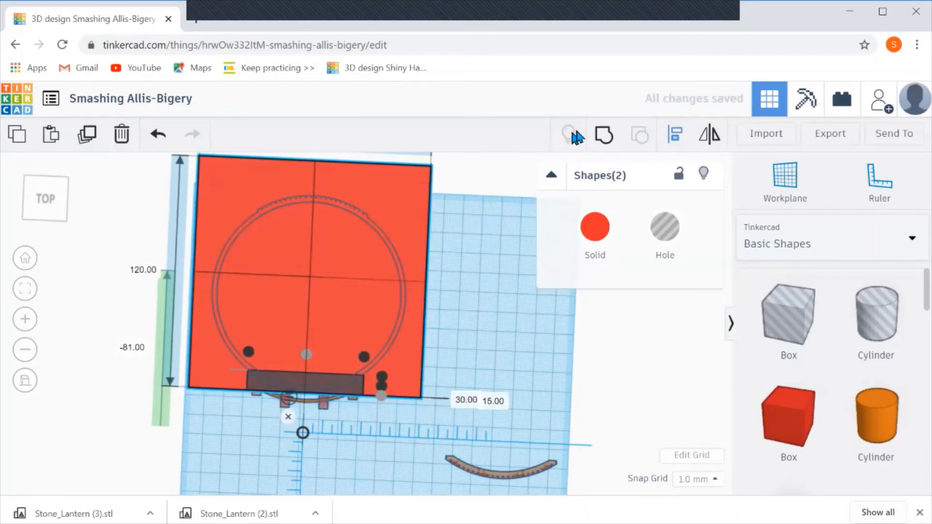
Group the large box with the notch box and turn the resulting notched block into a hole
{"action": "left_click", "coordinate": [599, 134]}
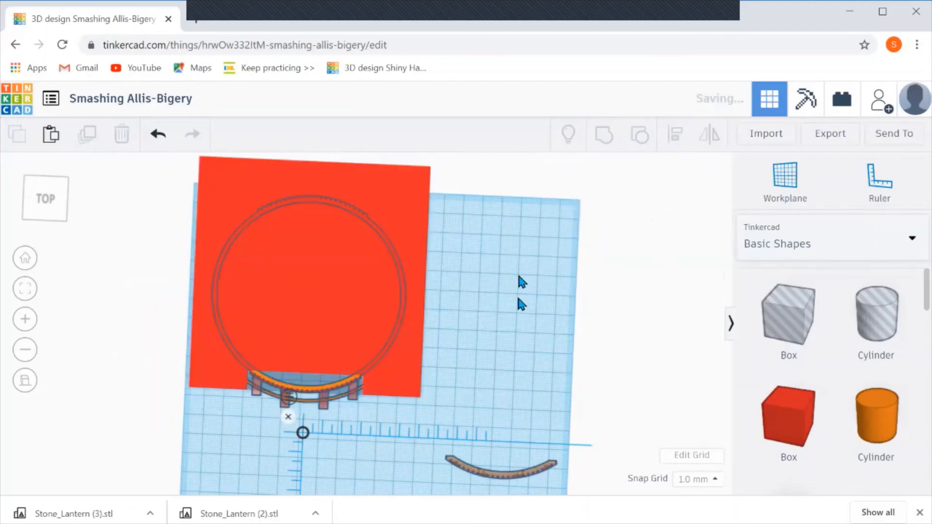
{"action": "left_click", "coordinate": [663, 227]}
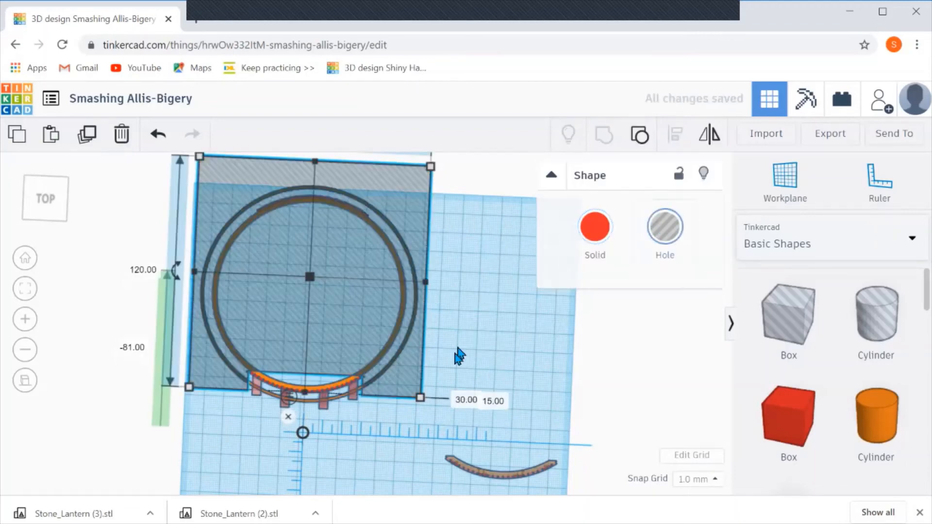
{"action": "scroll", "coordinate": [321, 423], "scroll_direction": "up", "scroll_amount": 3}
{"action": "scroll", "coordinate": [320, 424], "scroll_direction": "up", "scroll_amount": 1}
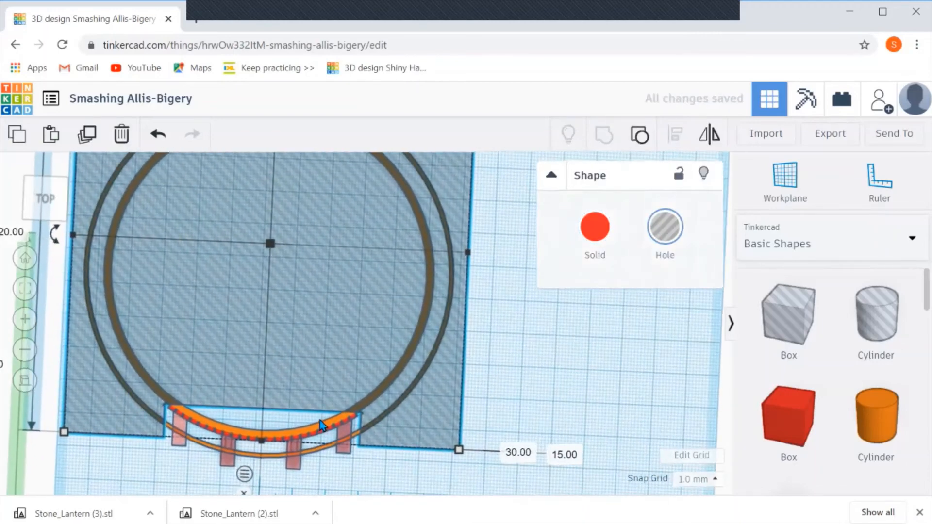
Cut the 112 mm thin ring into a curved rail by grouping it with the notched hole block
{"action": "scroll", "coordinate": [320, 420], "scroll_direction": "down", "scroll_amount": 3}
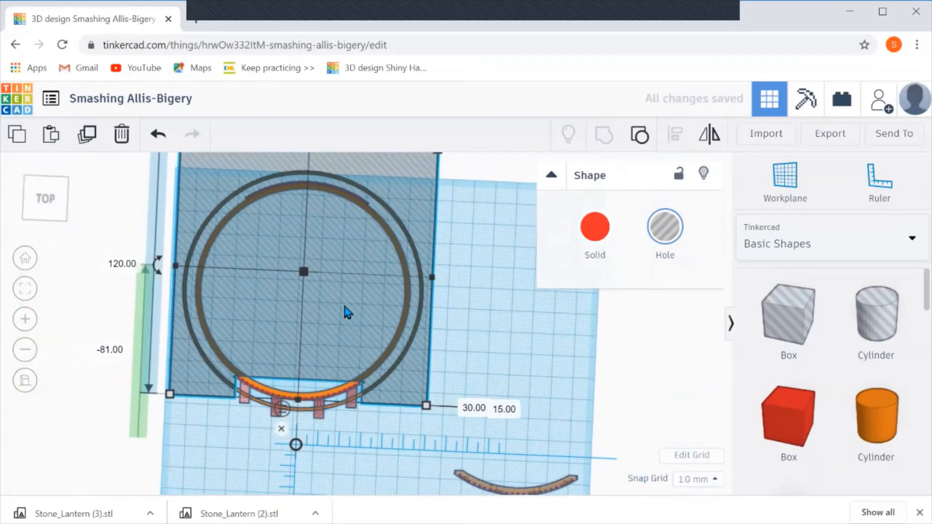
{"action": "left_click", "coordinate": [335, 414]}
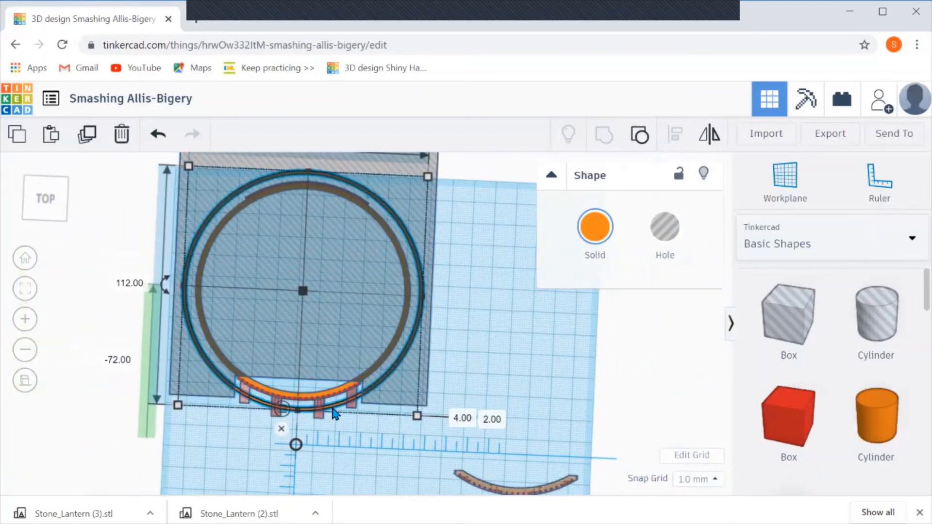
{"action": "left_click", "coordinate": [428, 386], "text": "shift"}
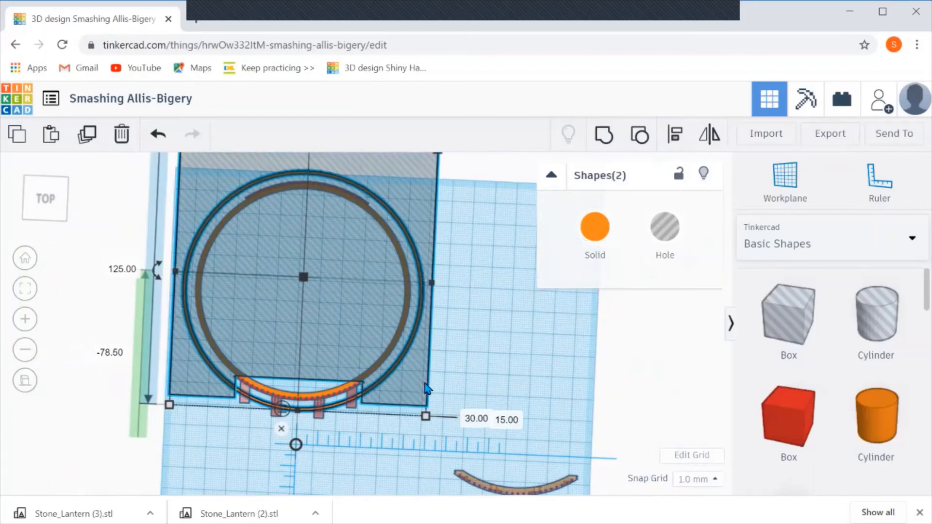
{"action": "left_click", "coordinate": [598, 136]}
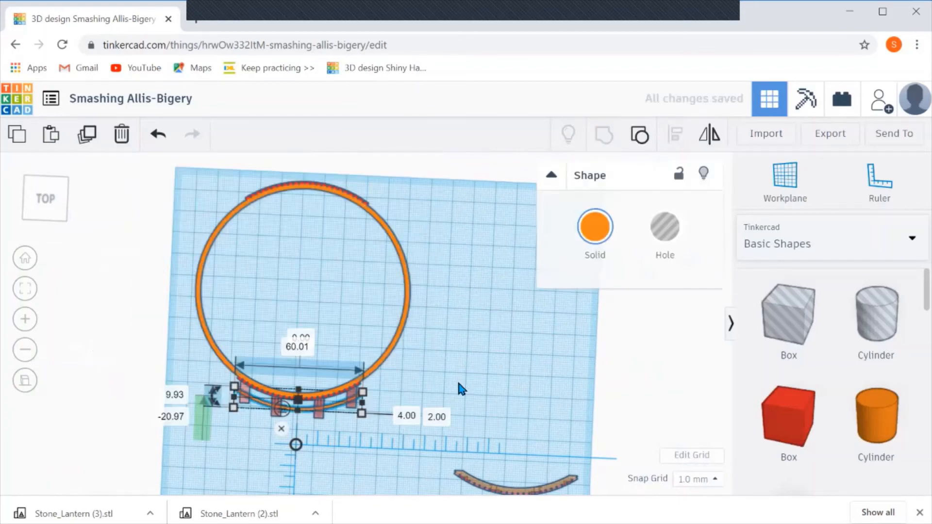
Move the large planked ring well clear of the curved rail and its posts
{"action": "left_click", "coordinate": [449, 374]}
{"action": "mouse_move", "coordinate": [416, 389]}
{"action": "right_mouse_down"}
{"action": "mouse_move", "coordinate": [430, 355]}
{"action": "mouse_move", "coordinate": [427, 391]}
{"action": "right_mouse_up"}
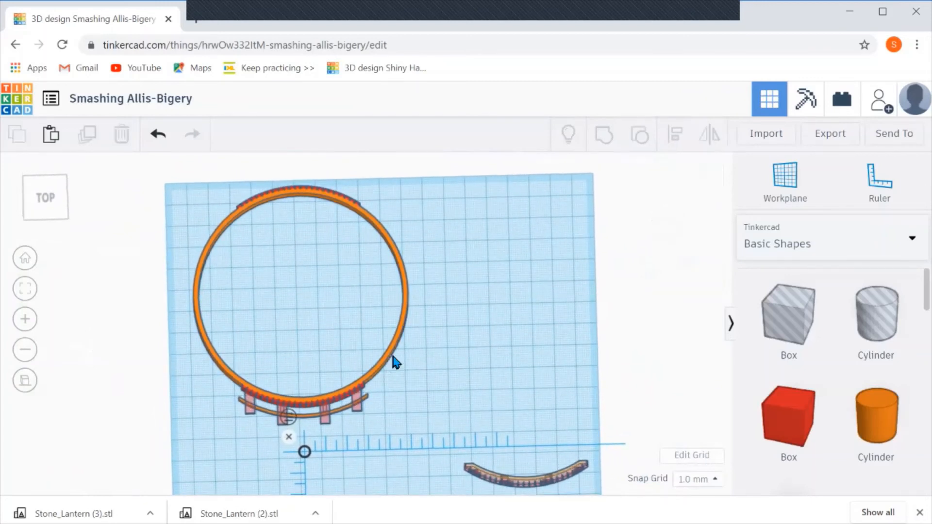
{"action": "left_click_drag", "start_coordinate": [393, 360], "coordinate": [578, 341]}
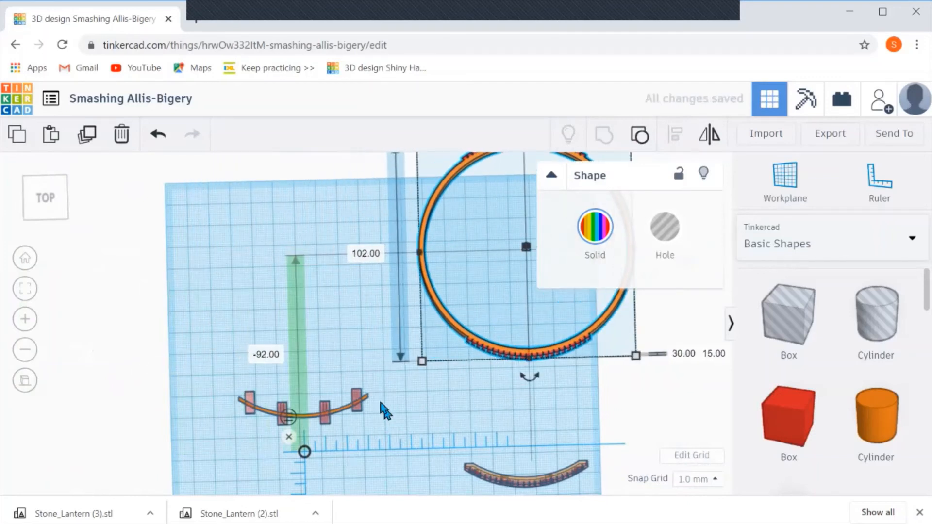
Group the curved rail with its four posts and set the group to multicolor
{"action": "left_click_drag", "start_coordinate": [374, 369], "coordinate": [201, 446]}
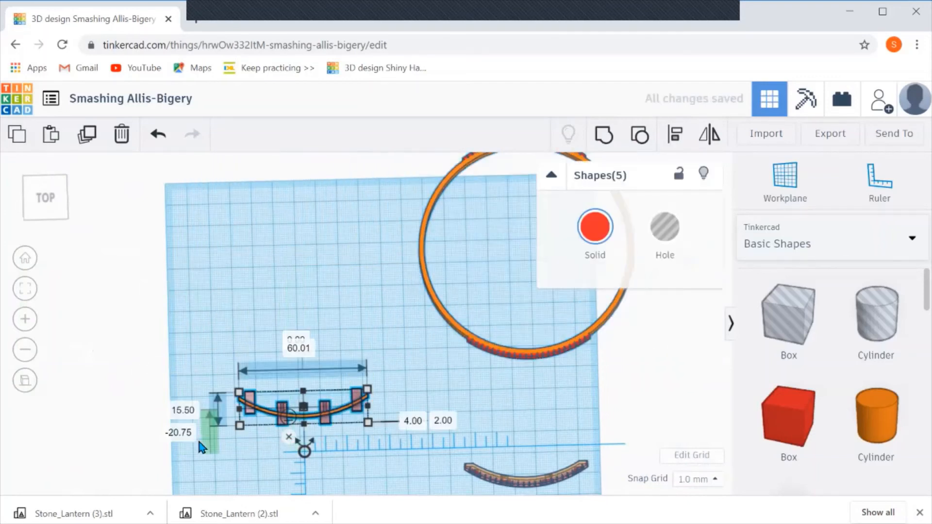
{"action": "left_click", "coordinate": [604, 141]}
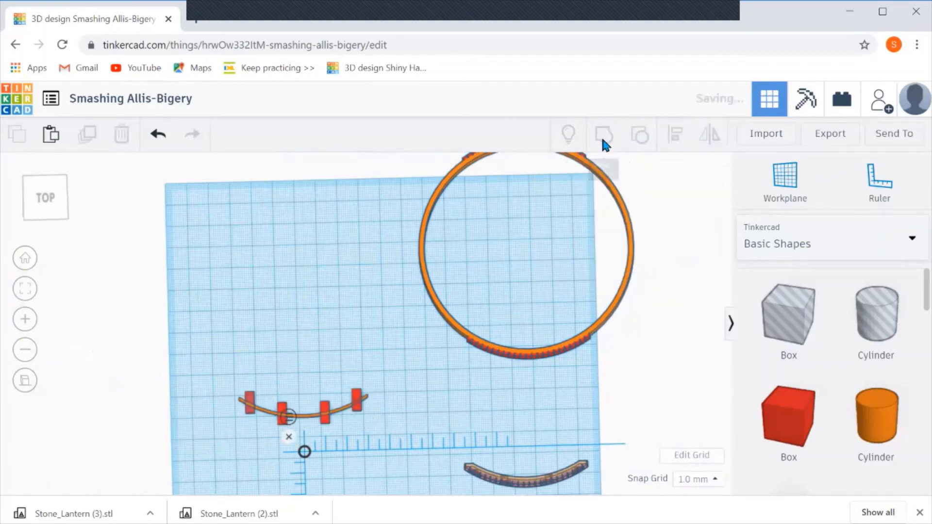
{"action": "left_click", "coordinate": [593, 246]}
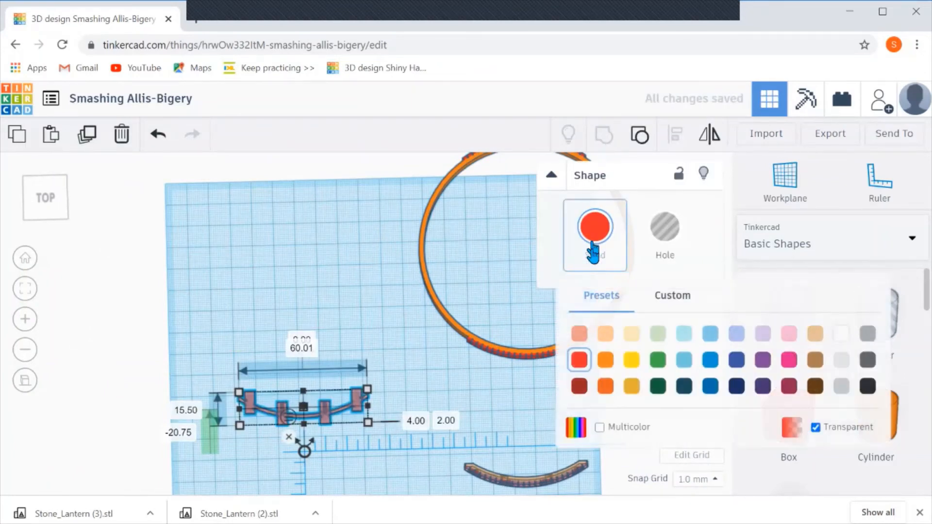
{"action": "left_click", "coordinate": [600, 427]}
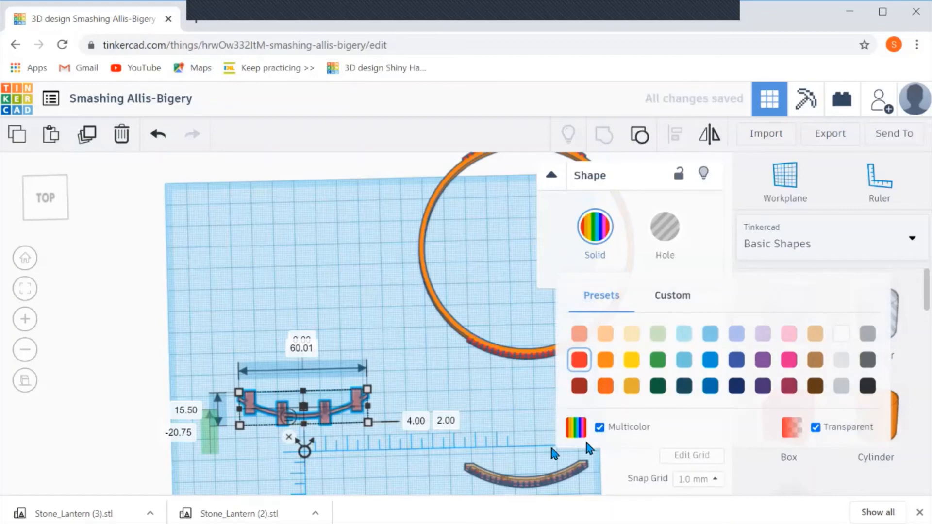
{"action": "left_click", "coordinate": [362, 450]}
Move the curved plank deck to the ruler origin and place the rail group just in front of it
{"action": "scroll", "coordinate": [301, 449], "scroll_direction": "up", "scroll_amount": 5}
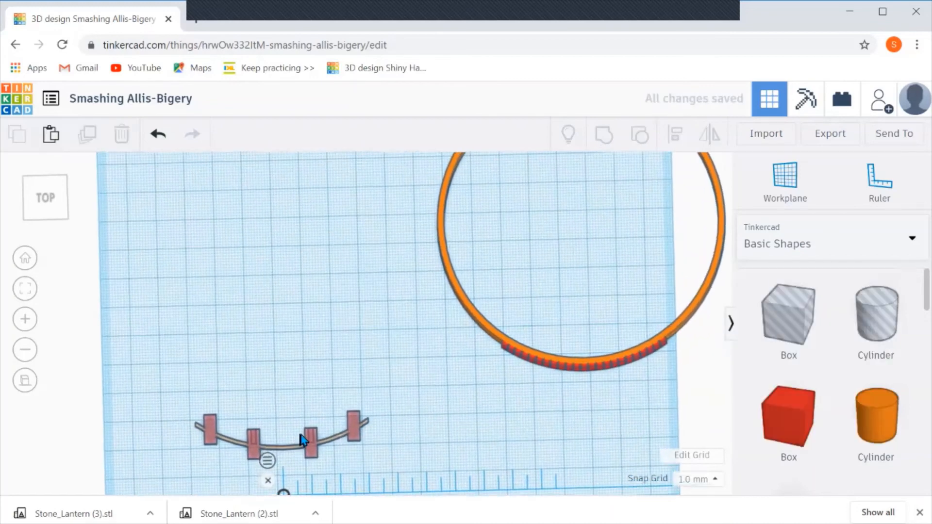
{"action": "middle_click_drag", "start_coordinate": [509, 299], "coordinate": [633, 252]}
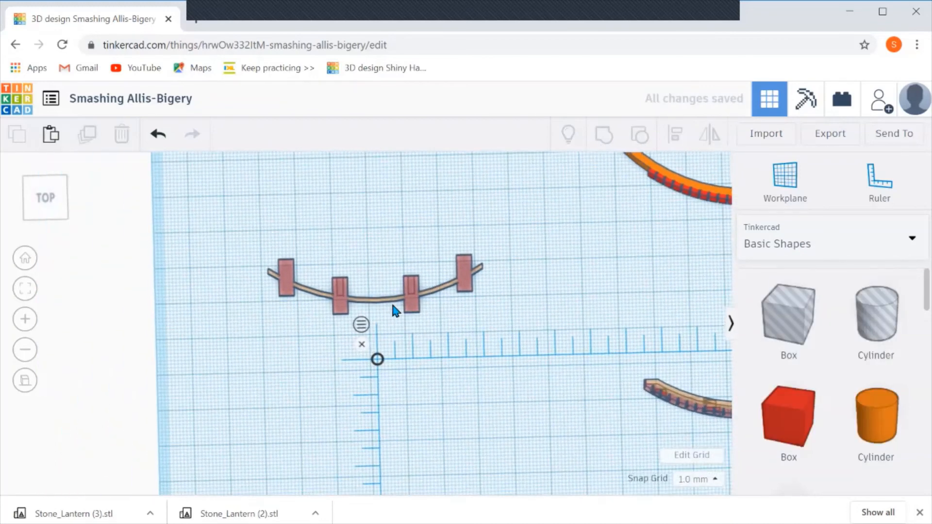
{"action": "left_click", "coordinate": [411, 302]}
{"action": "left_click", "coordinate": [26, 318]}
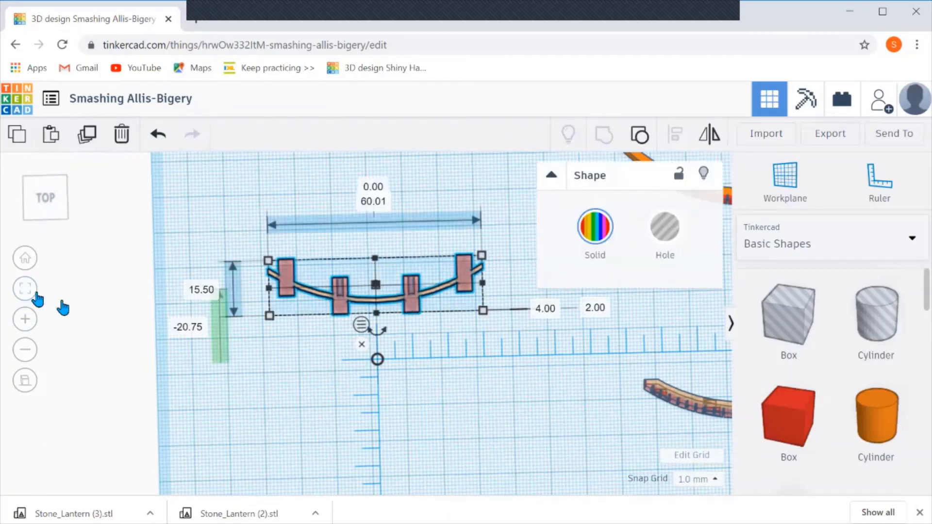
{"action": "right_click_drag", "start_coordinate": [404, 401], "coordinate": [403, 375]}
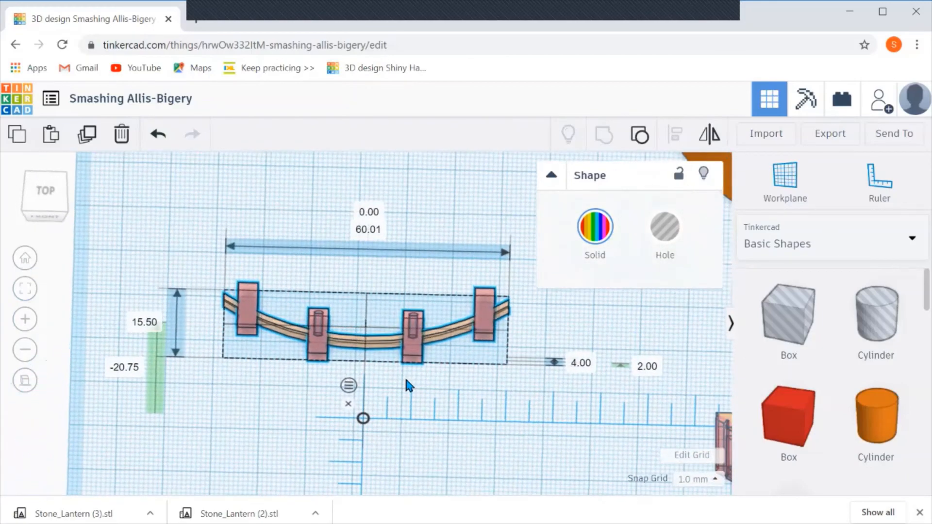
{"action": "scroll", "coordinate": [464, 389], "scroll_direction": "down", "scroll_amount": 4}
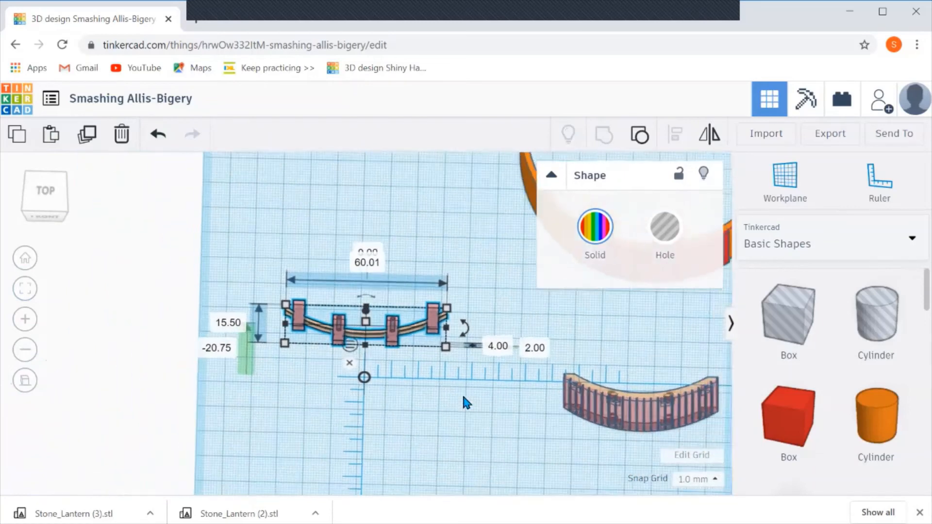
{"action": "left_click", "coordinate": [620, 410]}
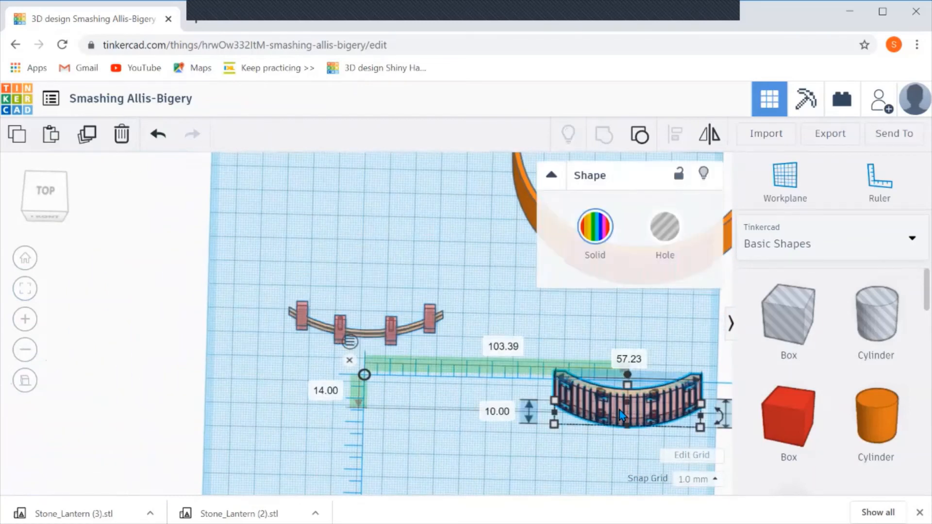
{"action": "left_click_drag", "start_coordinate": [620, 415], "coordinate": [354, 382]}
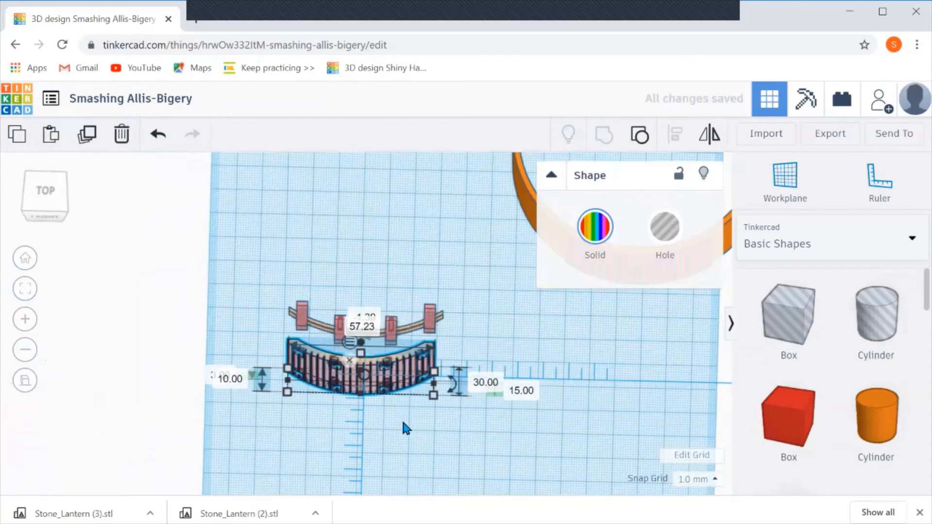
{"action": "left_click_drag", "start_coordinate": [388, 360], "coordinate": [383, 411]}
{"action": "left_click", "coordinate": [591, 420]}
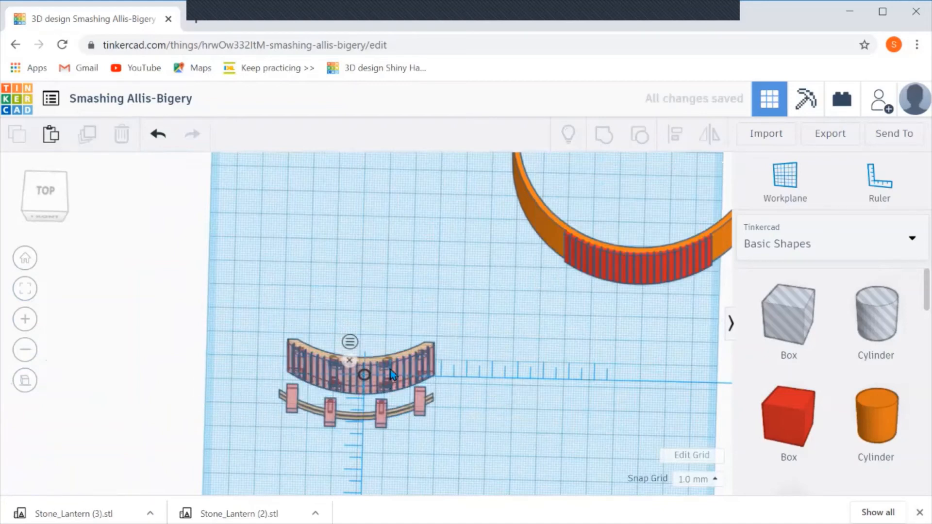
{"action": "left_click", "coordinate": [391, 375]}
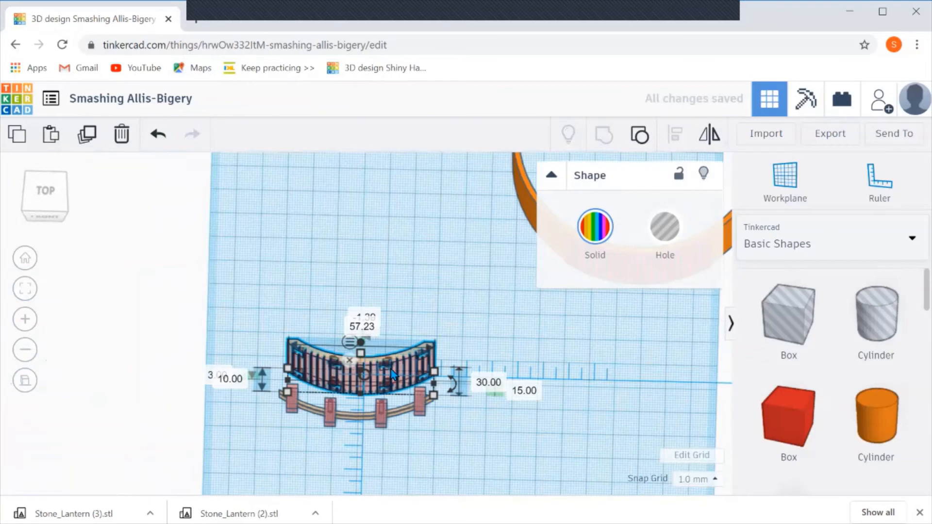
{"action": "key", "text": "ctrl+d"}
{"action": "left_click_drag", "start_coordinate": [393, 374], "coordinate": [610, 430]}
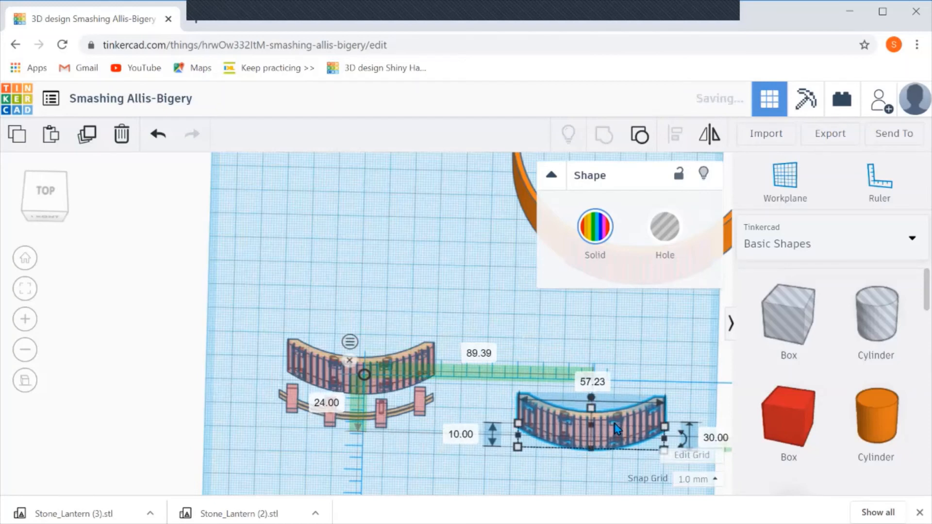
{"action": "key", "text": "ctrl+z"}
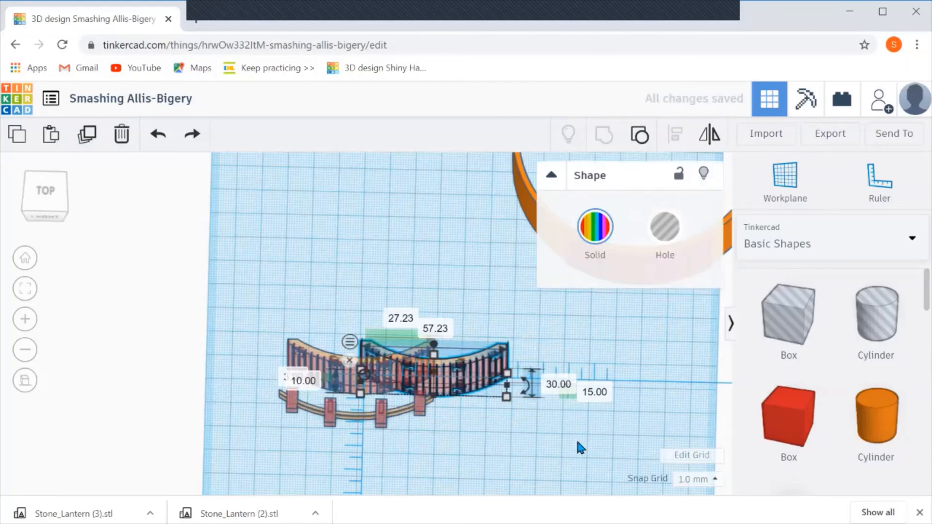
{"action": "key", "text": "ctrl+z"}
Center the curved deck sideways on the ruler origin at offset 0 and set its back edge's depth offset to 0
{"action": "scroll", "coordinate": [363, 417], "scroll_direction": "up", "scroll_amount": 2}
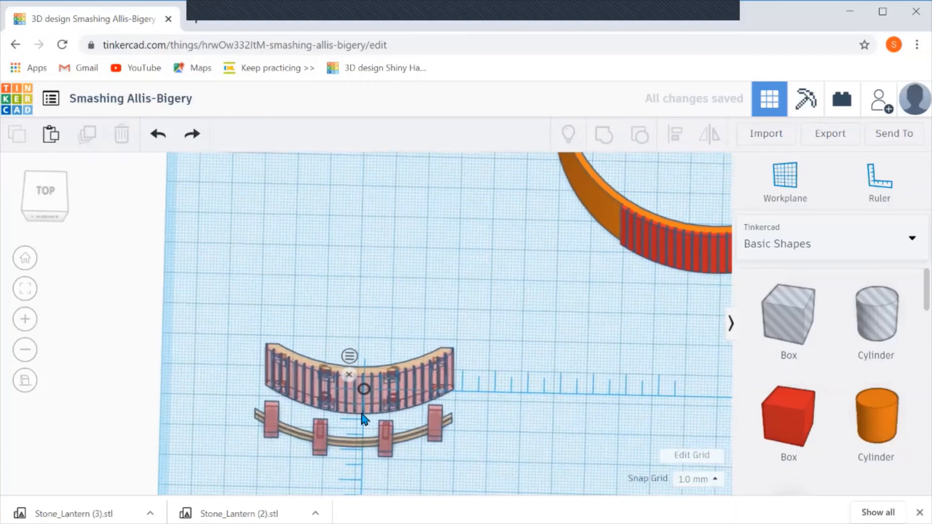
{"action": "scroll", "coordinate": [363, 417], "scroll_direction": "up", "scroll_amount": 2}
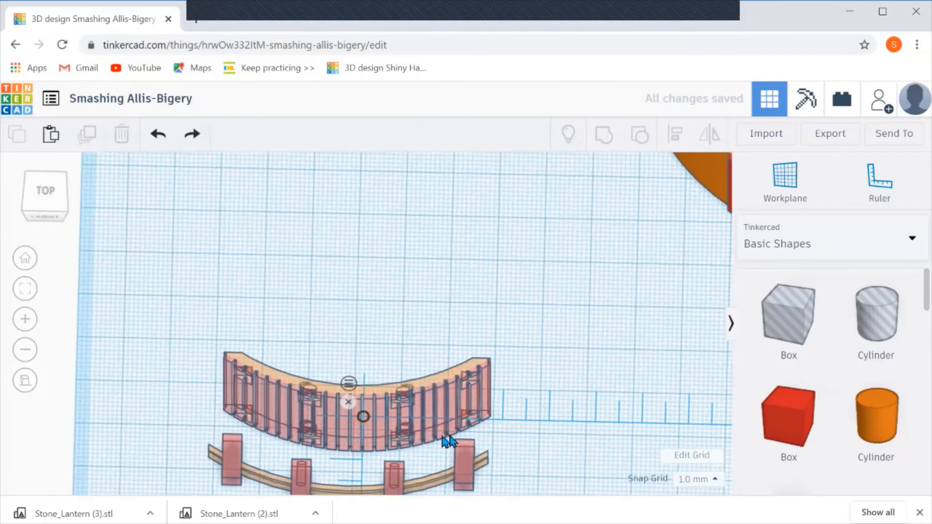
{"action": "middle_click_drag", "start_coordinate": [529, 424], "coordinate": [524, 363]}
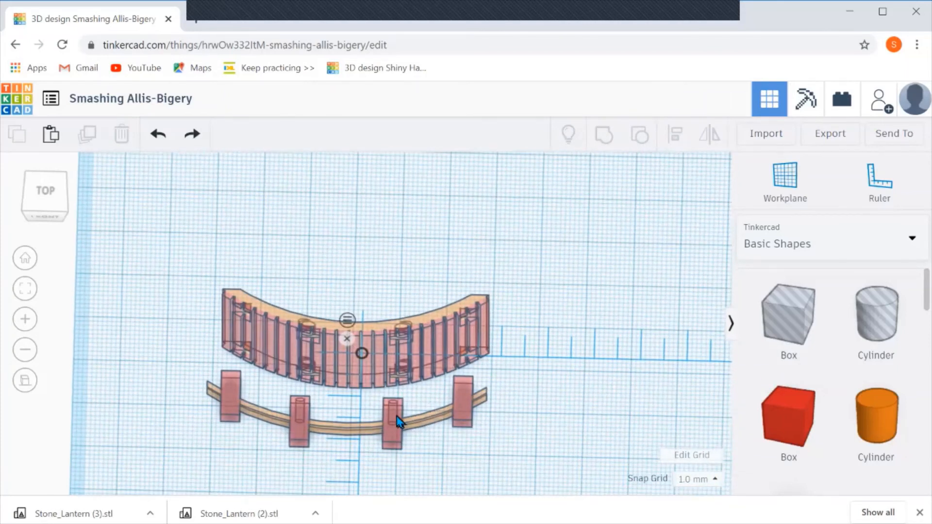
{"action": "left_click", "coordinate": [370, 369]}
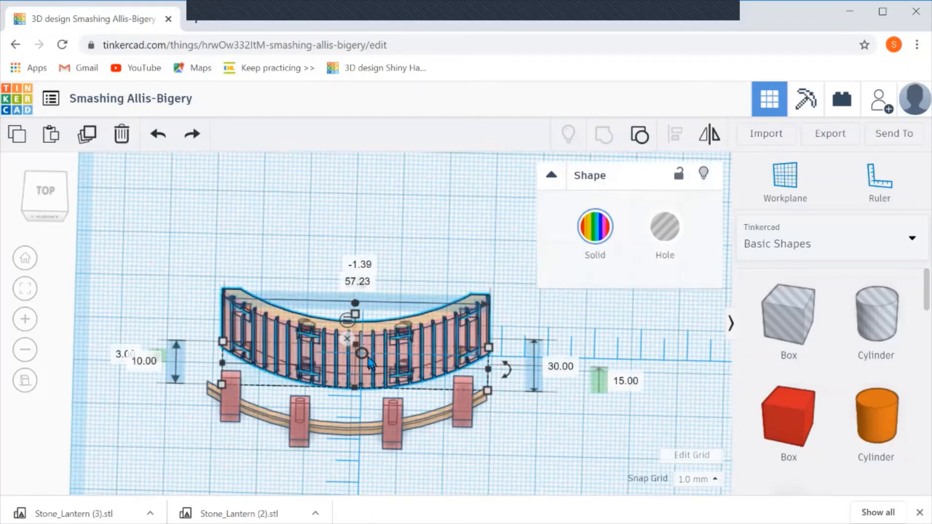
{"action": "scroll", "coordinate": [389, 282], "scroll_direction": "down", "scroll_amount": 2}
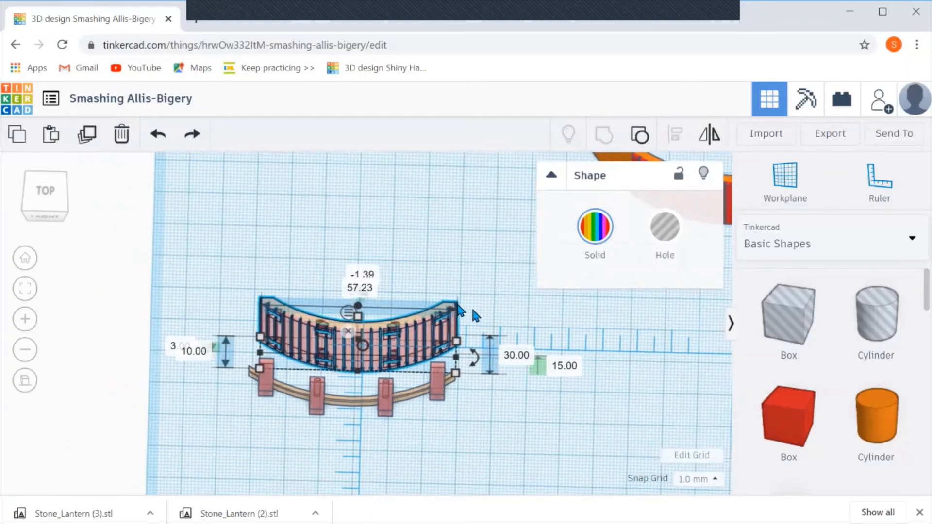
{"action": "right_click_drag", "start_coordinate": [432, 411], "coordinate": [437, 453]}
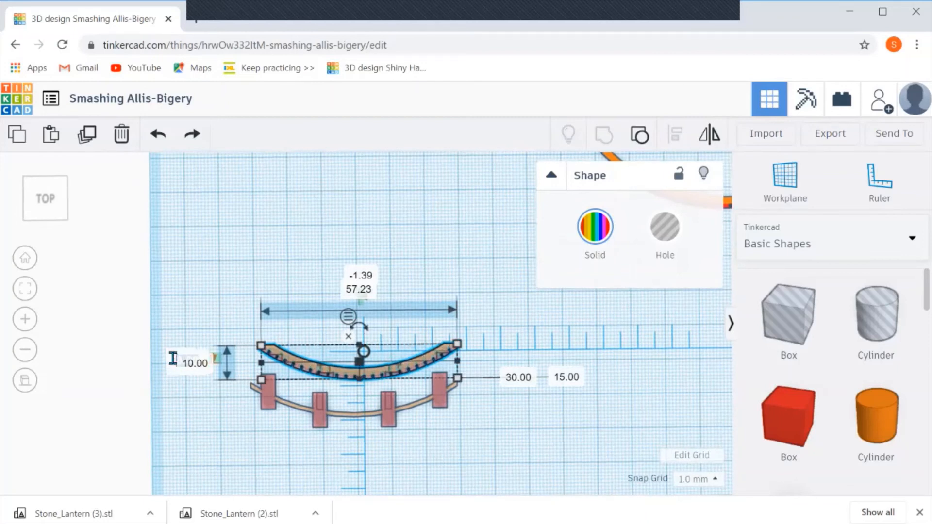
{"action": "left_click", "coordinate": [358, 275]}
{"action": "type", "text": "0"}
{"action": "key", "text": "Return"}
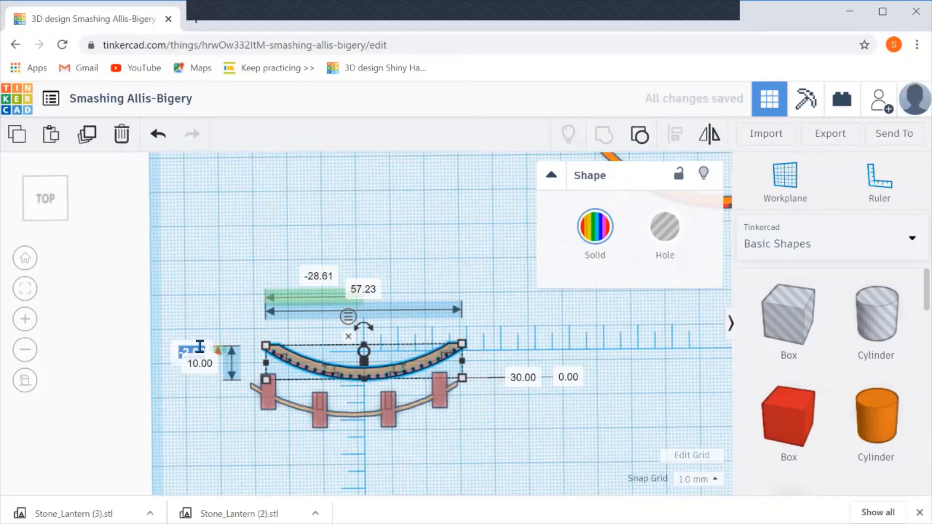
{"action": "type", "text": "0"}
{"action": "key", "text": "Return"}
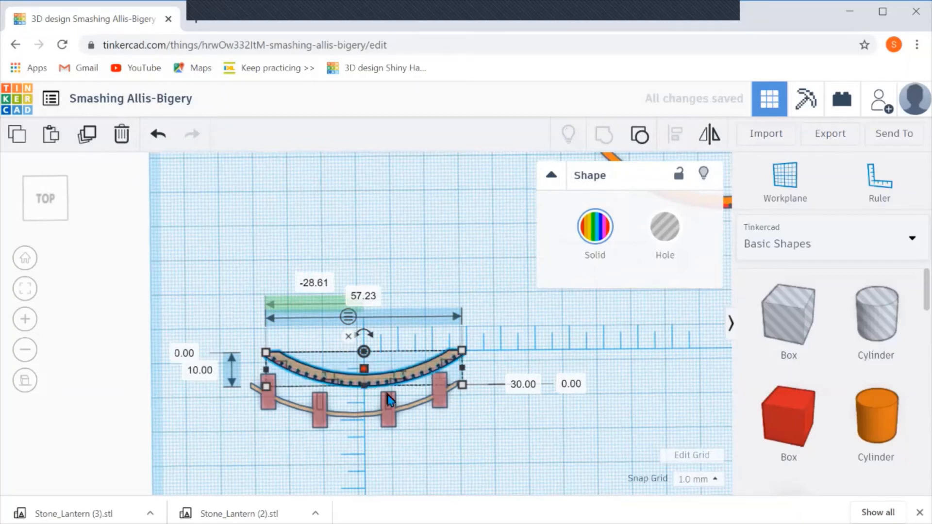
{"action": "left_click", "coordinate": [498, 449]}
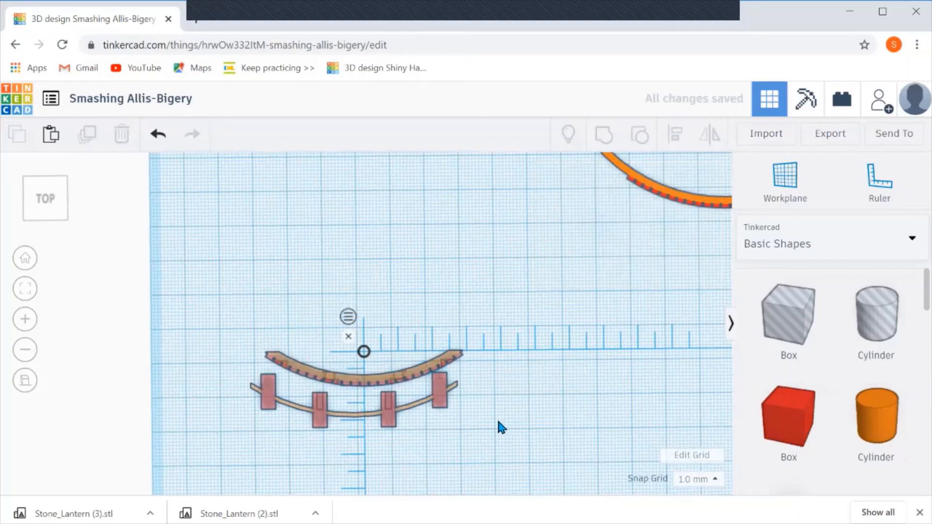
Set the rail group's back edge to a depth offset of 2.5 mm from the ruler origin
{"action": "left_click", "coordinate": [393, 411]}
{"action": "left_click", "coordinate": [392, 412]}
{"action": "left_click", "coordinate": [173, 368]}
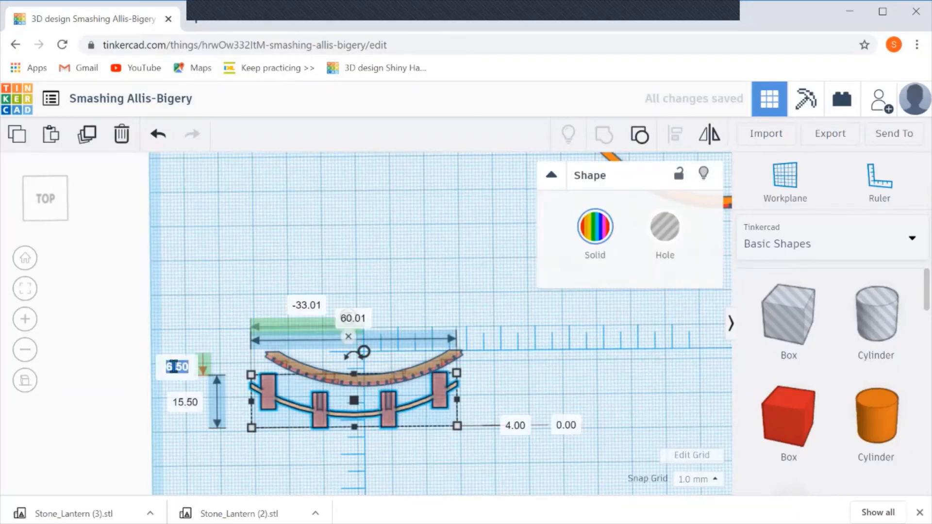
{"action": "type", "text": "2"}
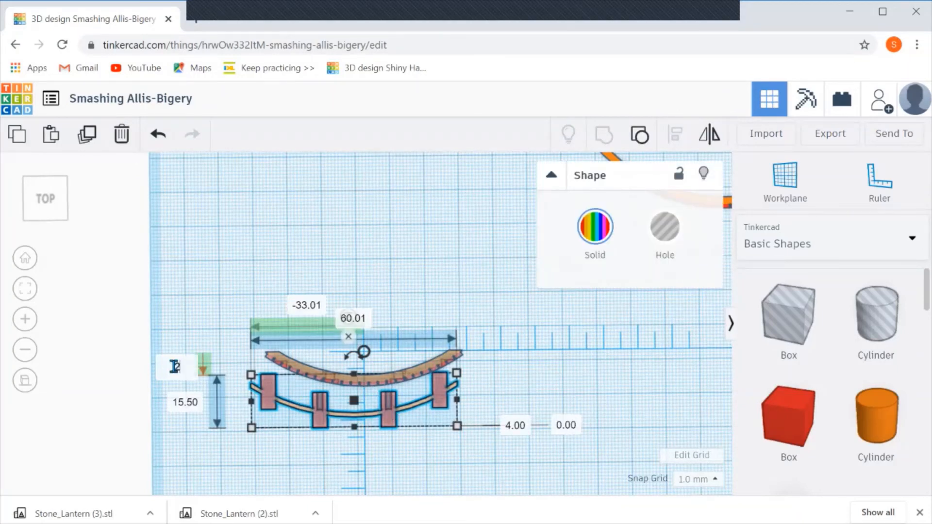
{"action": "type", "text": ".5"}
{"action": "key", "text": "Return"}
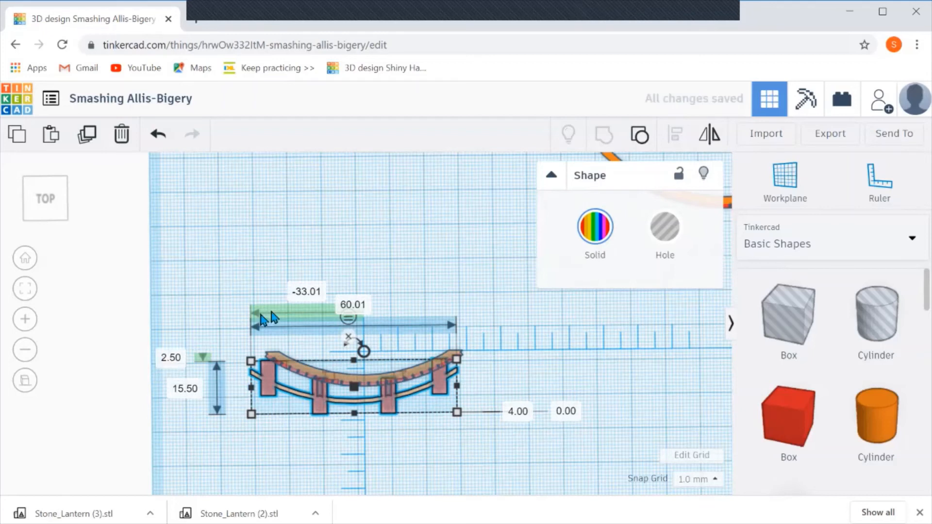
Switch the ruler to midpoint measuring and center the rail group sideways at offset 0
{"action": "left_click", "coordinate": [352, 327]}
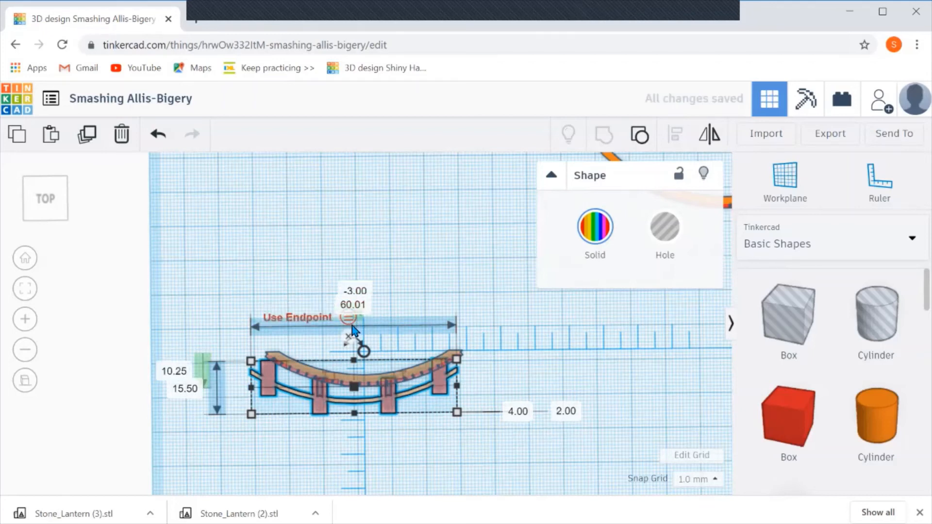
{"action": "left_click", "coordinate": [355, 288]}
{"action": "type", "text": "0"}
{"action": "key", "text": "Return"}
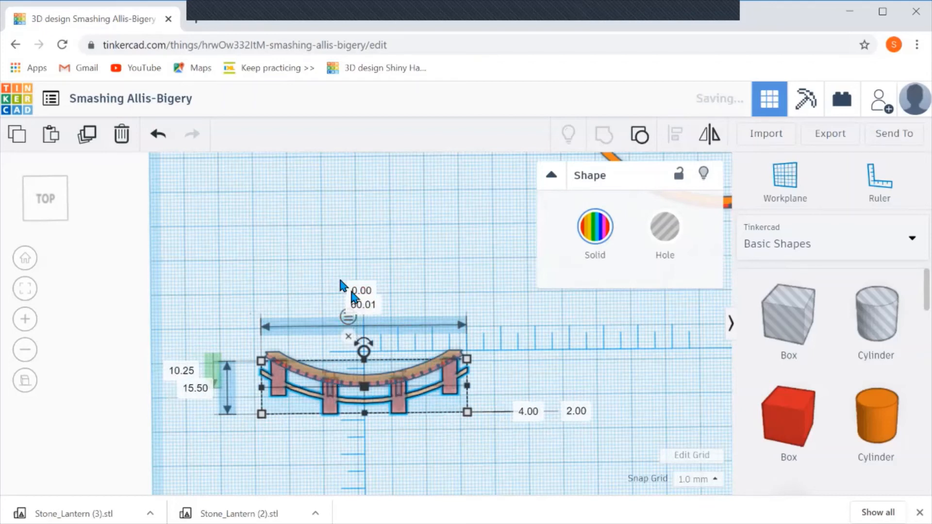
Switch the ruler to endpoint measuring and set the rail group's elevation to 2 mm above the workplane
{"action": "left_click", "coordinate": [421, 432]}
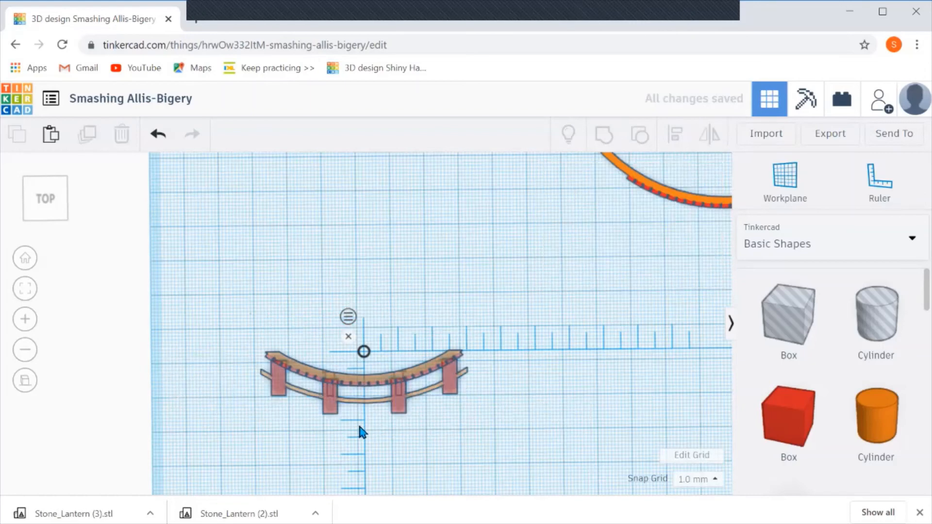
{"action": "scroll", "coordinate": [361, 431], "scroll_direction": "up", "scroll_amount": 5}
{"action": "scroll", "coordinate": [362, 431], "scroll_direction": "down", "scroll_amount": 5}
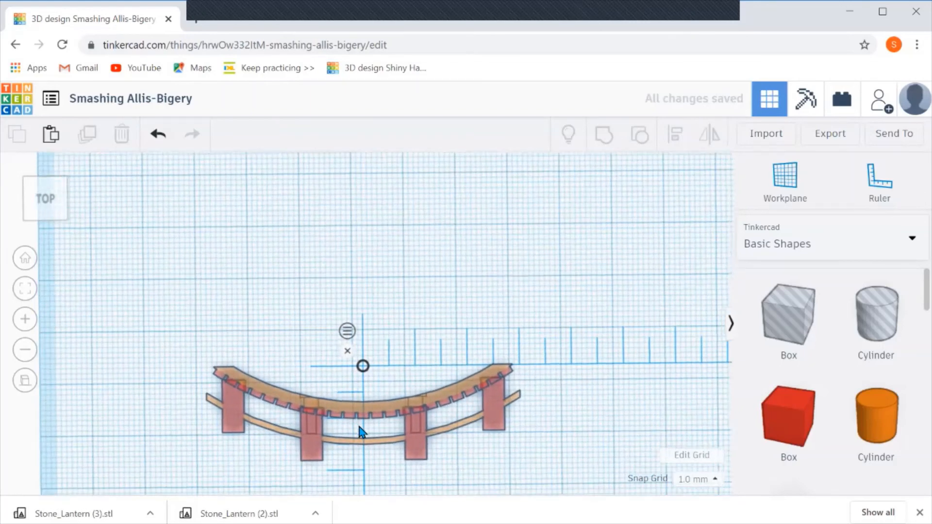
{"action": "right_click_drag", "start_coordinate": [419, 432], "coordinate": [414, 349]}
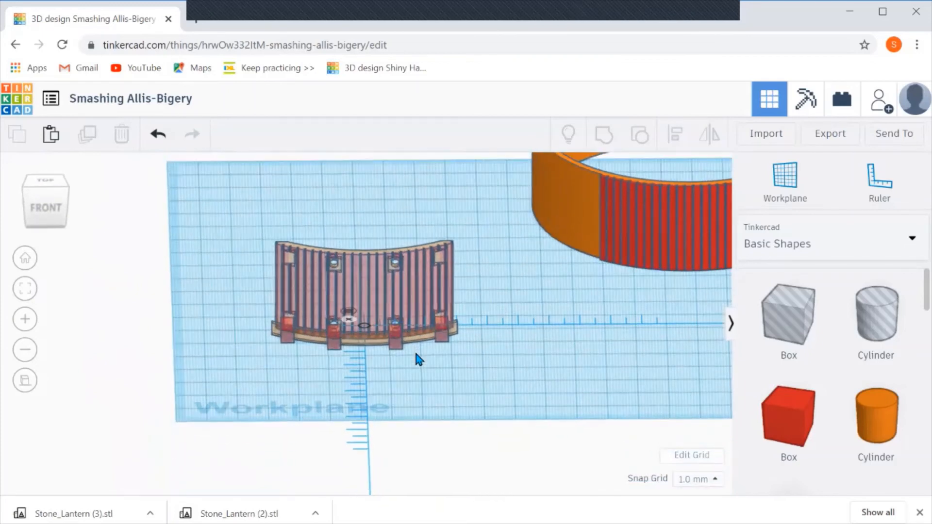
{"action": "left_click", "coordinate": [447, 345]}
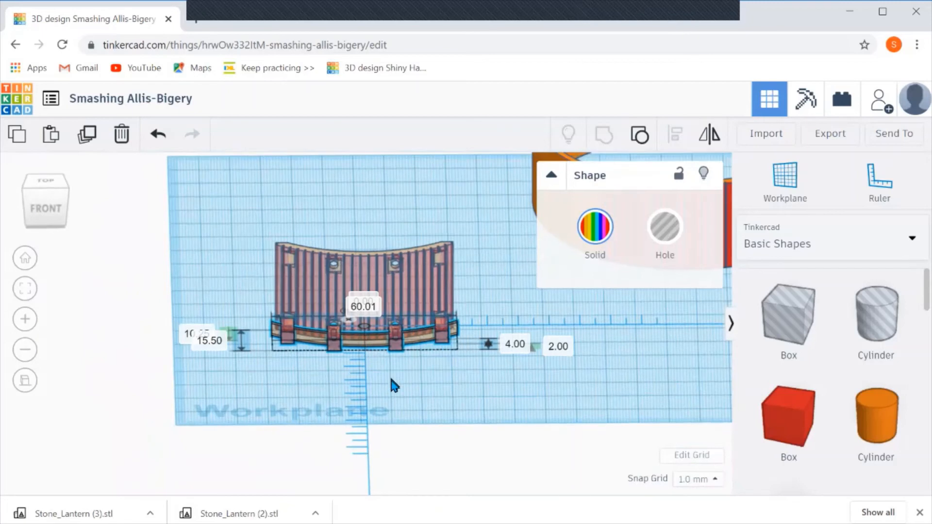
{"action": "right_click_drag", "start_coordinate": [389, 374], "coordinate": [390, 432]}
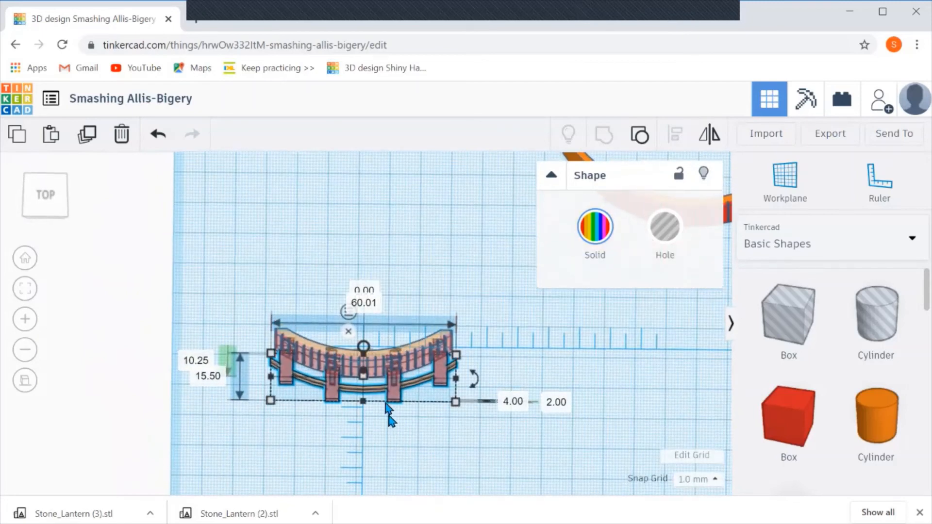
{"action": "left_click", "coordinate": [346, 313]}
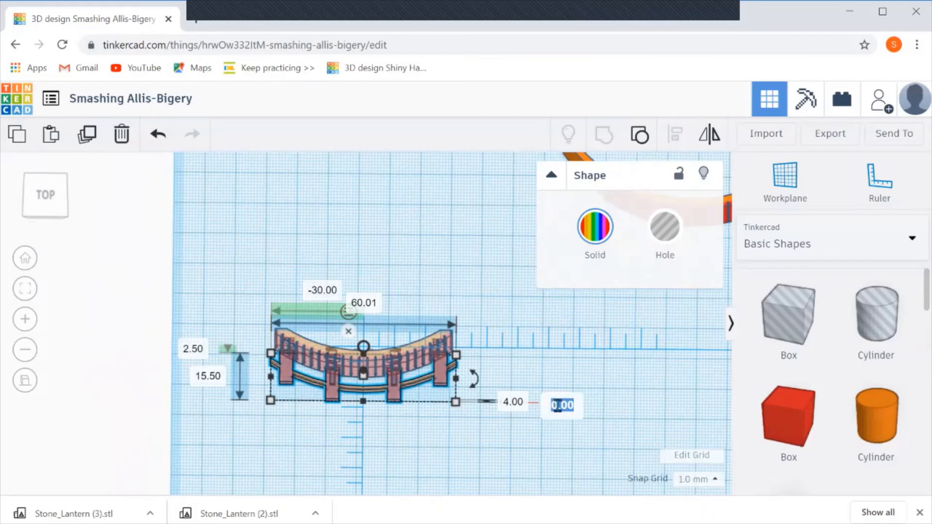
{"action": "type", "text": "2"}
{"action": "key", "text": "Return"}
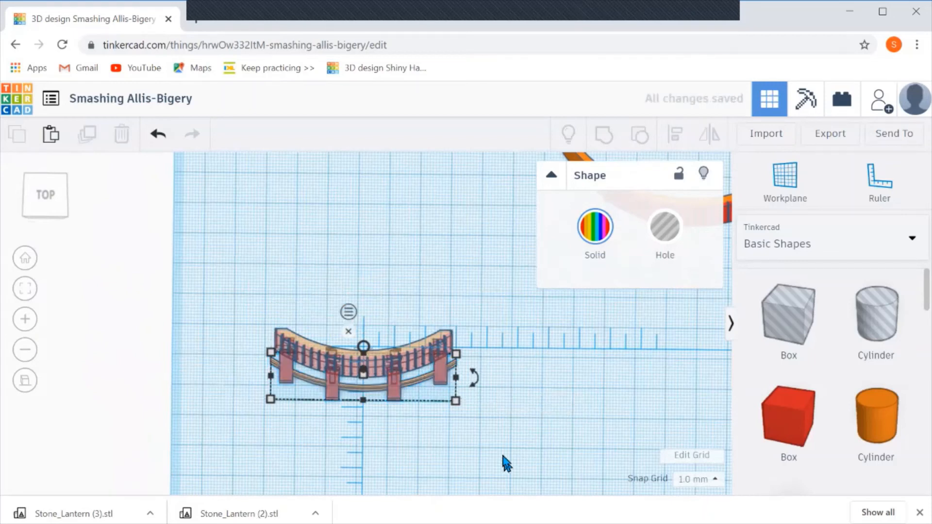
Duplicate the rail group and set the copy's elevation to 24 mm to form the opposite railing
{"action": "left_click", "coordinate": [454, 383]}
{"action": "left_click", "coordinate": [442, 383]}
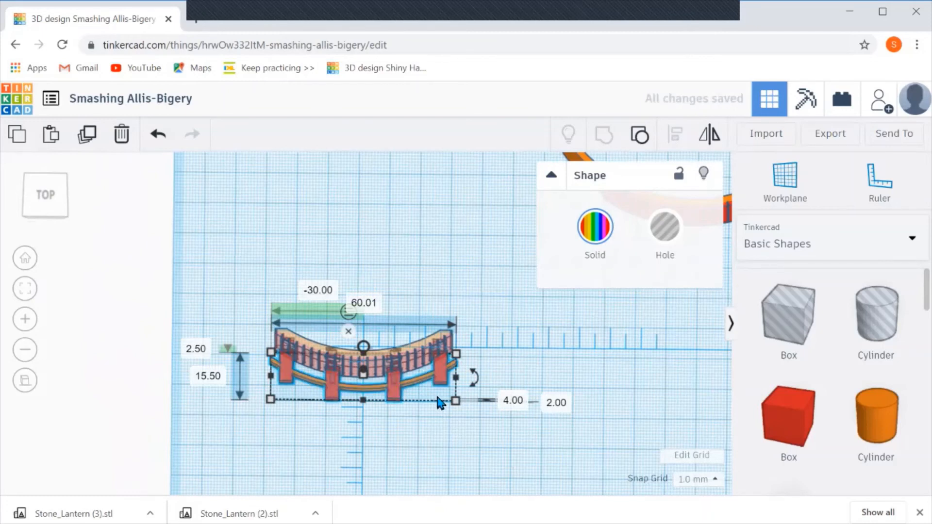
{"action": "left_click", "coordinate": [553, 404]}
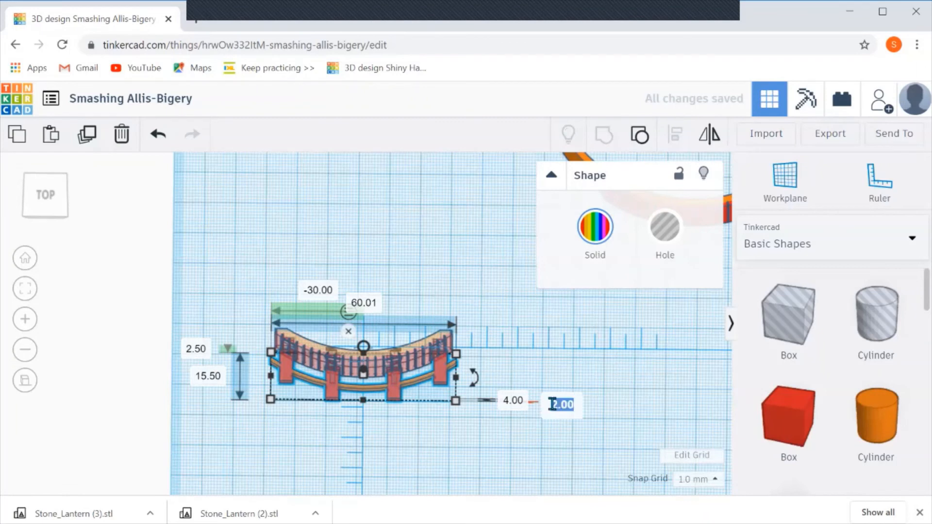
{"action": "type", "text": "24"}
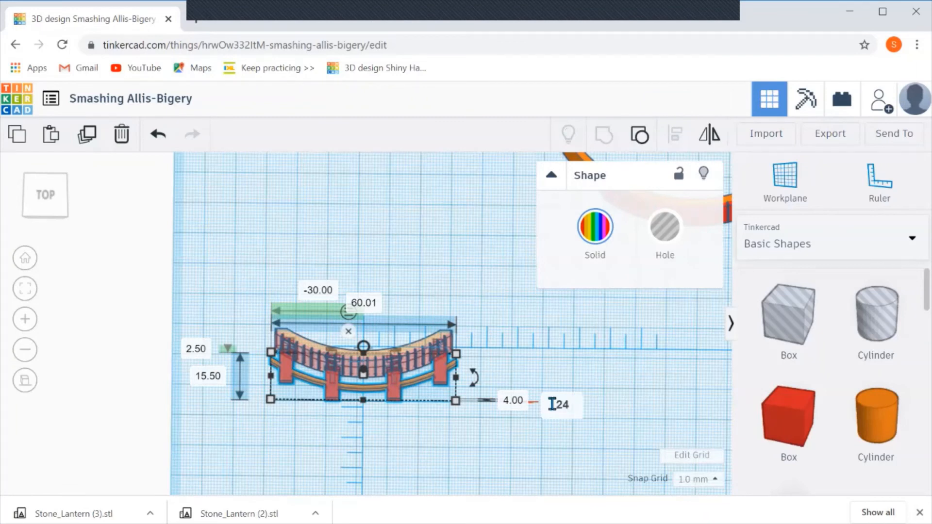
{"action": "key", "text": "Return"}
{"action": "left_click", "coordinate": [506, 443]}
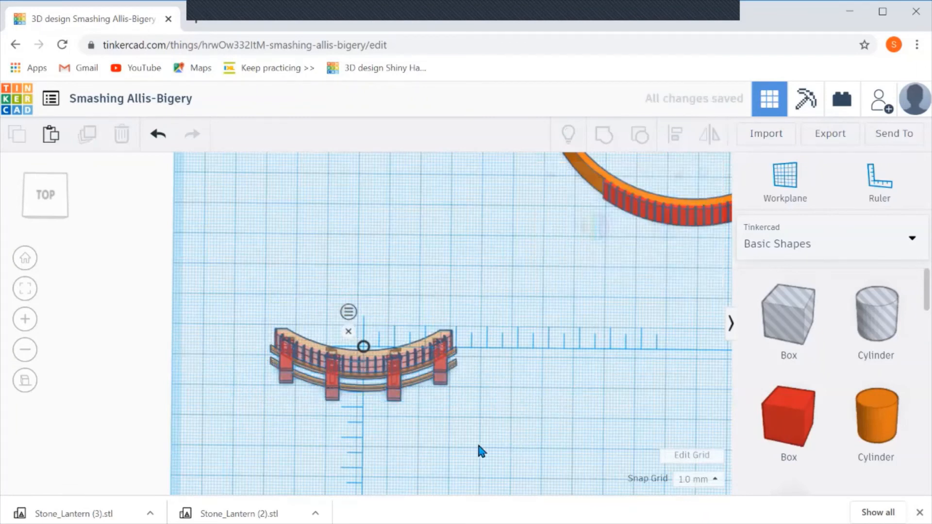
Select the deck and both rail groups and turn off their transparency
{"action": "right_click_drag", "start_coordinate": [479, 446], "coordinate": [476, 389]}
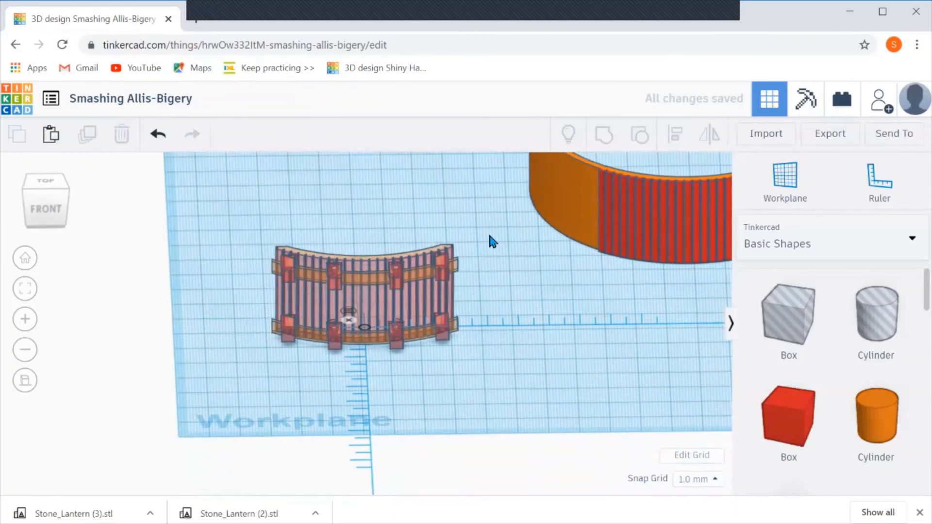
{"action": "left_click_drag", "start_coordinate": [487, 231], "coordinate": [250, 377]}
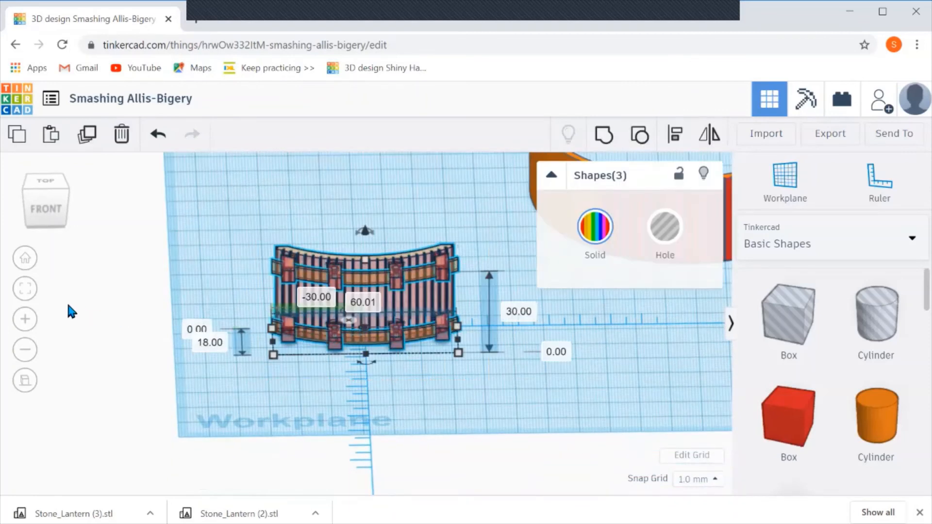
{"action": "left_click", "coordinate": [595, 226]}
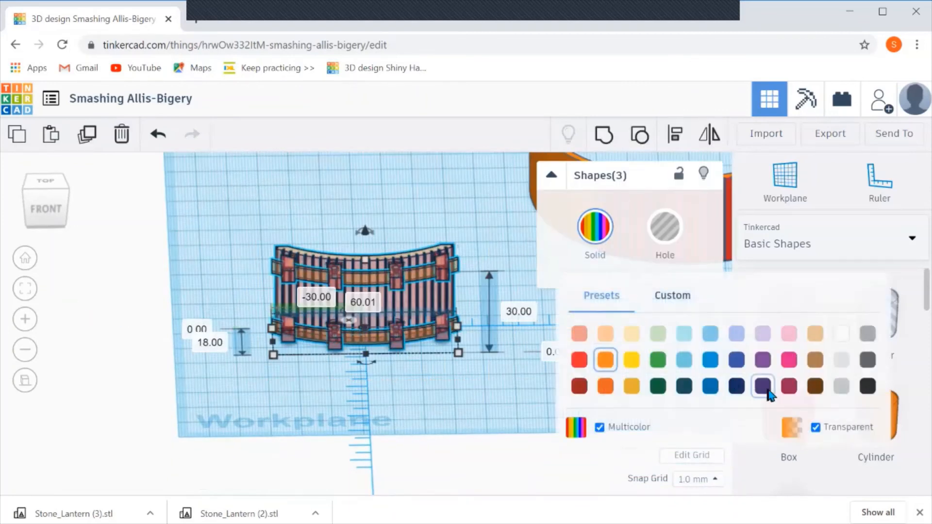
{"action": "left_click", "coordinate": [815, 428]}
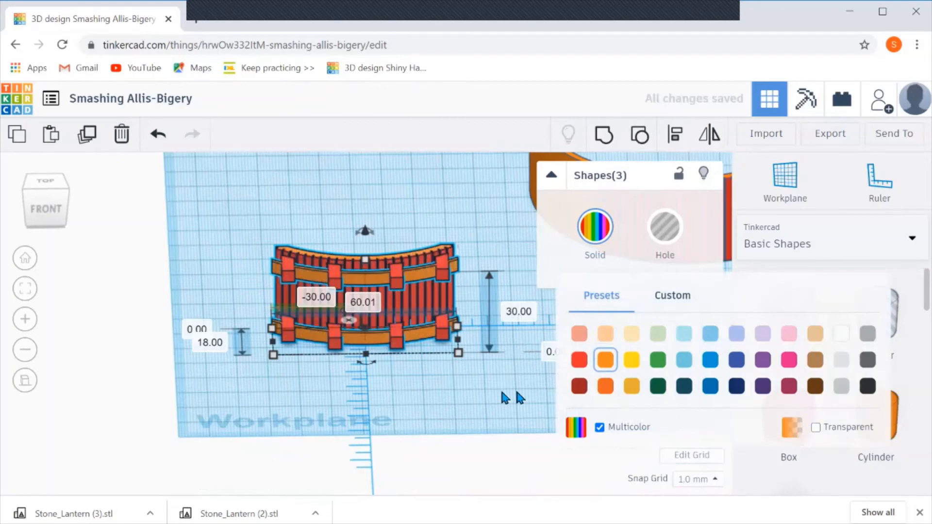
Try to rotate the deck and both rail groups together by 90° about the bridge's lengthwise axis
{"action": "left_click", "coordinate": [26, 291]}
{"action": "right_click_drag", "start_coordinate": [364, 405], "coordinate": [480, 415]}
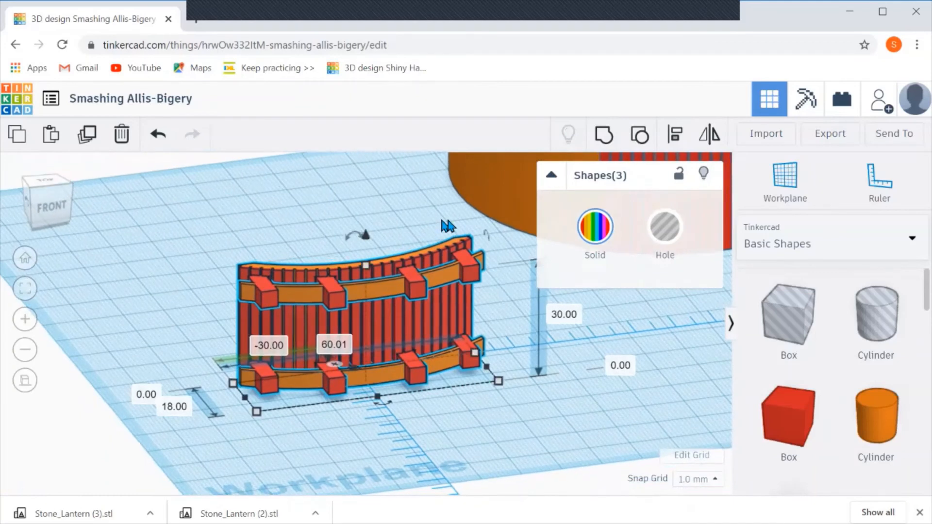
{"action": "mouse_move", "coordinate": [487, 238]}
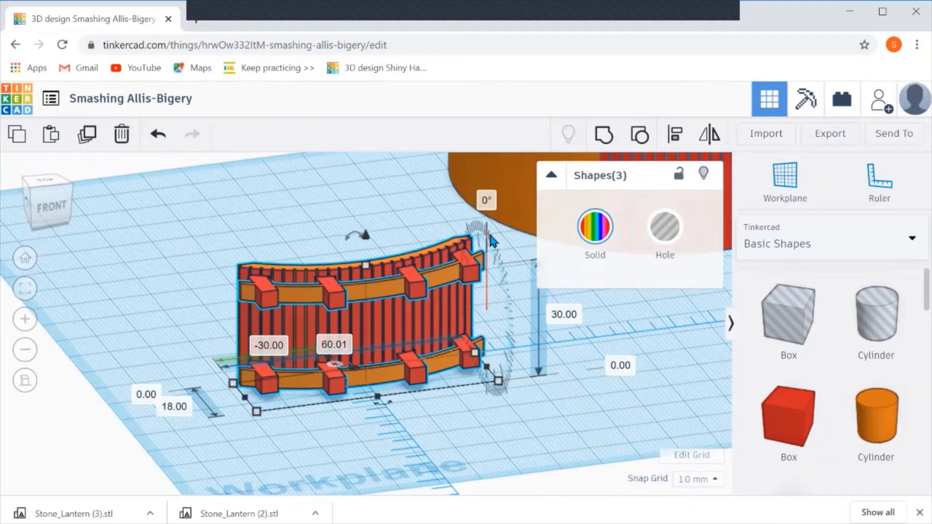
{"action": "left_click", "coordinate": [487, 201]}
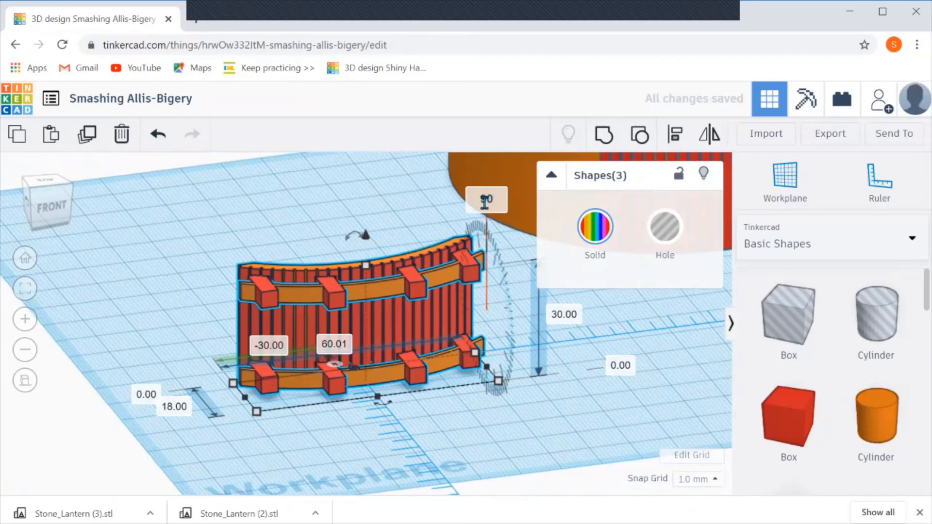
{"action": "key", "text": "Return"}
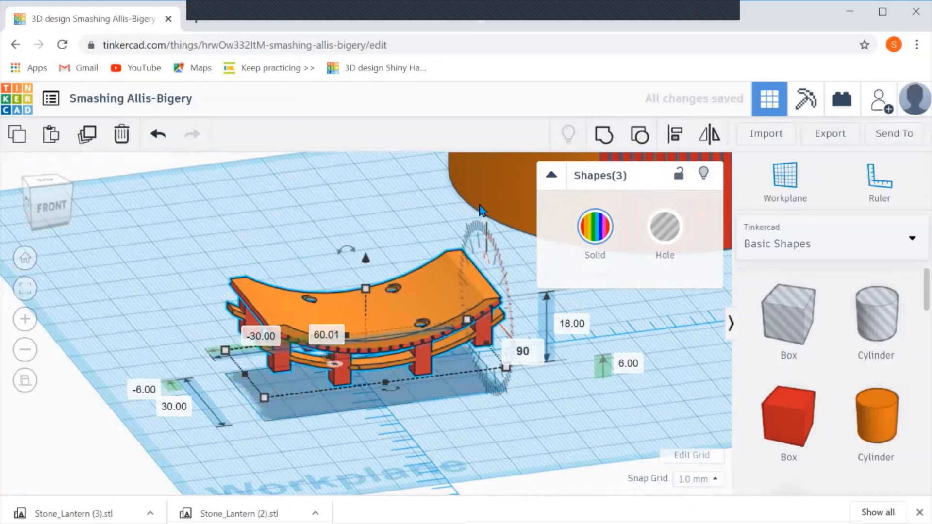
{"action": "left_click", "coordinate": [529, 352]}
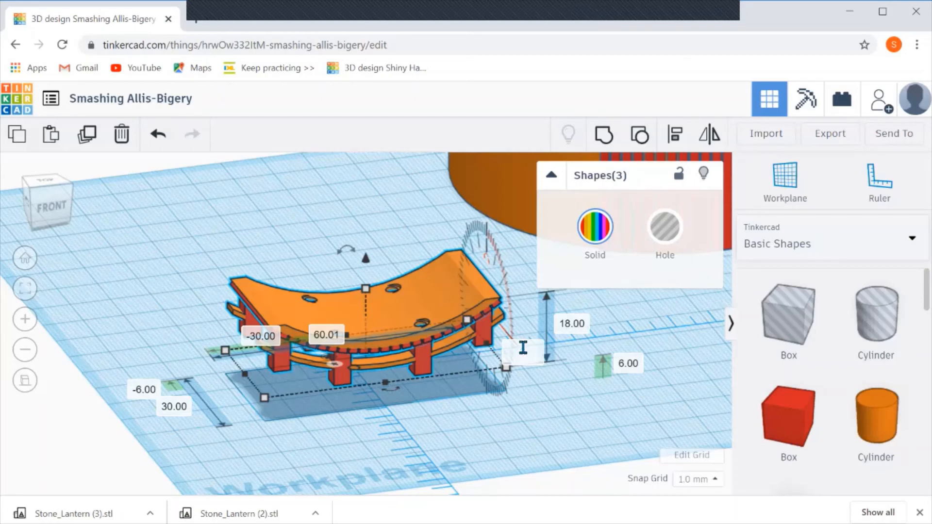
{"action": "key", "text": "Return"}
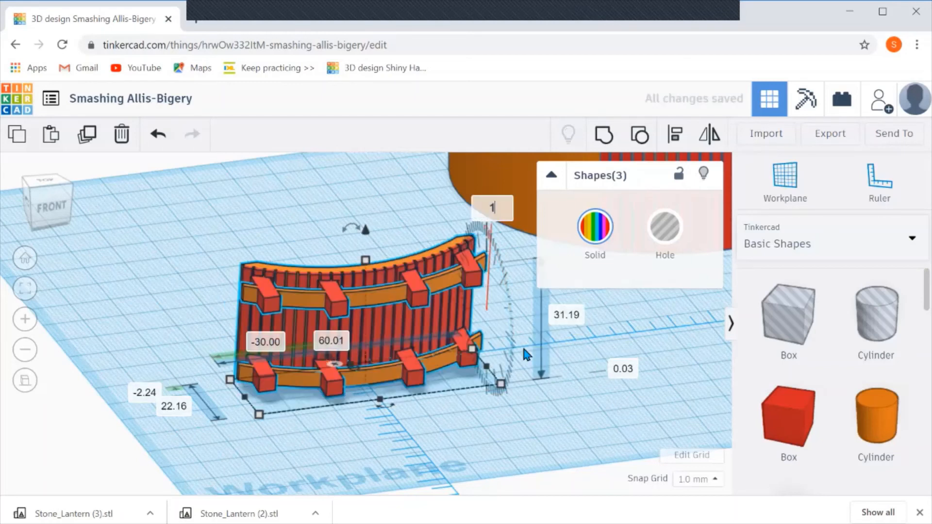
Rotate the deck and both rail groups by -90° about the bridge's lengthwise axis and drop them onto the workplane
{"action": "type", "text": "-90"}
{"action": "key", "text": "Return"}
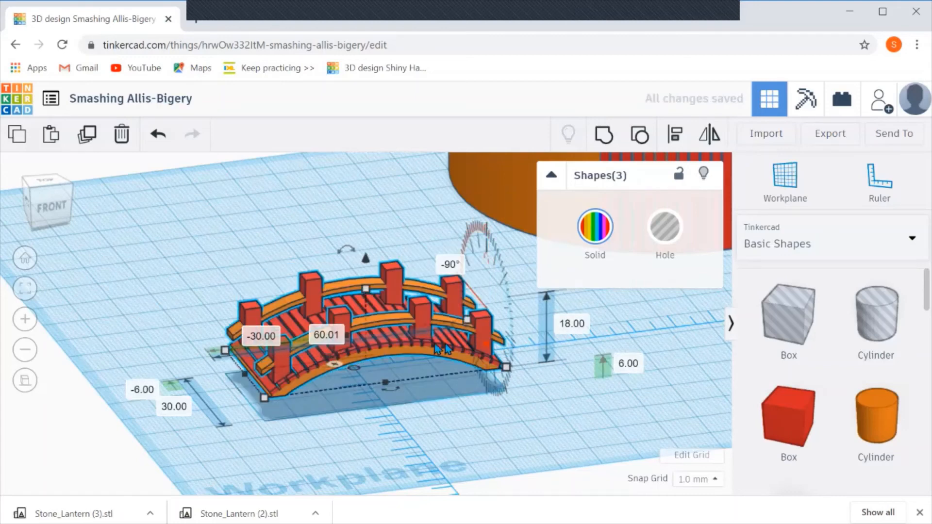
{"action": "key", "text": "d"}
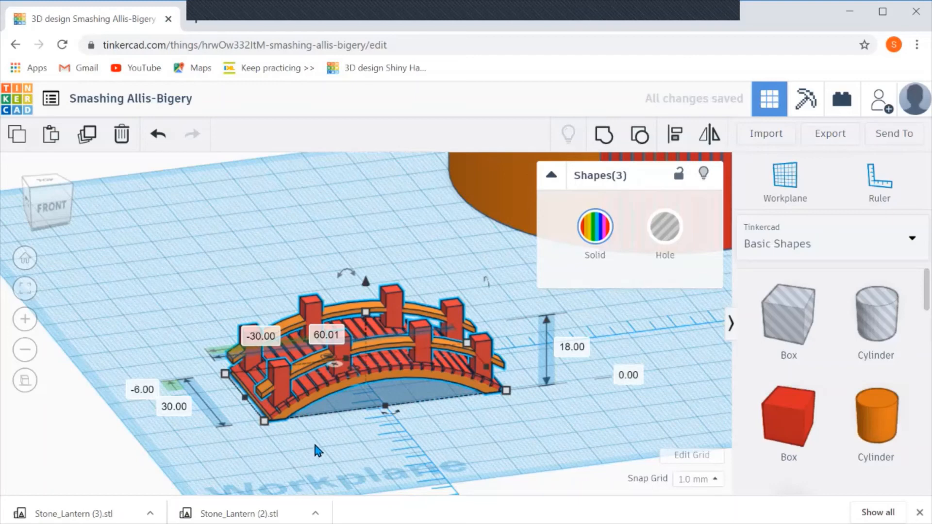
Deselect the bridge and examine its planks, posts and railings from above, the front and an angle
{"action": "left_click", "coordinate": [318, 456]}
{"action": "right_click_drag", "start_coordinate": [316, 441], "coordinate": [267, 481]}
{"action": "scroll", "coordinate": [317, 401], "scroll_direction": "up", "scroll_amount": 5}
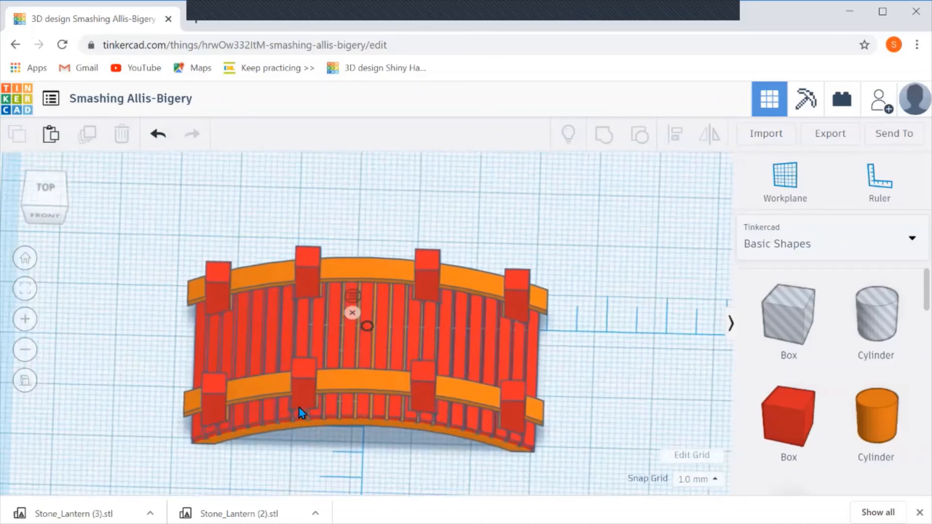
{"action": "scroll", "coordinate": [293, 436], "scroll_direction": "up", "scroll_amount": 1}
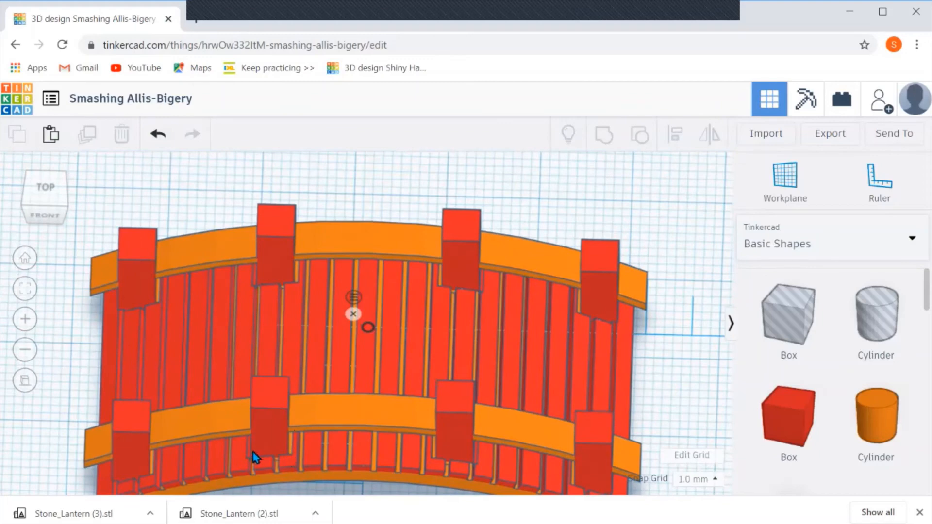
{"action": "right_click_drag", "start_coordinate": [273, 462], "coordinate": [299, 399]}
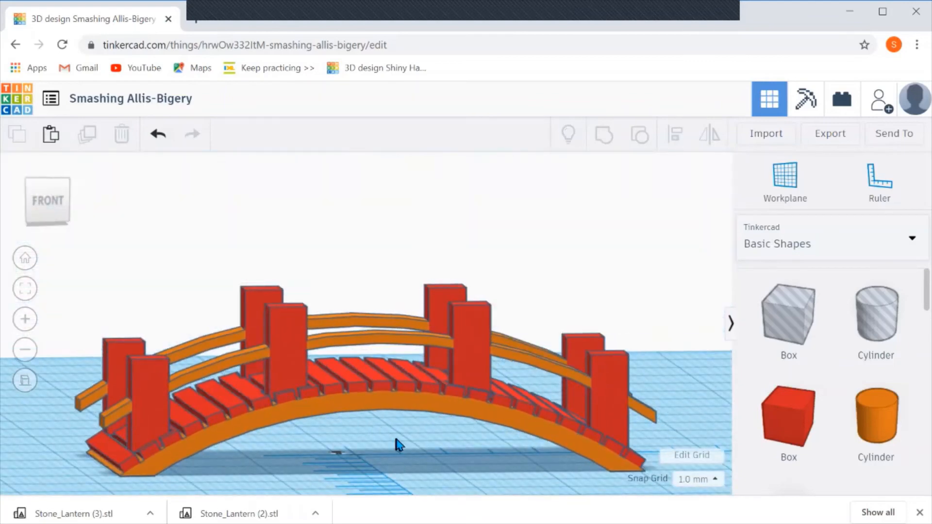
{"action": "right_click_drag", "start_coordinate": [398, 444], "coordinate": [456, 451]}
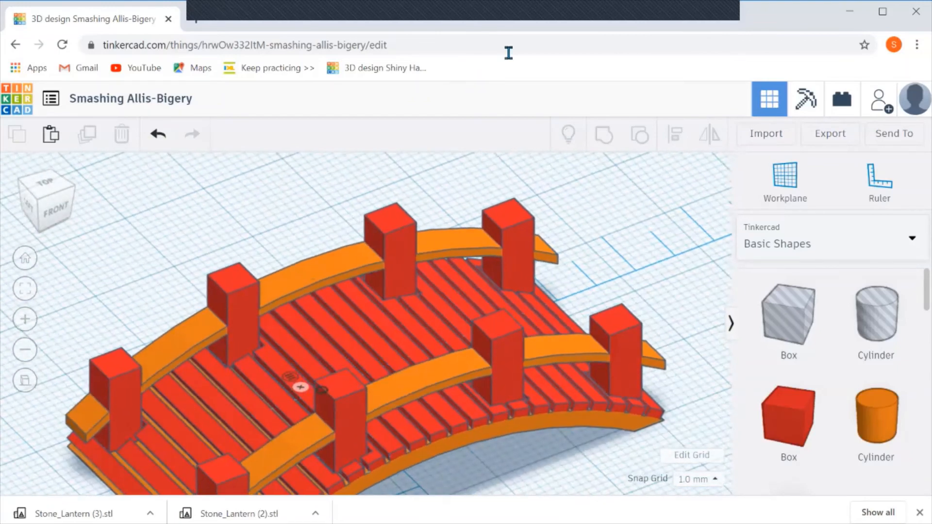